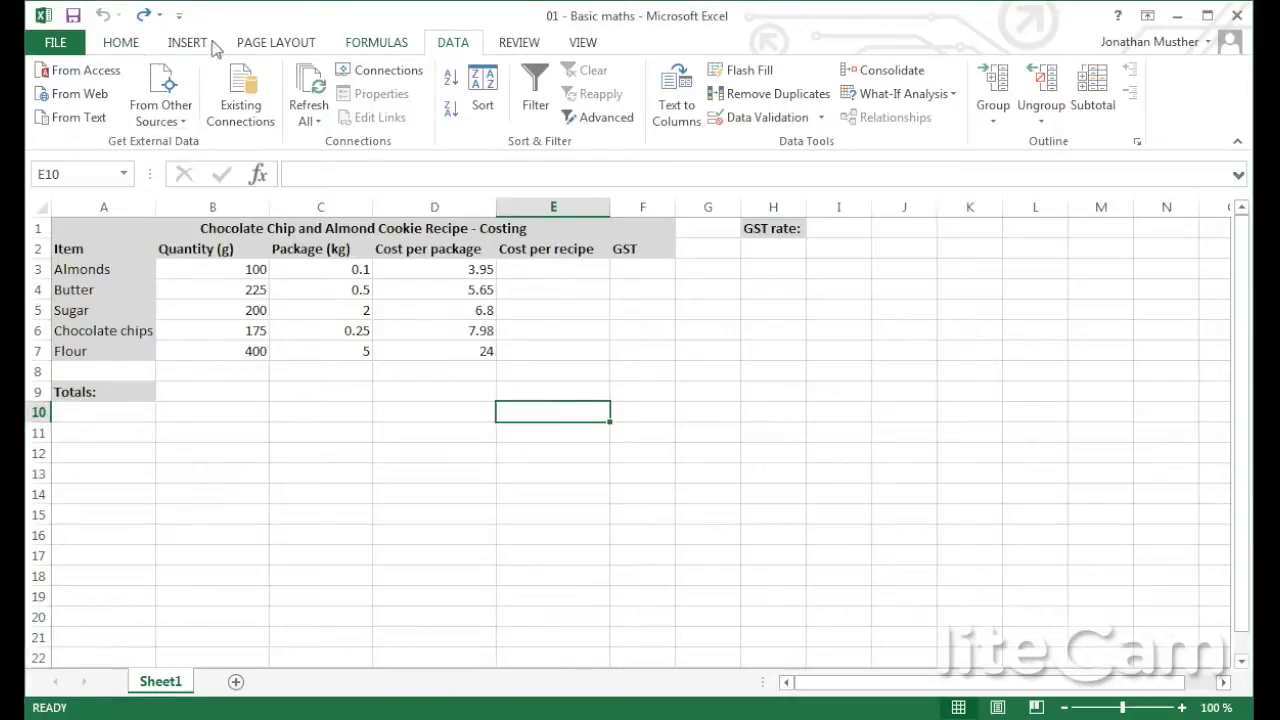
Sort the ingredient rows A3:D7 by Quantity (g) values, from largest to smallest.
click(112, 48)
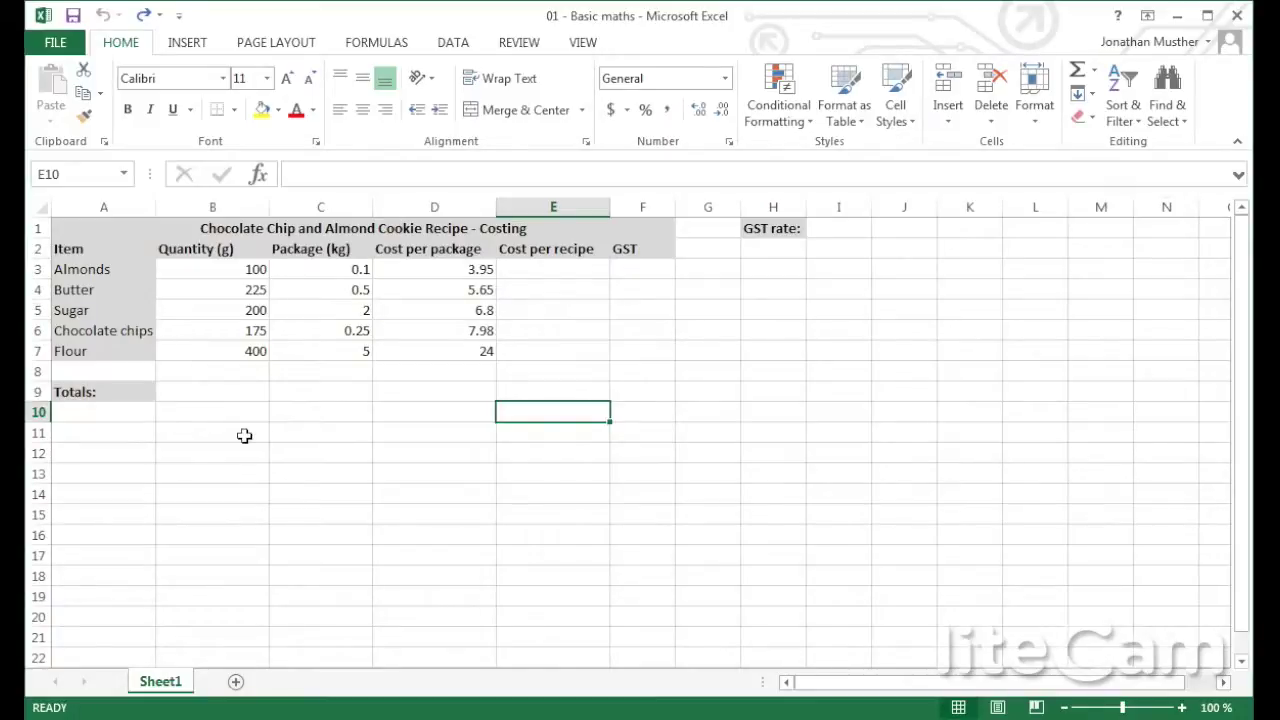
drag(103, 271, 417, 357)
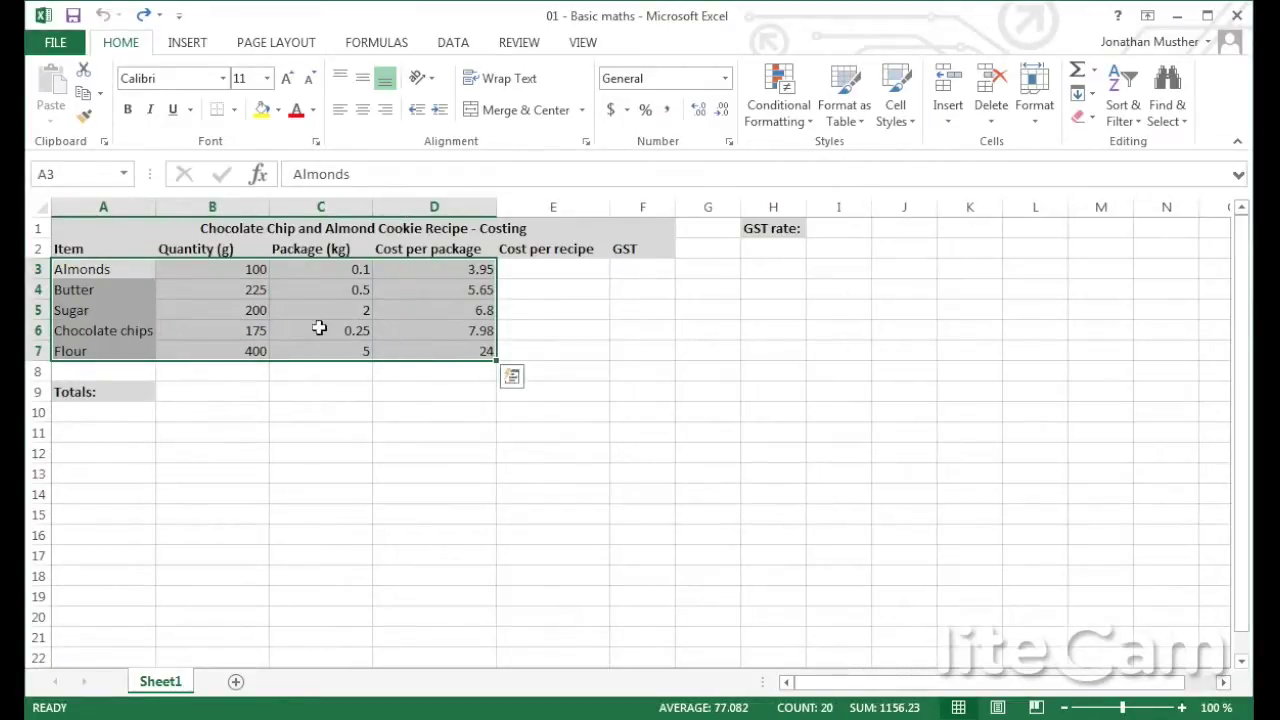
click(450, 40)
click(482, 72)
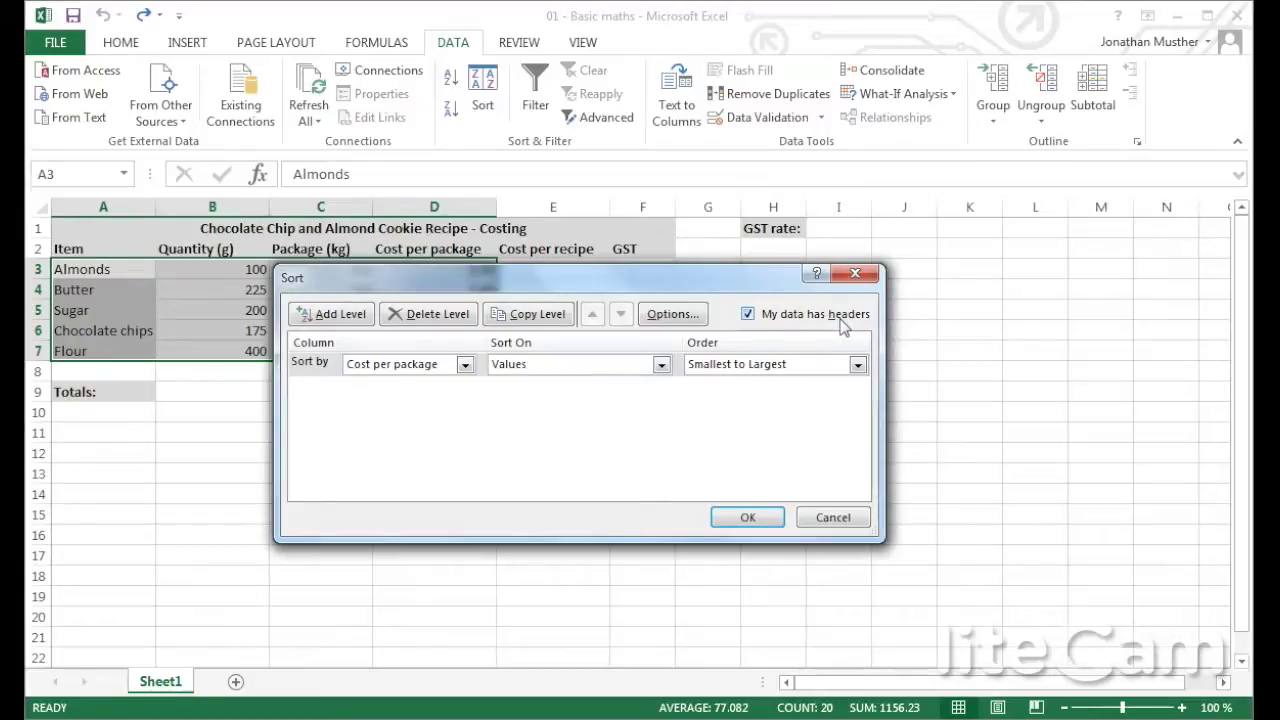
click(465, 365)
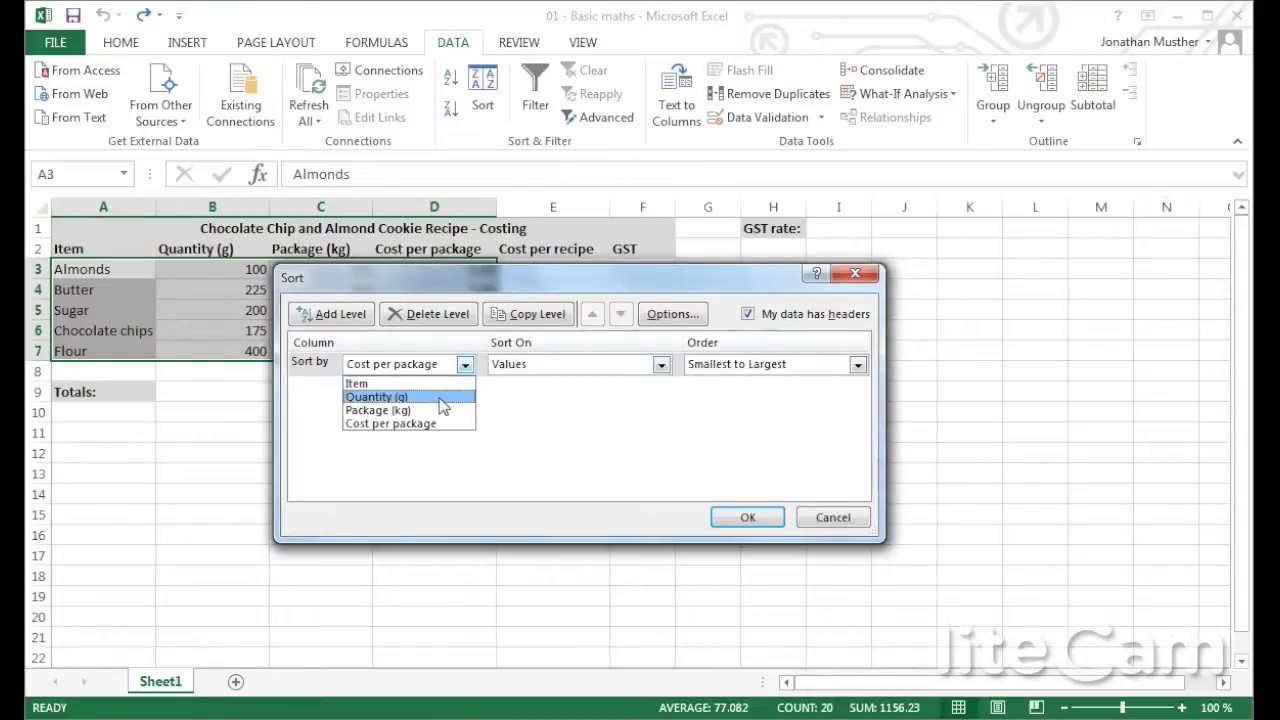
click(436, 397)
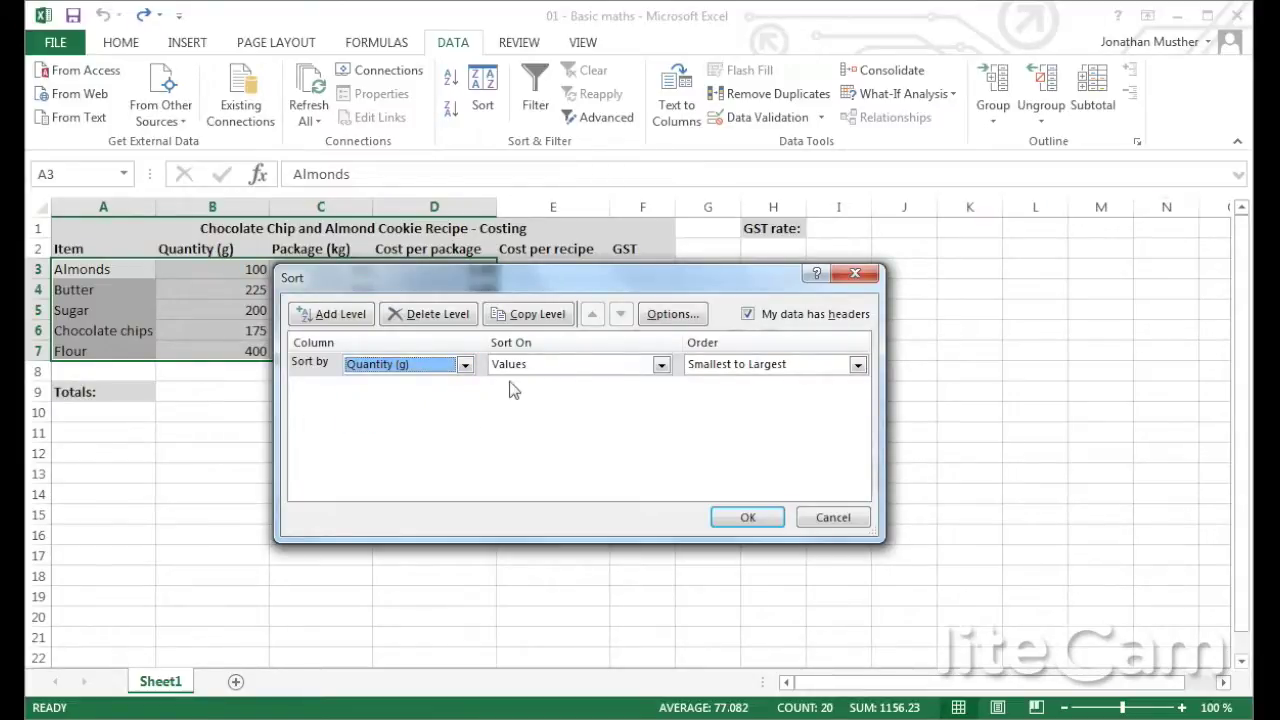
click(739, 369)
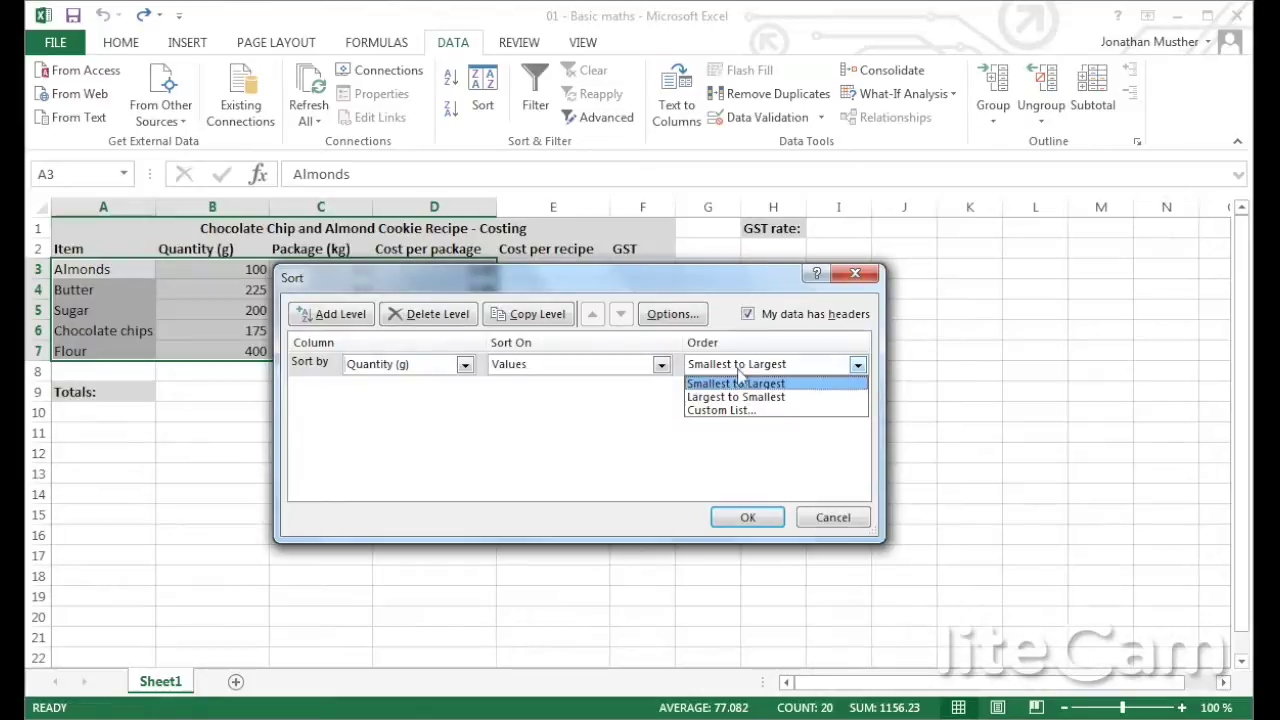
click(742, 397)
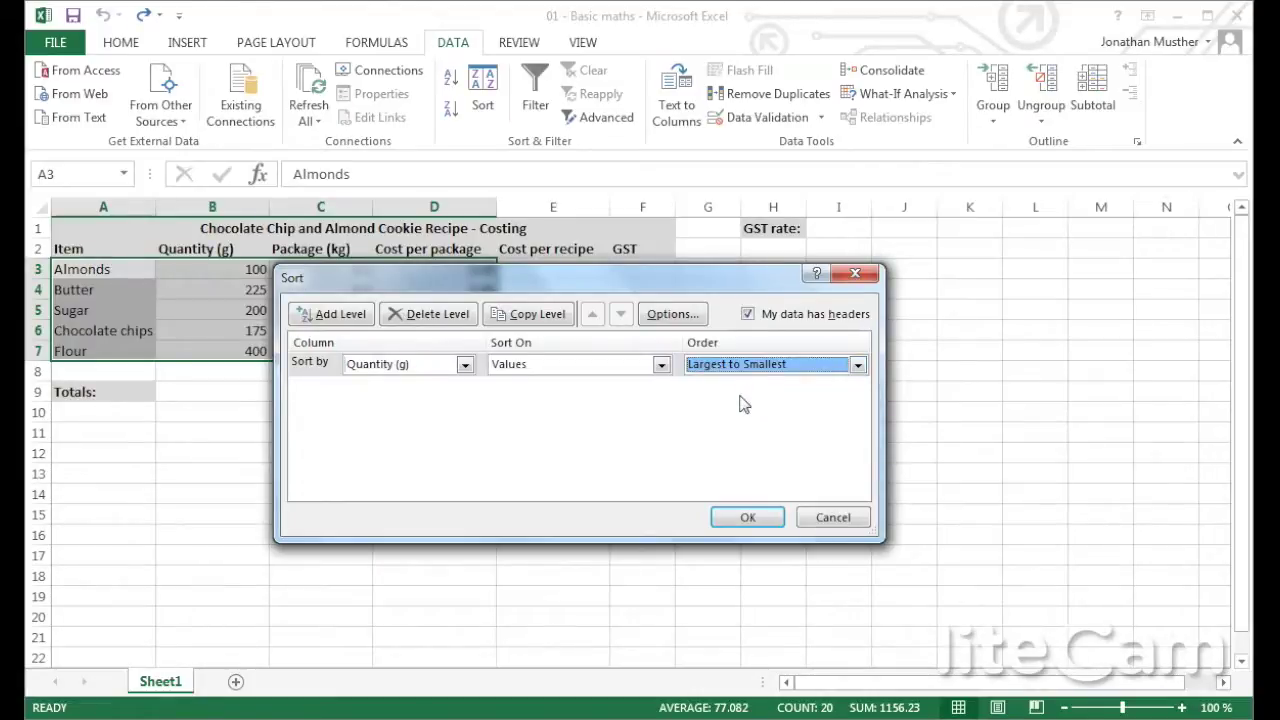
click(765, 518)
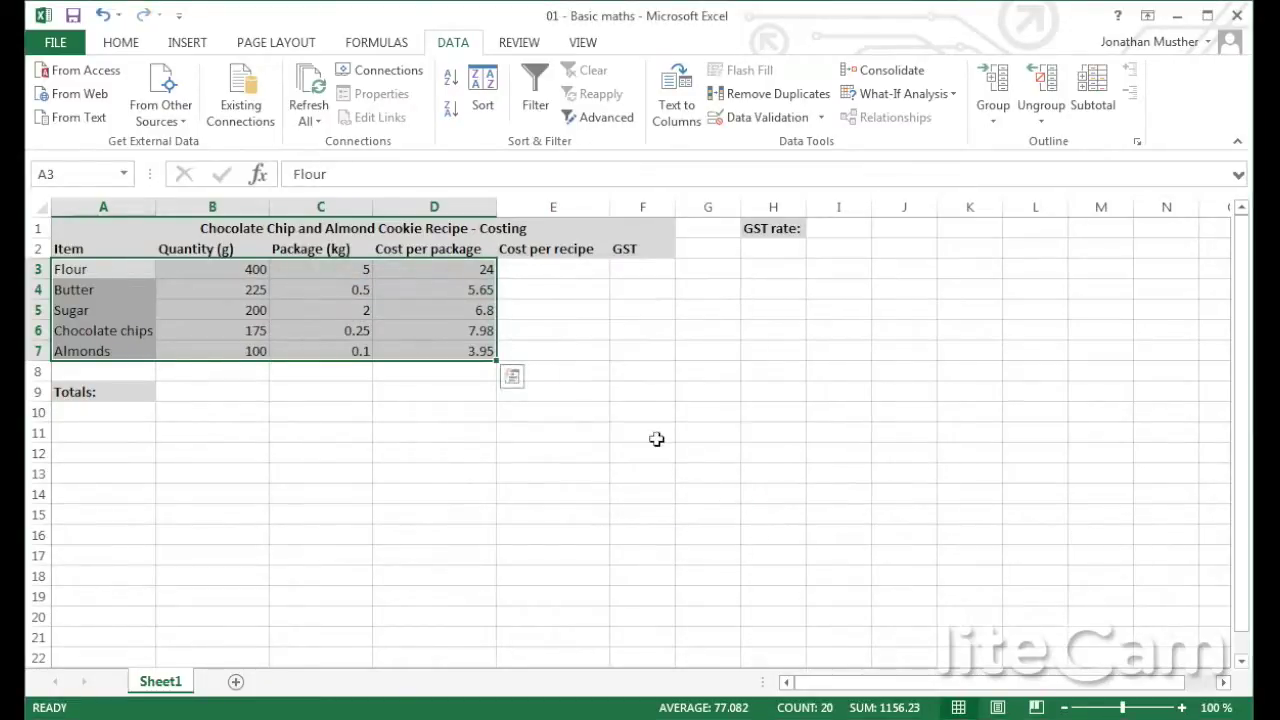
Enter the flour's cost-per-recipe formula =(B3/(C3*1000))*D3 in cell E3.
click(429, 426)
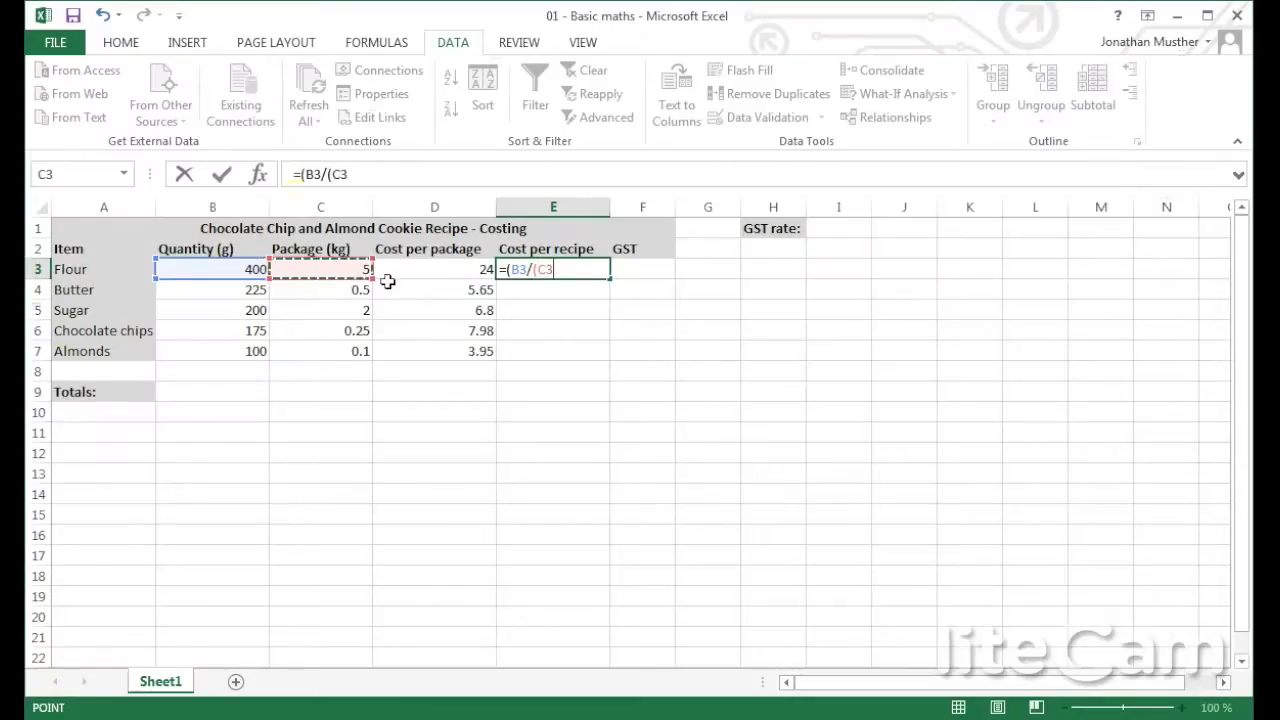
text(*1000)))
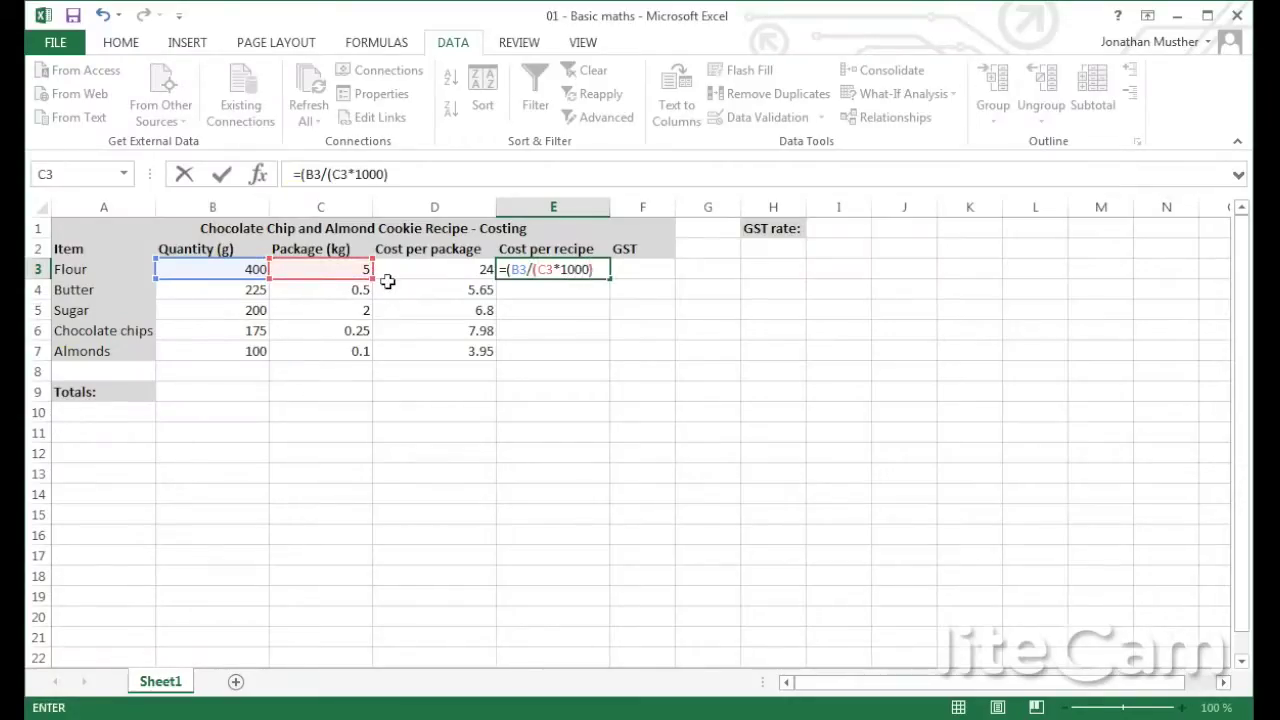
text(*)
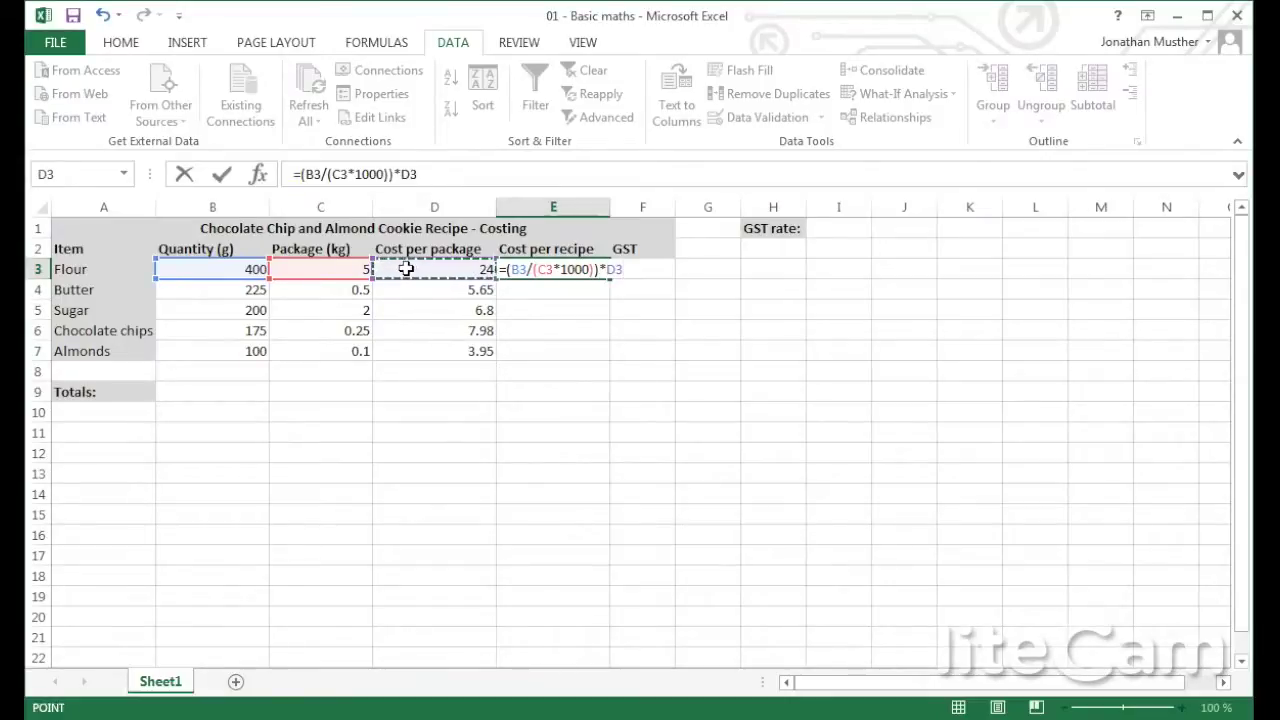
key(Return)
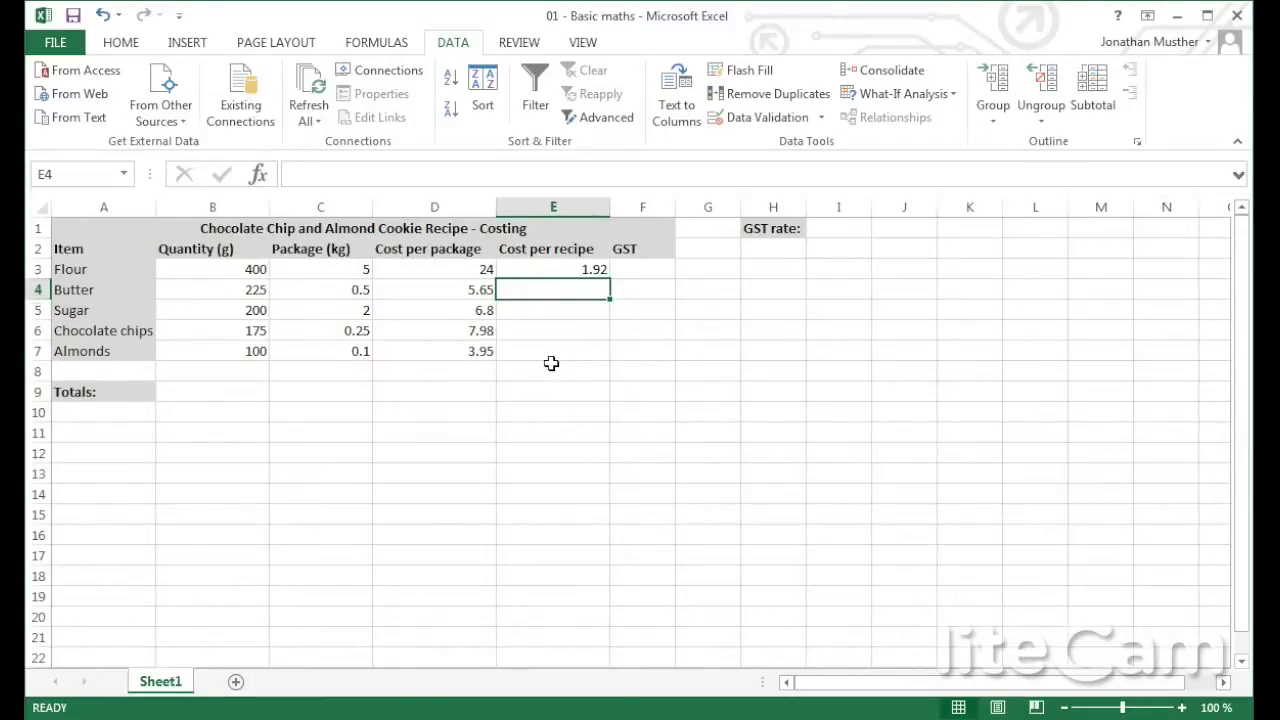
Try filling the cost-per-recipe formula from E3 down through E7, and undo the fill.
click(563, 270)
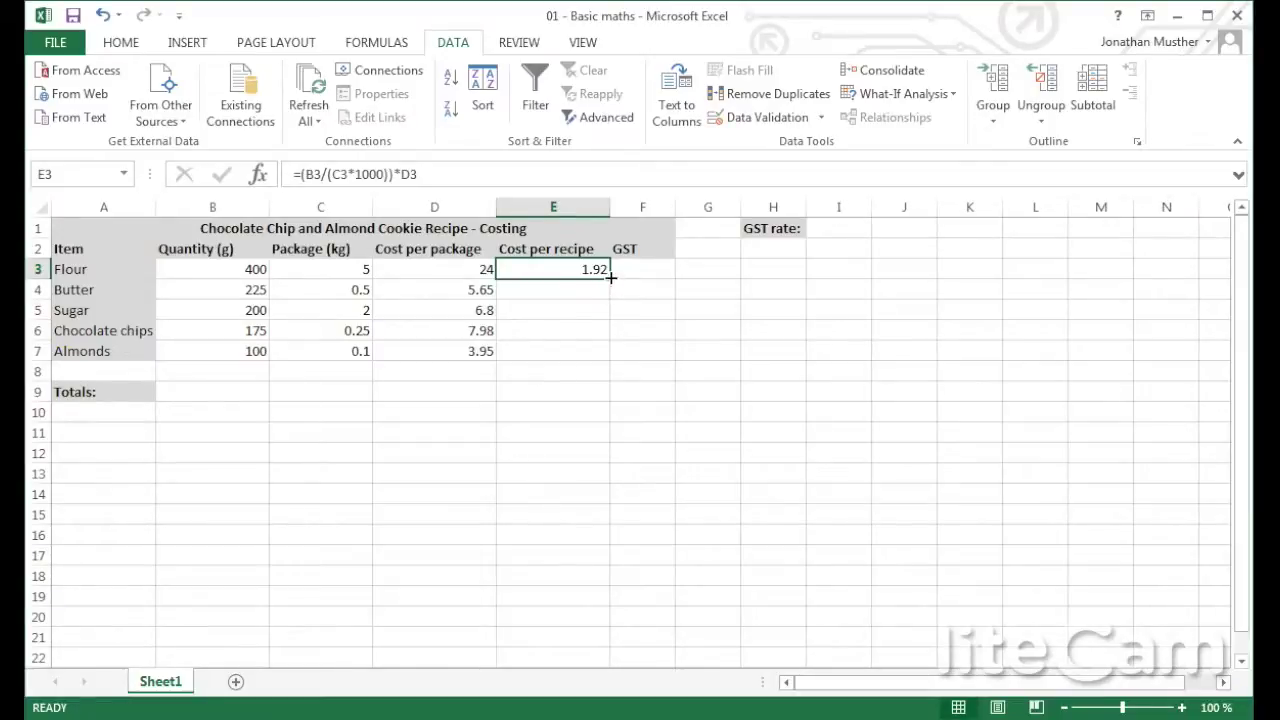
drag(610, 278, 607, 358)
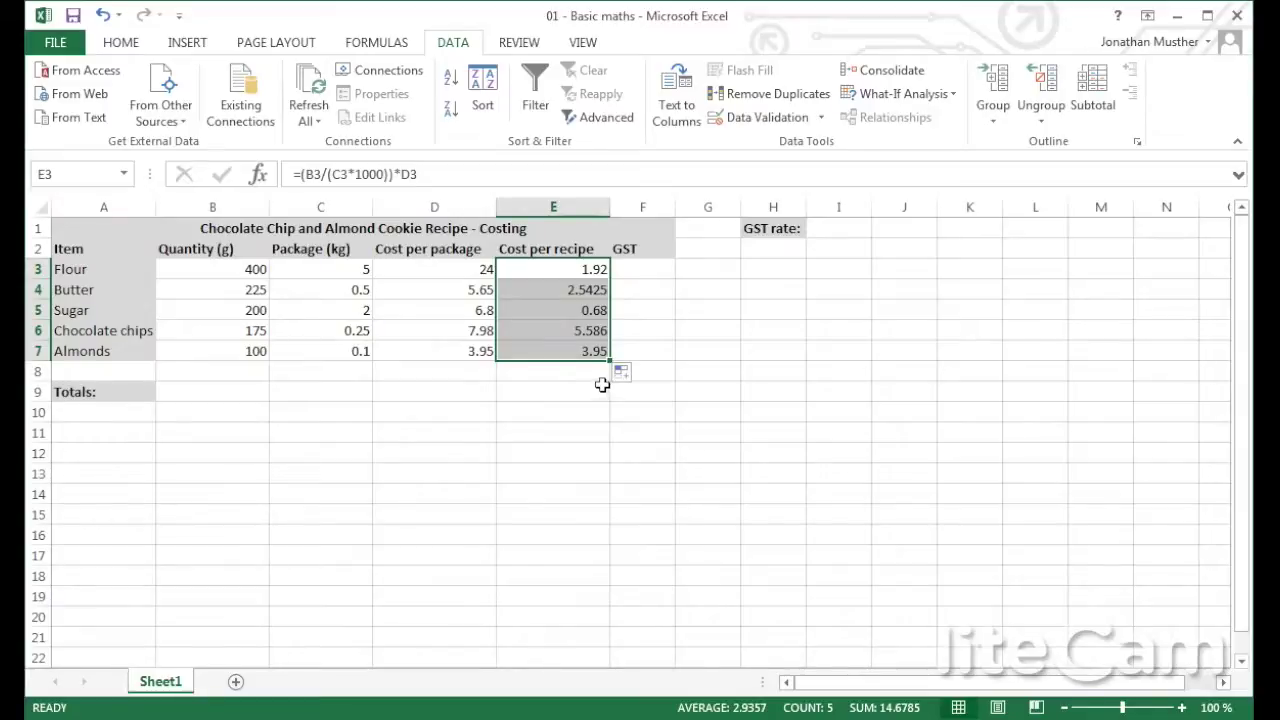
click(602, 388)
click(588, 352)
click(580, 331)
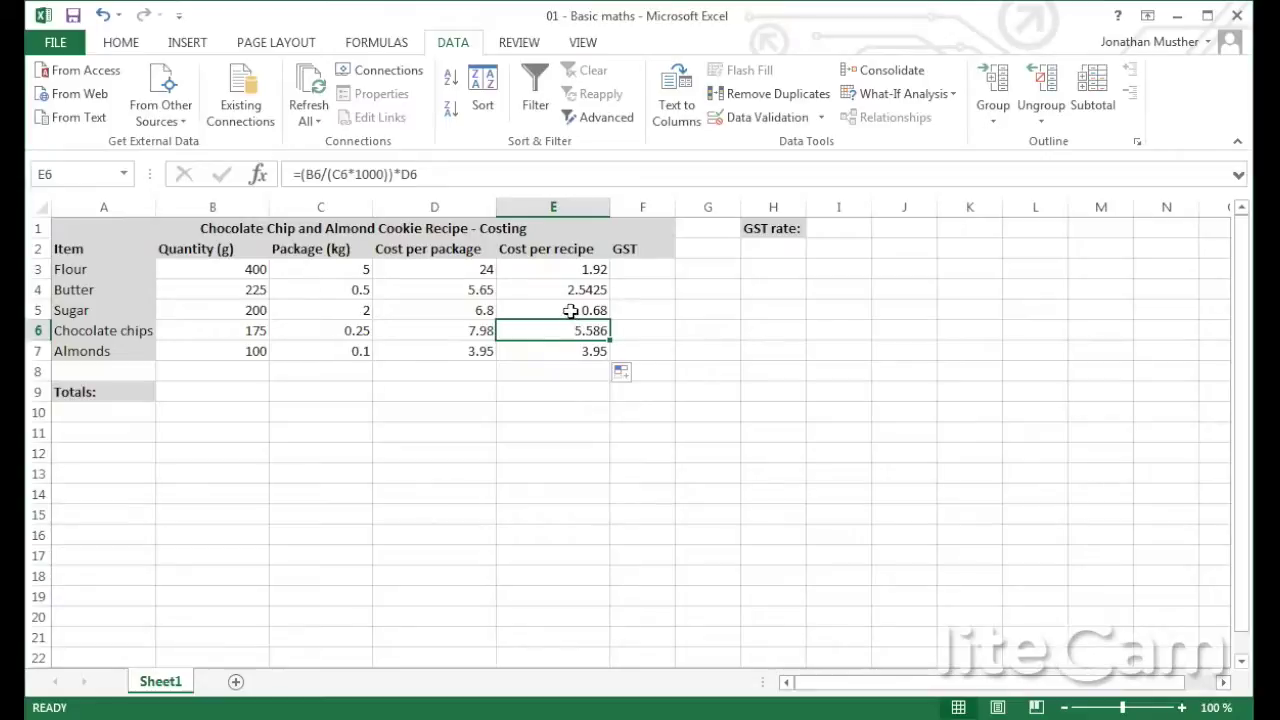
click(570, 311)
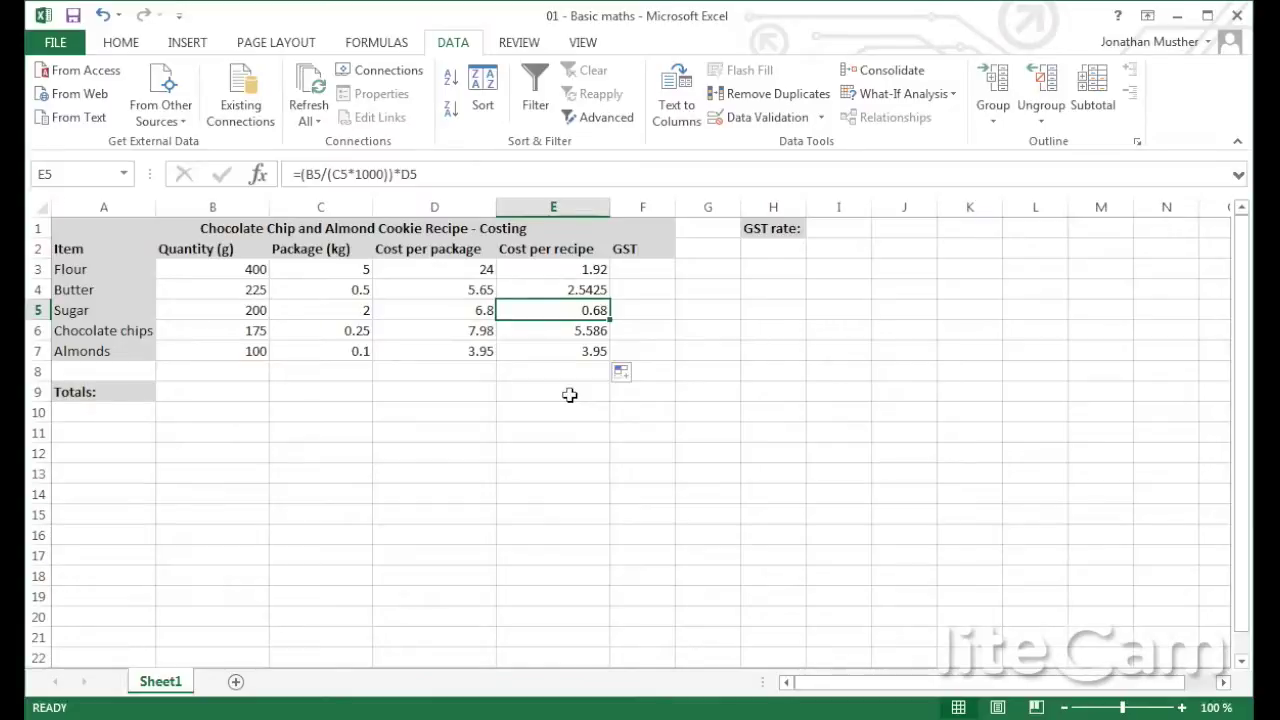
key(ctrl+z)
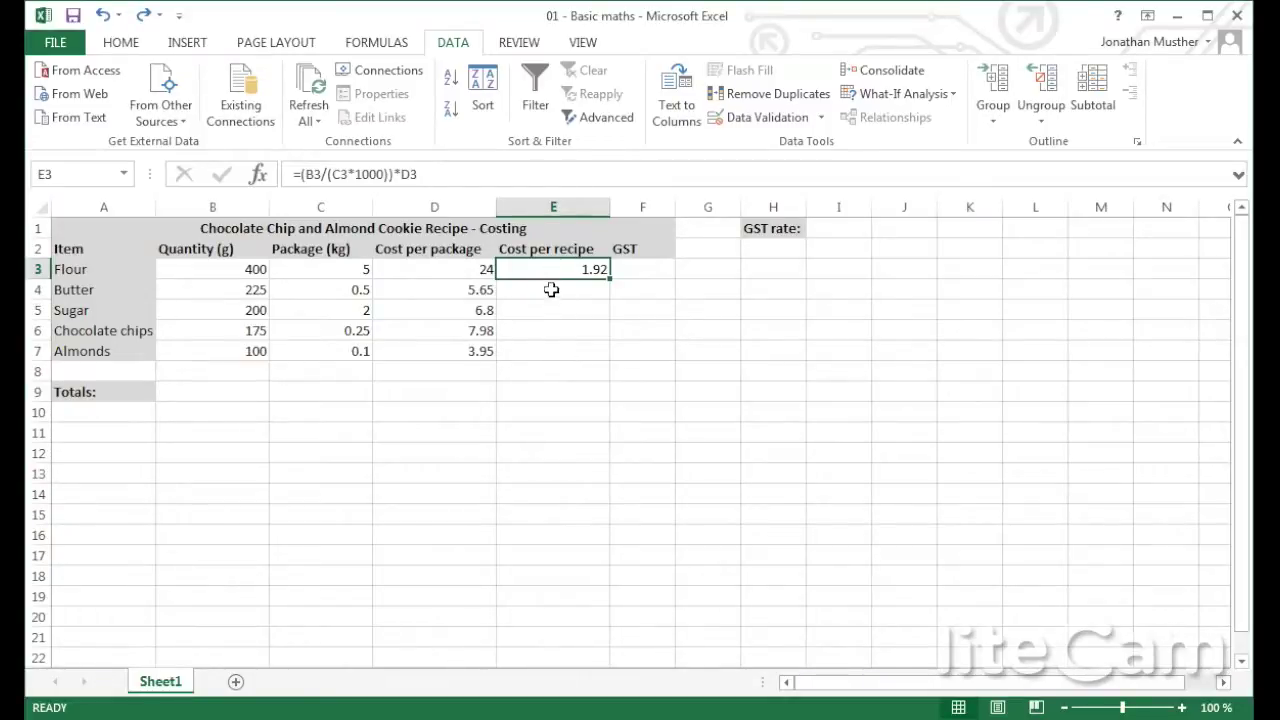
Copy the cost-per-recipe formula from E3 into E4:E7 and check the cell references in the pasted formulas.
key(ctrl+c)
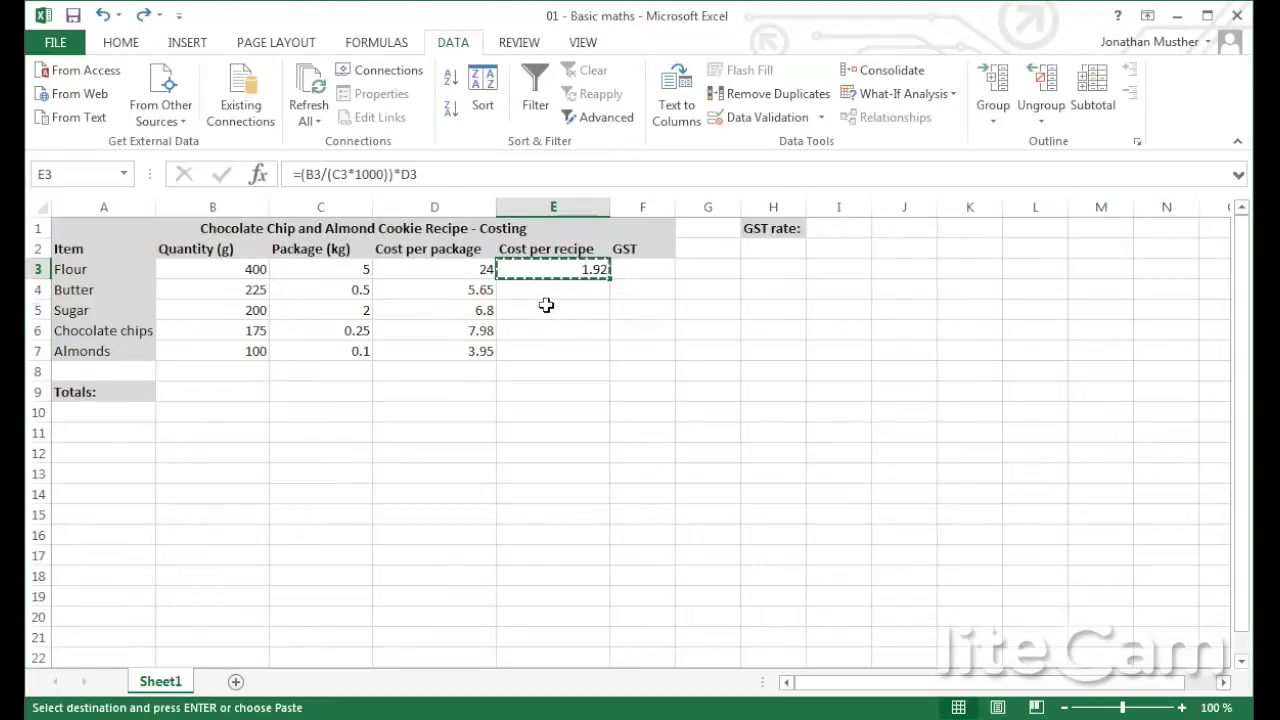
drag(562, 290, 560, 346)
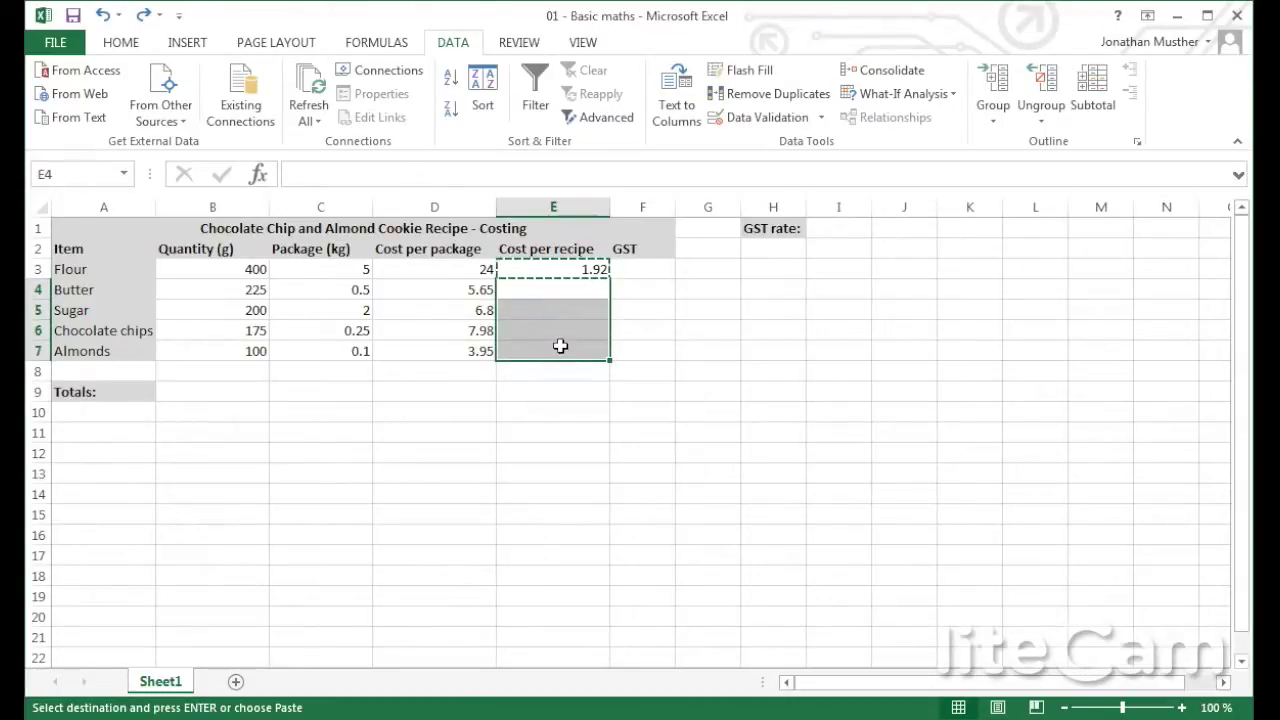
key(ctrl+v)
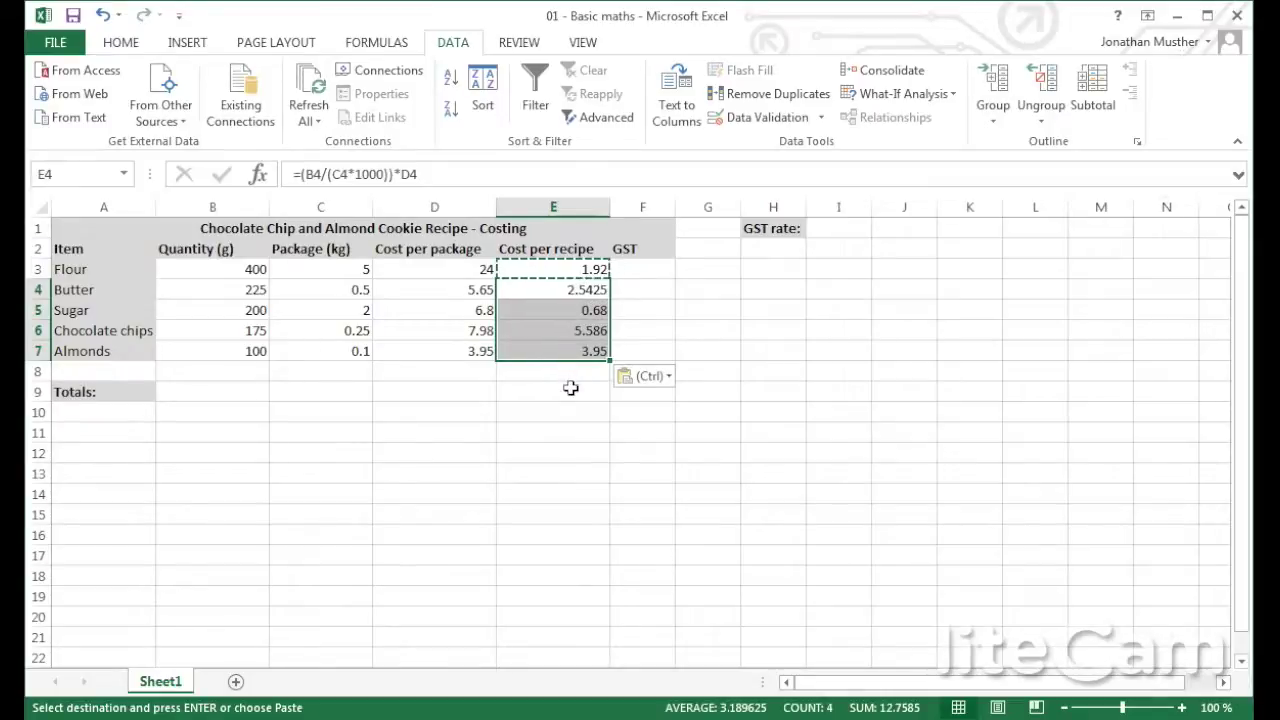
click(570, 388)
key(Escape)
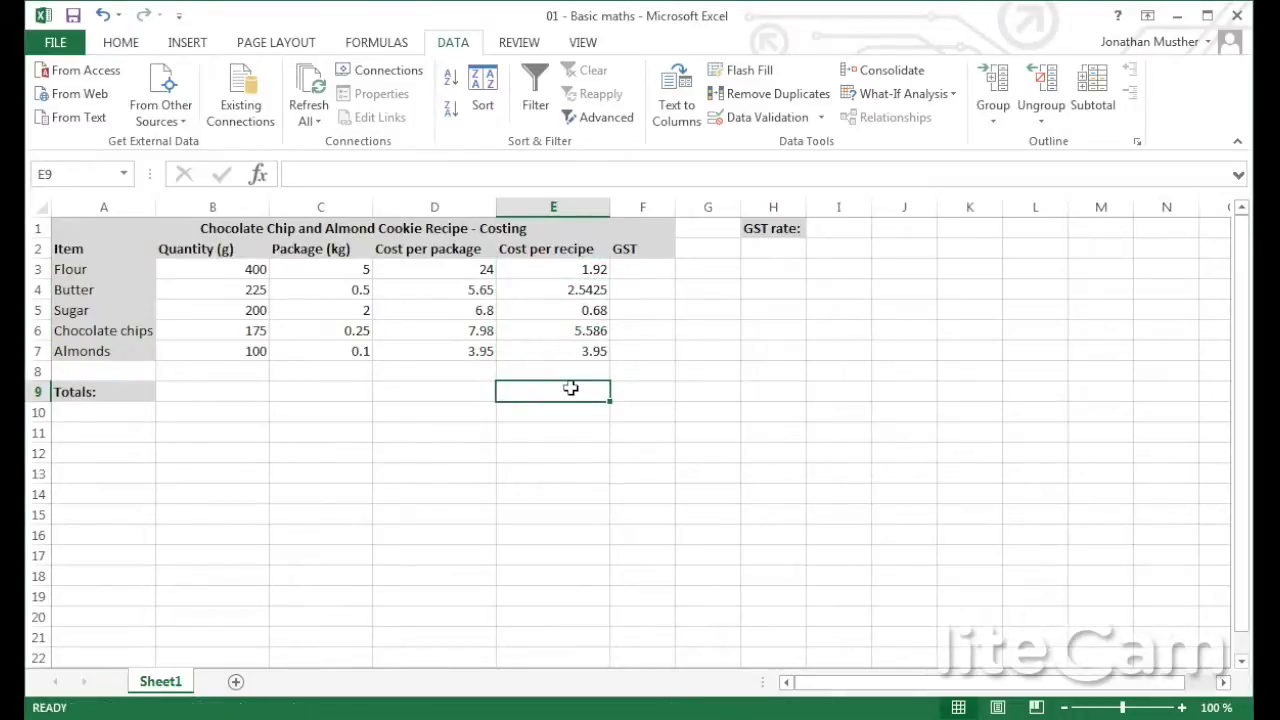
click(582, 350)
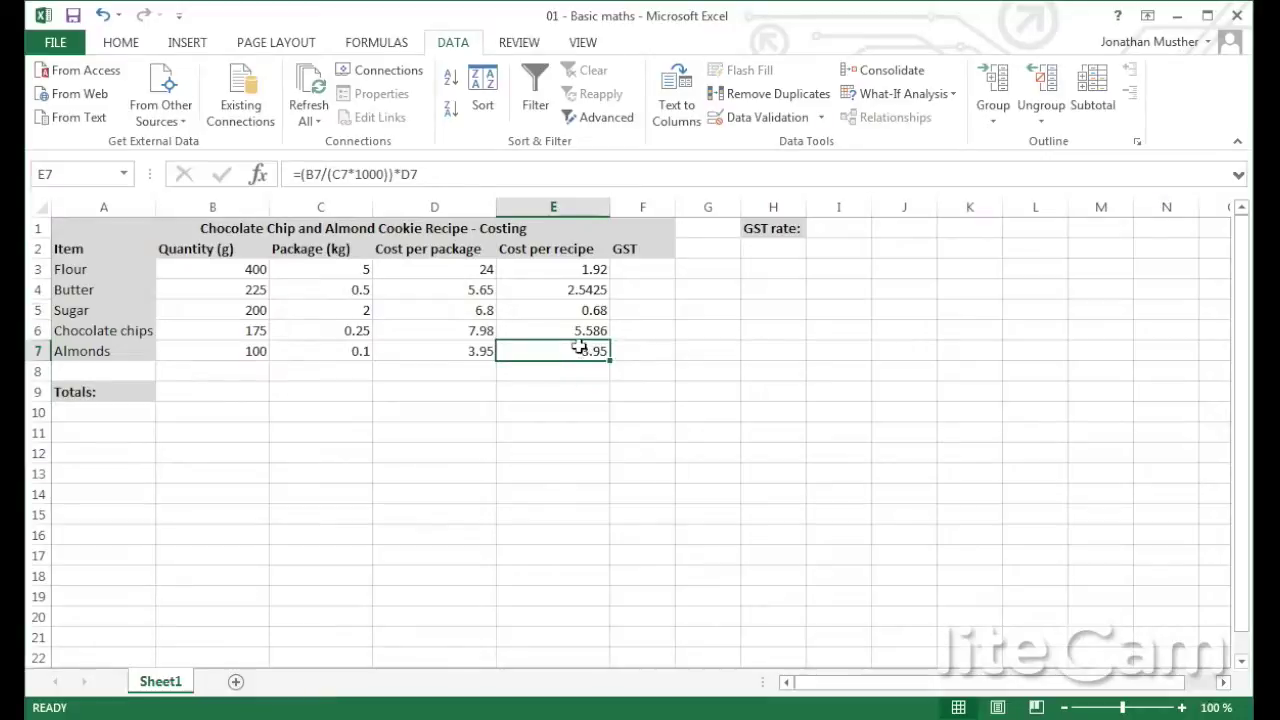
click(578, 331)
click(576, 312)
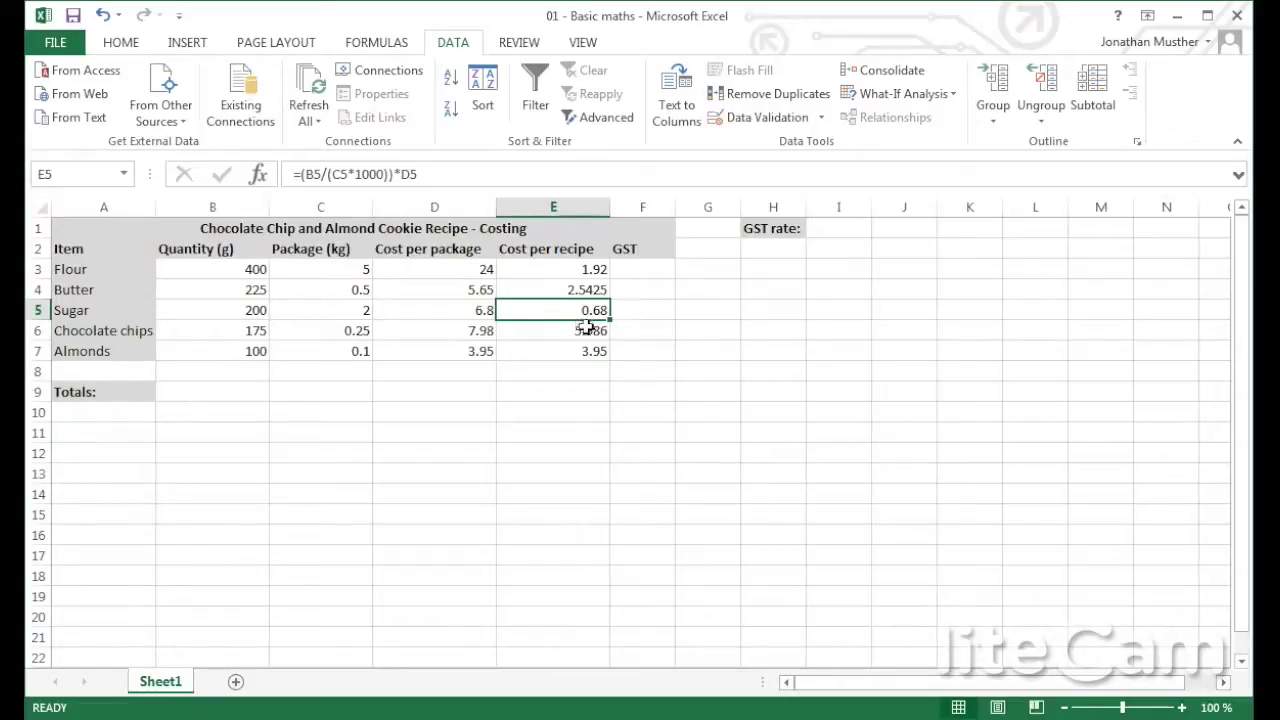
click(453, 373)
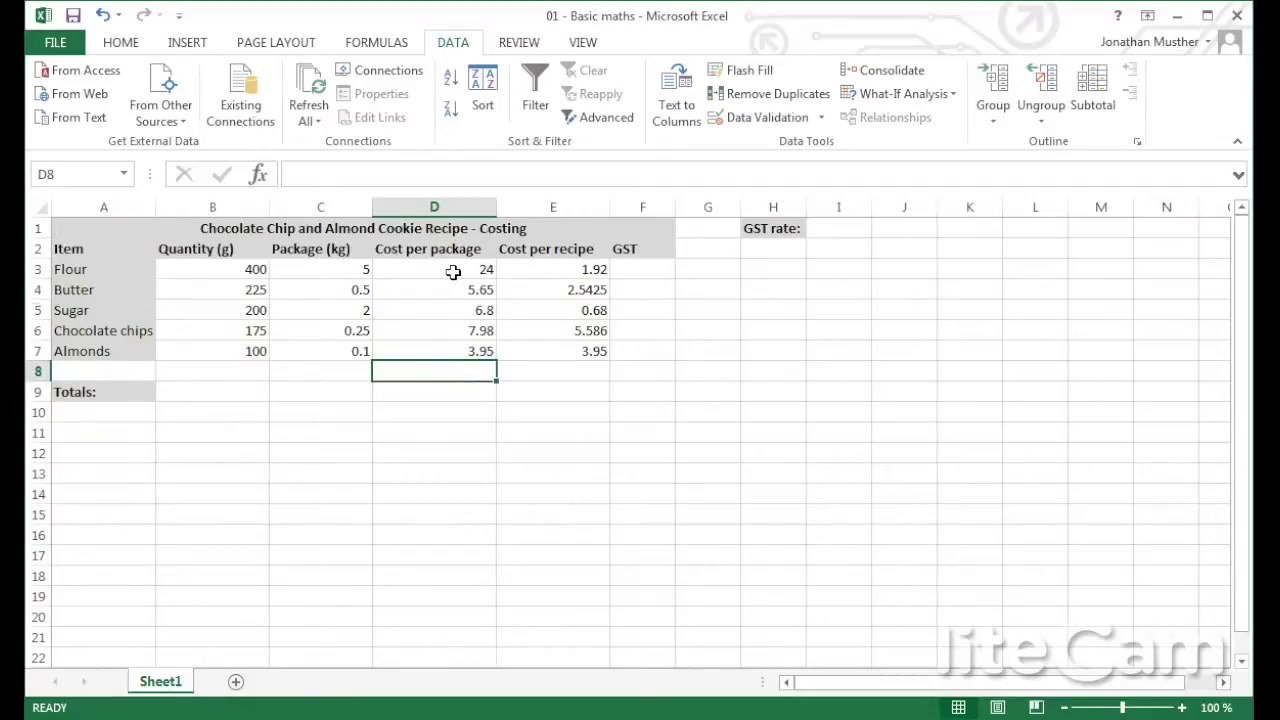
Format the cost per package, cost per recipe and GST cells D3:F7 as Currency.
drag(453, 271, 628, 350)
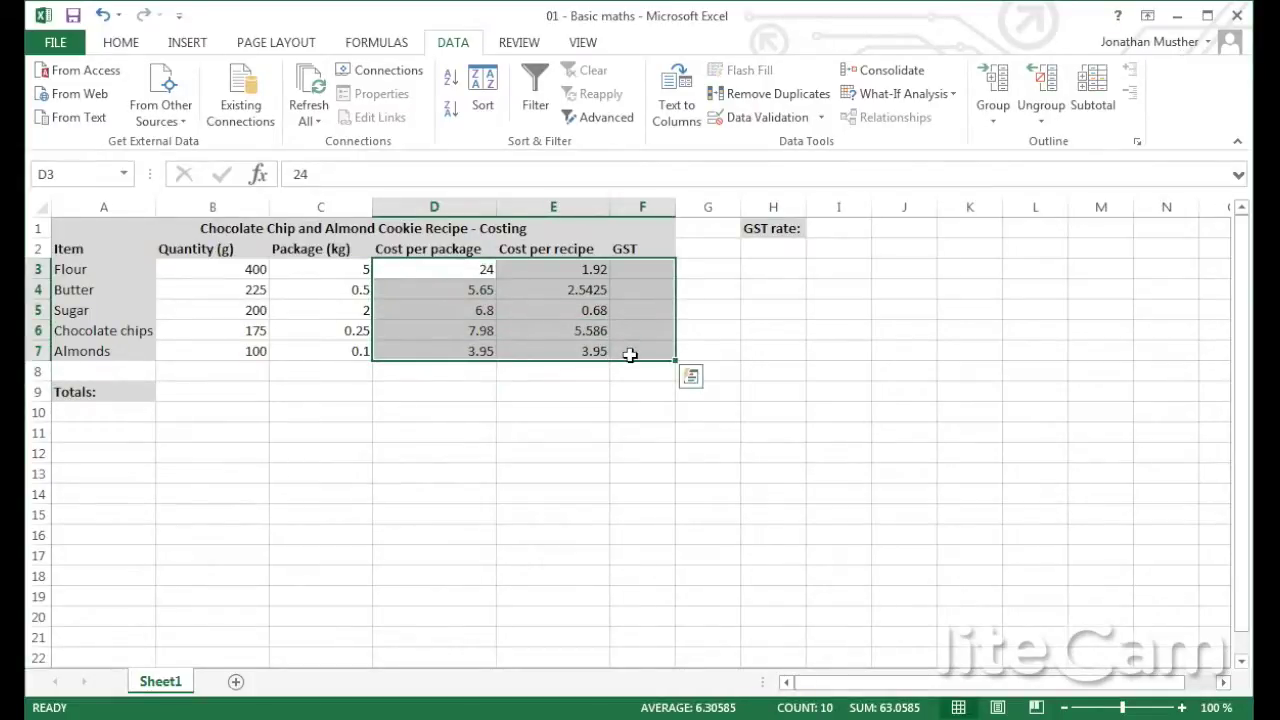
right_click(600, 349)
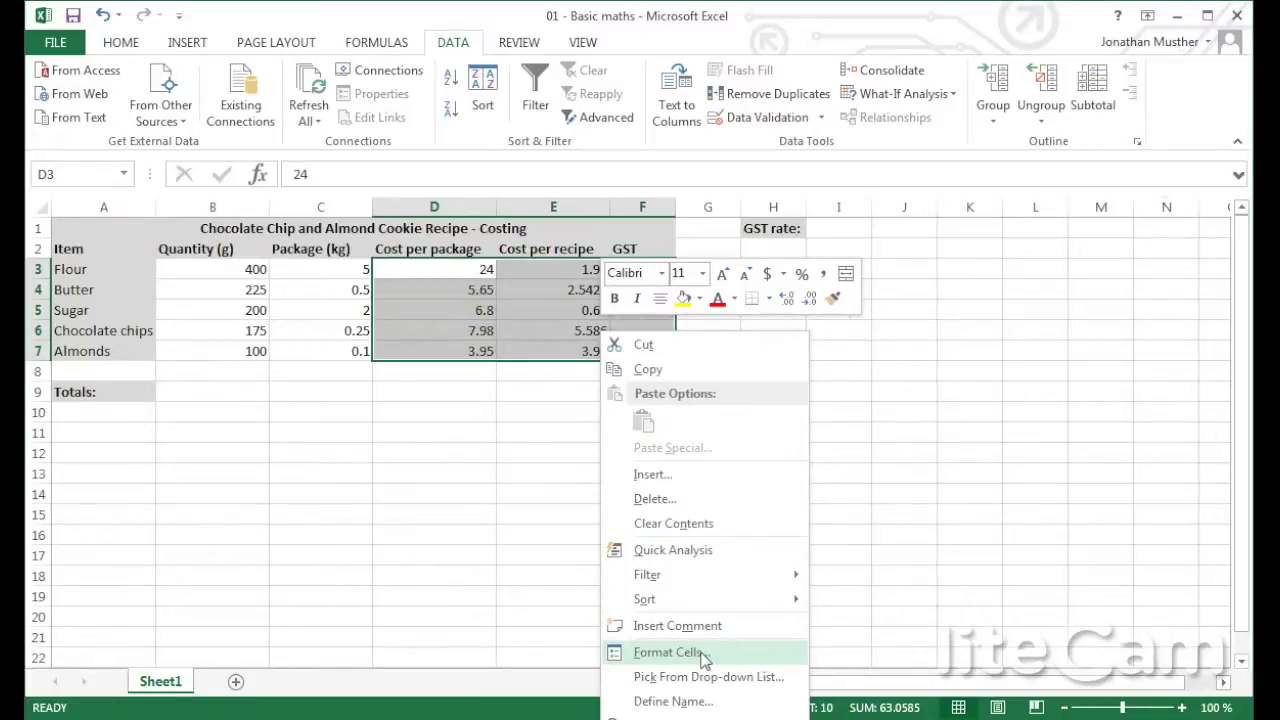
click(668, 652)
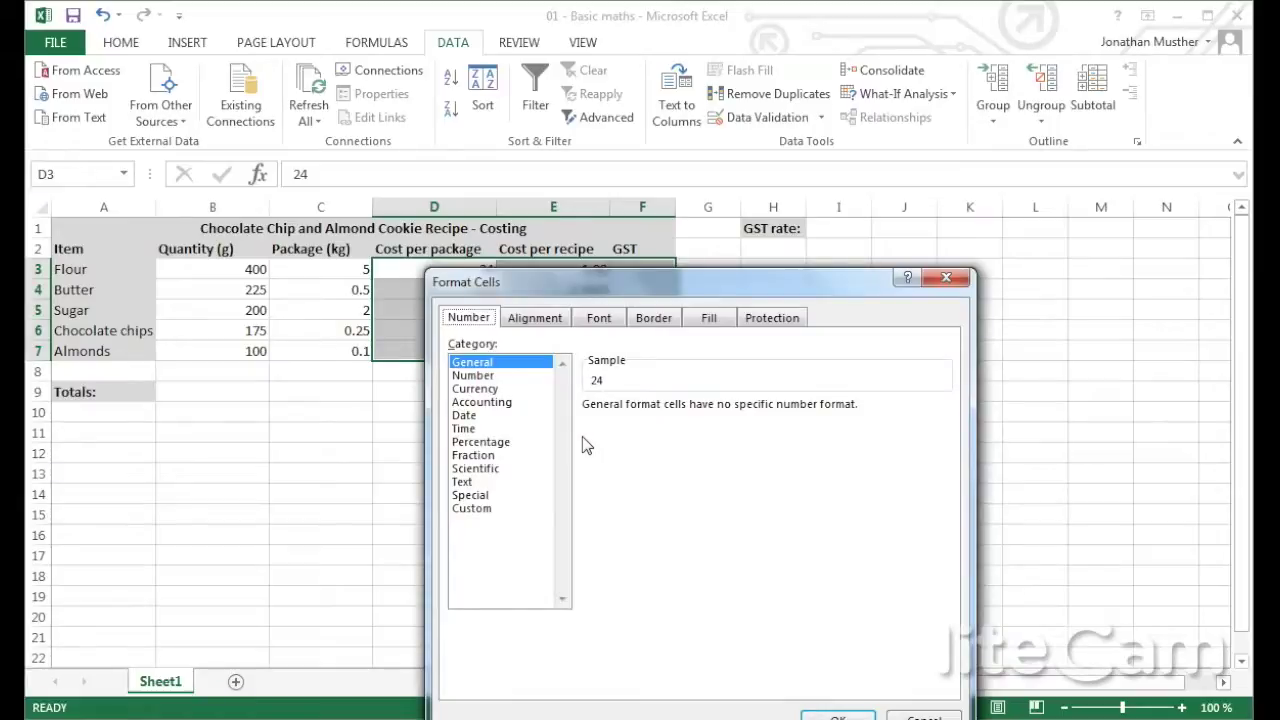
click(476, 389)
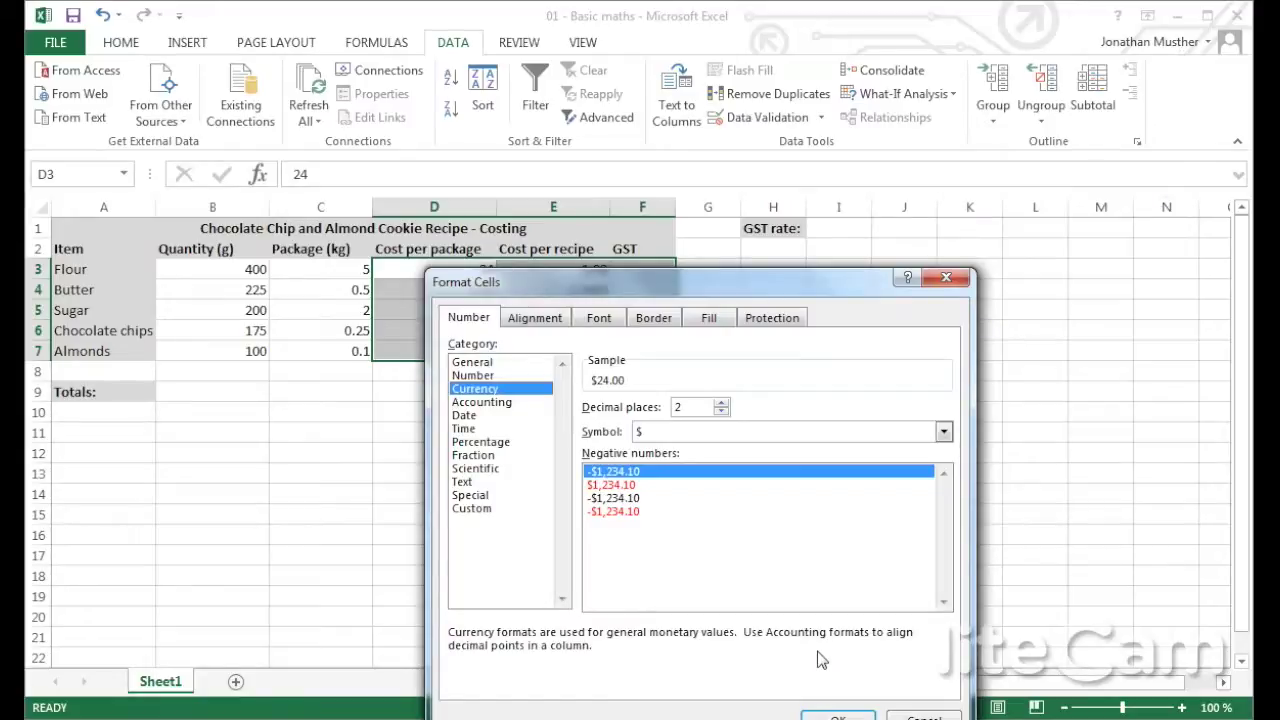
click(838, 716)
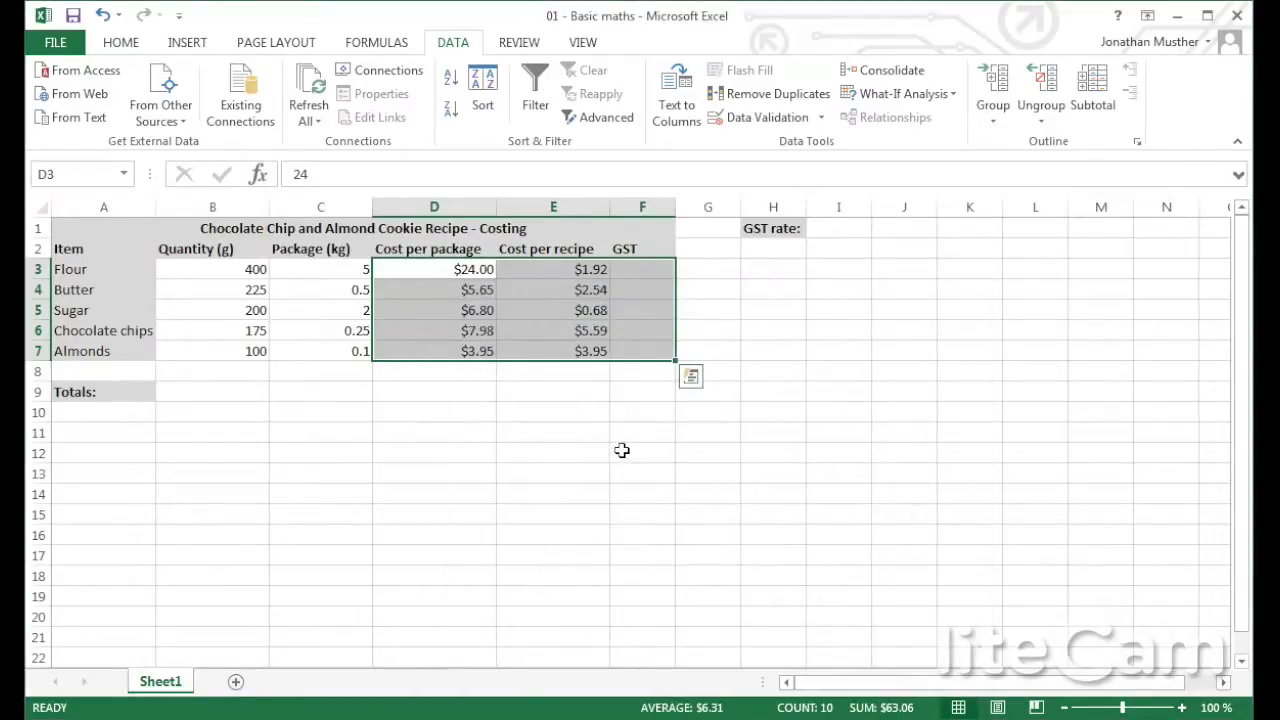
click(587, 392)
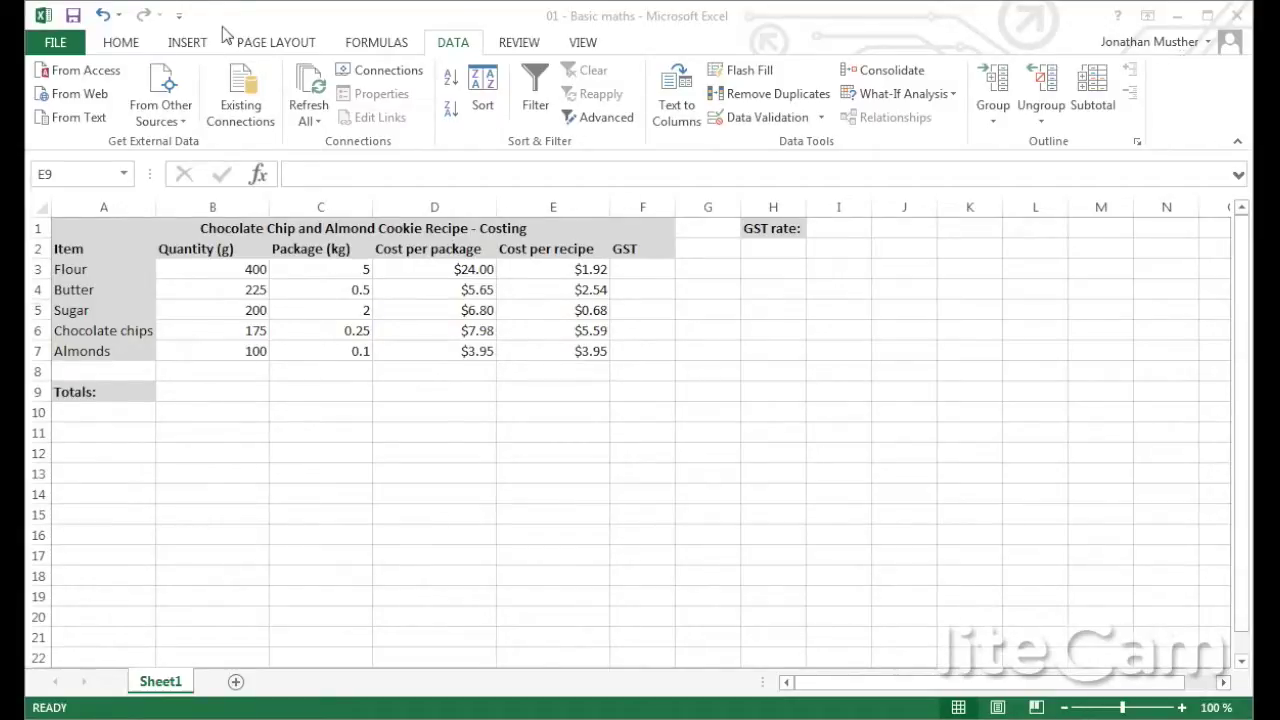
Enter 0.15 as the GST rate in cell I1 and keep that cell selected.
click(137, 46)
click(137, 46)
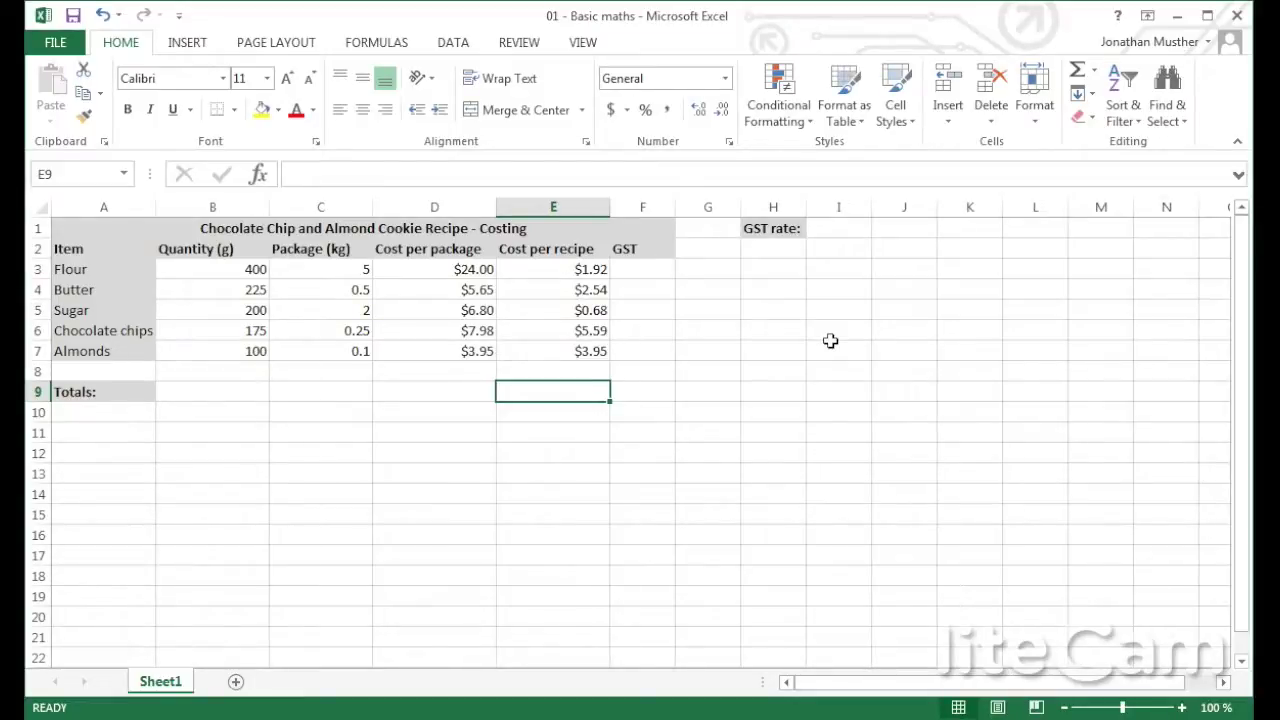
click(833, 229)
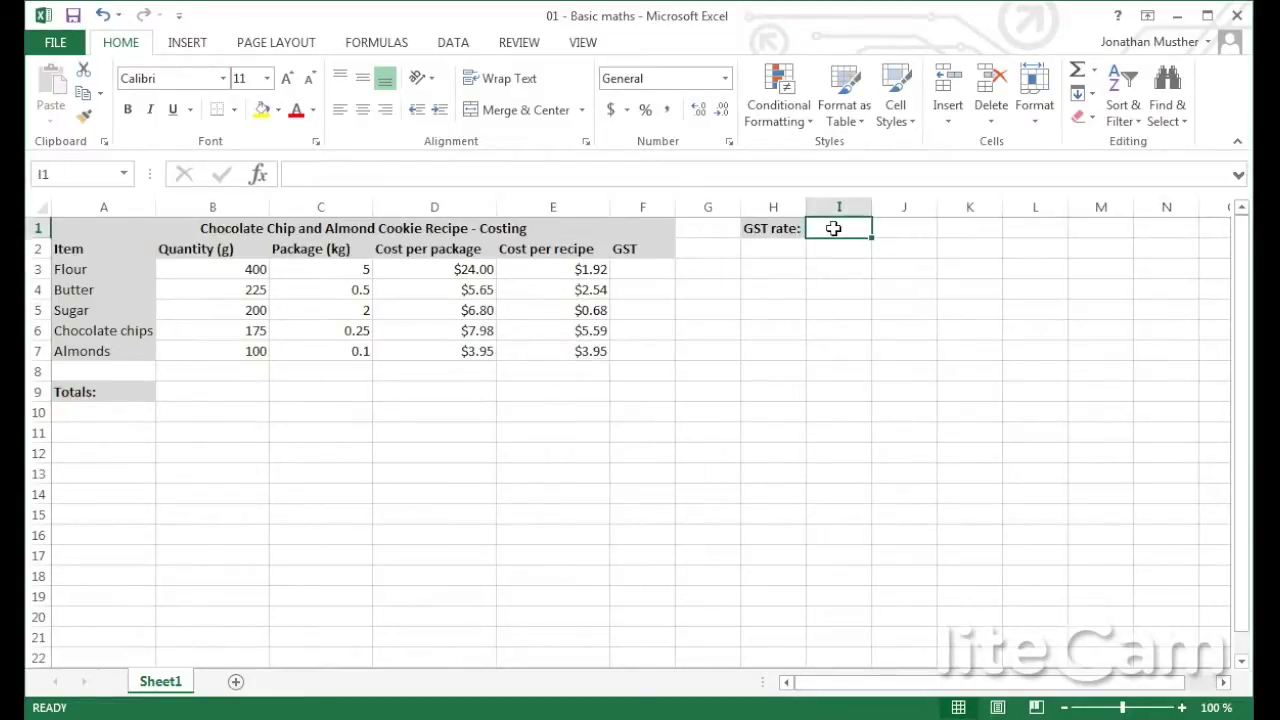
text(0.15)
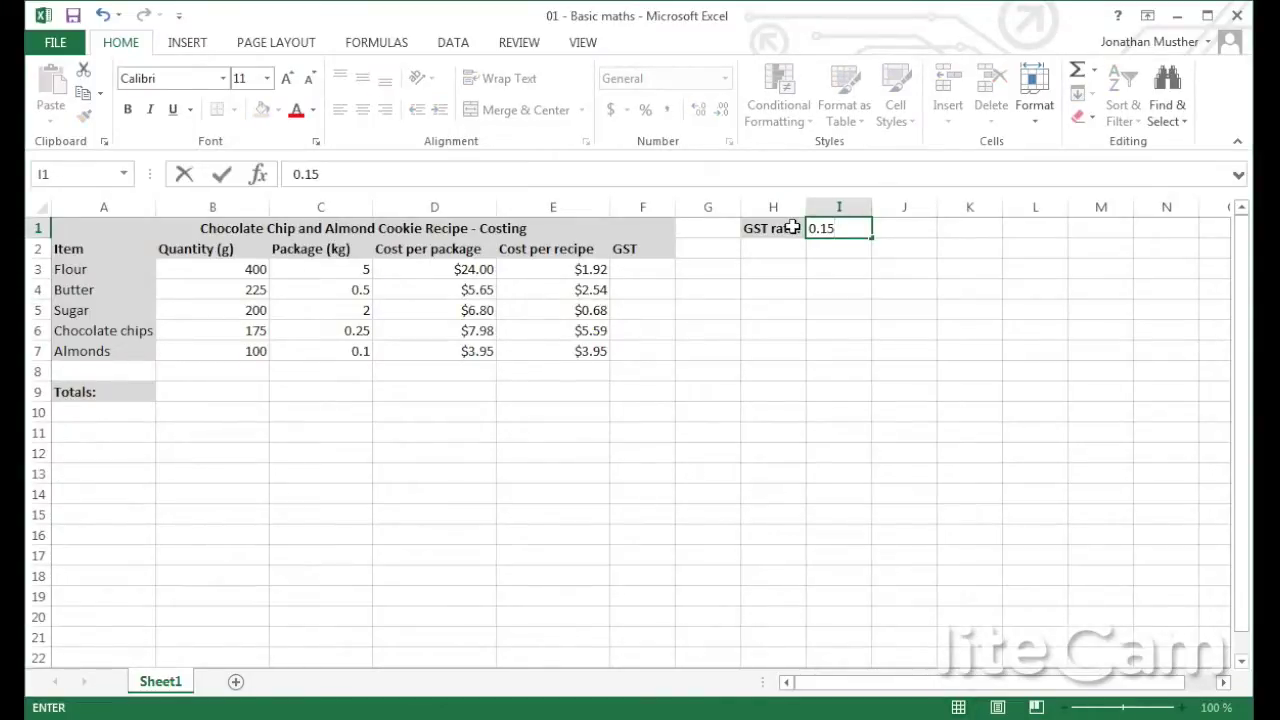
key(Return)
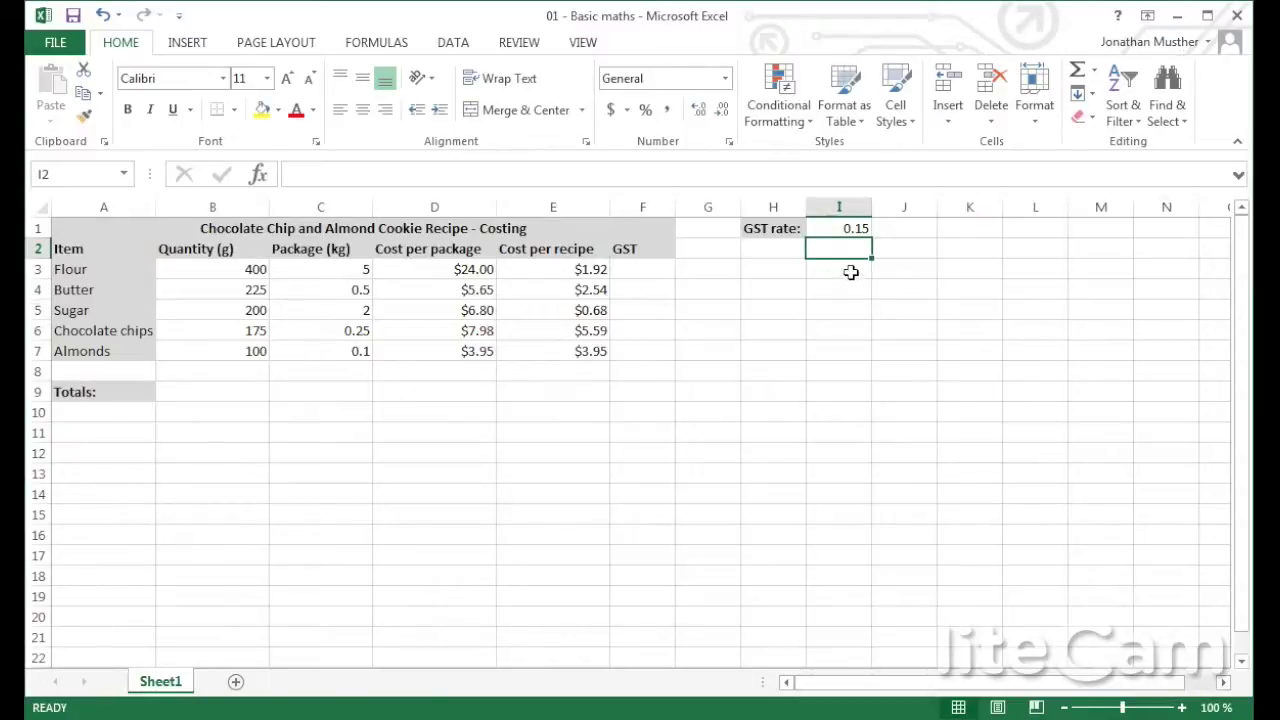
click(838, 230)
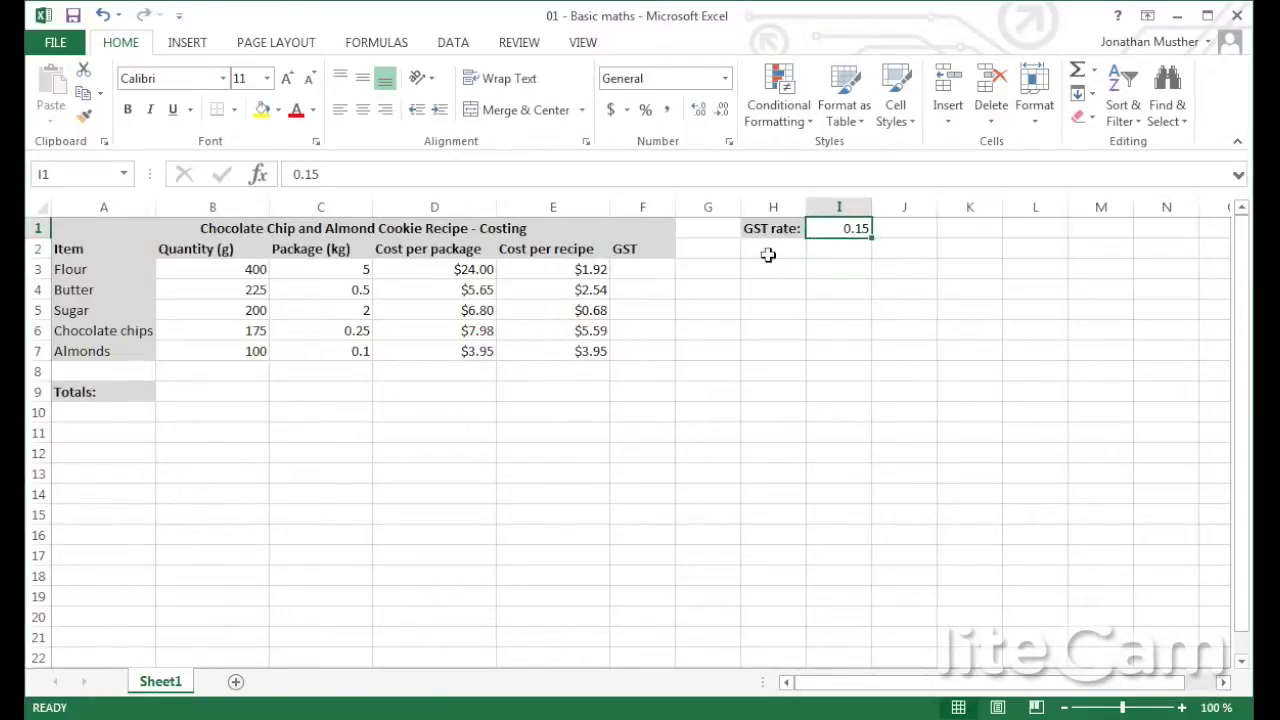
Format the GST rate in cell I1 as a Percentage with 2 decimal places.
right_click(843, 228)
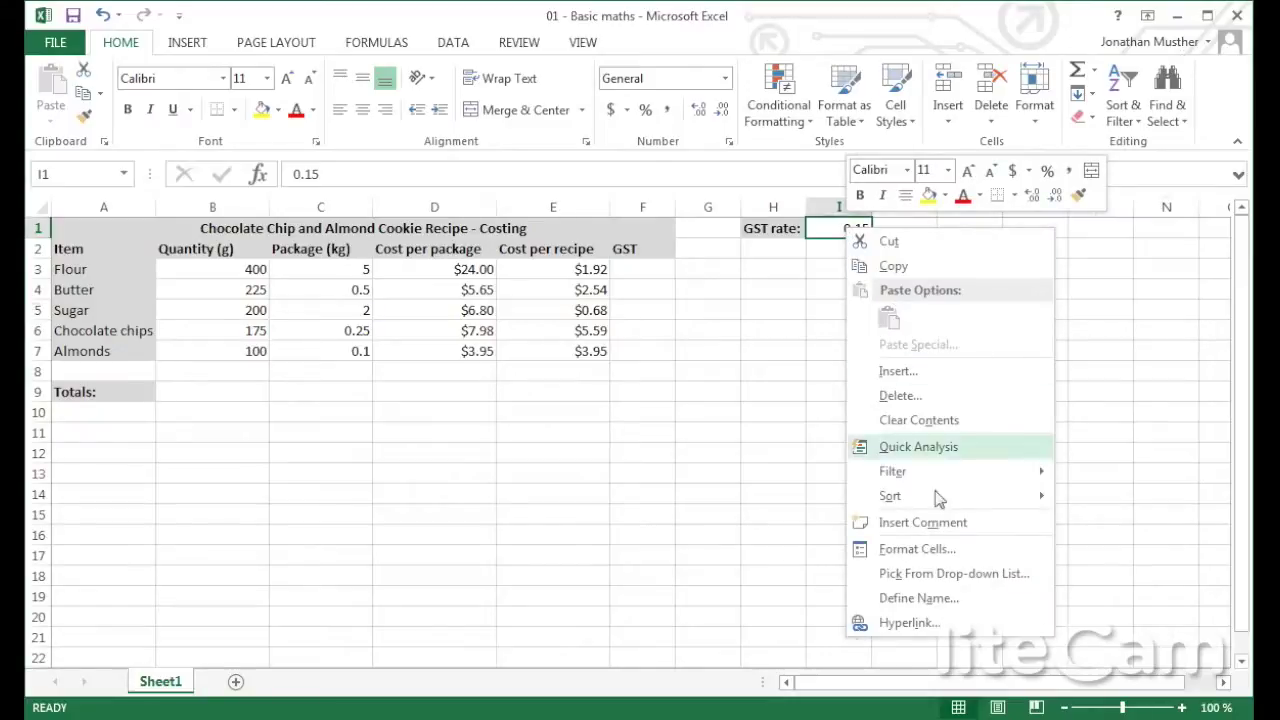
click(941, 549)
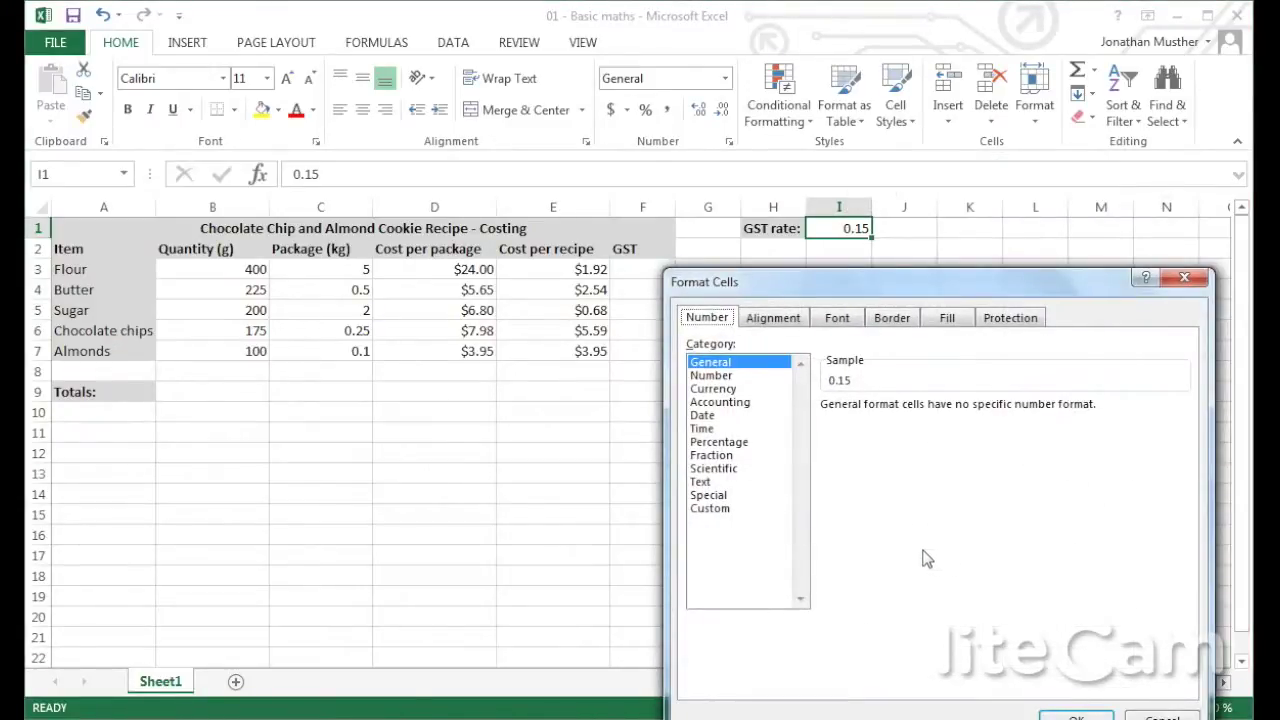
click(726, 442)
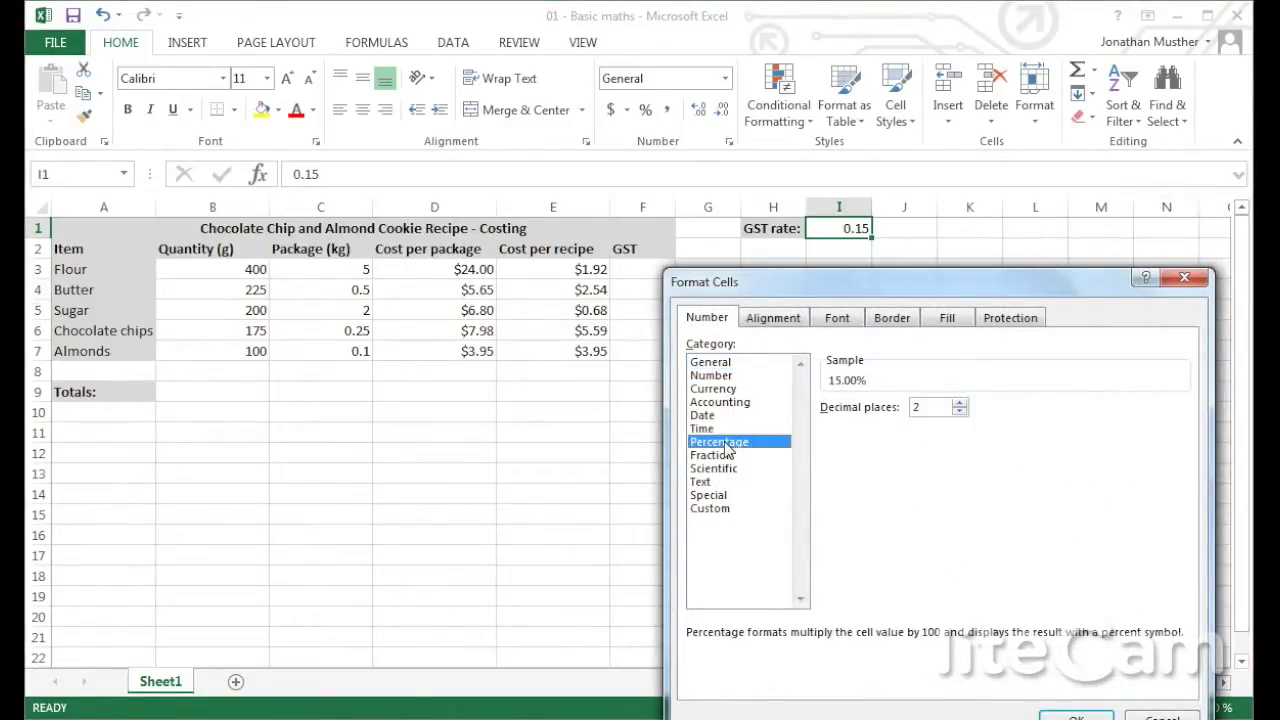
click(1076, 716)
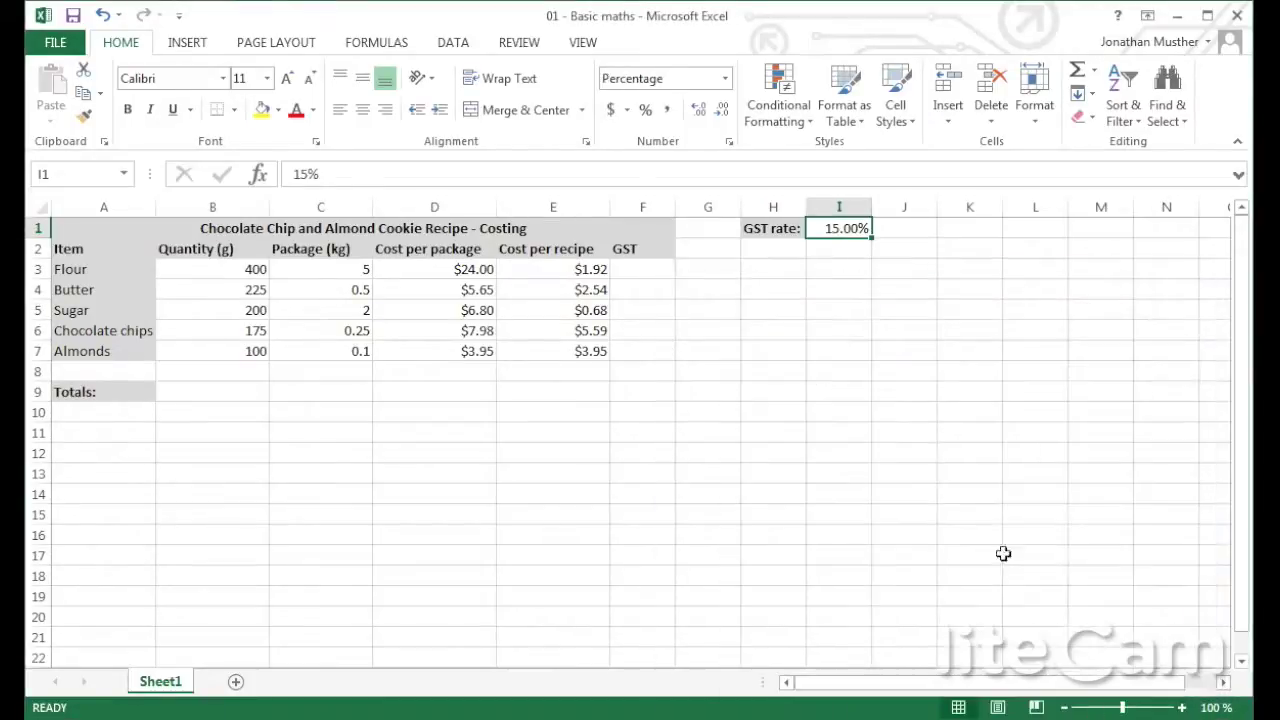
click(830, 265)
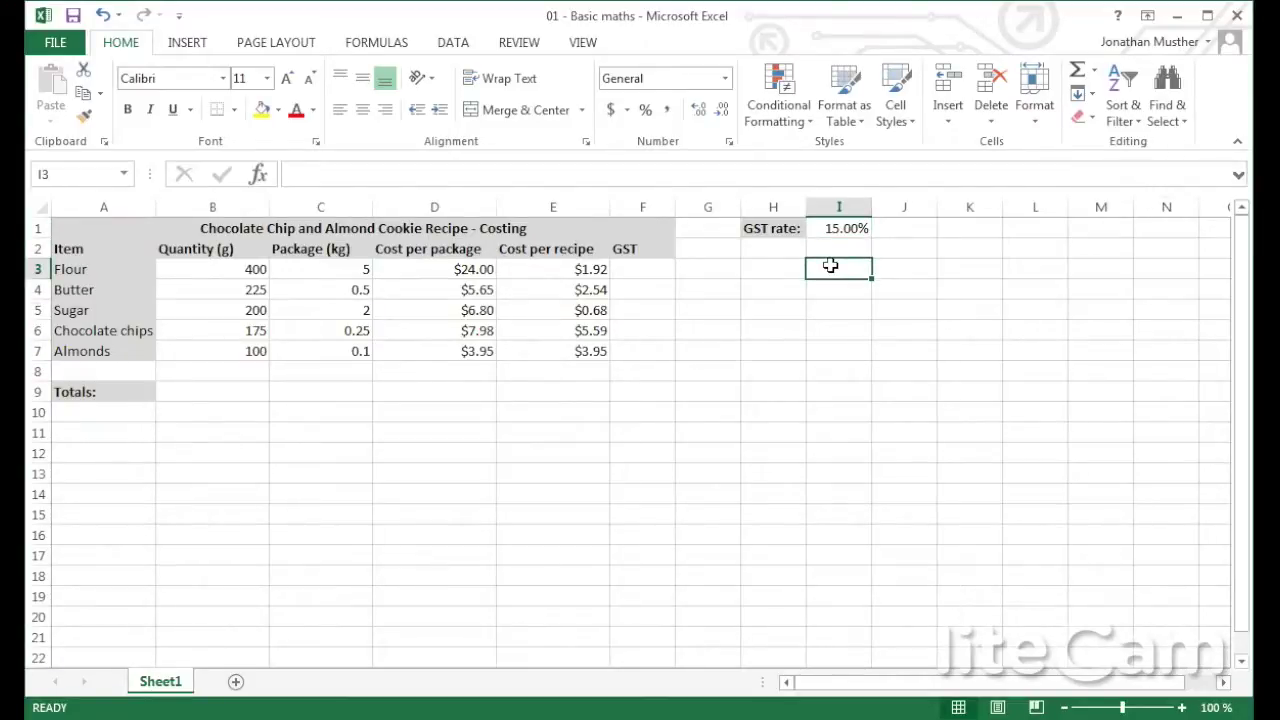
Enter the formula =E3*I1 in F3 to calculate the GST on the flour's cost per recipe.
click(637, 268)
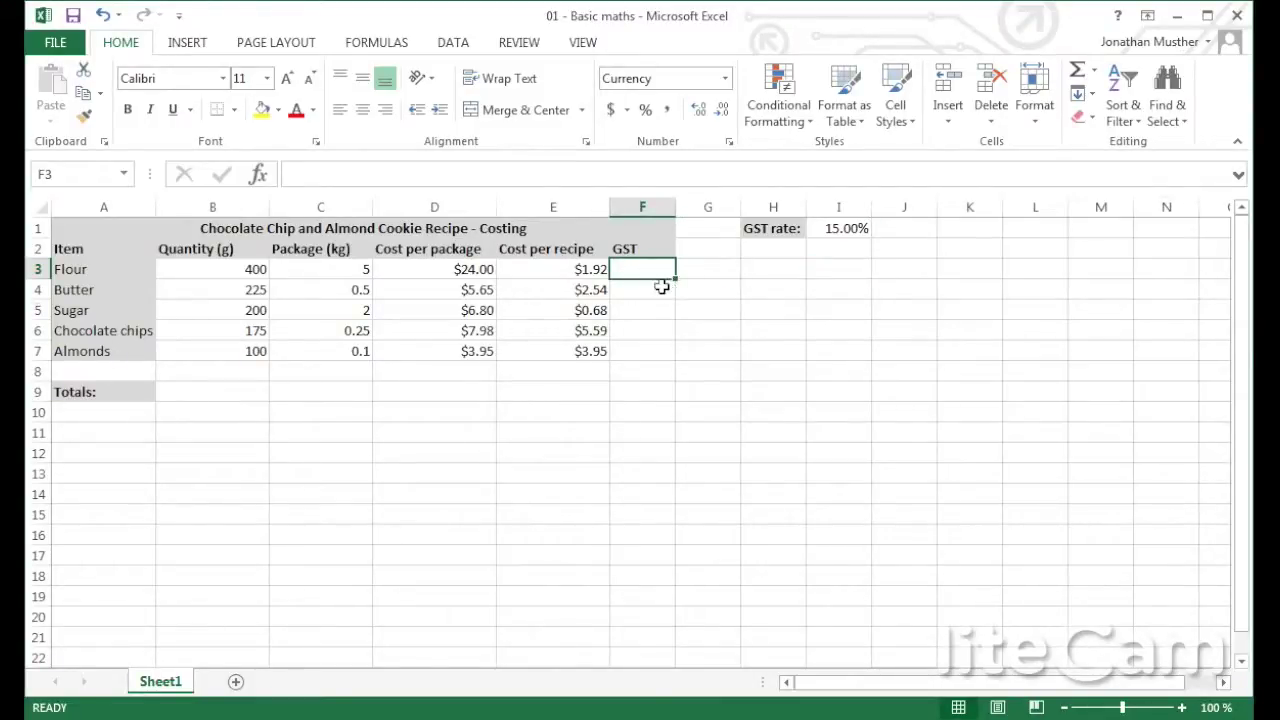
click(596, 176)
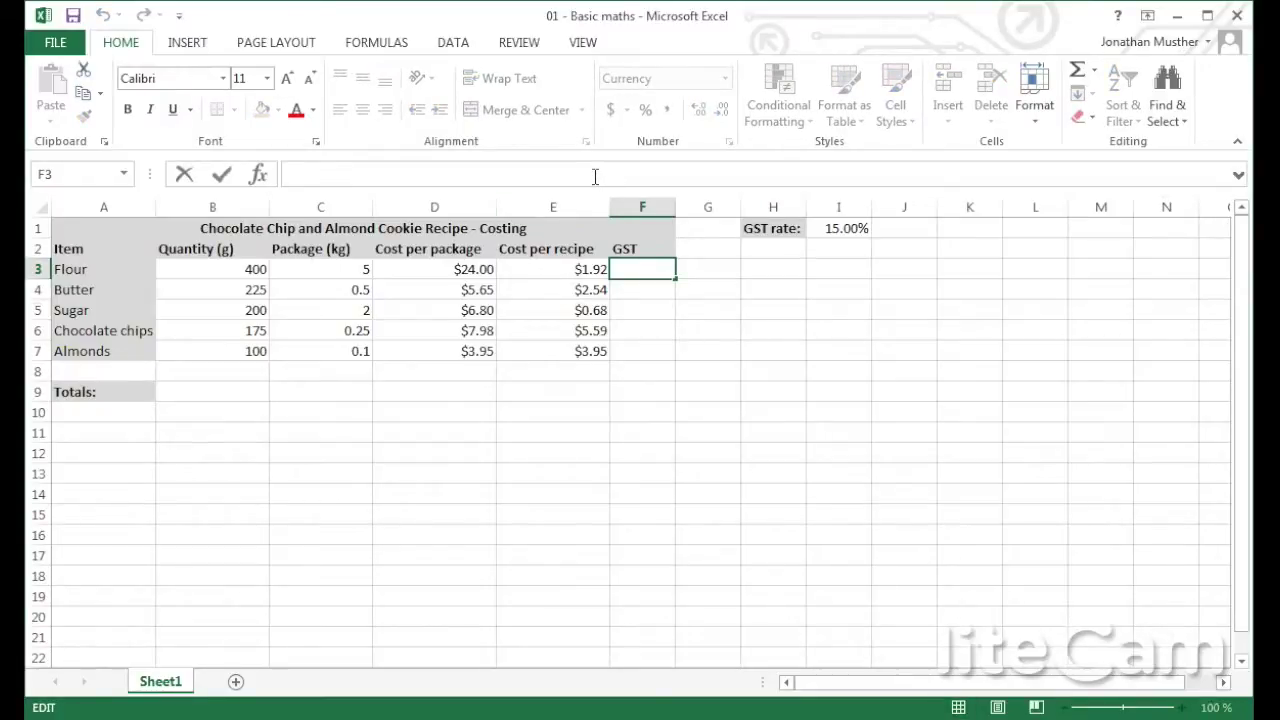
text(=)
click(589, 266)
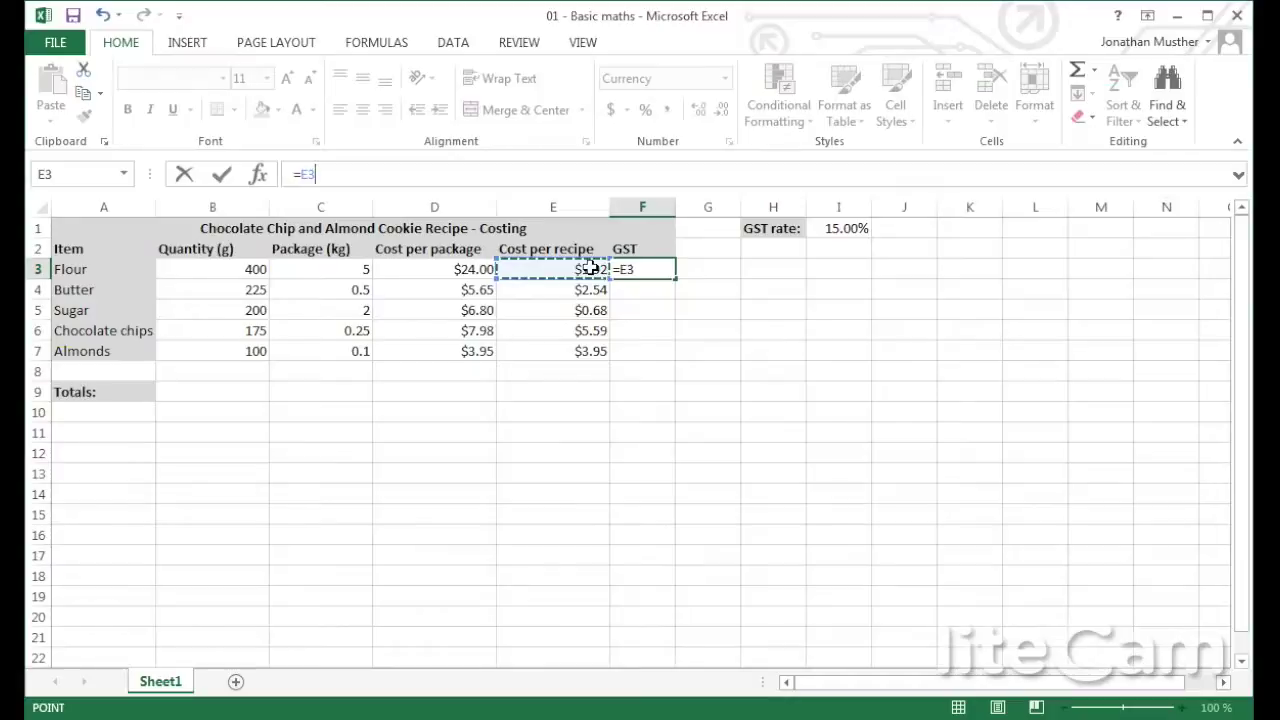
text(*)
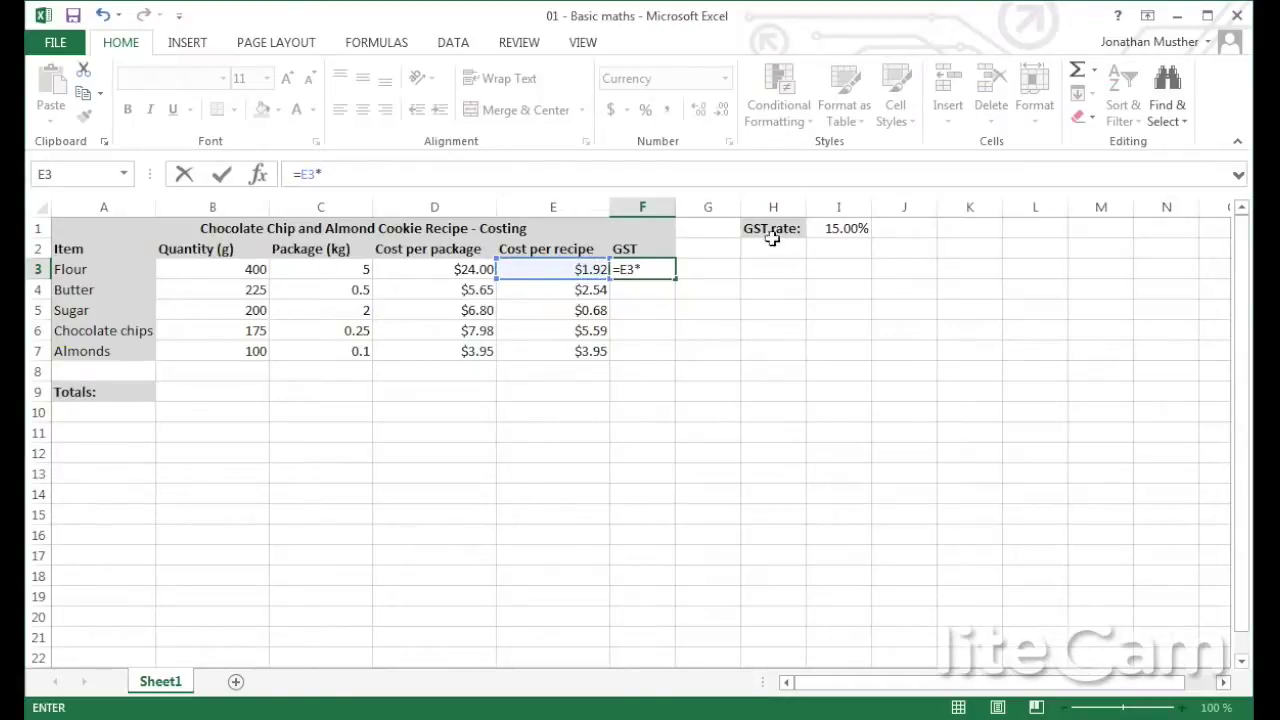
click(833, 229)
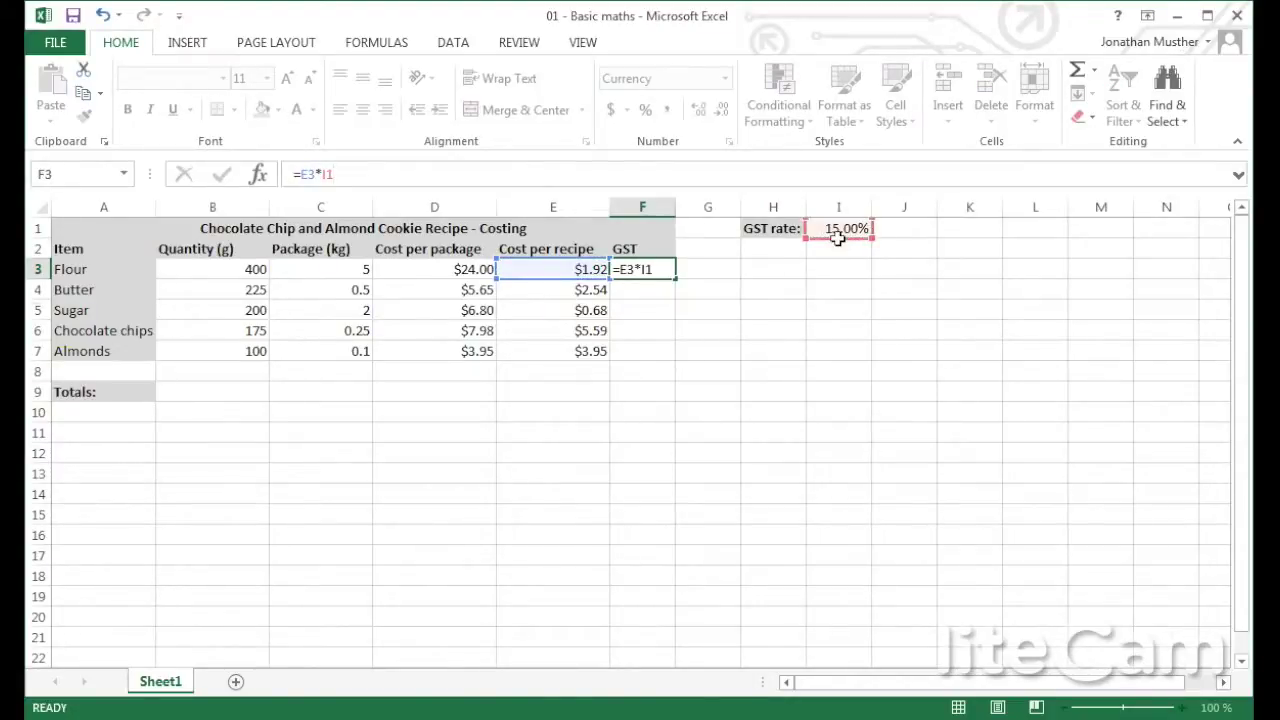
key(Return)
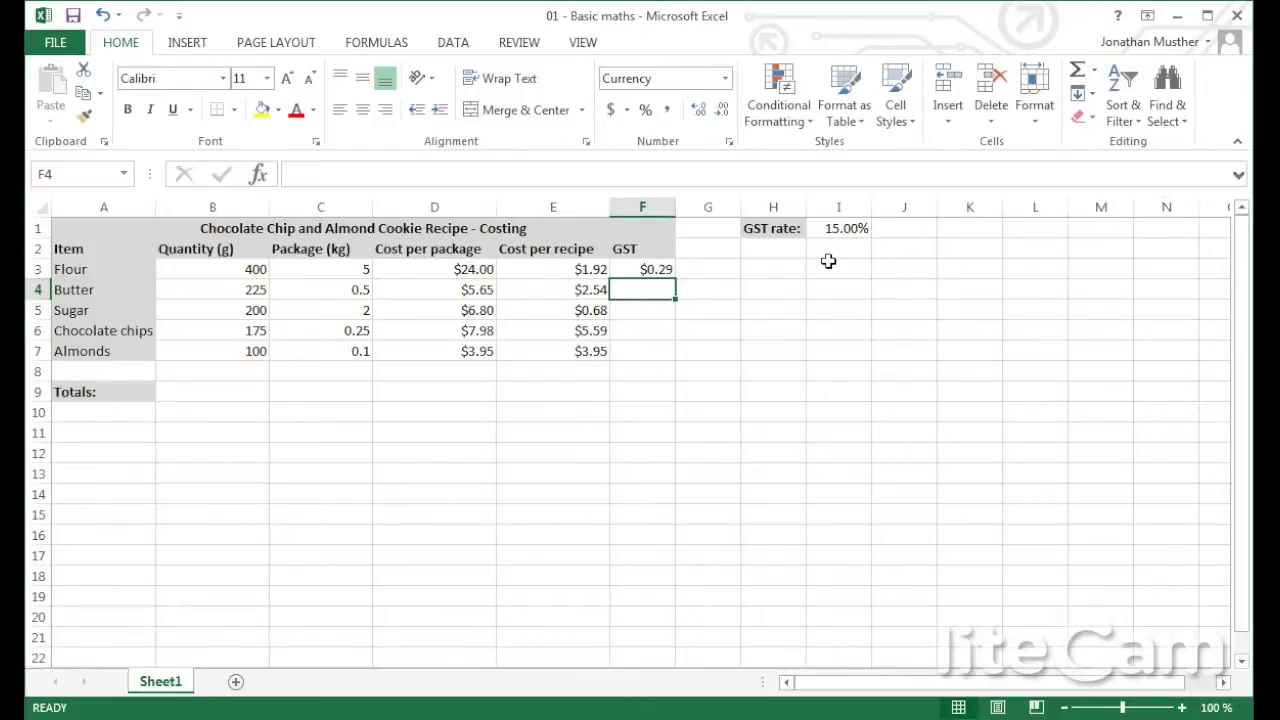
Try filling the GST formula from F3 down through F7, check the copied references, and undo the fill.
click(663, 270)
drag(674, 278, 673, 362)
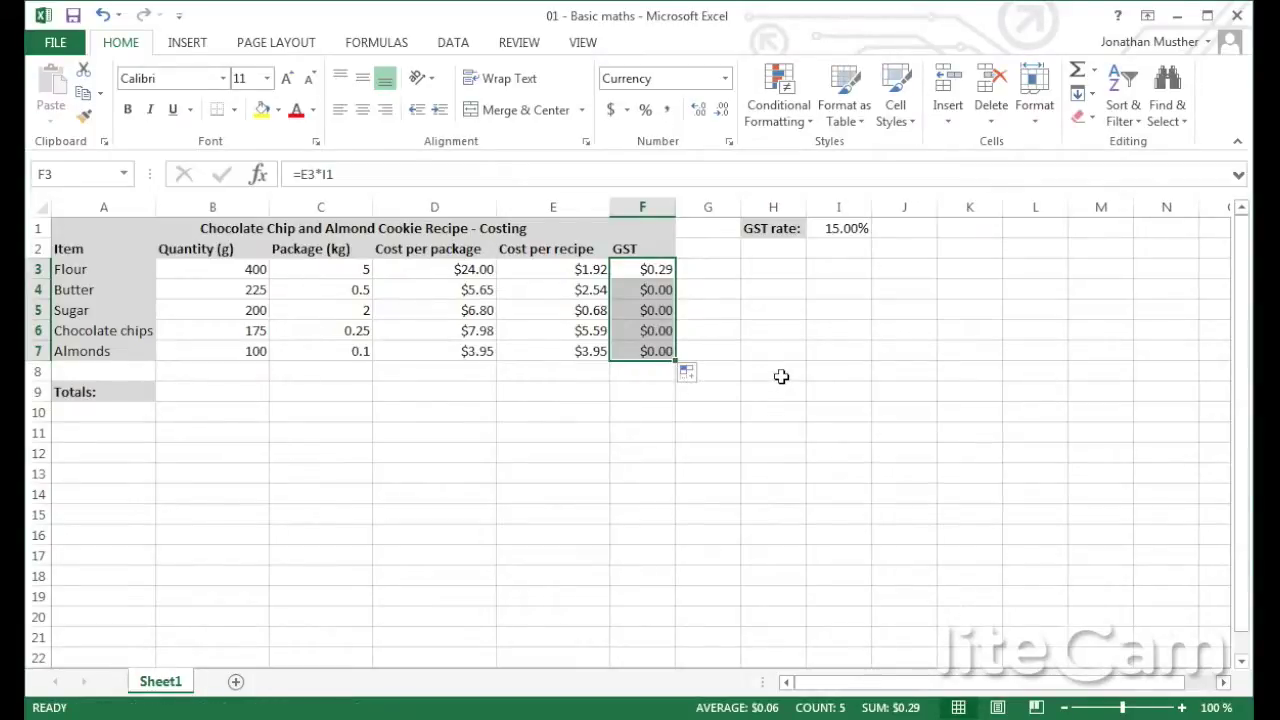
click(661, 311)
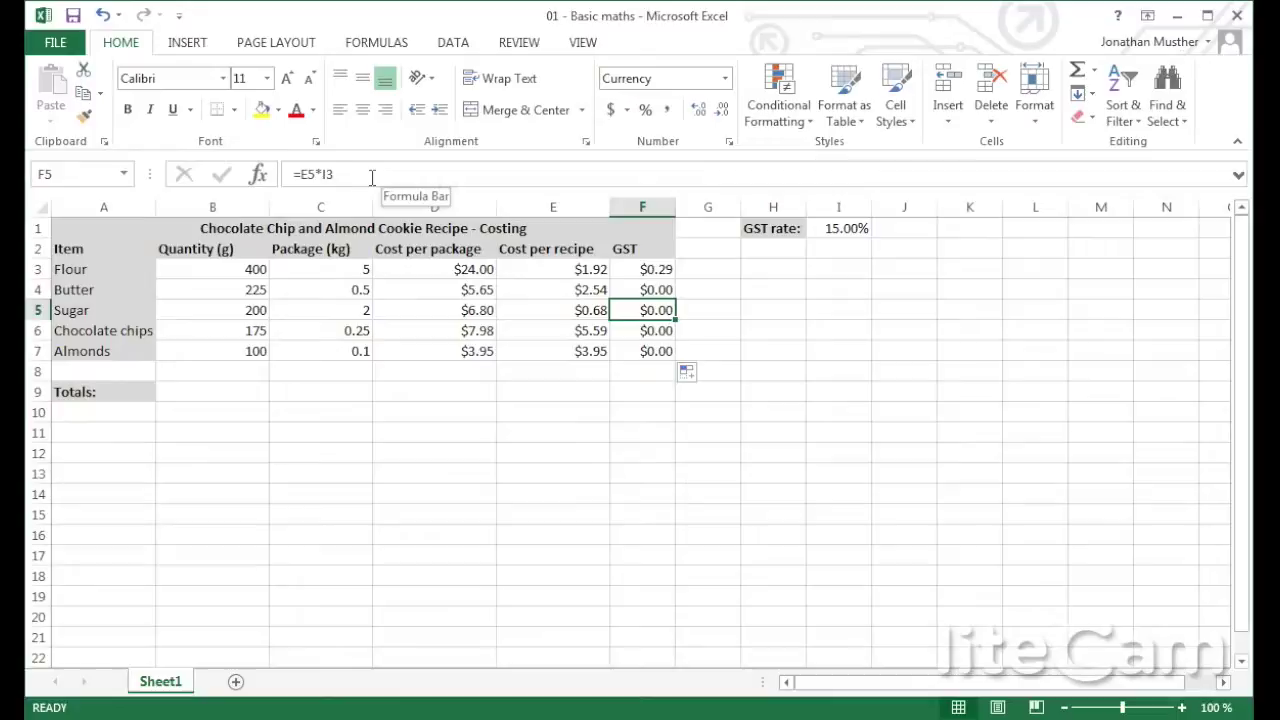
click(653, 329)
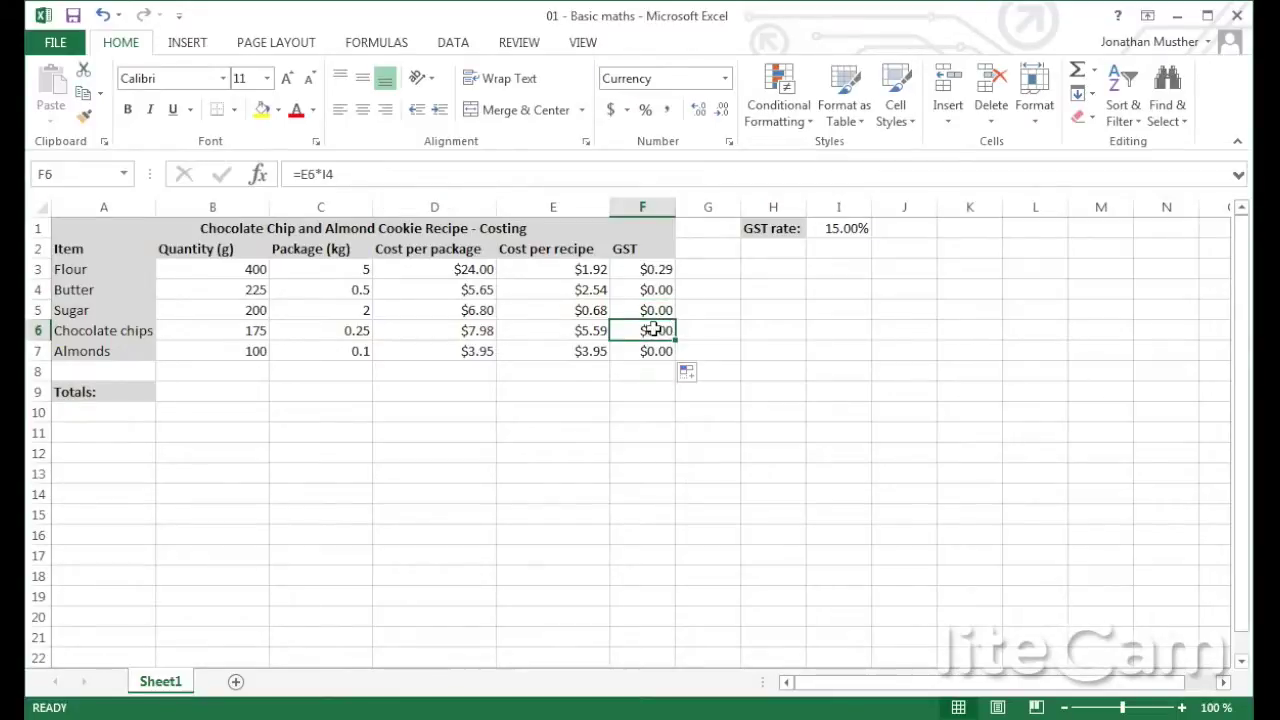
click(654, 349)
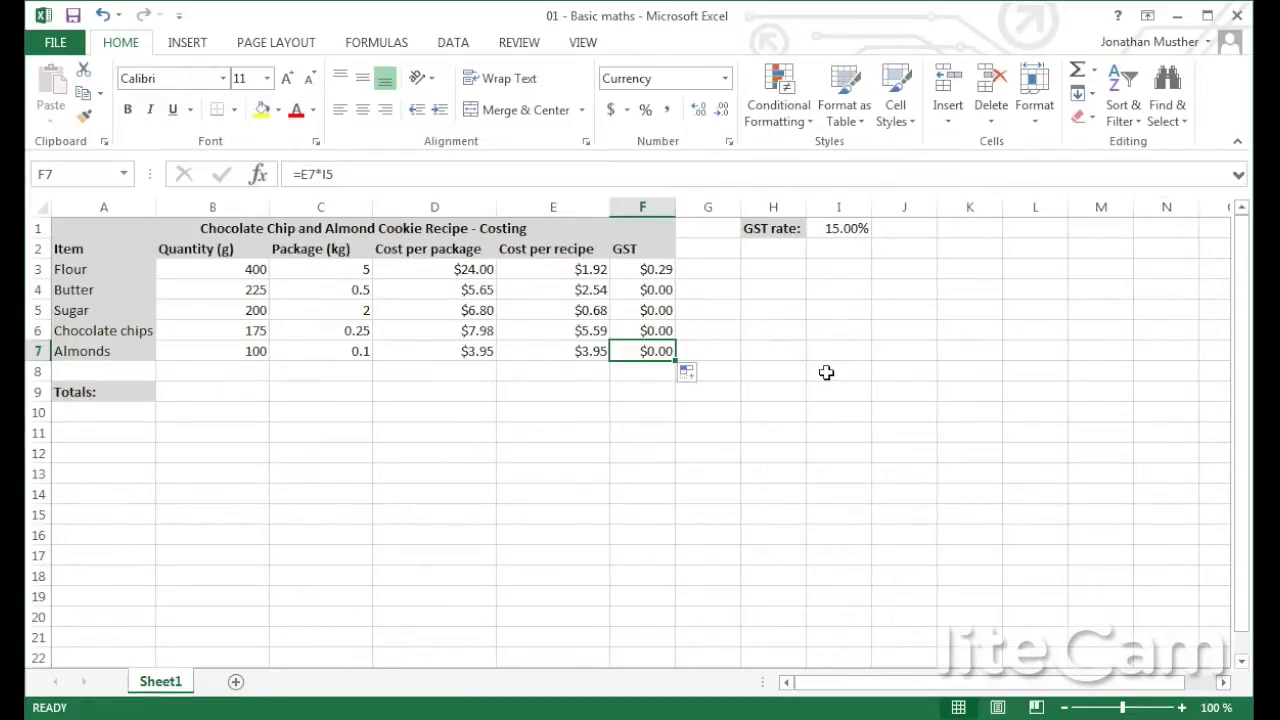
key(ctrl+z)
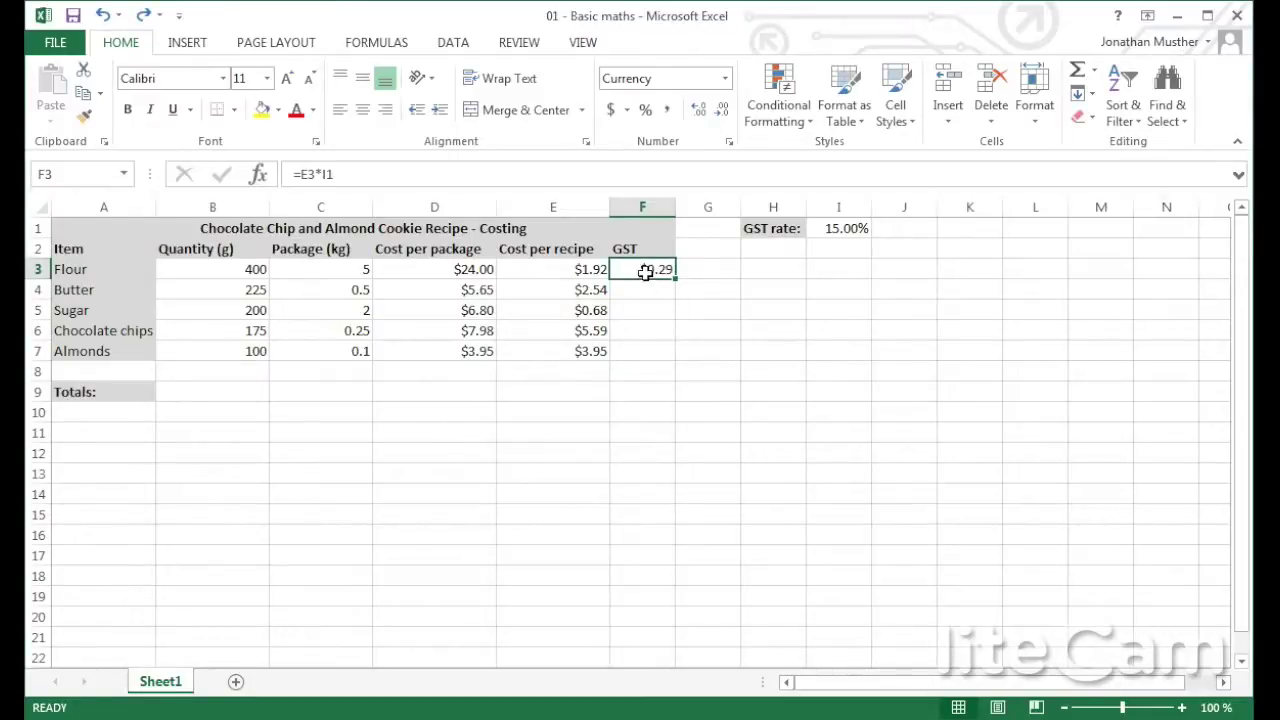
Lock the row of the GST rate reference in F3 so the formula reads =E3*I$1.
click(323, 175)
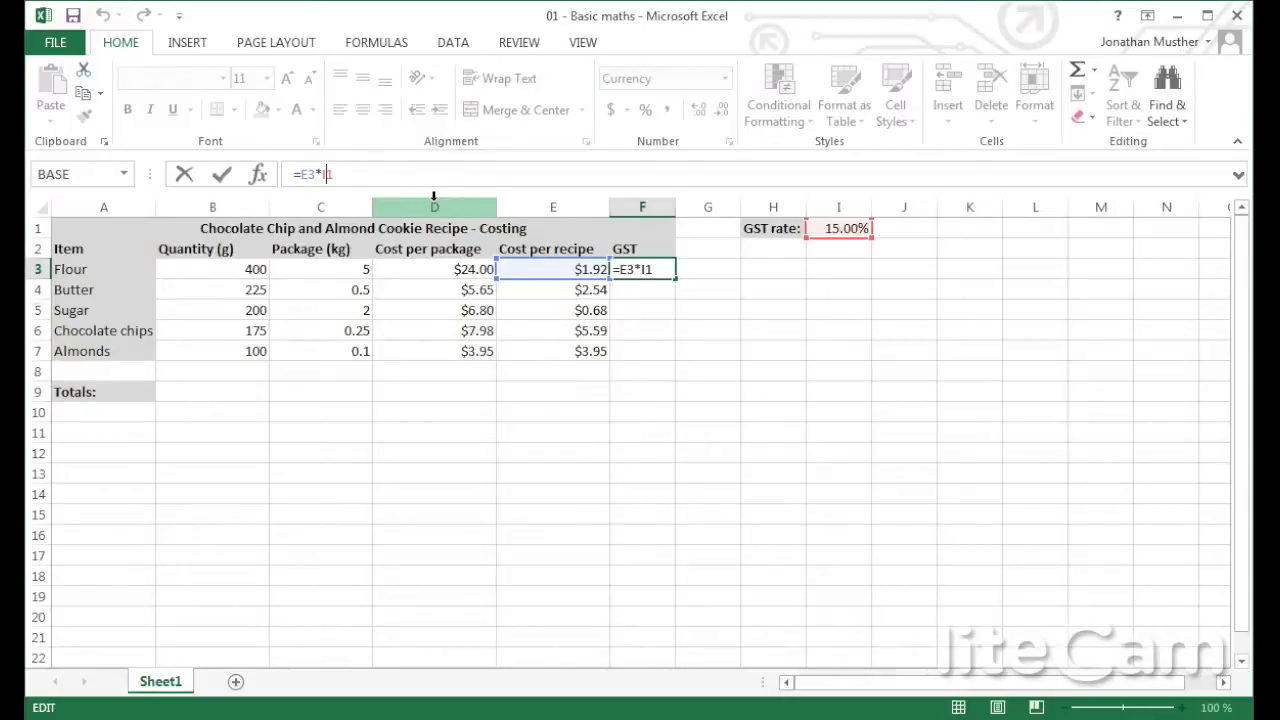
key(F4)
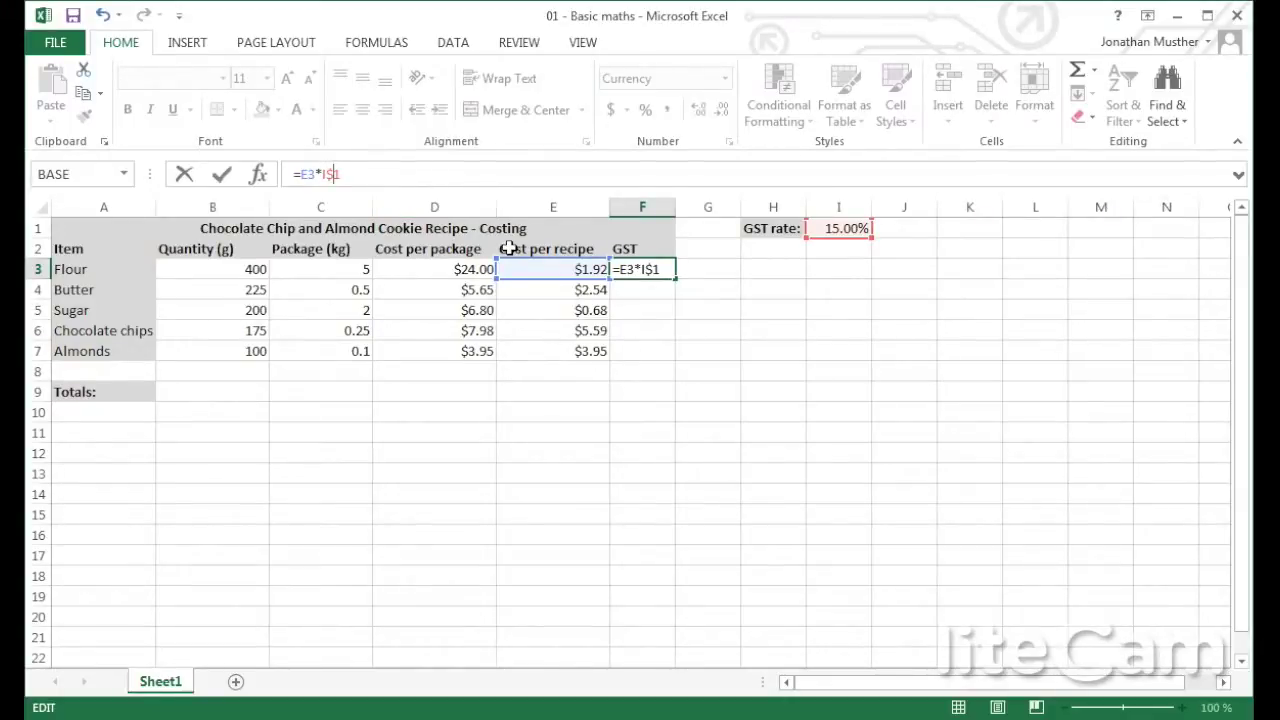
key(Return)
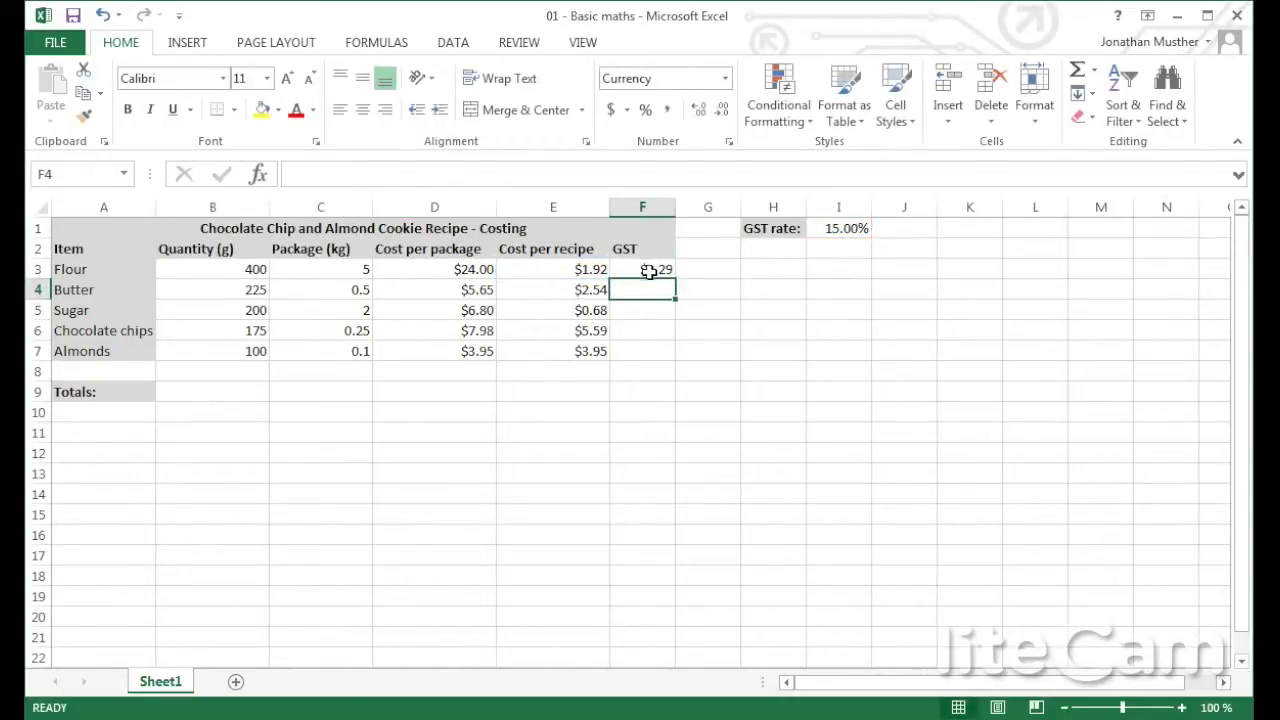
Fill the corrected GST formula from F3 down through F7 and check the rate reference in F5.
click(659, 272)
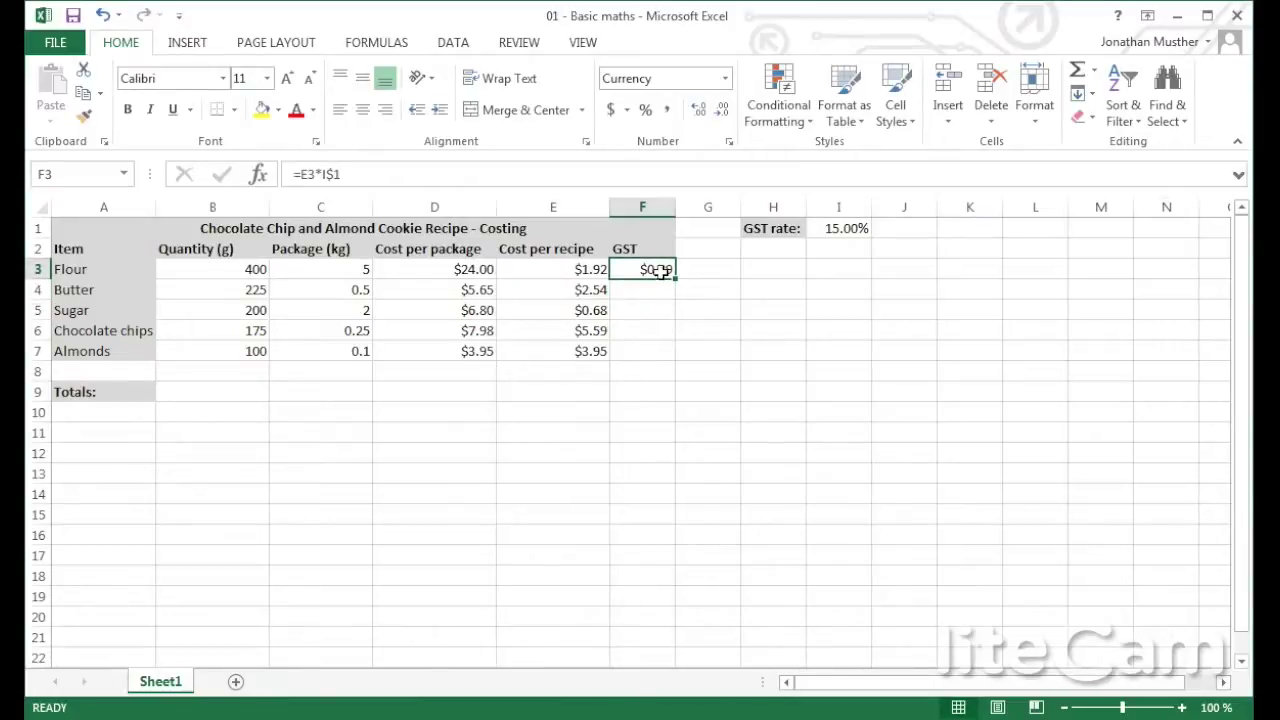
drag(675, 279, 677, 362)
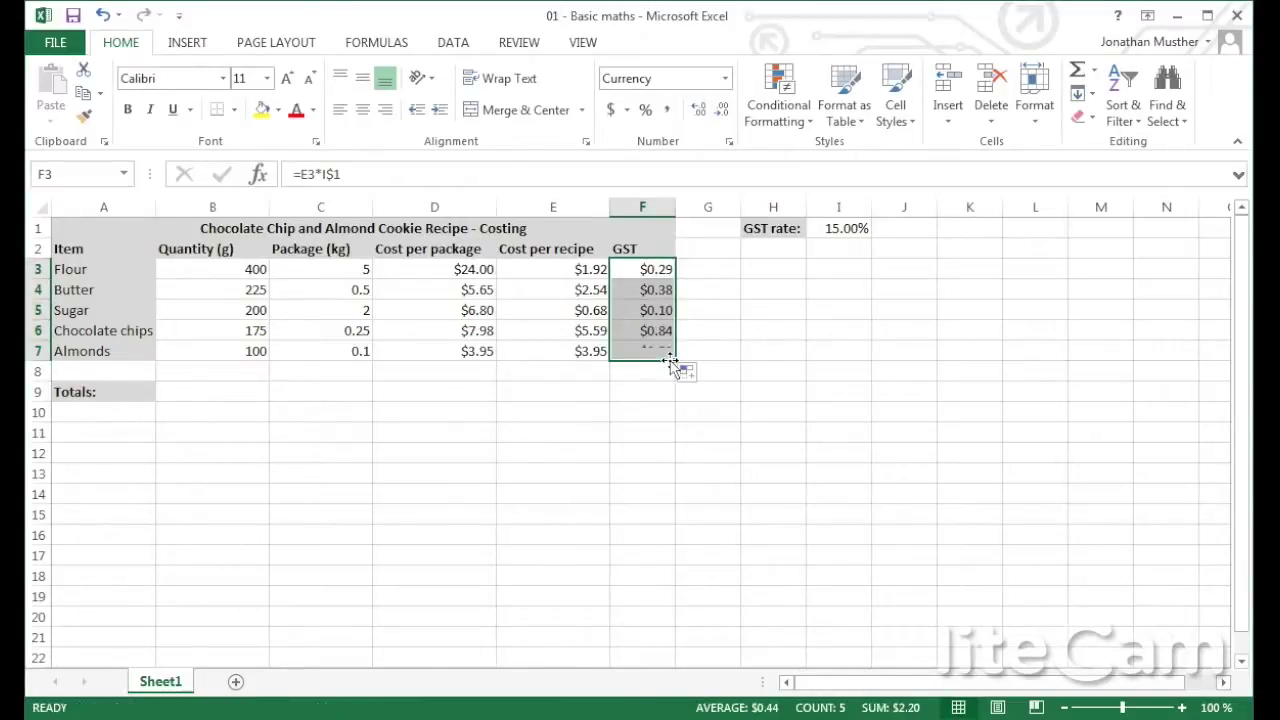
click(656, 314)
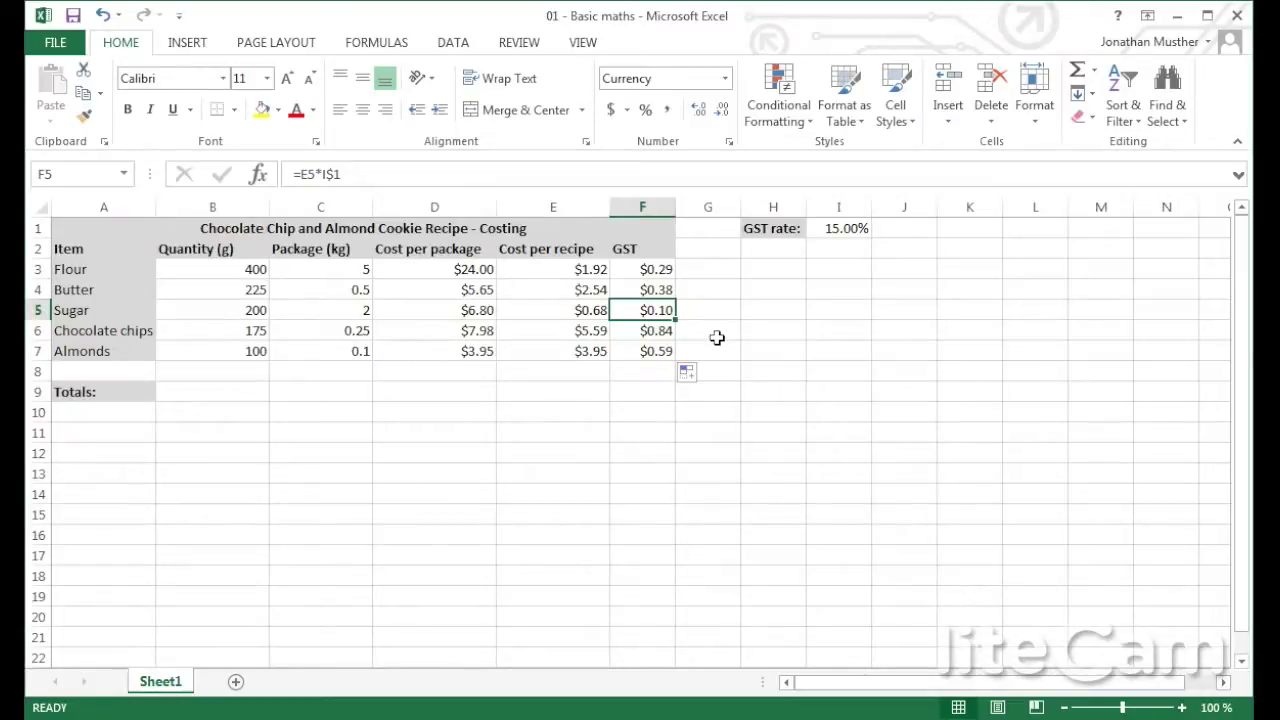
click(636, 398)
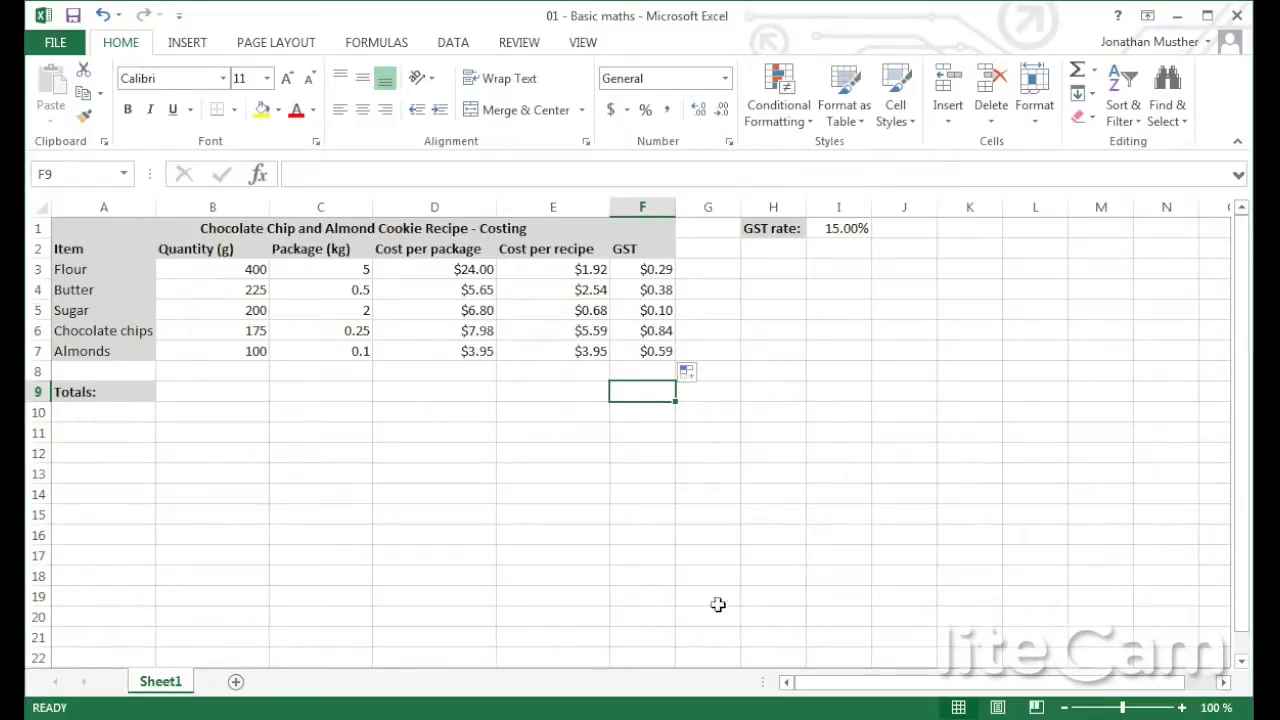
Enter =SUM(B3:B7) in B9 of the Totals row to add up the ingredient quantities.
click(89, 398)
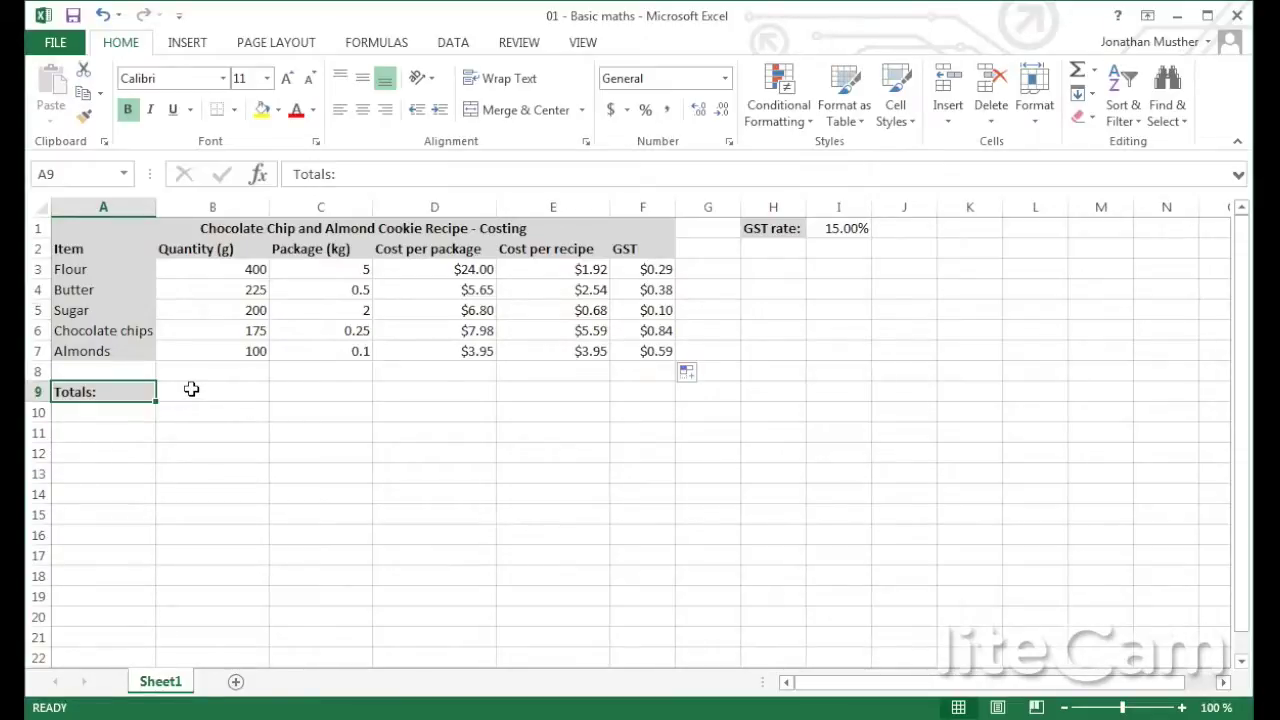
click(190, 394)
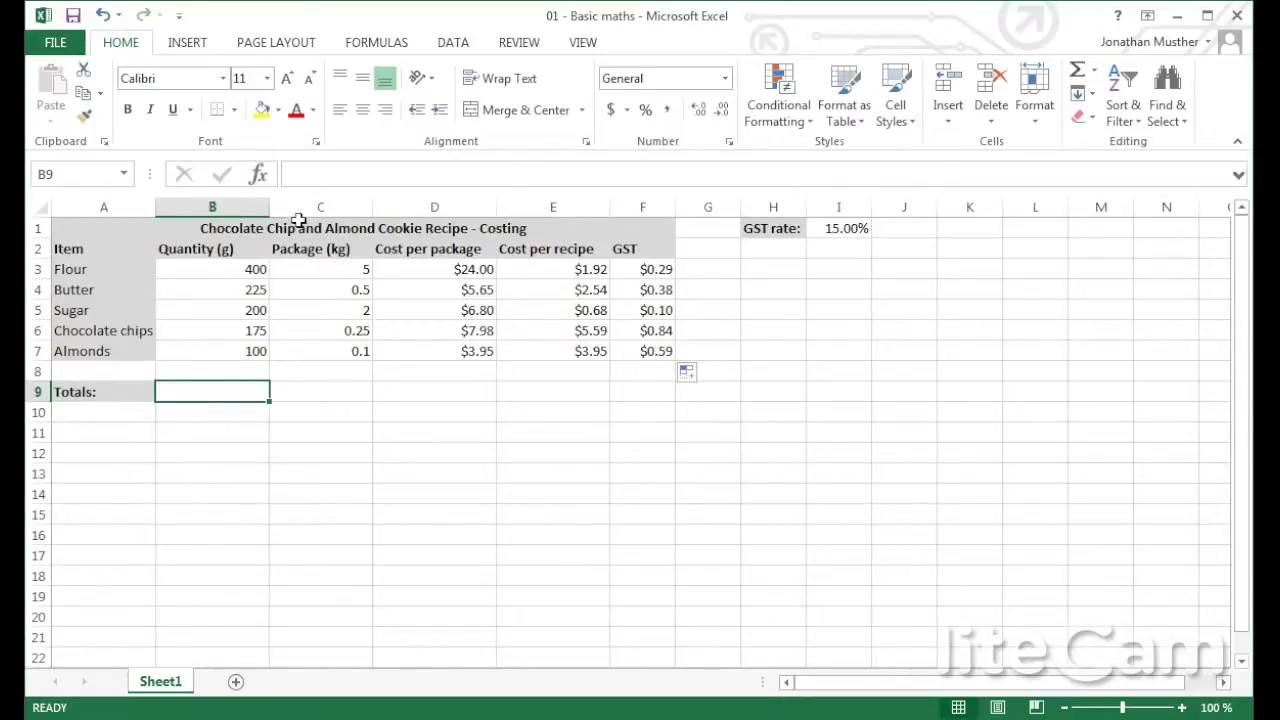
click(309, 178)
text(=SUM)
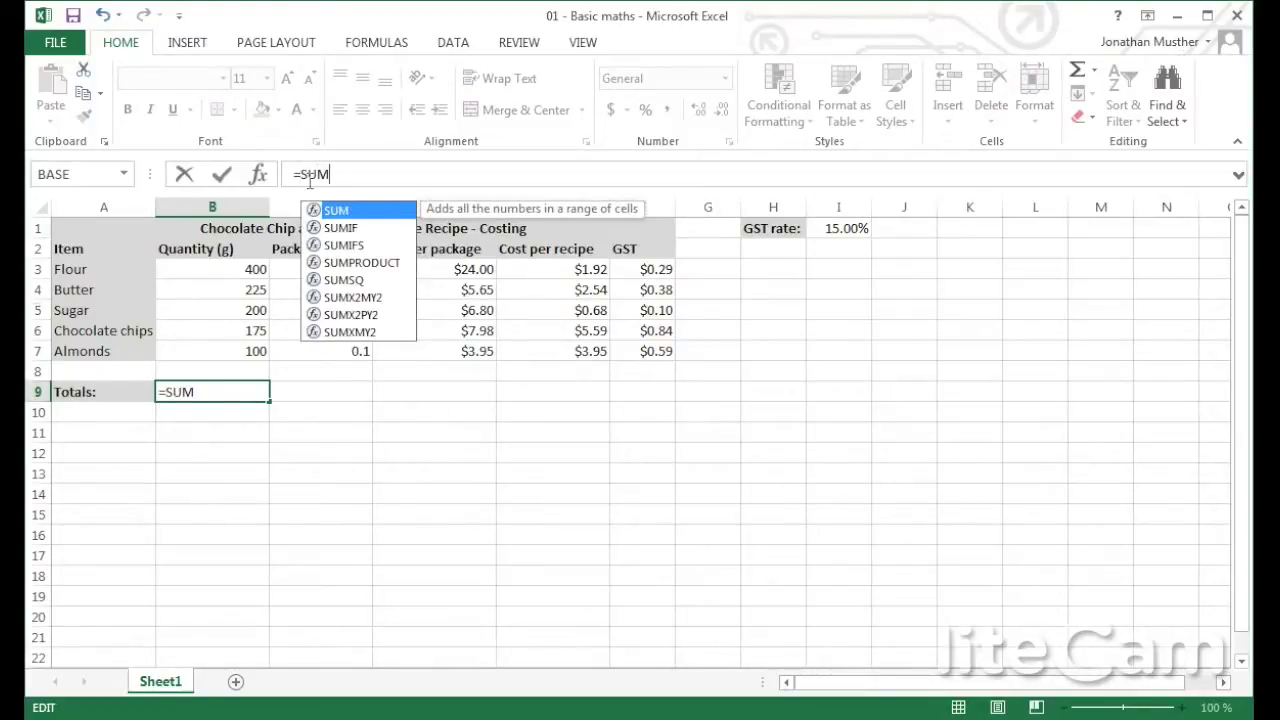
text(()
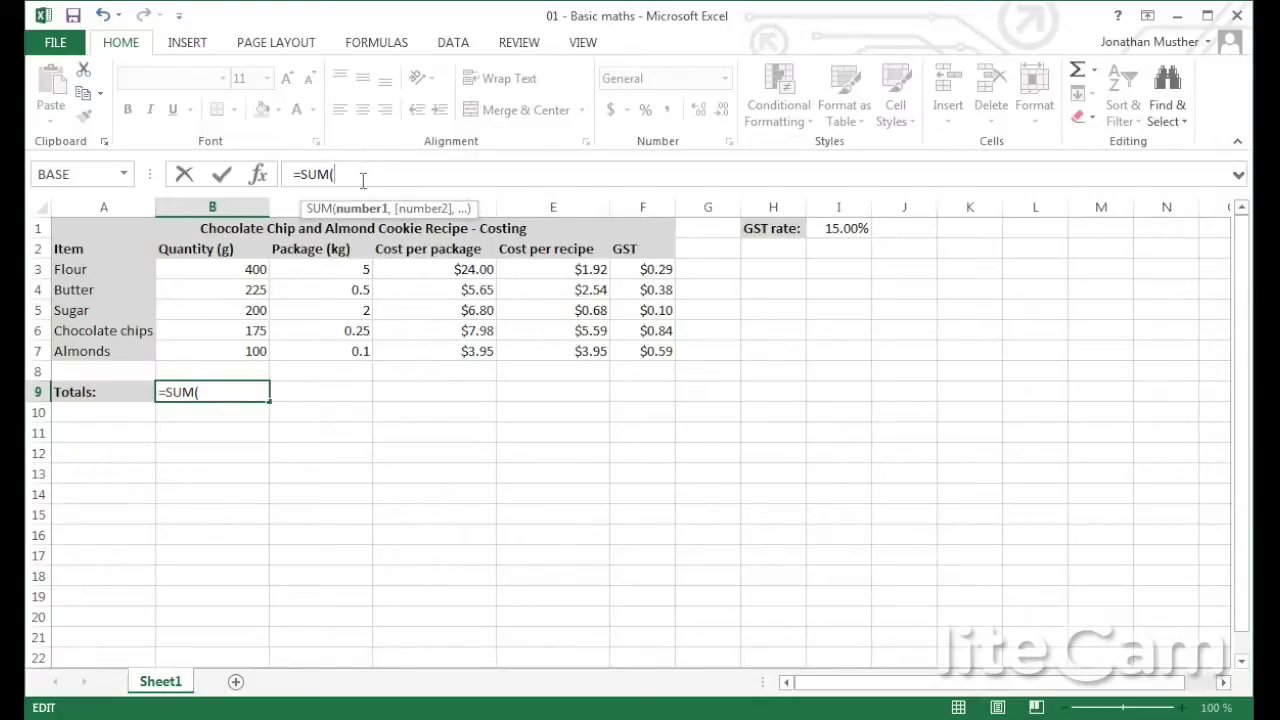
click(236, 269)
drag(236, 282, 250, 350)
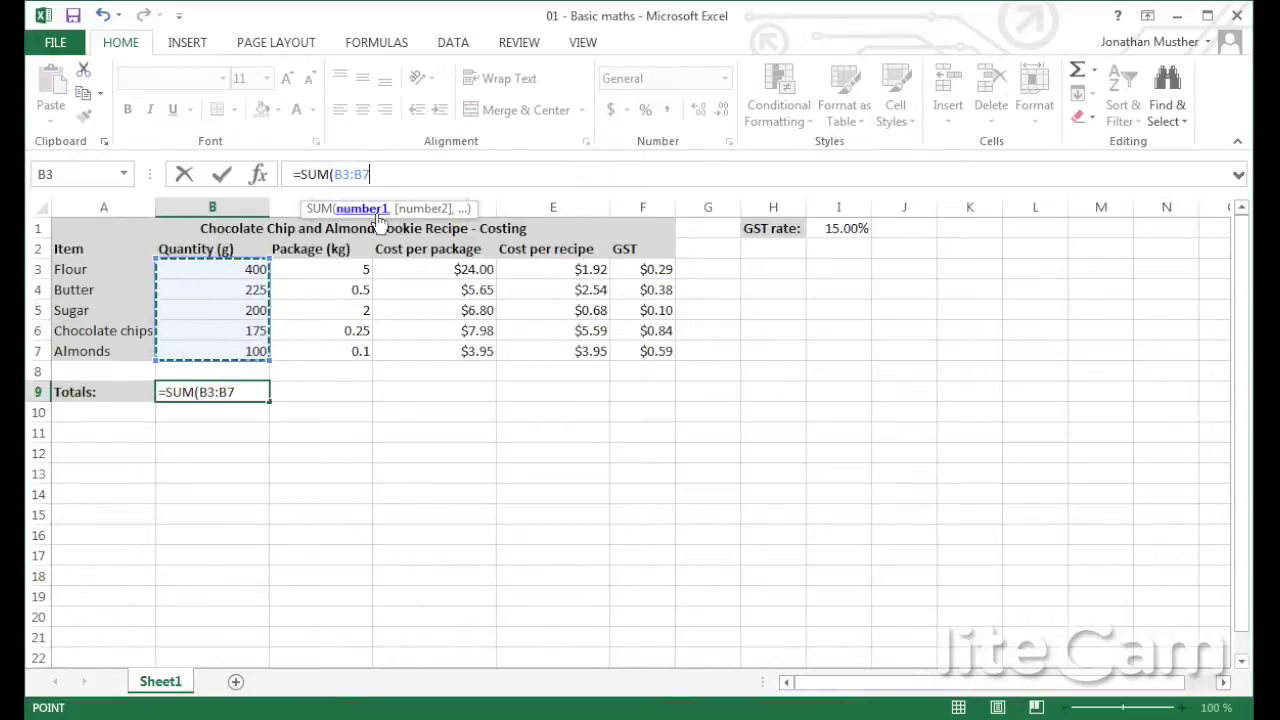
text())
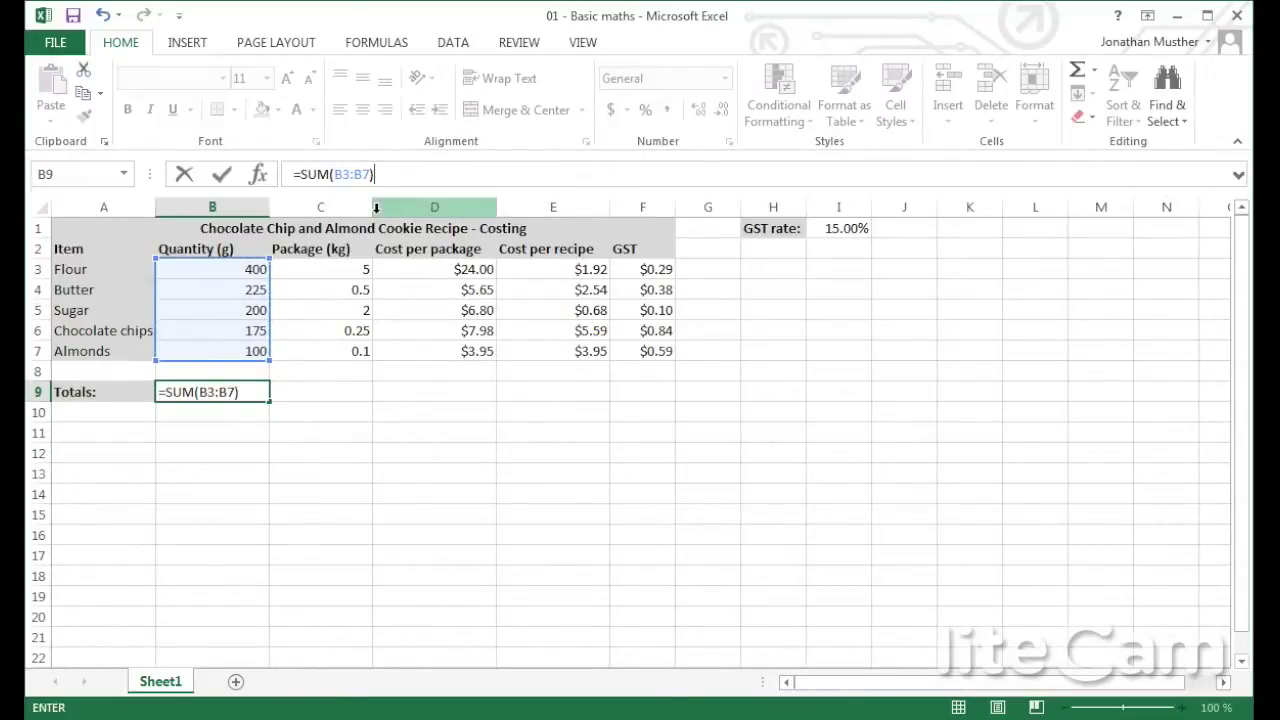
key(Return)
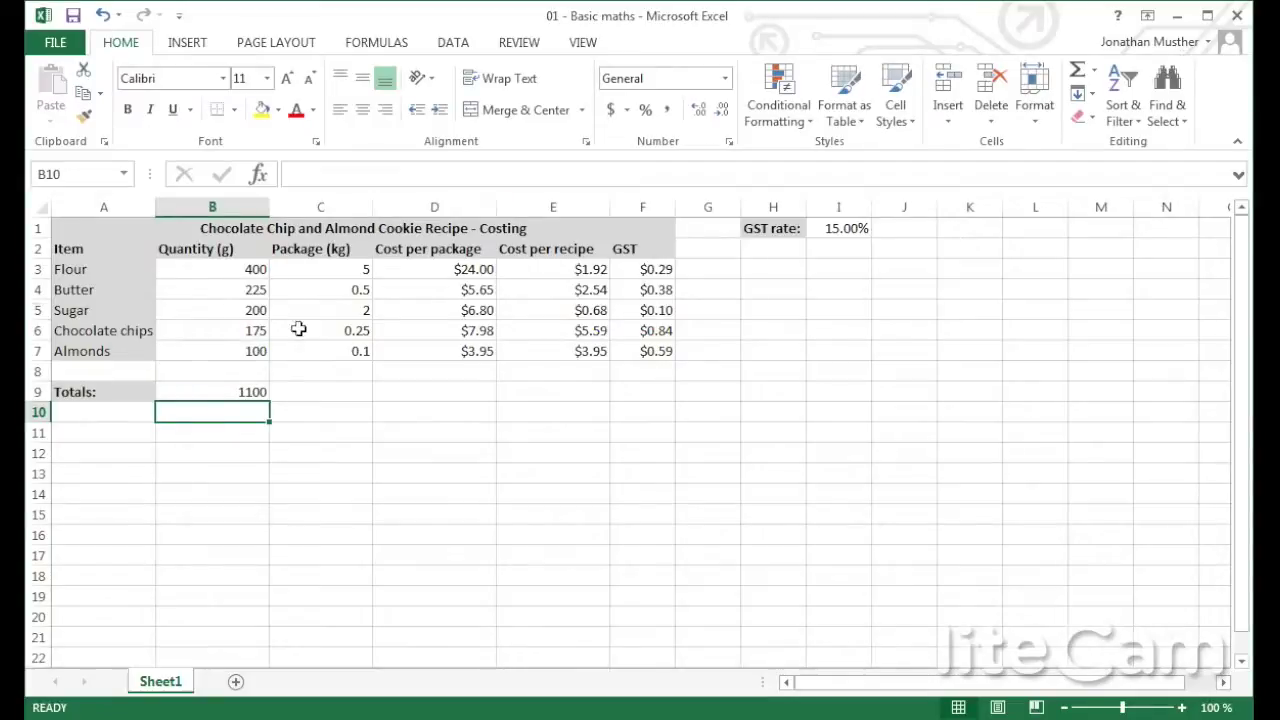
Fill the SUM formula from B9 across the Totals row through F9.
click(242, 391)
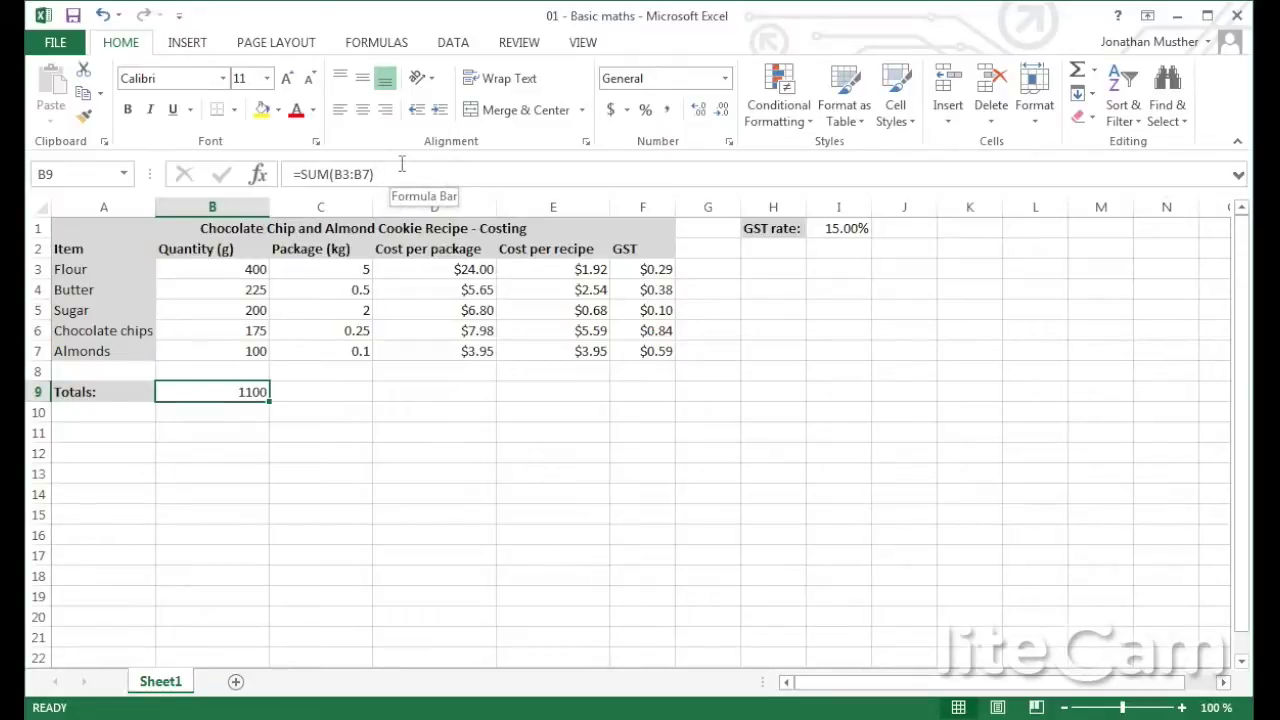
click(300, 432)
click(258, 390)
drag(271, 399, 661, 402)
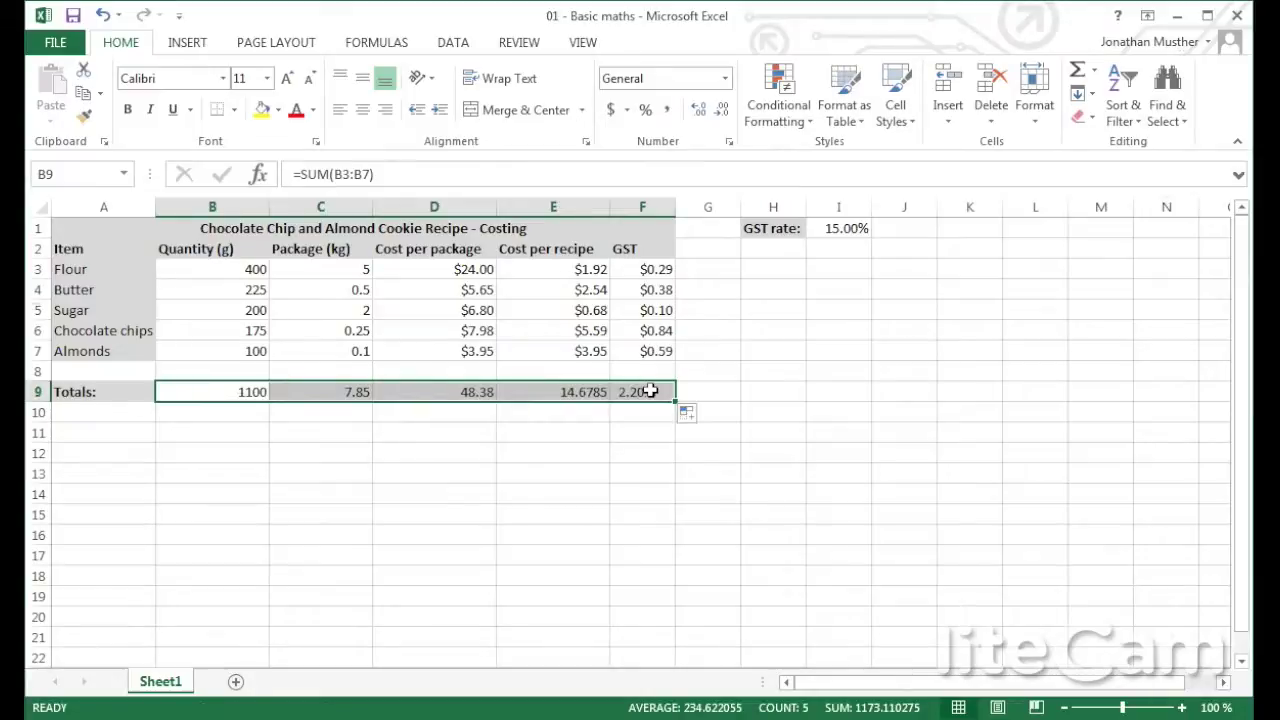
click(620, 420)
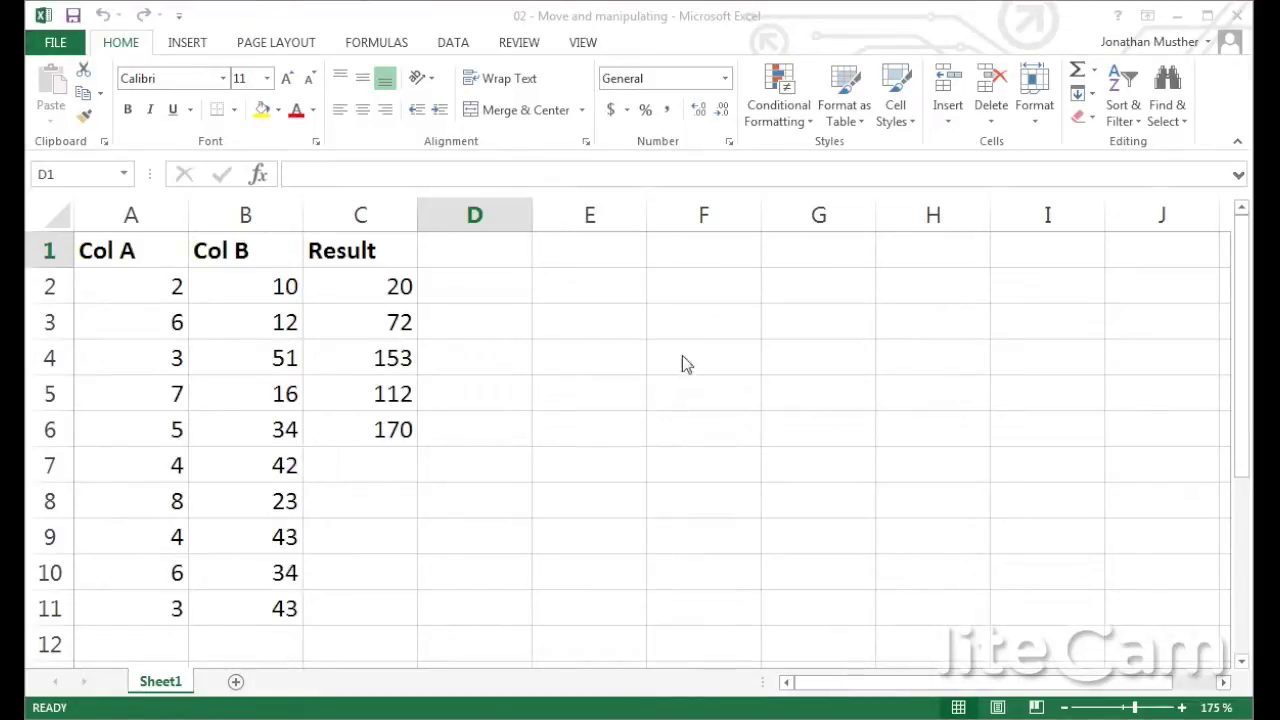
In the 02 - Move and manipulating workbook, copy the Result formula from C6 into C7.
click(394, 429)
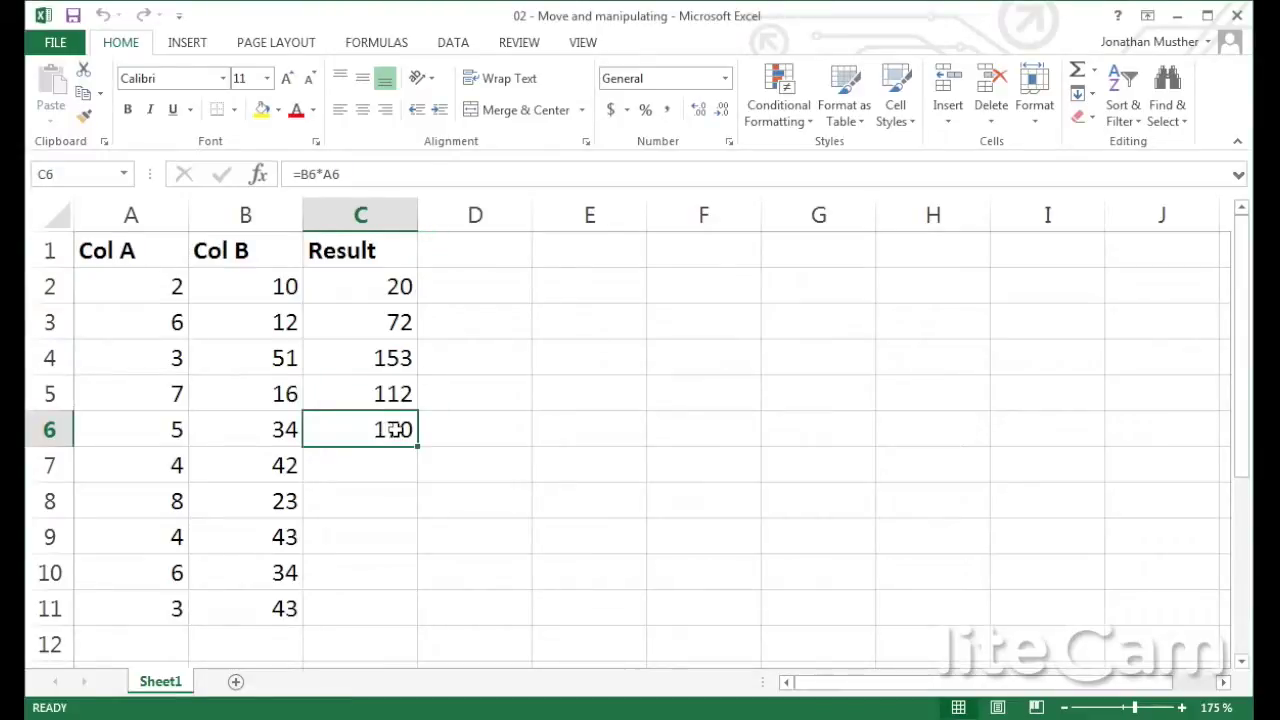
key(ctrl+c)
click(386, 471)
key(ctrl+v)
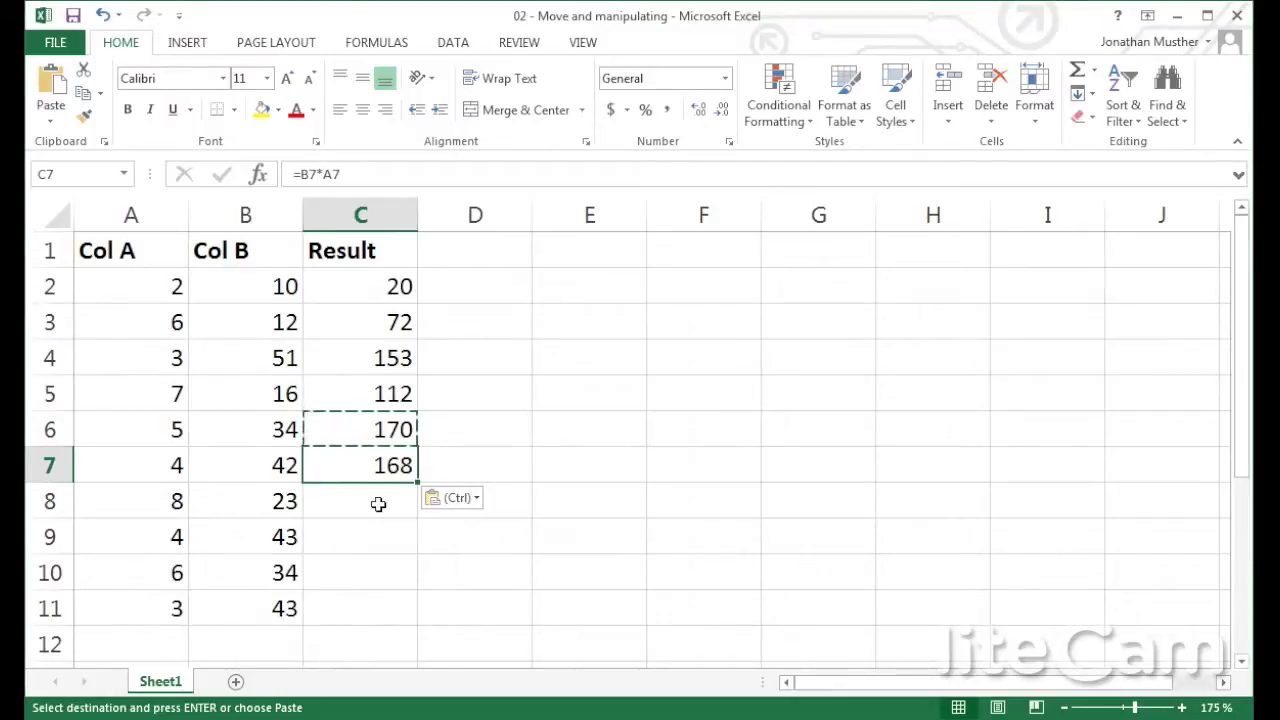
Clear the copy selection and compare the Result column formulas from C6 up to C2 with the copied one in C7.
click(394, 432)
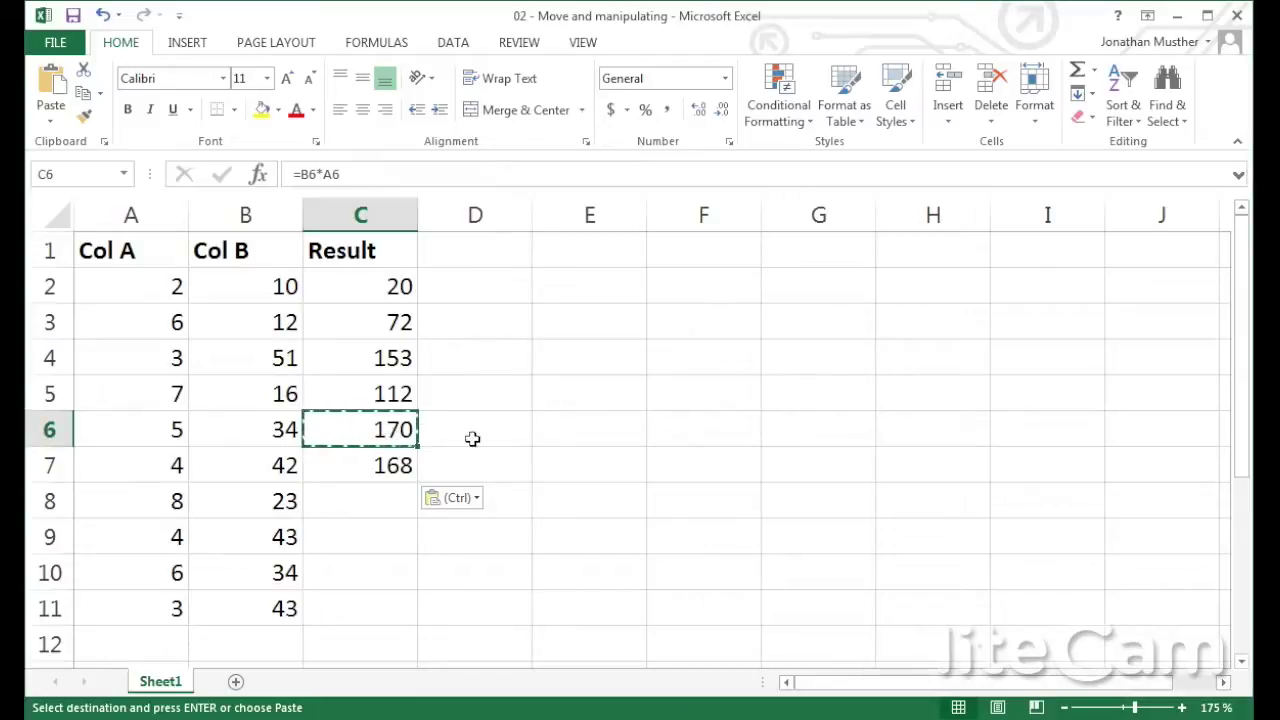
key(Escape)
key(Escape)
click(386, 392)
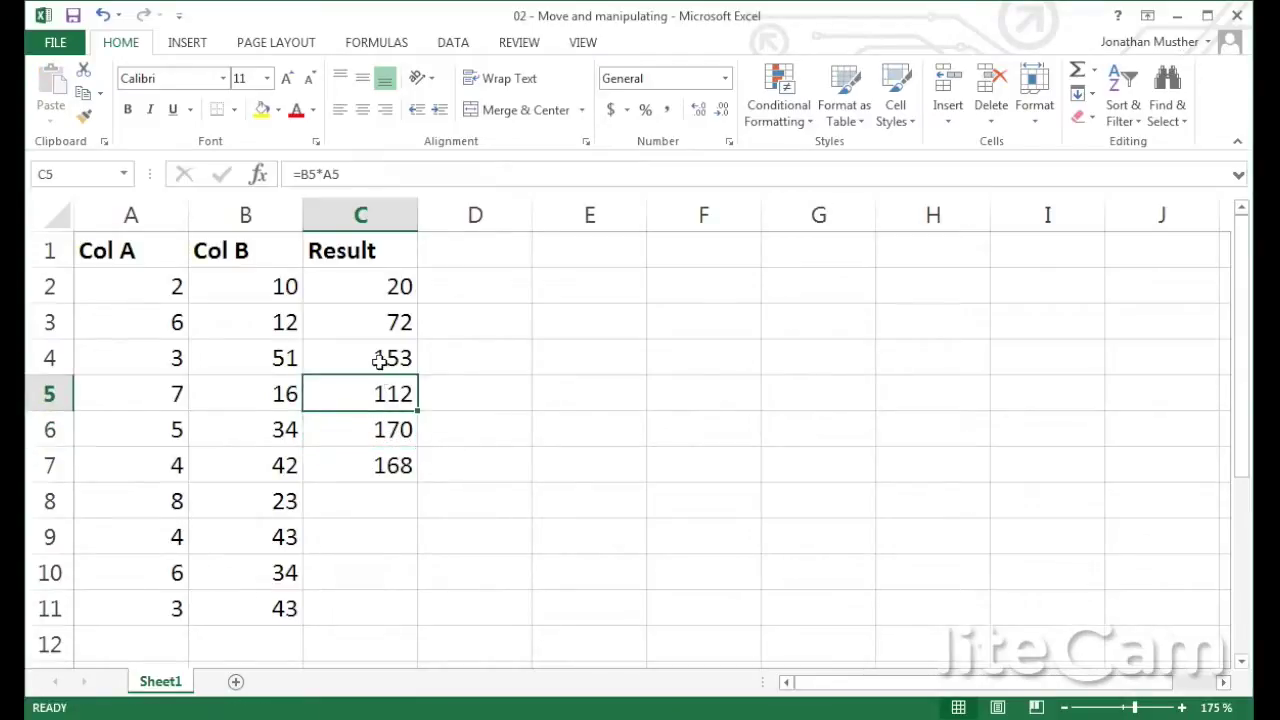
click(380, 360)
click(380, 322)
click(383, 287)
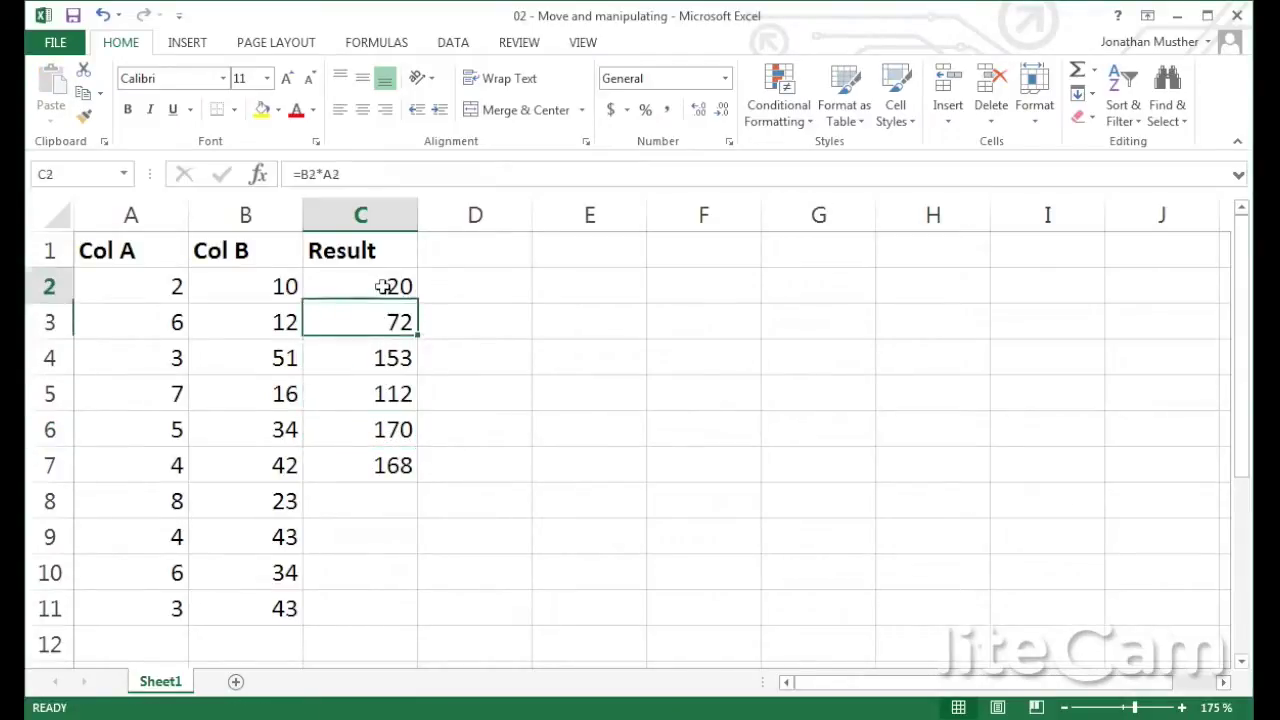
click(395, 468)
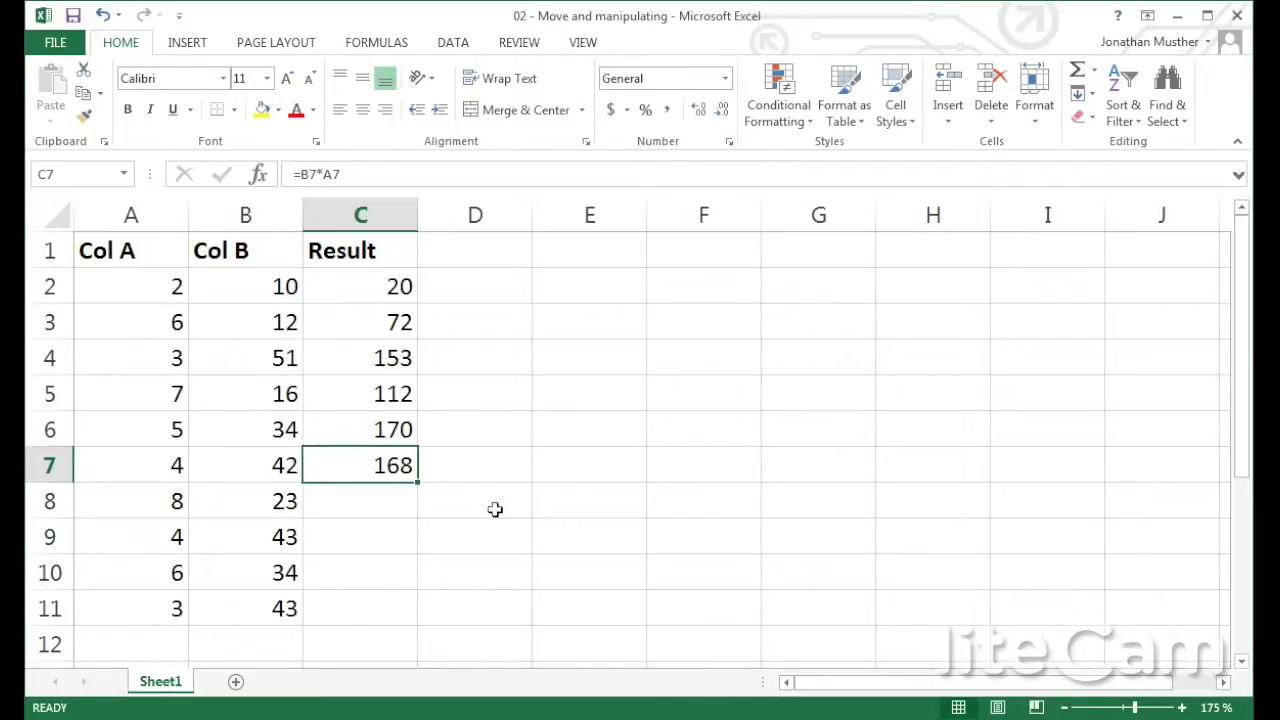
Undo the copying of the formula into C7.
key(ctrl+z)
key(Escape)
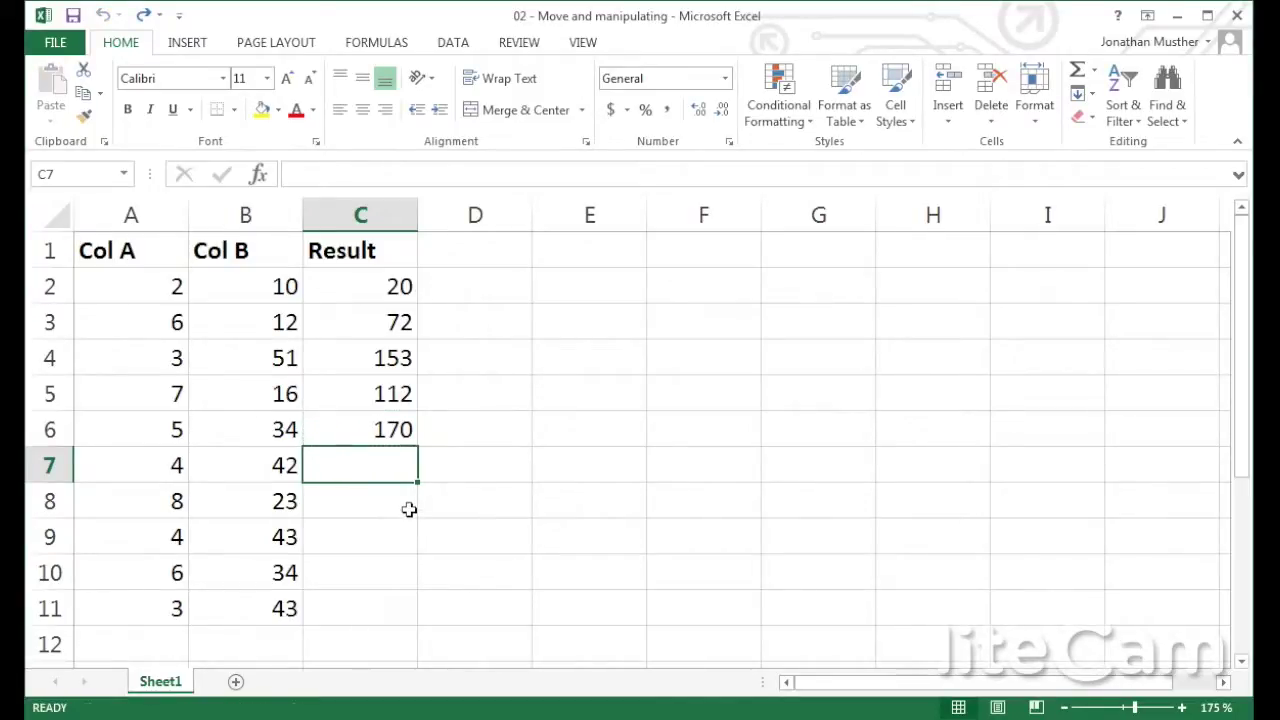
Try moving the Result formula from C6 to C7 by cutting and pasting it, and undo the move.
click(395, 430)
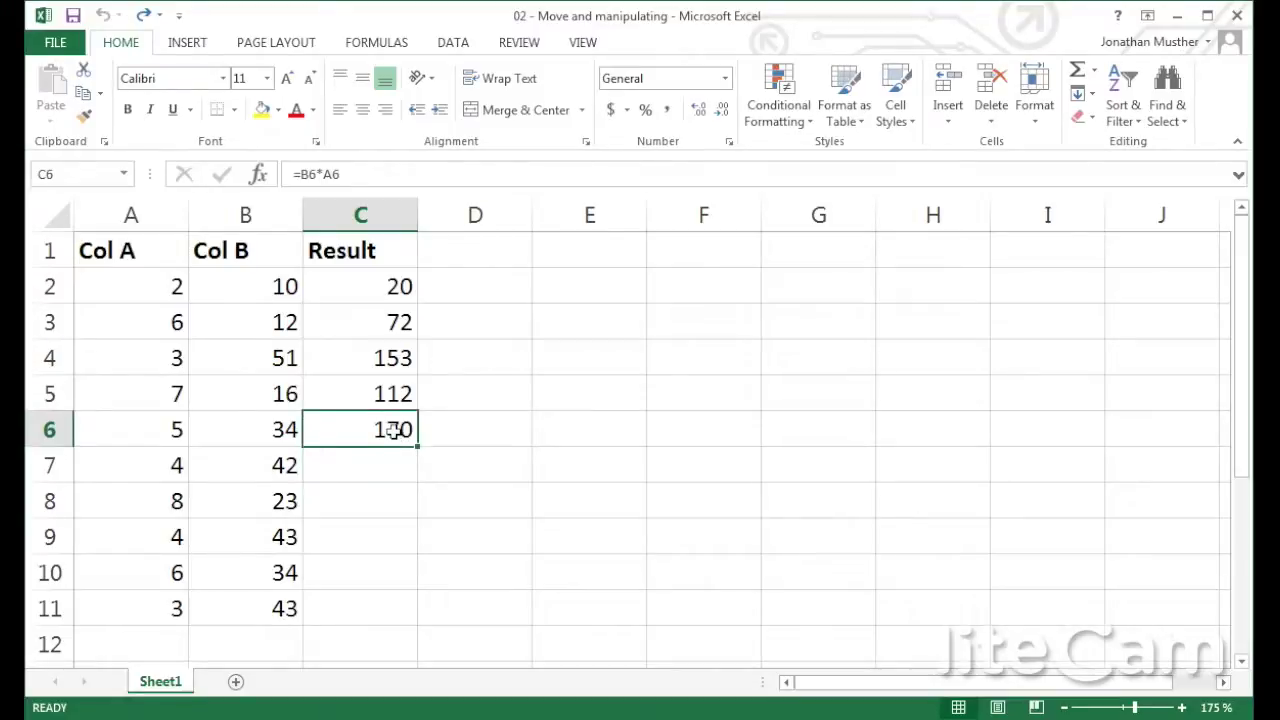
key(ctrl+c)
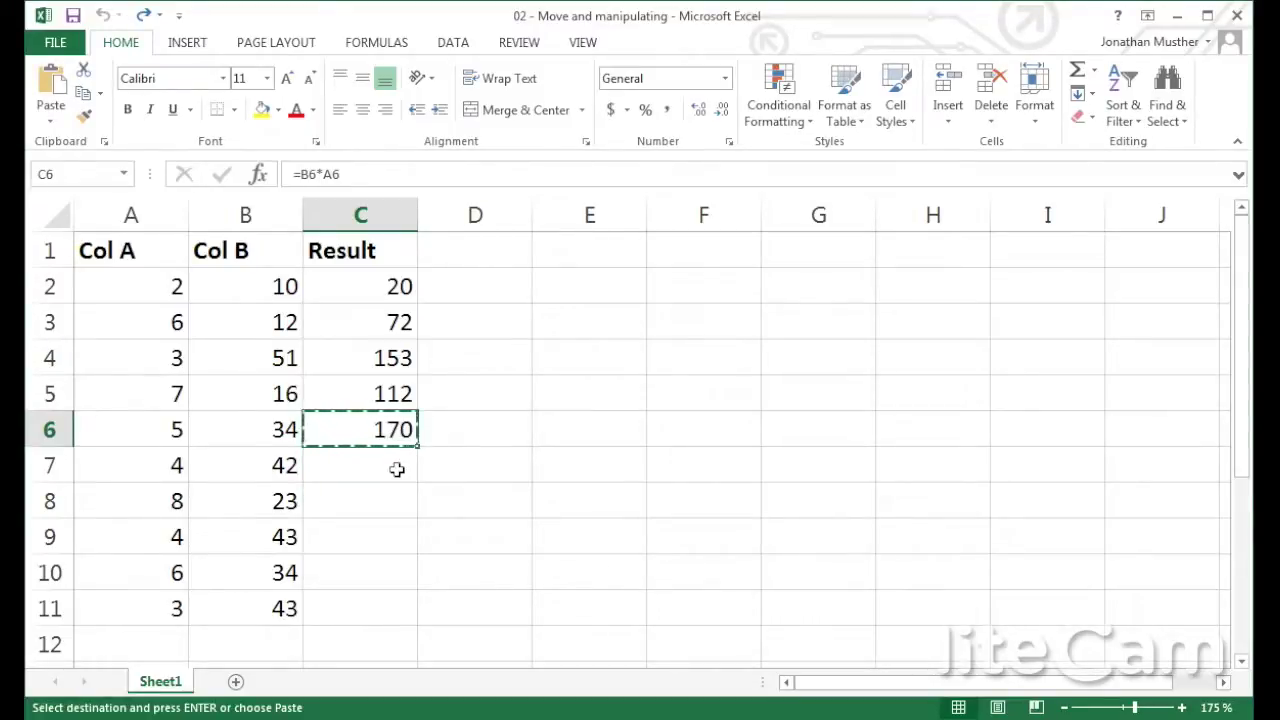
click(397, 469)
key(Return)
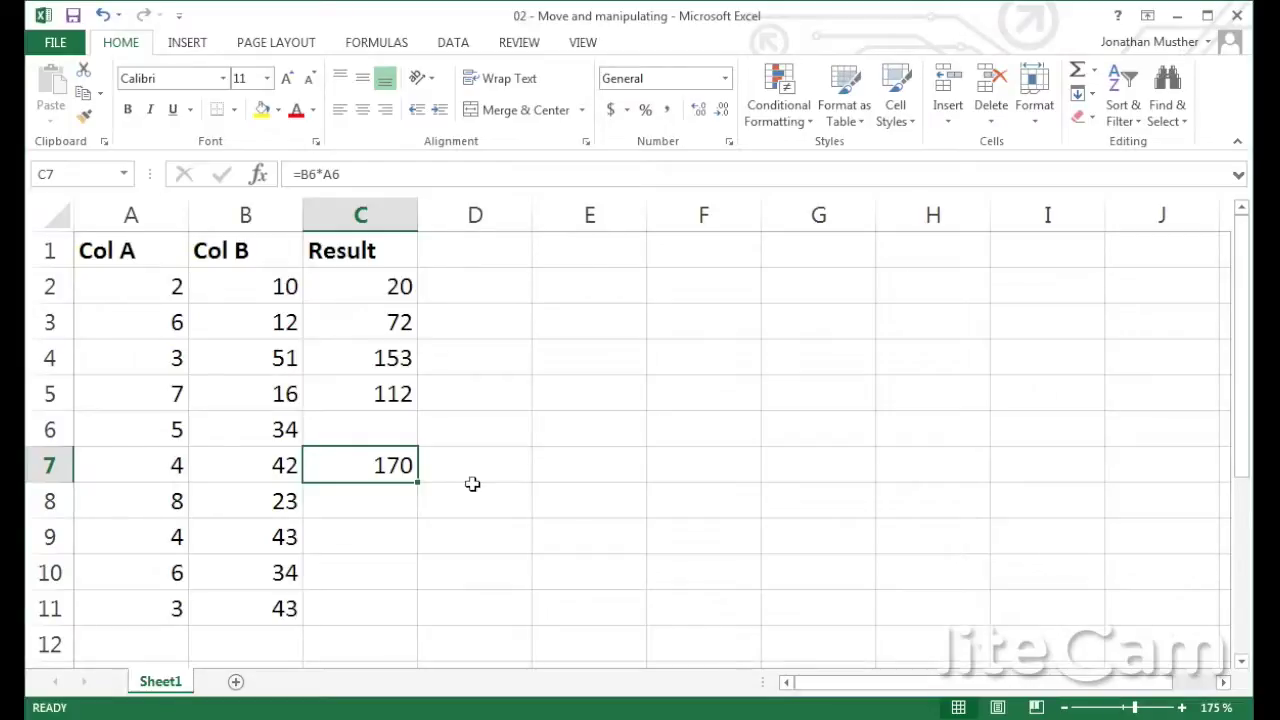
key(ctrl+z)
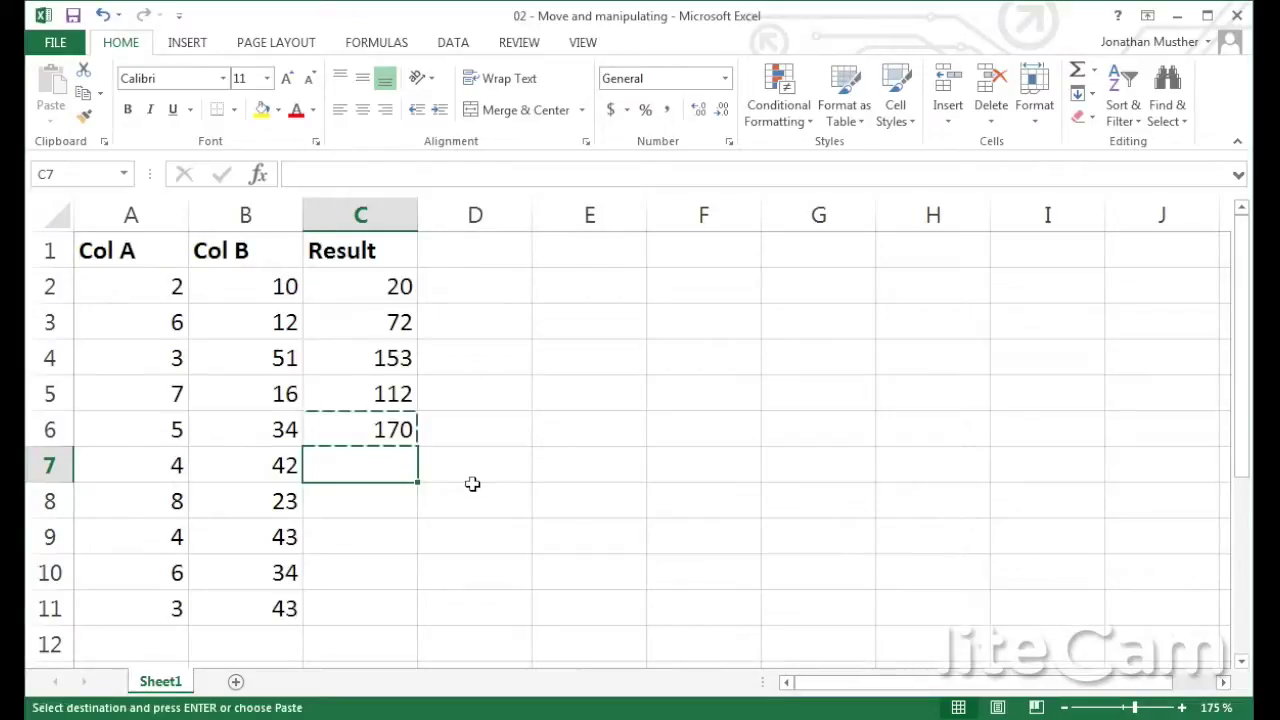
key(Escape)
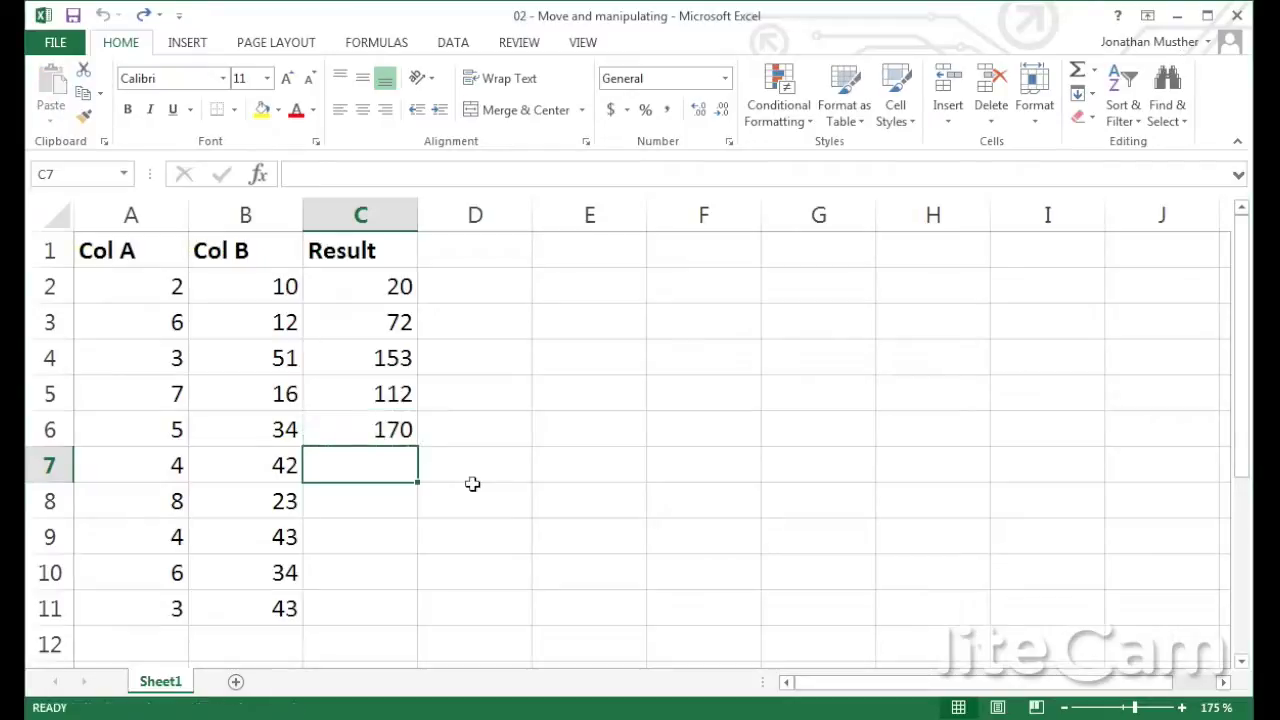
Move the Col A values in A2:A11 to F2:F11 by cutting and pasting them.
drag(152, 285, 141, 612)
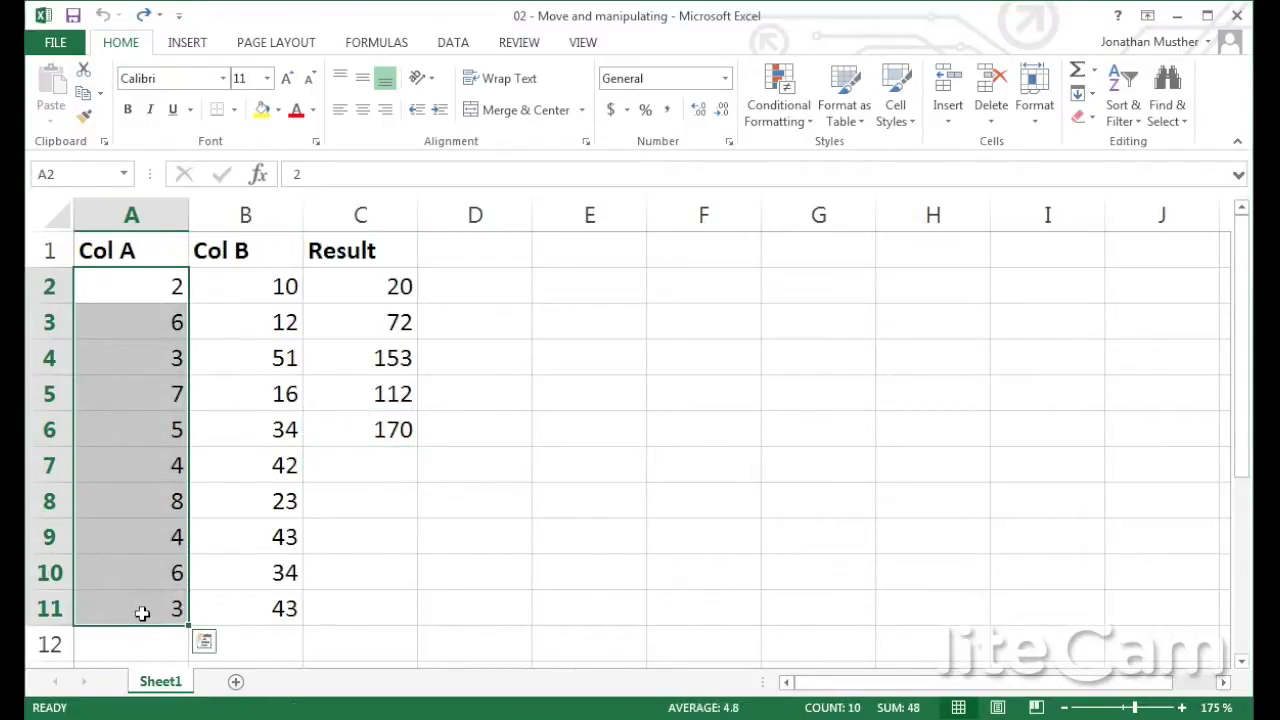
key(ctrl+c)
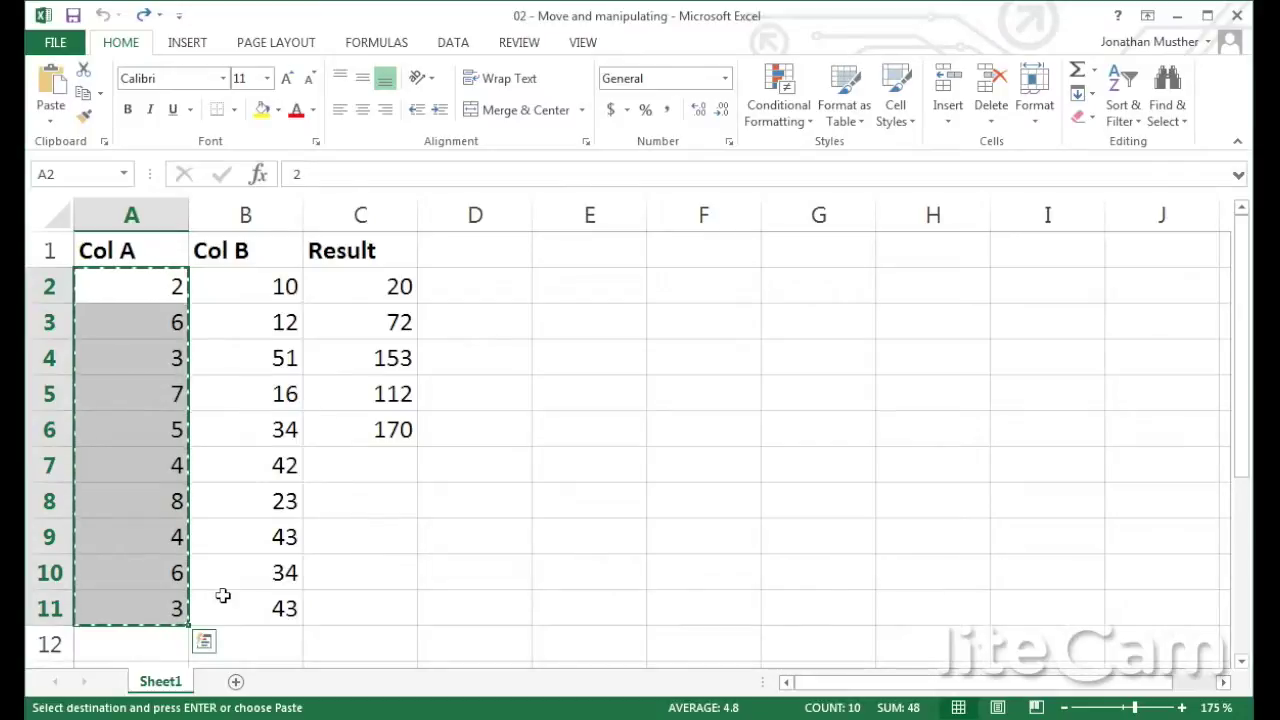
click(726, 283)
key(ctrl+v)
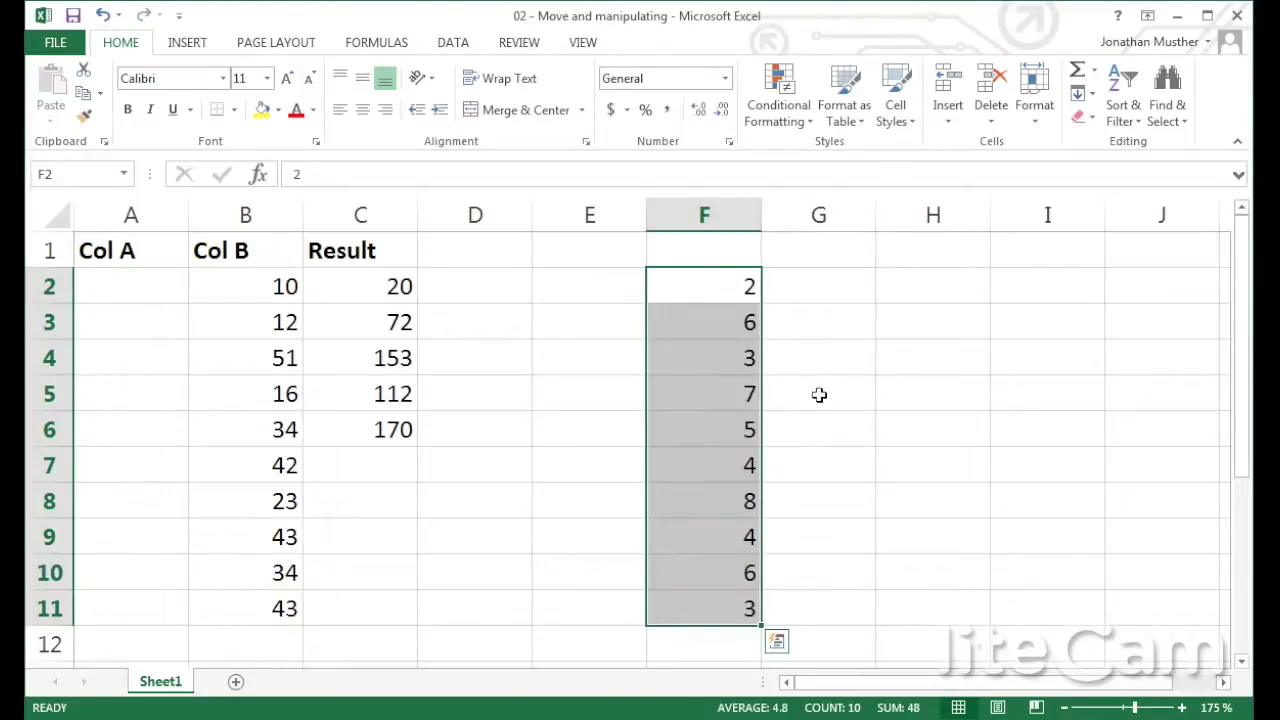
Check which cells the Result formulas in C2 through C5 refer to after the move.
click(398, 289)
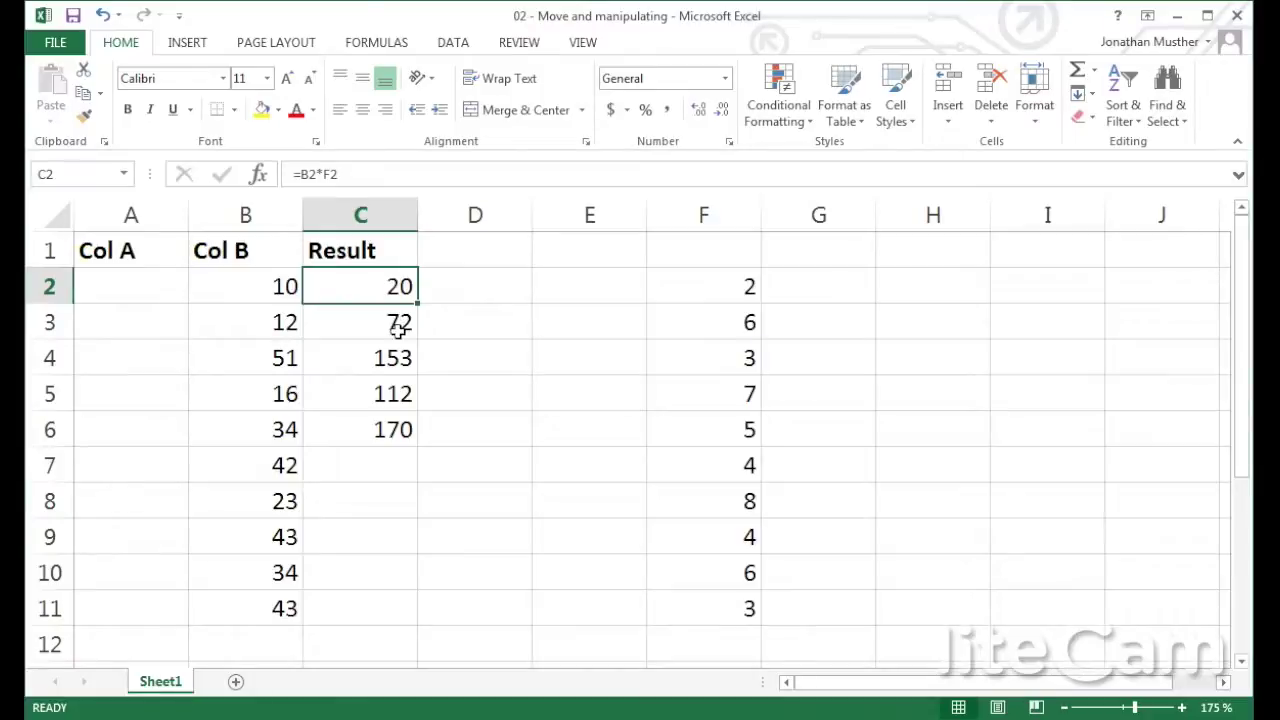
click(398, 328)
click(397, 356)
click(398, 398)
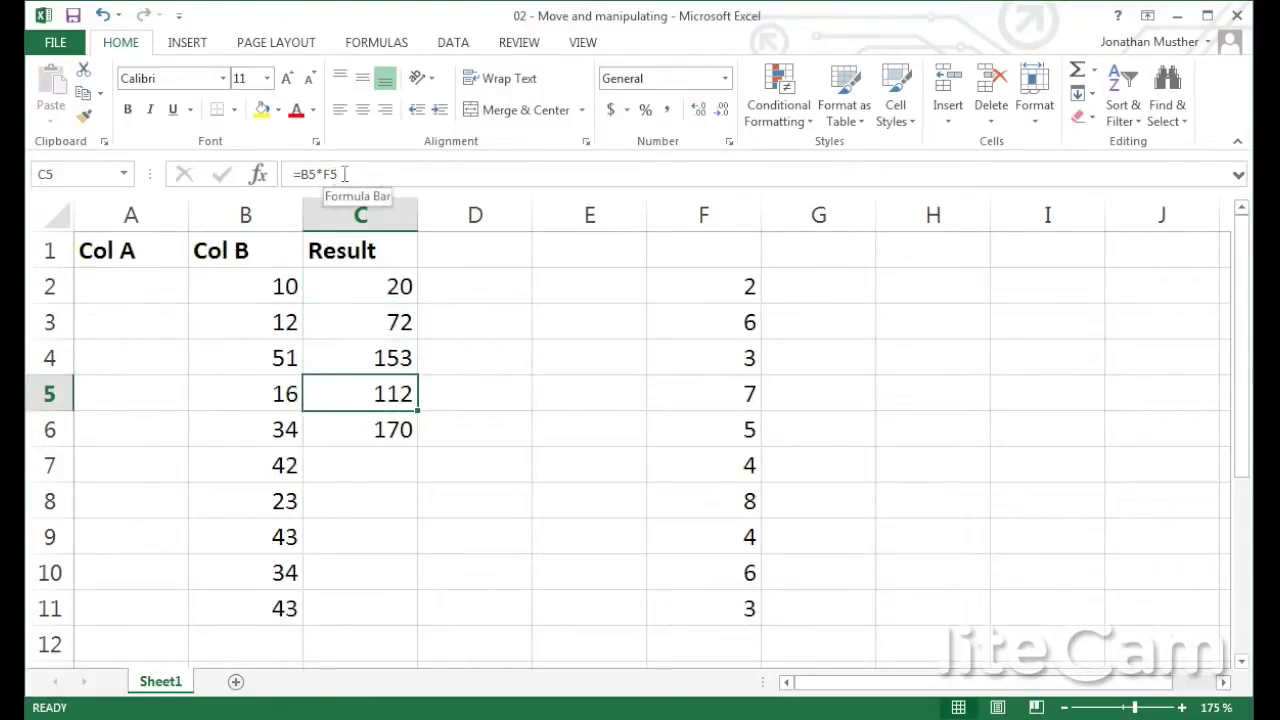
Fill the Result formula from C6 down through C11 and check the formulas in C11, C10 and C9.
click(395, 430)
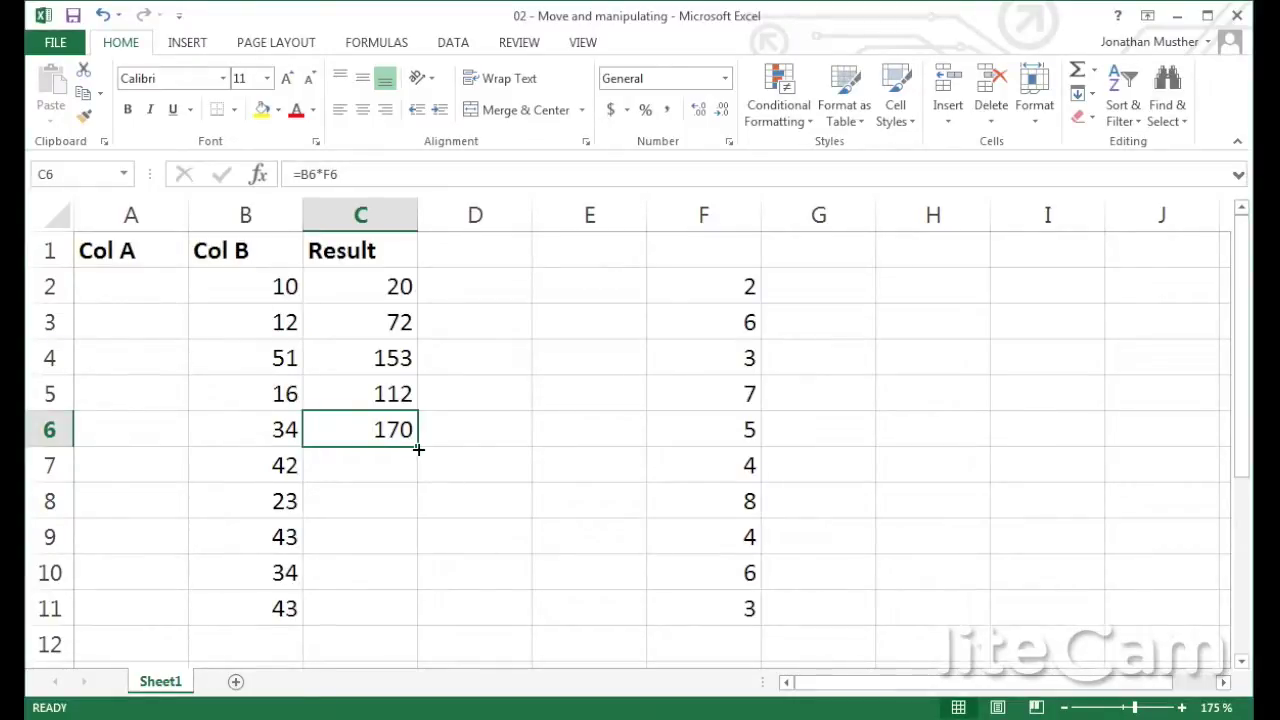
drag(418, 450, 413, 623)
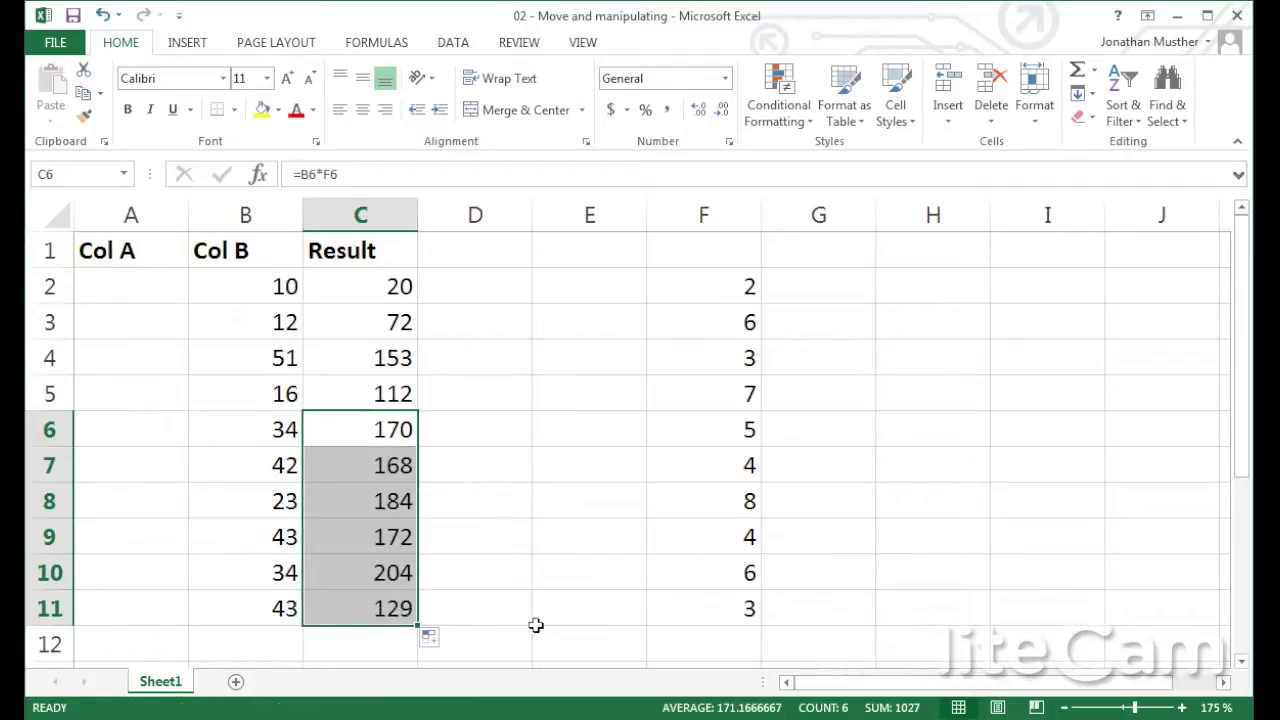
click(398, 604)
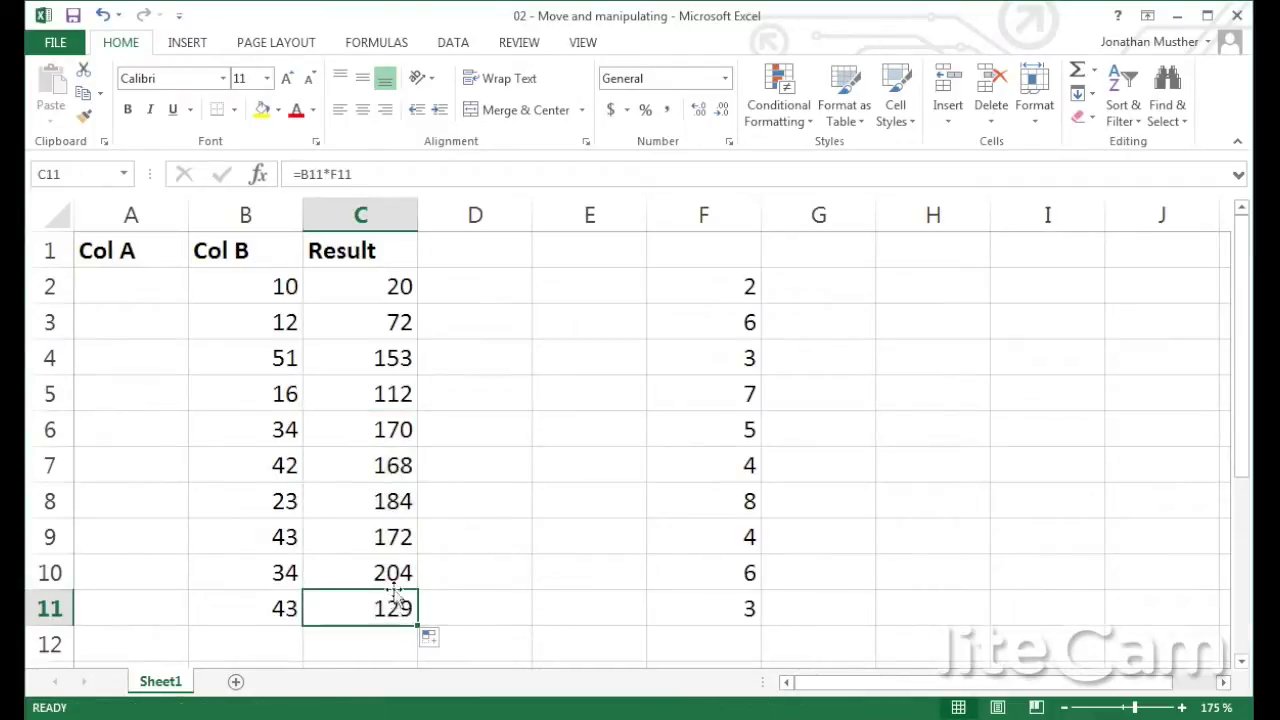
click(385, 571)
click(396, 538)
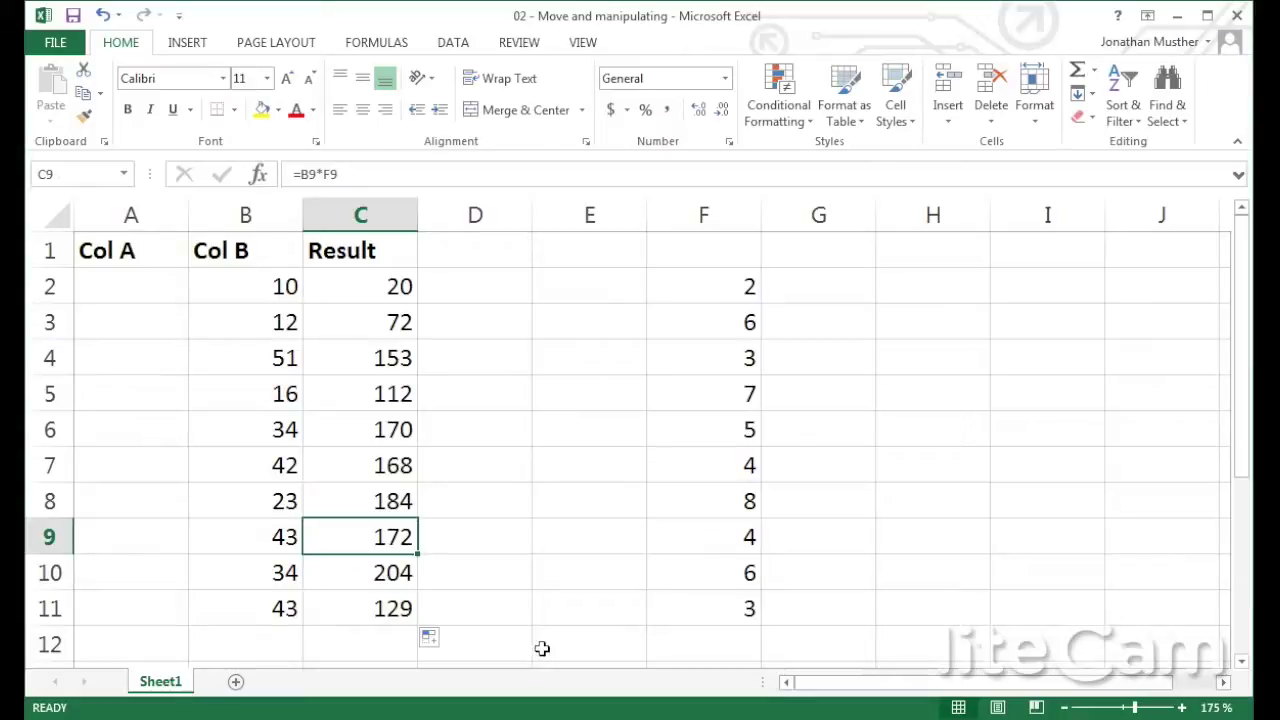
click(541, 649)
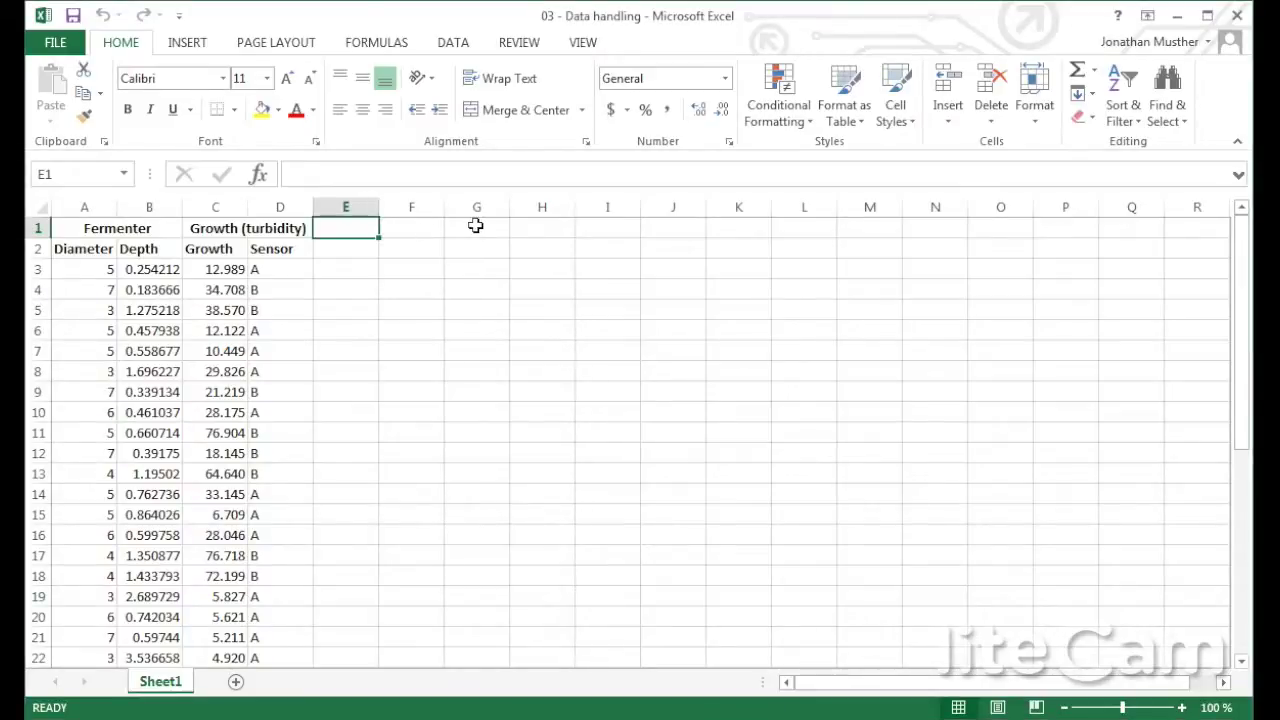
In the 03 - Data handling workbook, merge and center F1:G1 and enter the heading Summary data.
drag(426, 226, 481, 228)
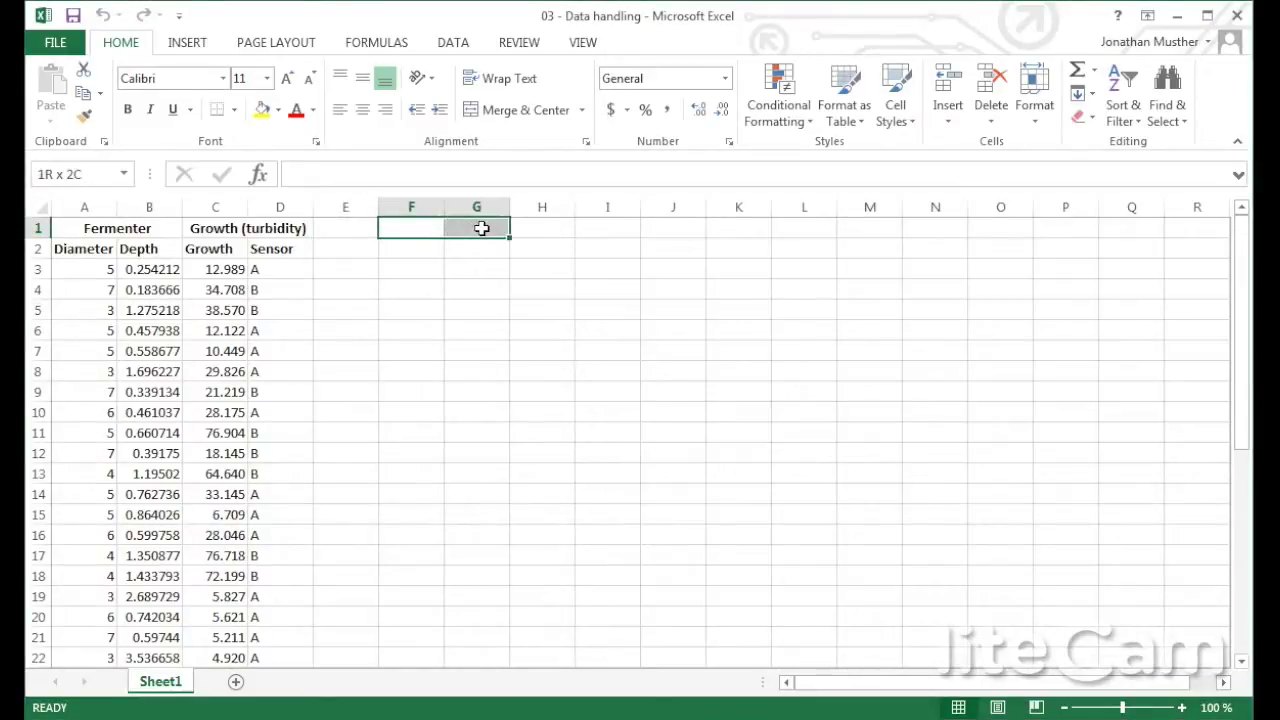
click(512, 112)
text(Gr)
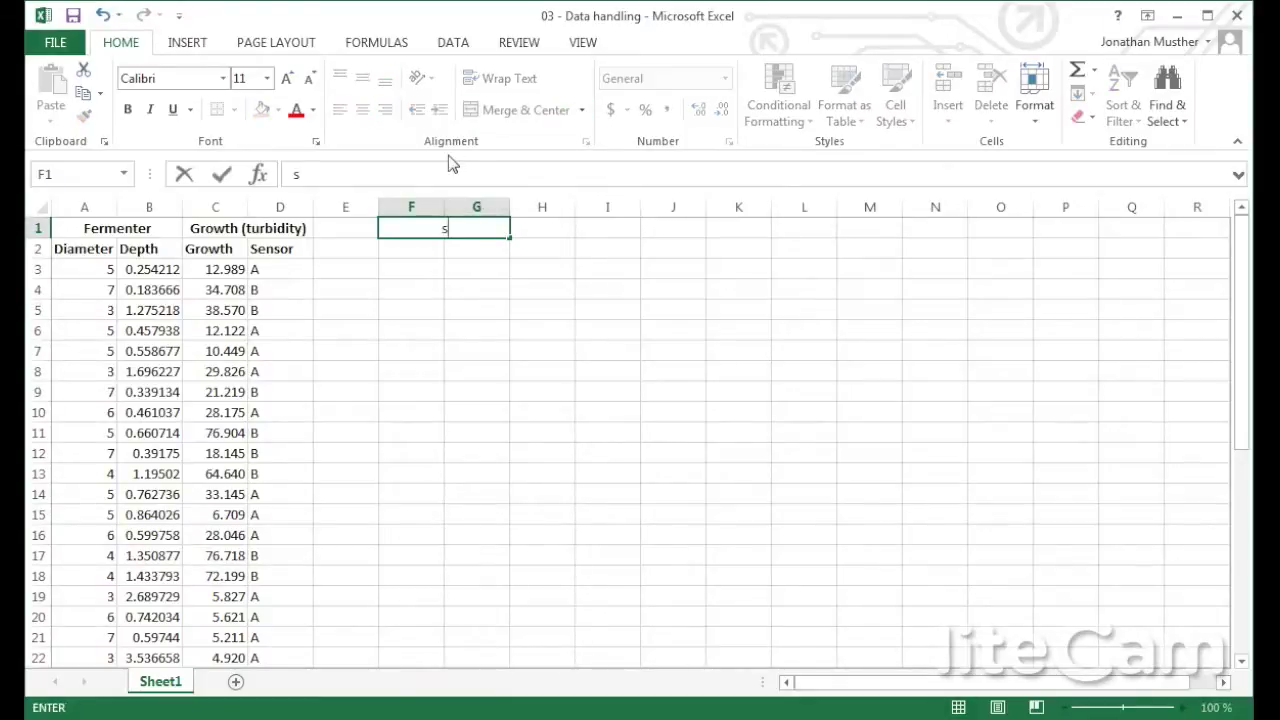
key(BackSpace)
key(BackSpace)
text(Summary data)
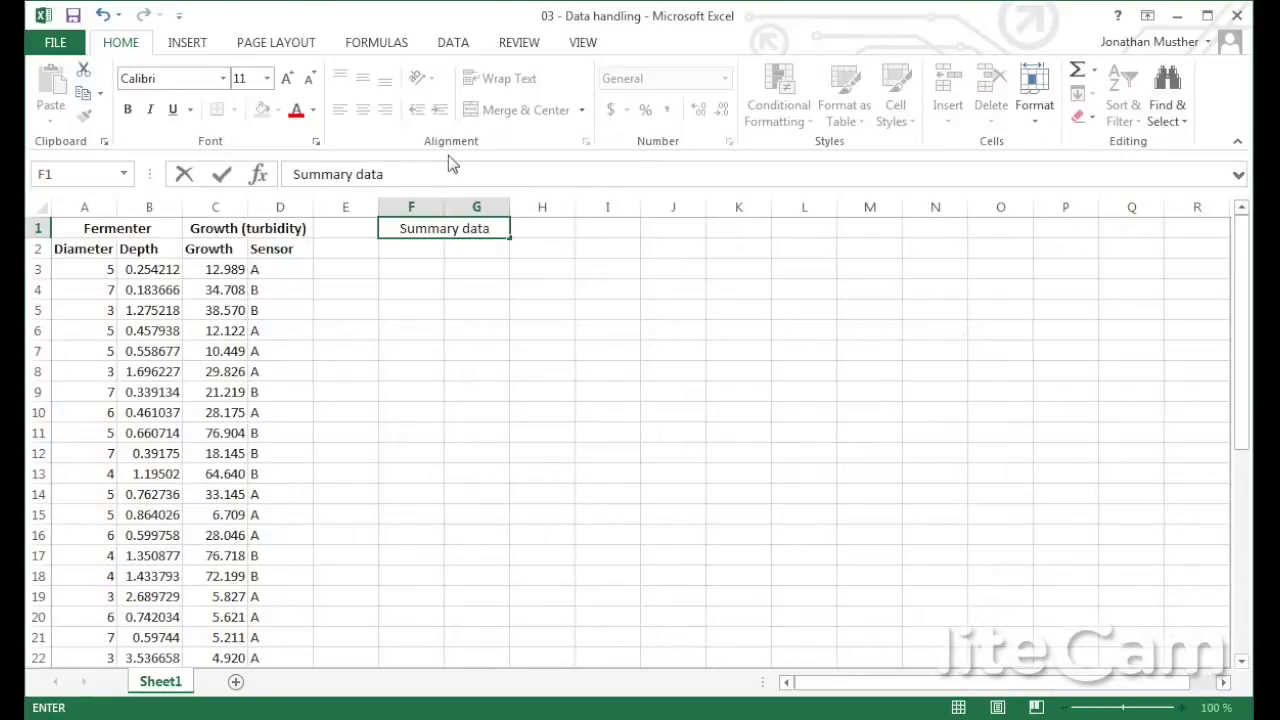
key(Return)
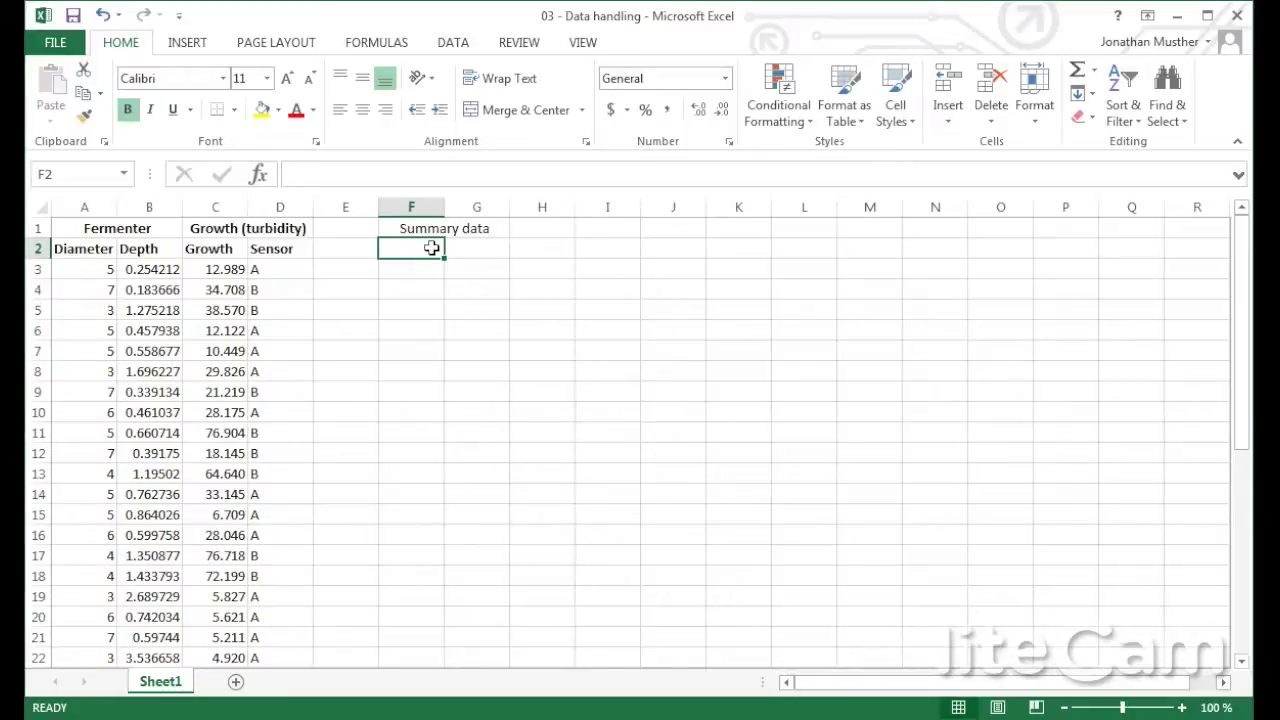
Enter the column headings Volume in F2 and Growth in G2 below the Summary data heading.
text(Volume)
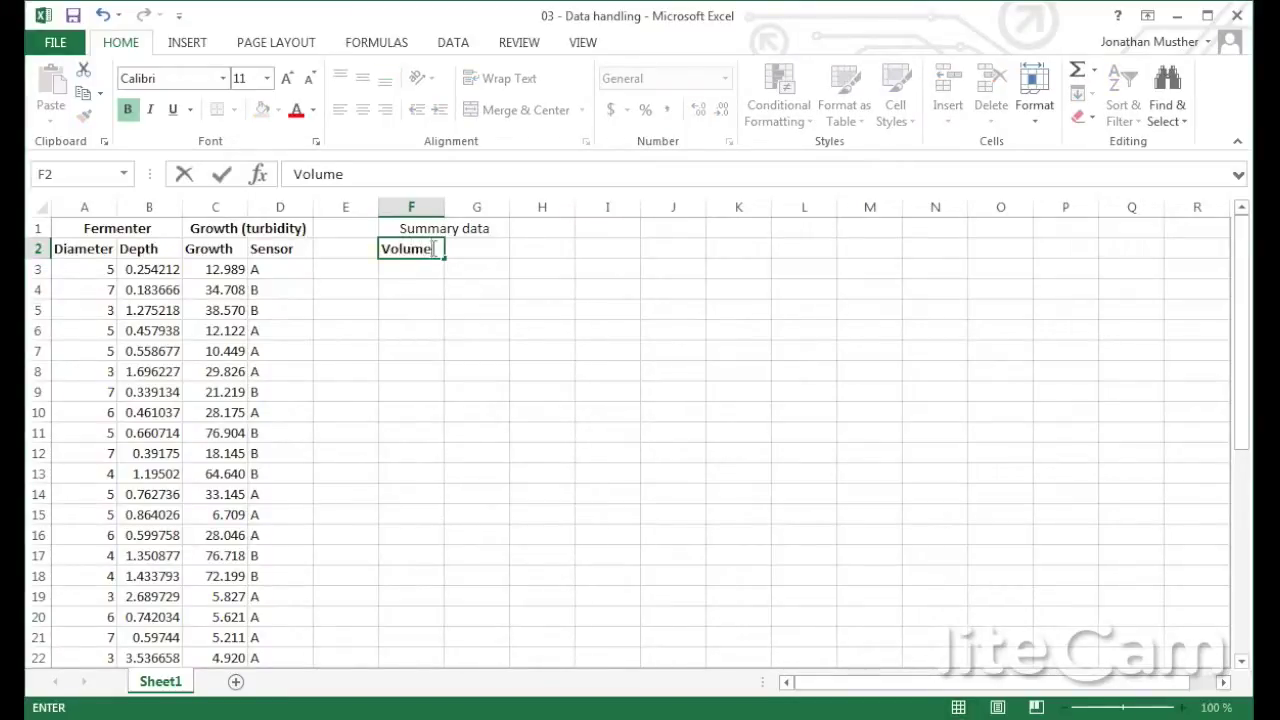
key(Return)
click(431, 248)
key(Right)
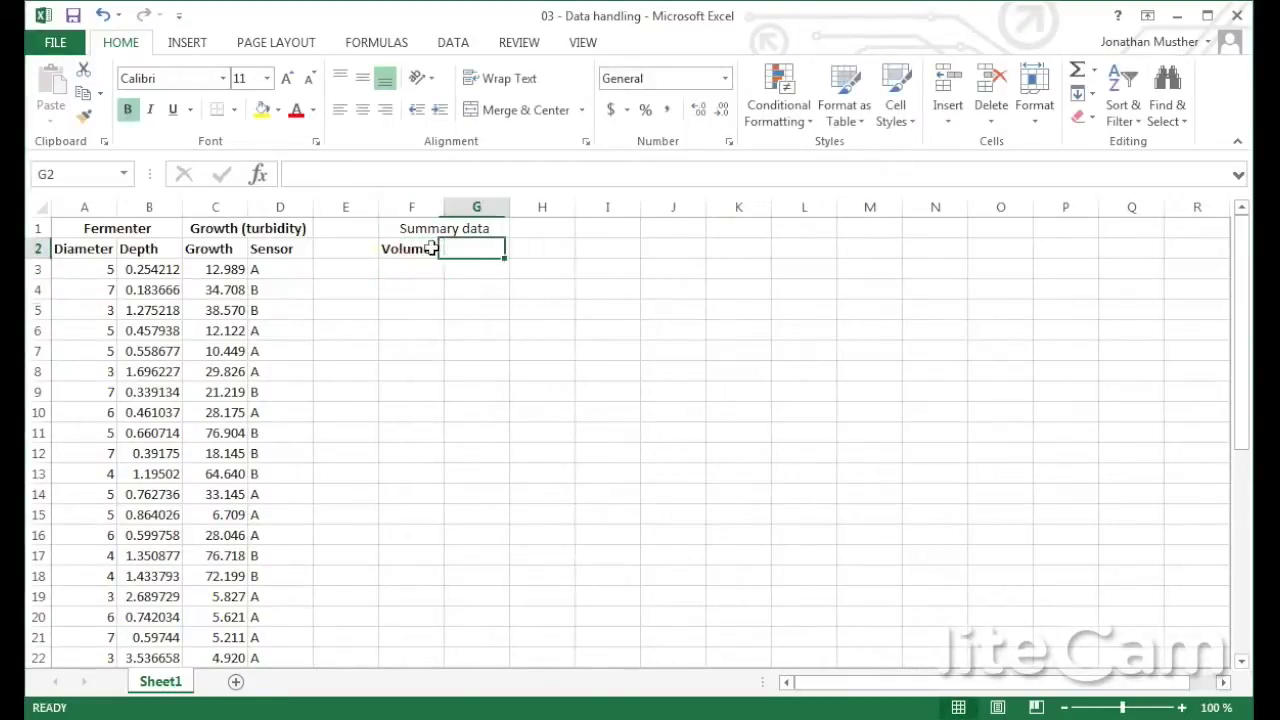
text(Growth)
key(Return)
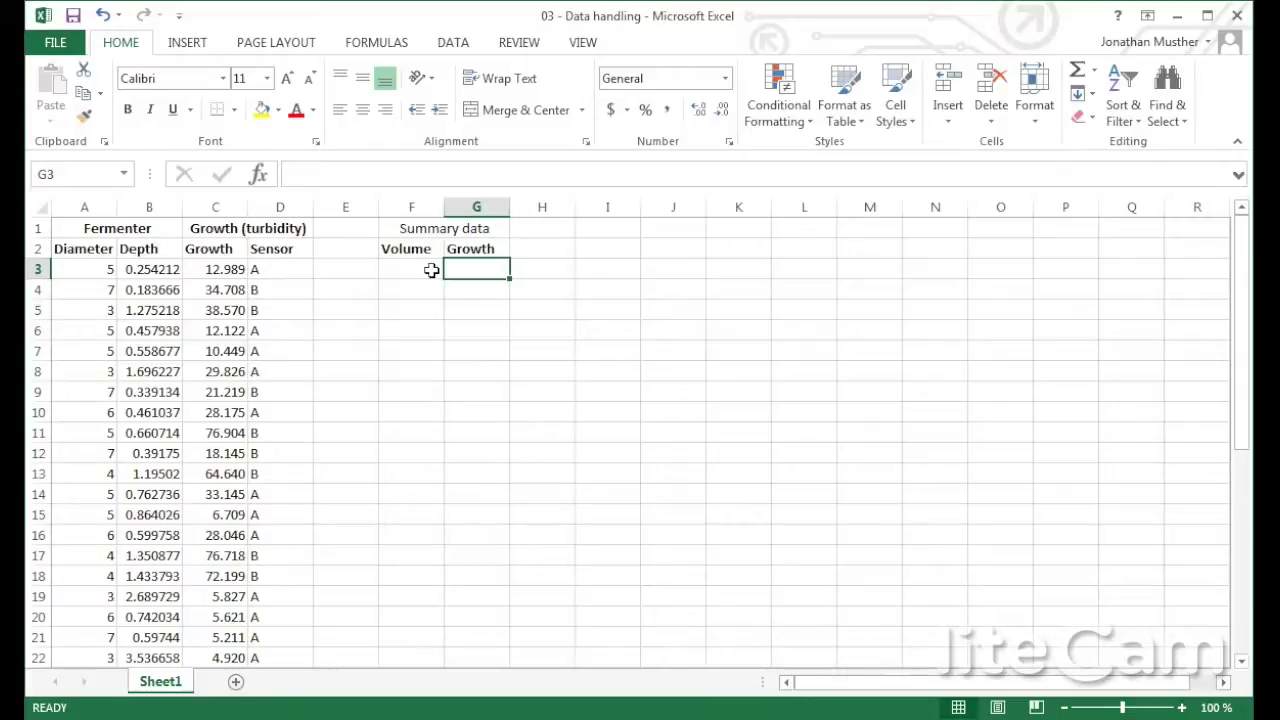
Enter the cylinder volume formula =PI()*(A3/2)^2*B3 in F3 and review it.
click(431, 270)
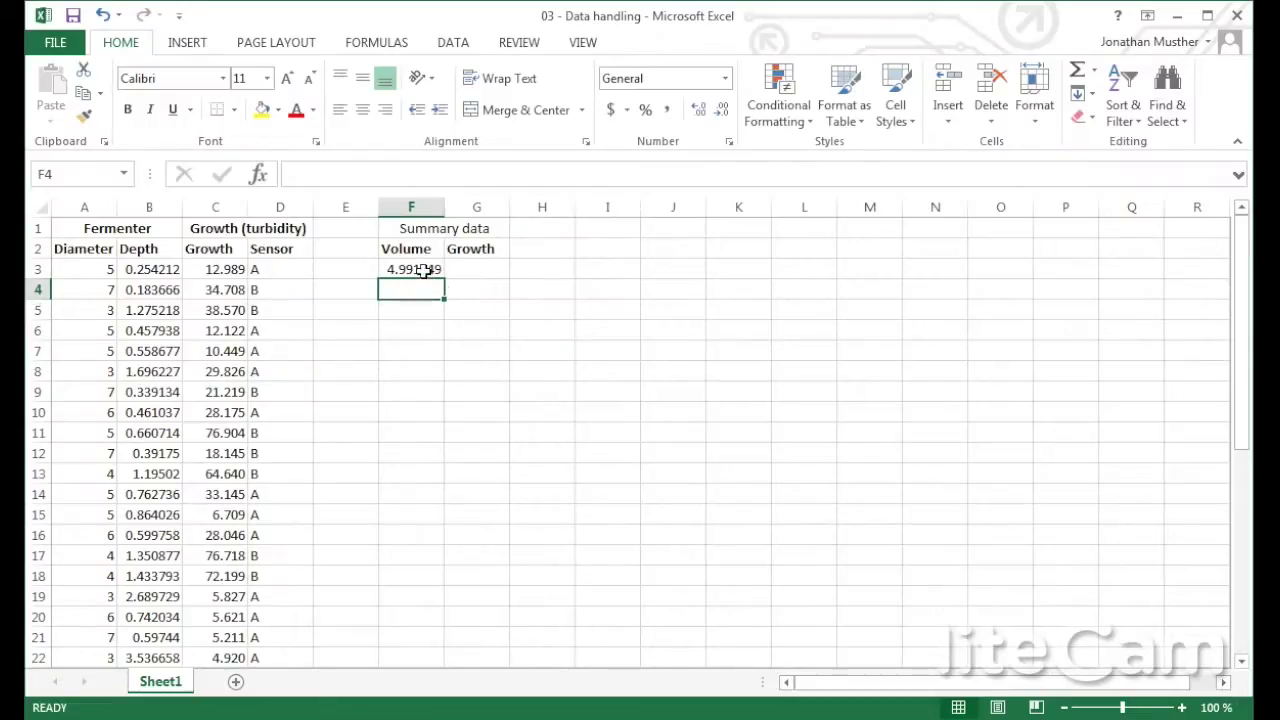
click(424, 270)
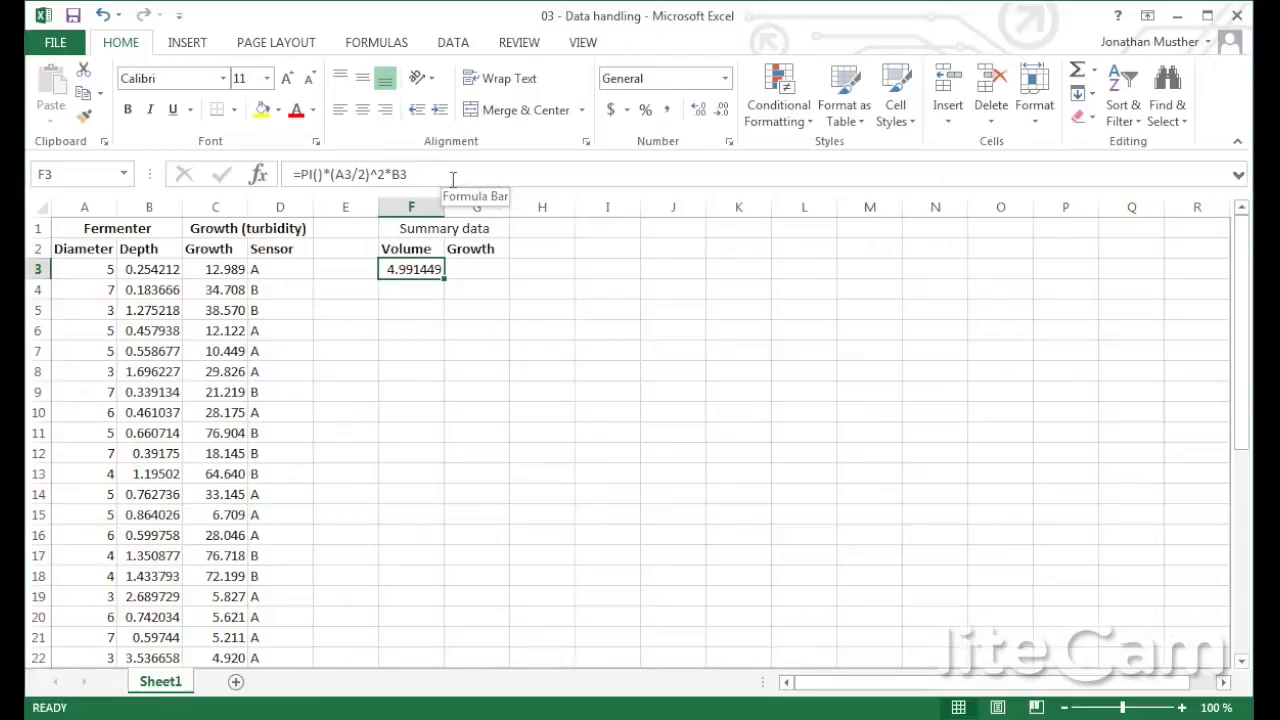
click(417, 293)
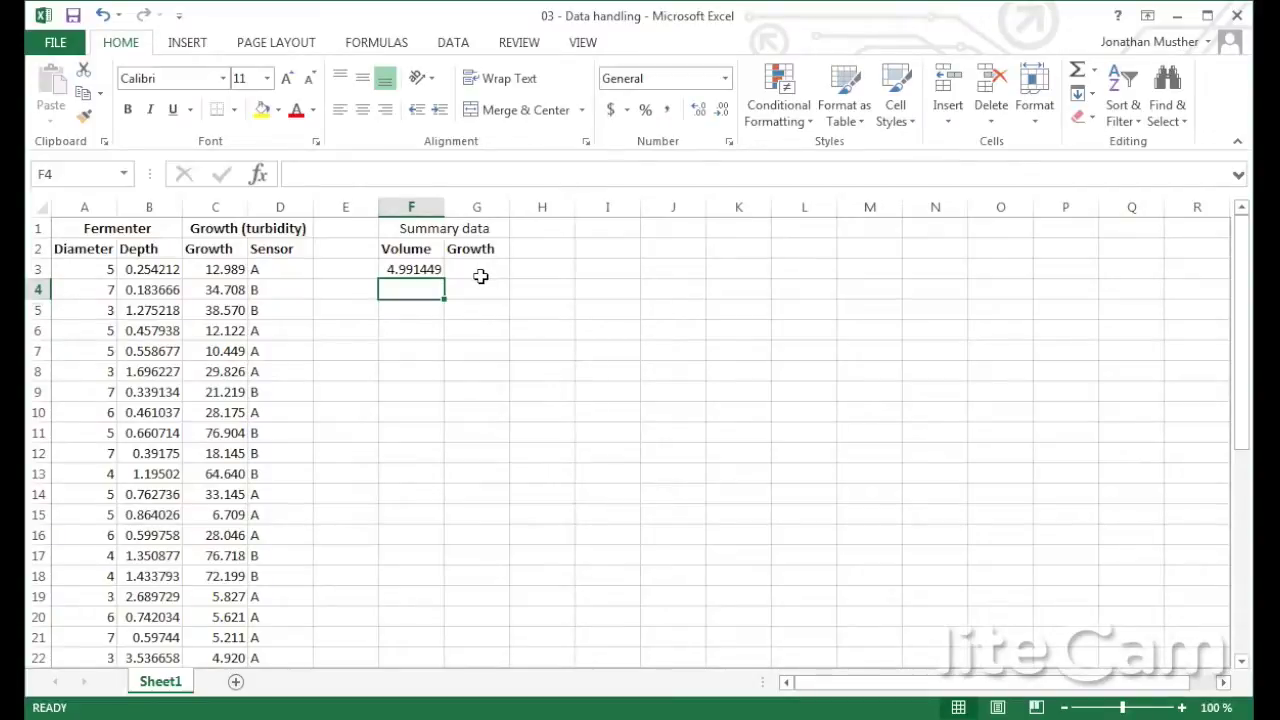
Enter =IF(D3="A",C3,C3/2.4) in G3 to correct the growth reading according to its sensor.
click(480, 272)
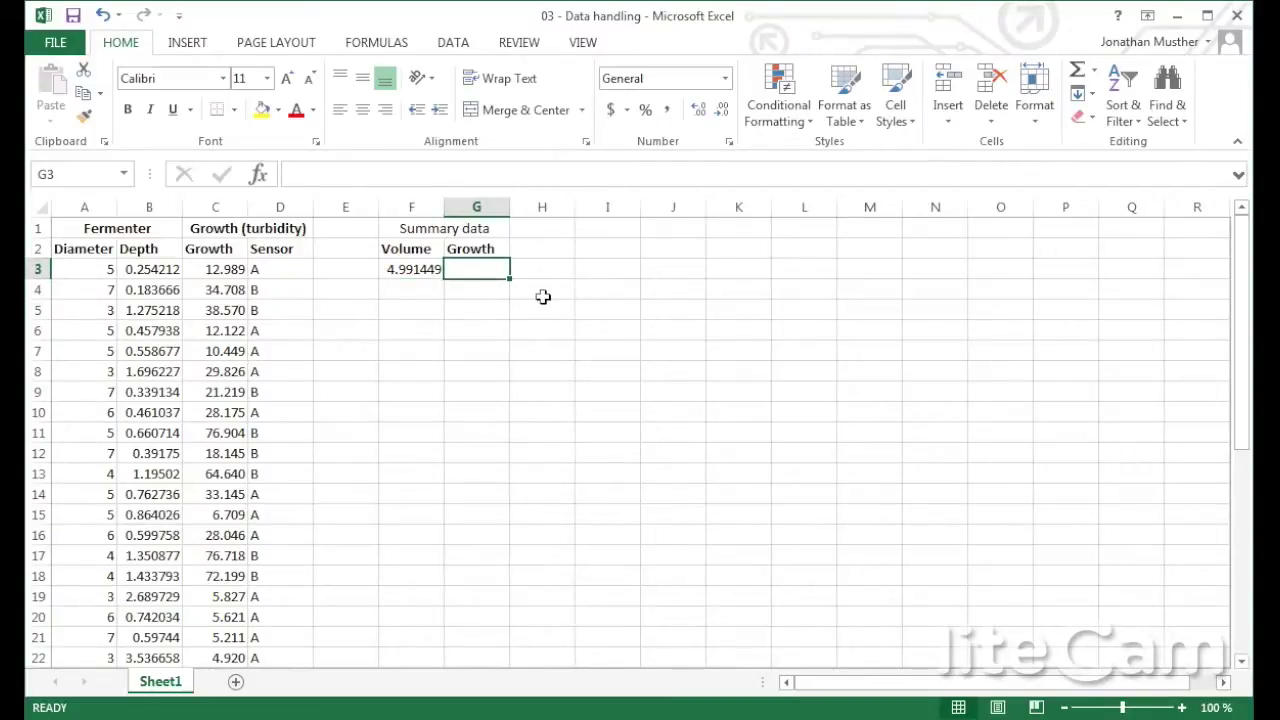
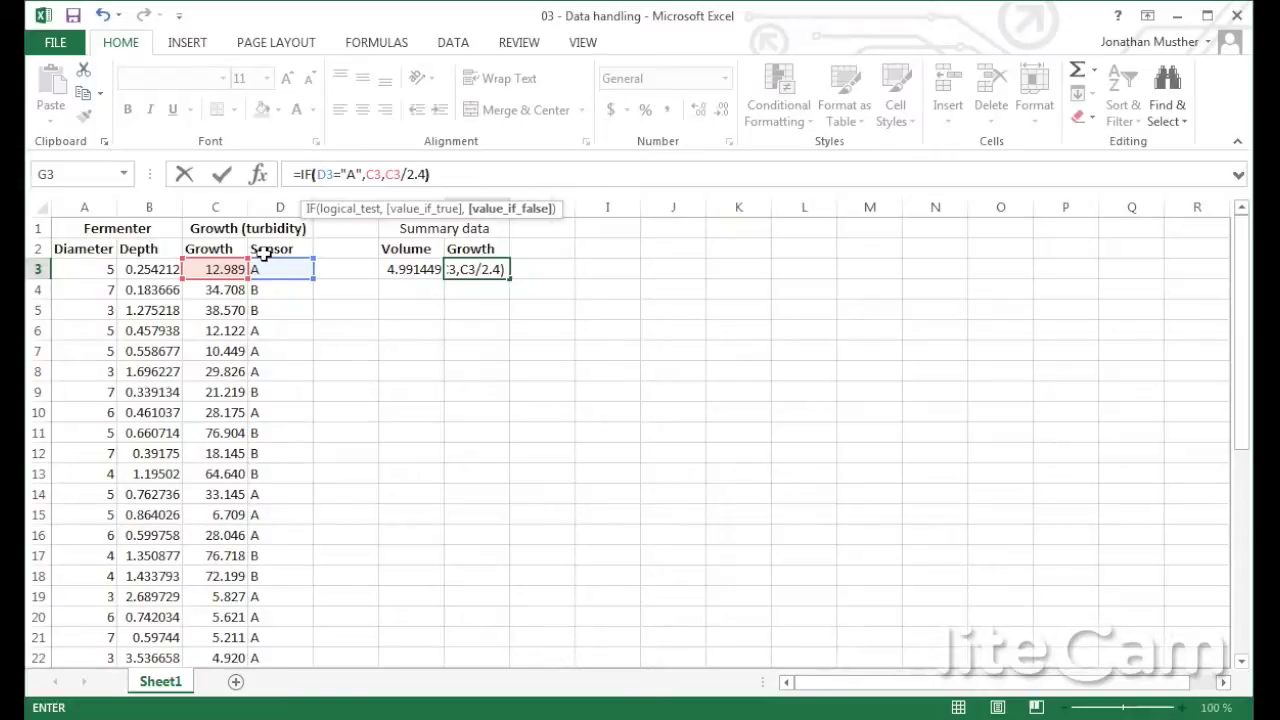
key(Return)
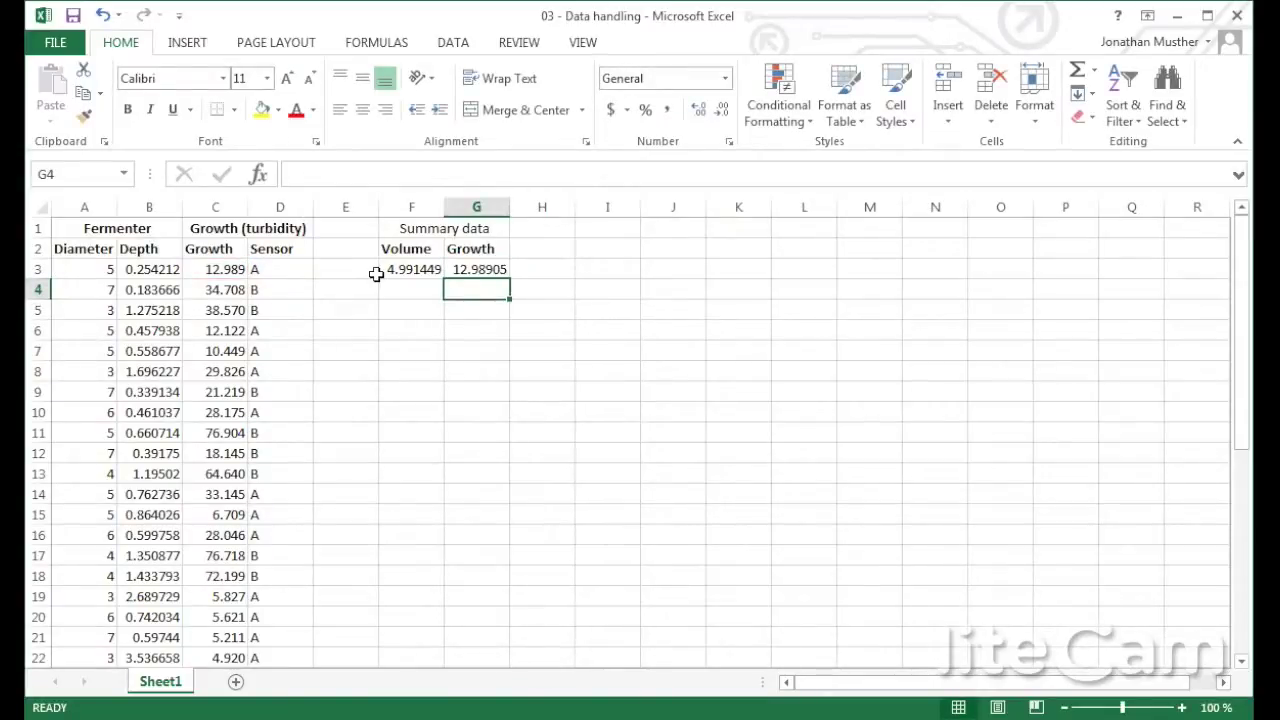
Fill the Volume and Growth formulas from F3:G3 down through row 41 and look over the filled rows.
click(430, 270)
drag(452, 270, 486, 610)
click(566, 500)
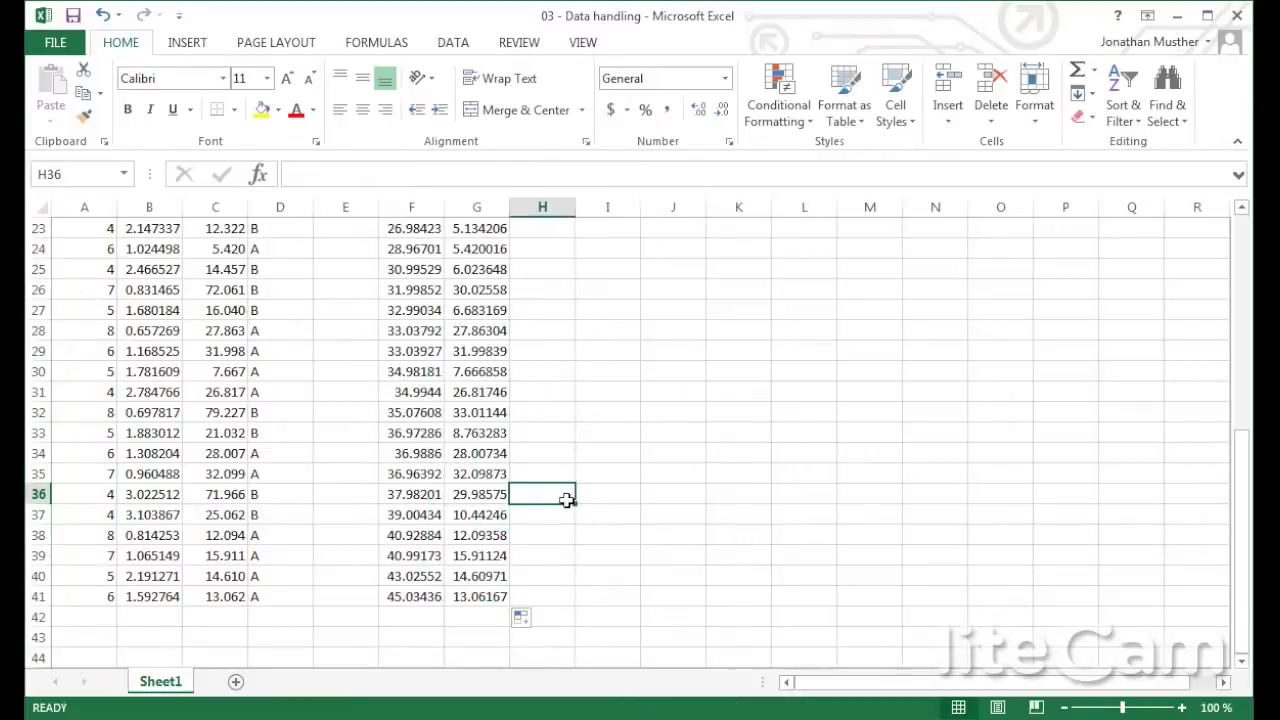
scroll(566, 502, down, 6)
scroll(568, 510, up, 10)
scroll(570, 520, up, 4)
scroll(570, 520, down, 1)
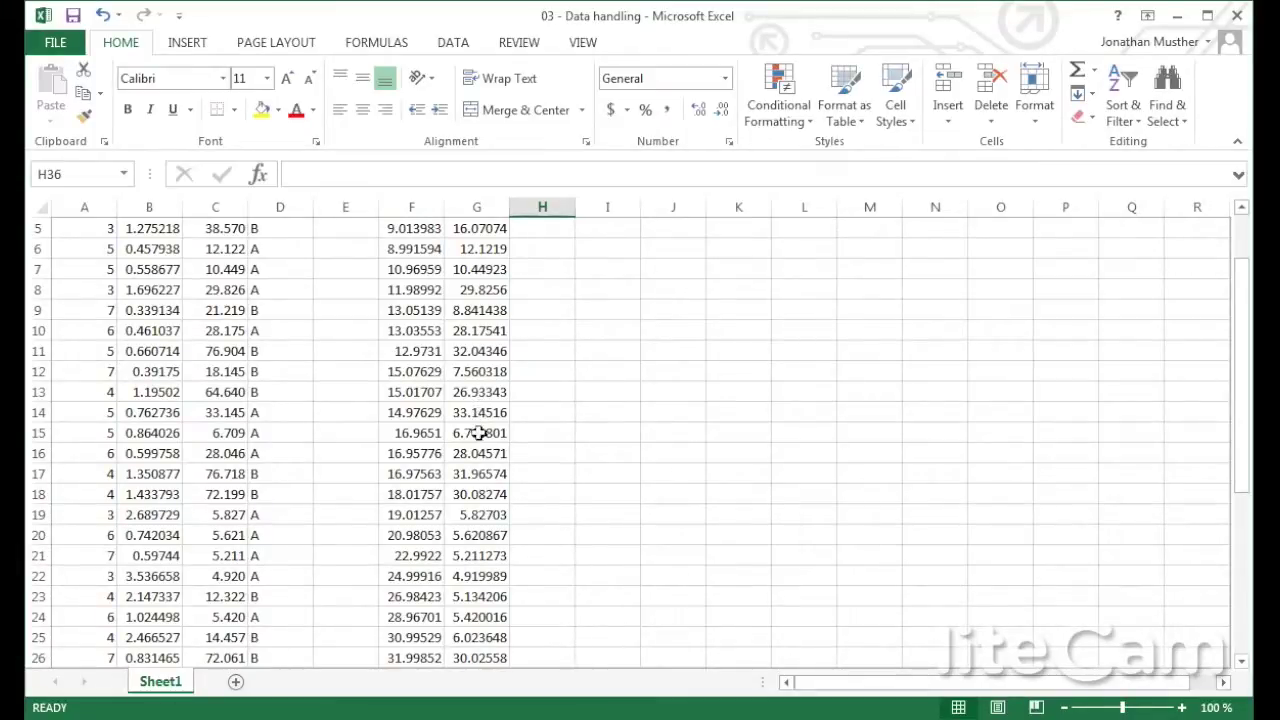
Compare the original growth readings in column C with the corrected values in column G for rows 19 and 23.
click(483, 516)
click(230, 514)
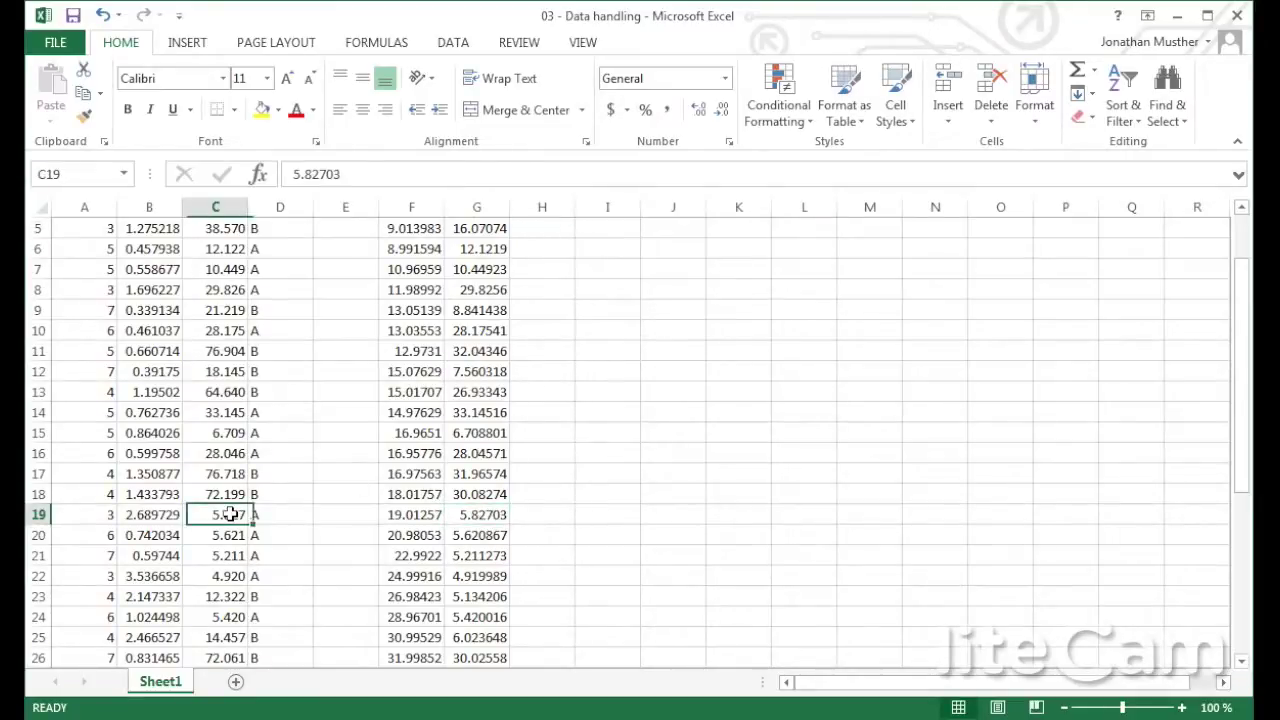
click(485, 516)
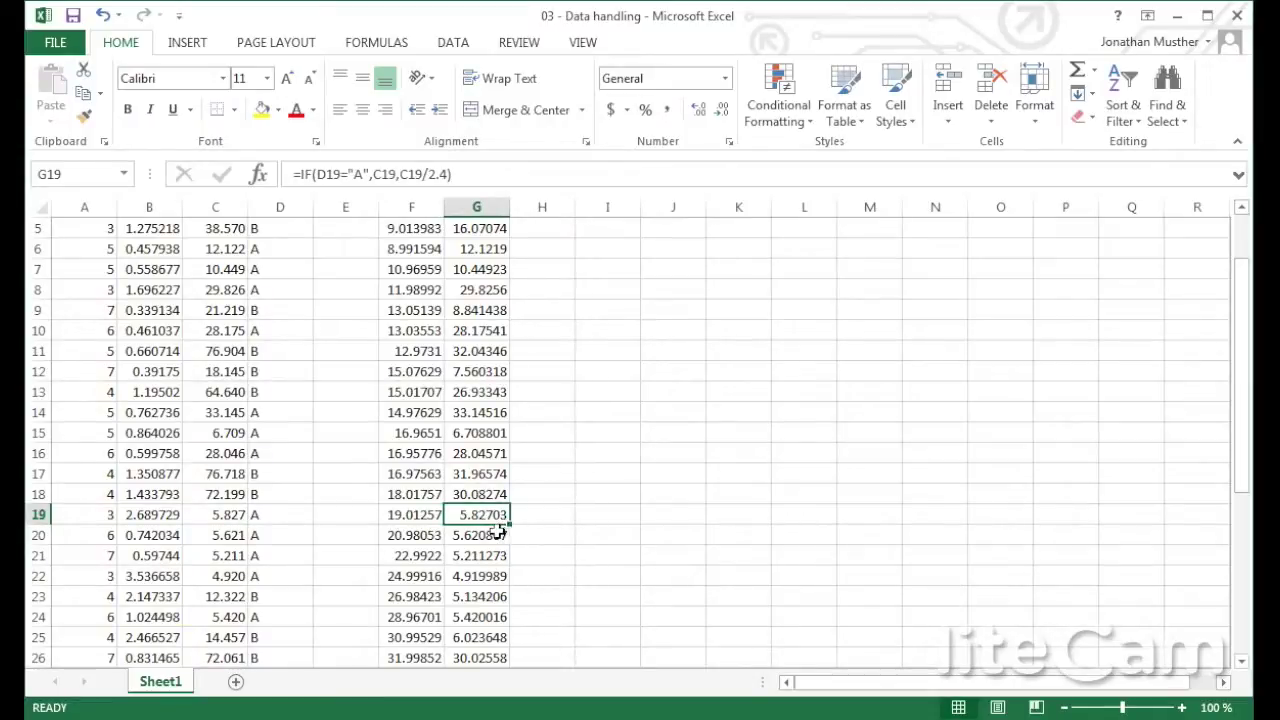
click(485, 597)
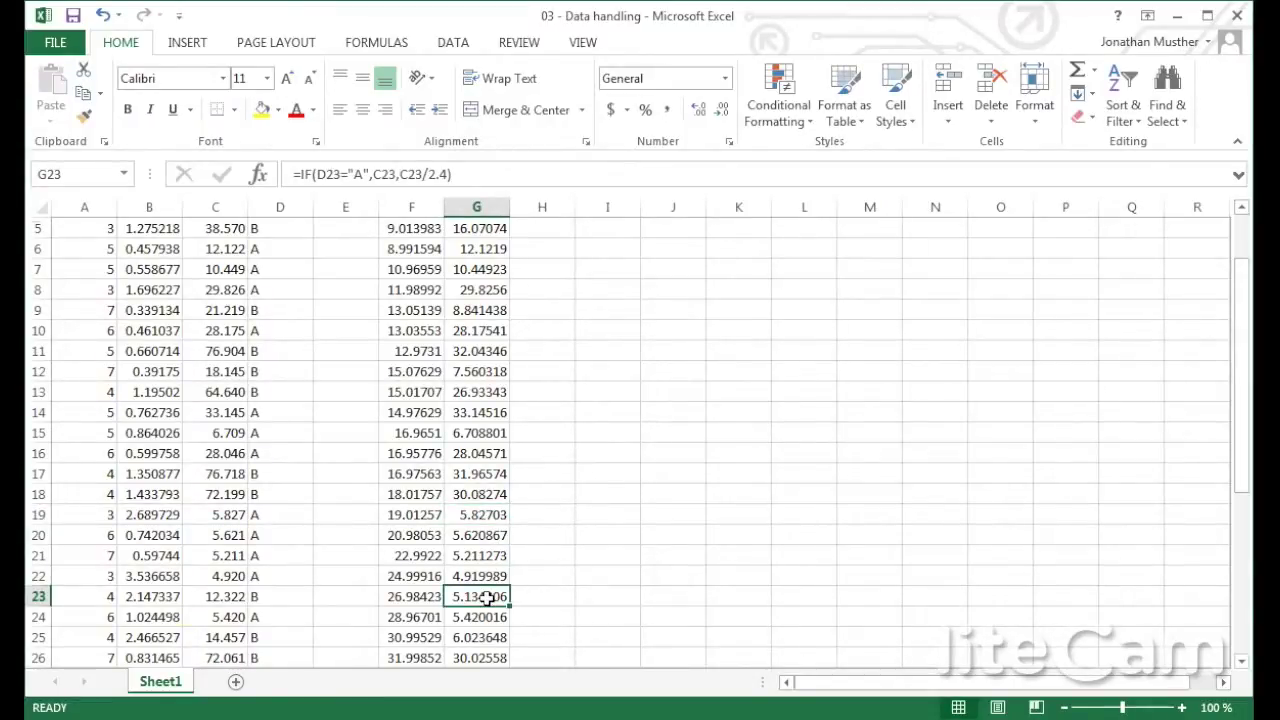
click(237, 597)
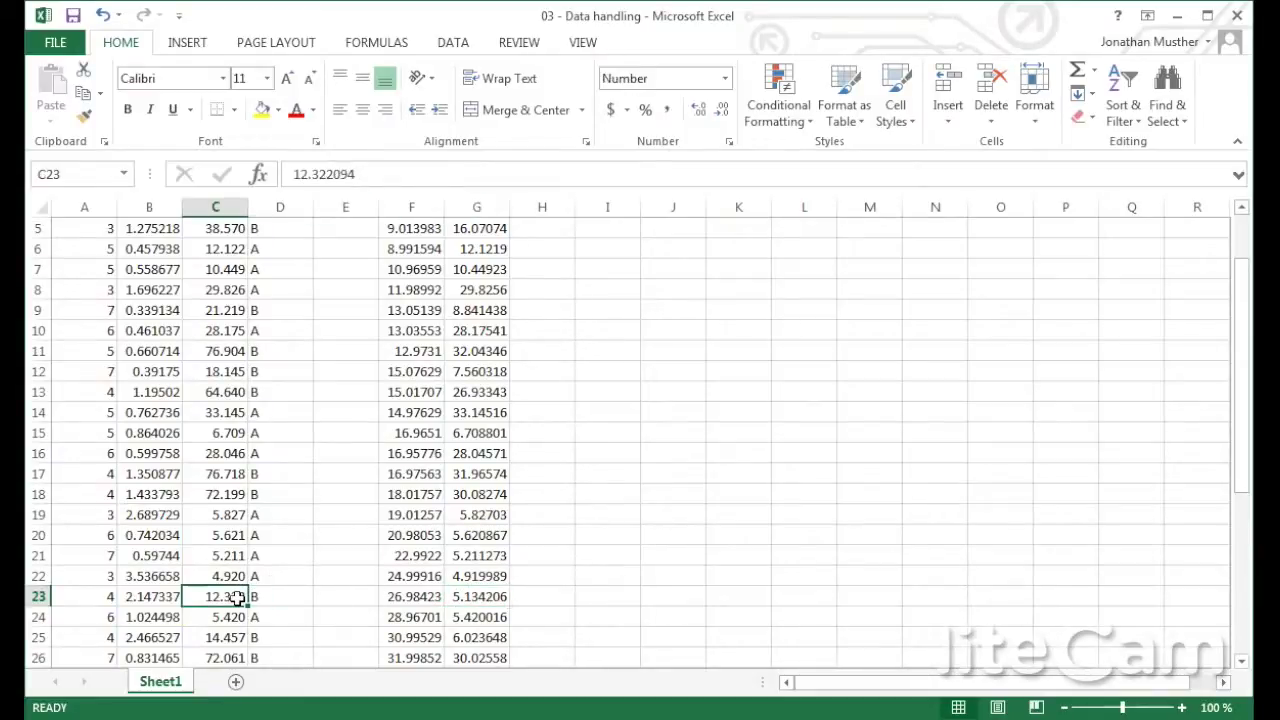
click(480, 597)
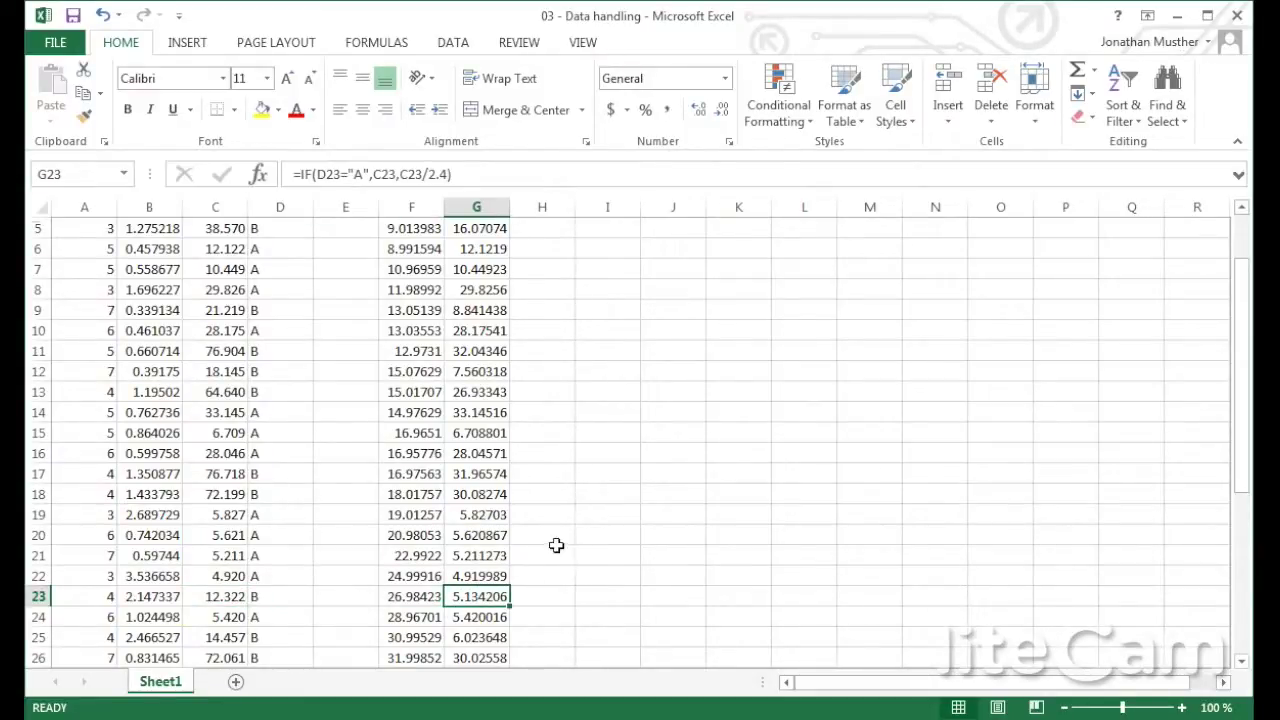
scroll(556, 545, up, 2)
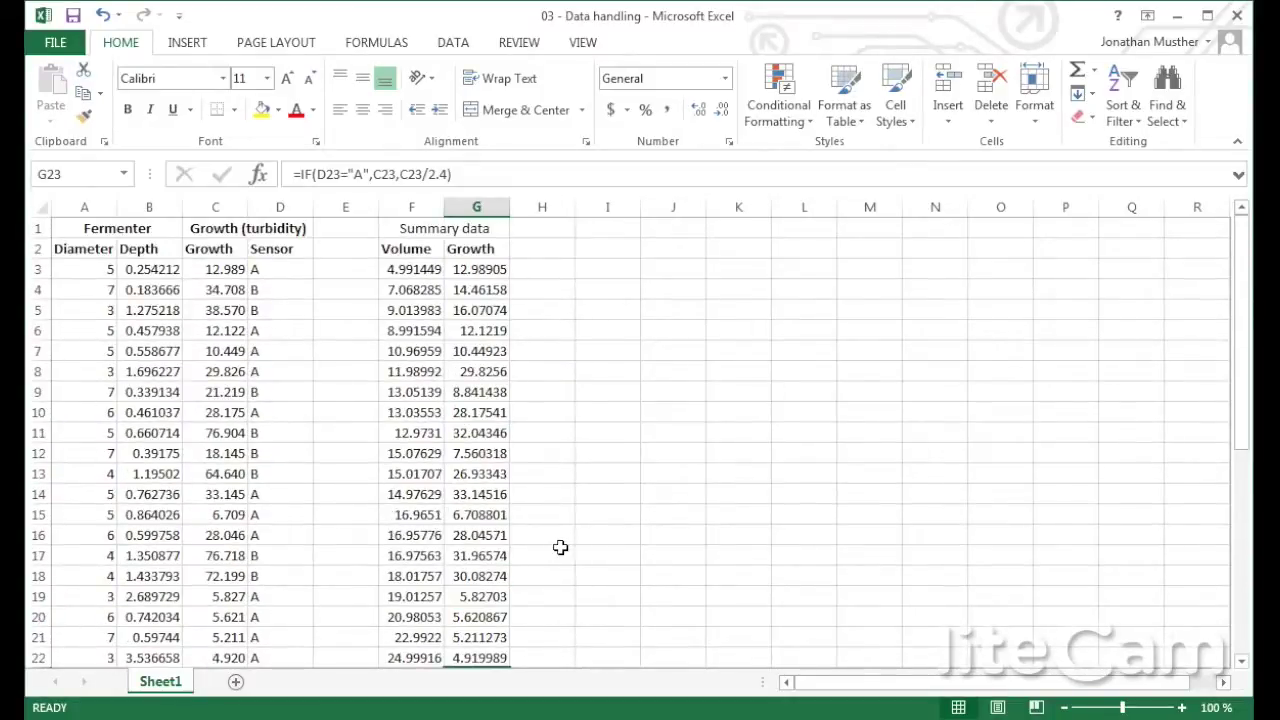
click(550, 231)
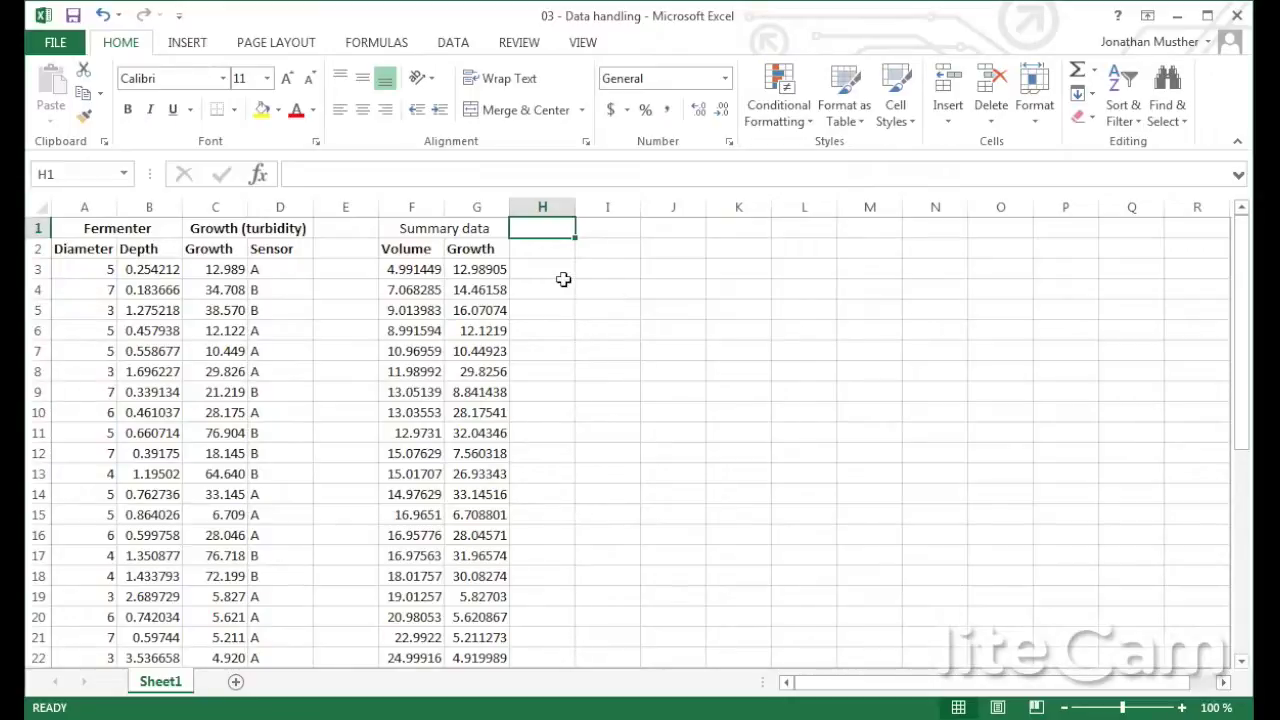
Insert a markers-only scatter chart of Volume against Growth from F2:G41 and place it beside the summary data.
drag(417, 251, 466, 617)
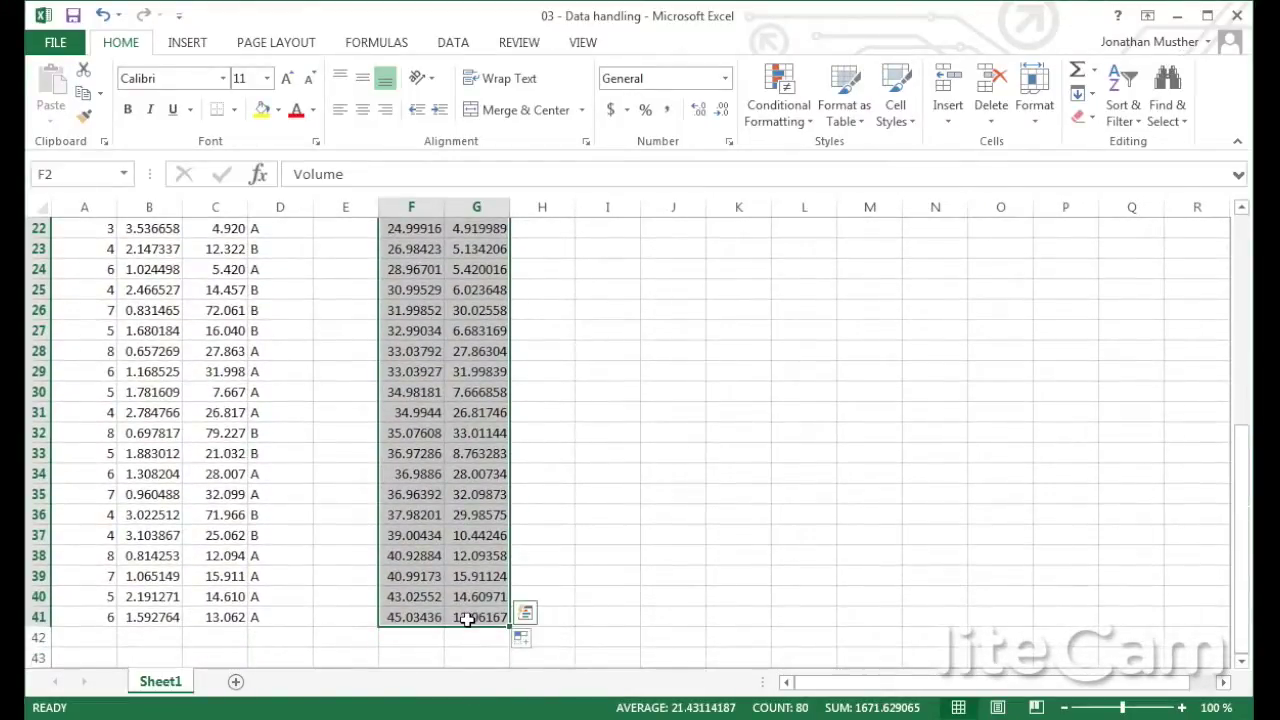
scroll(520, 506, up, 7)
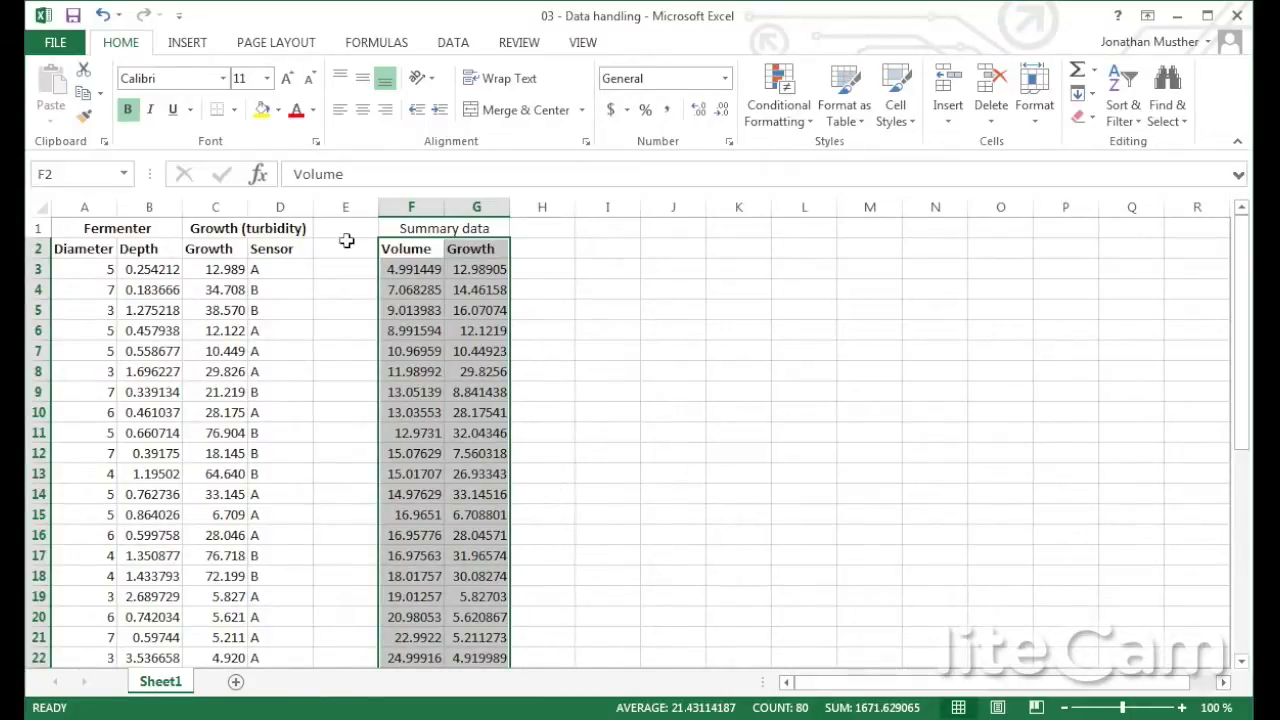
click(186, 42)
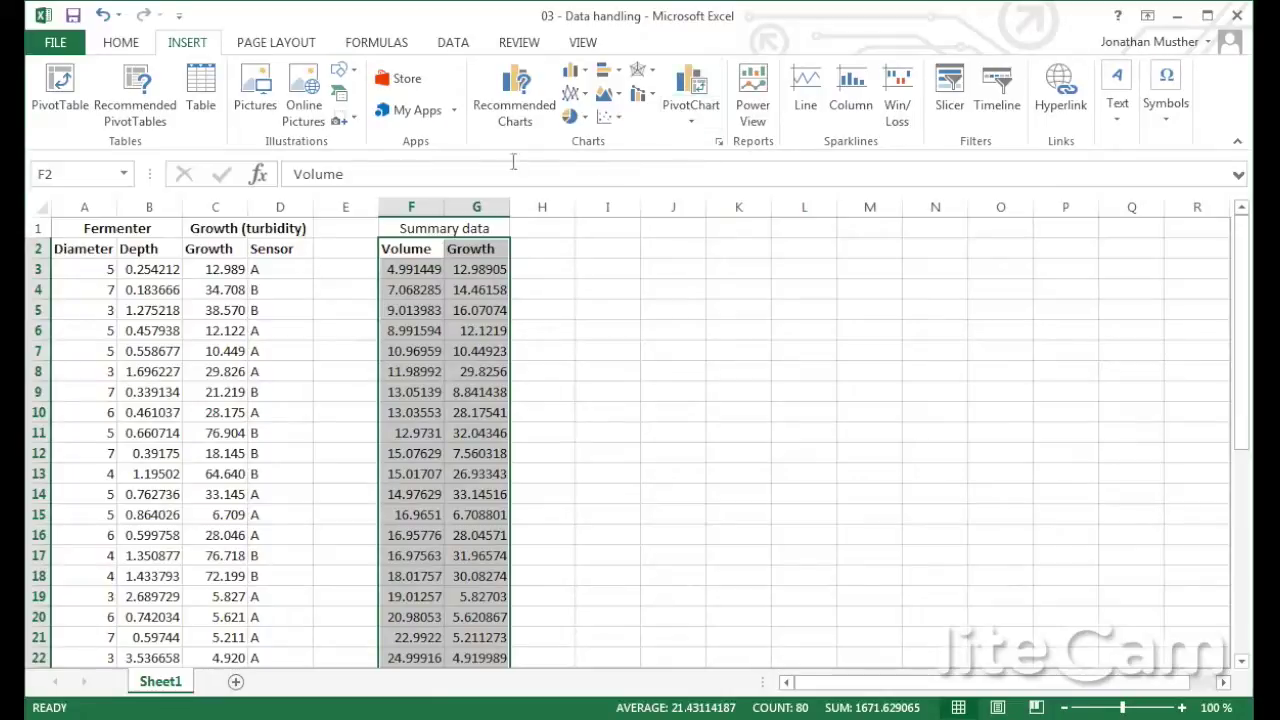
click(609, 119)
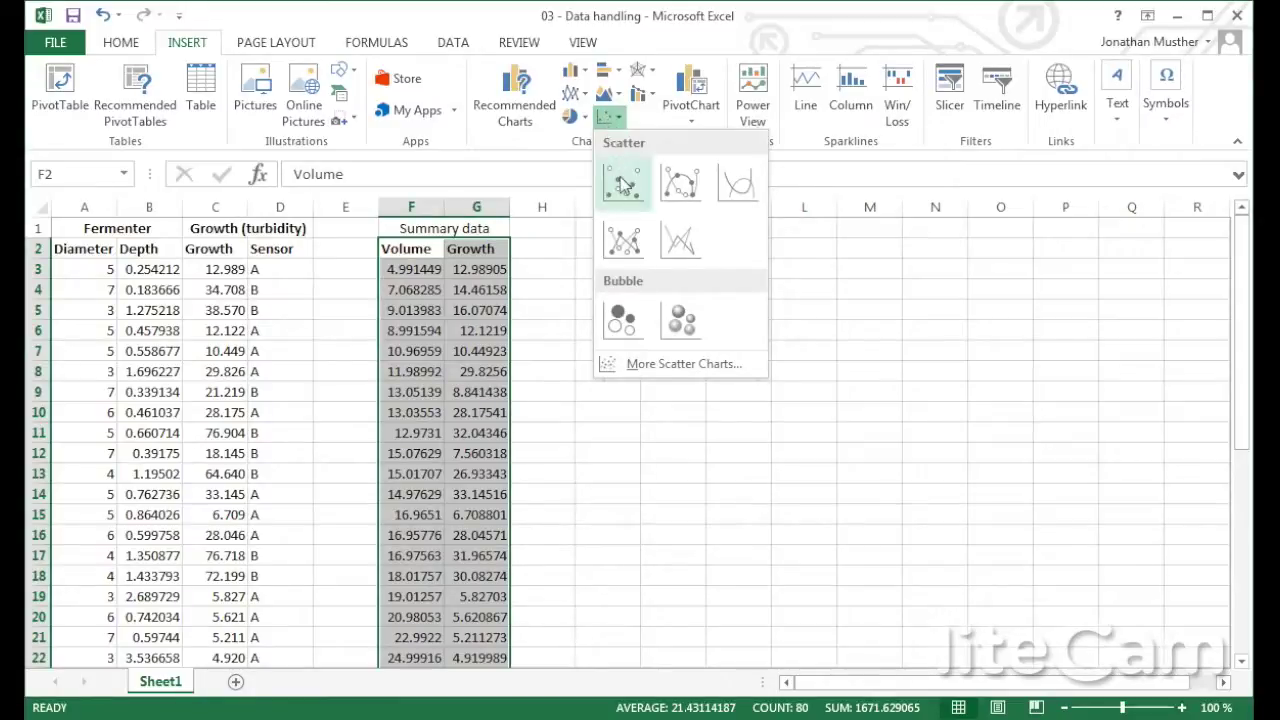
click(621, 185)
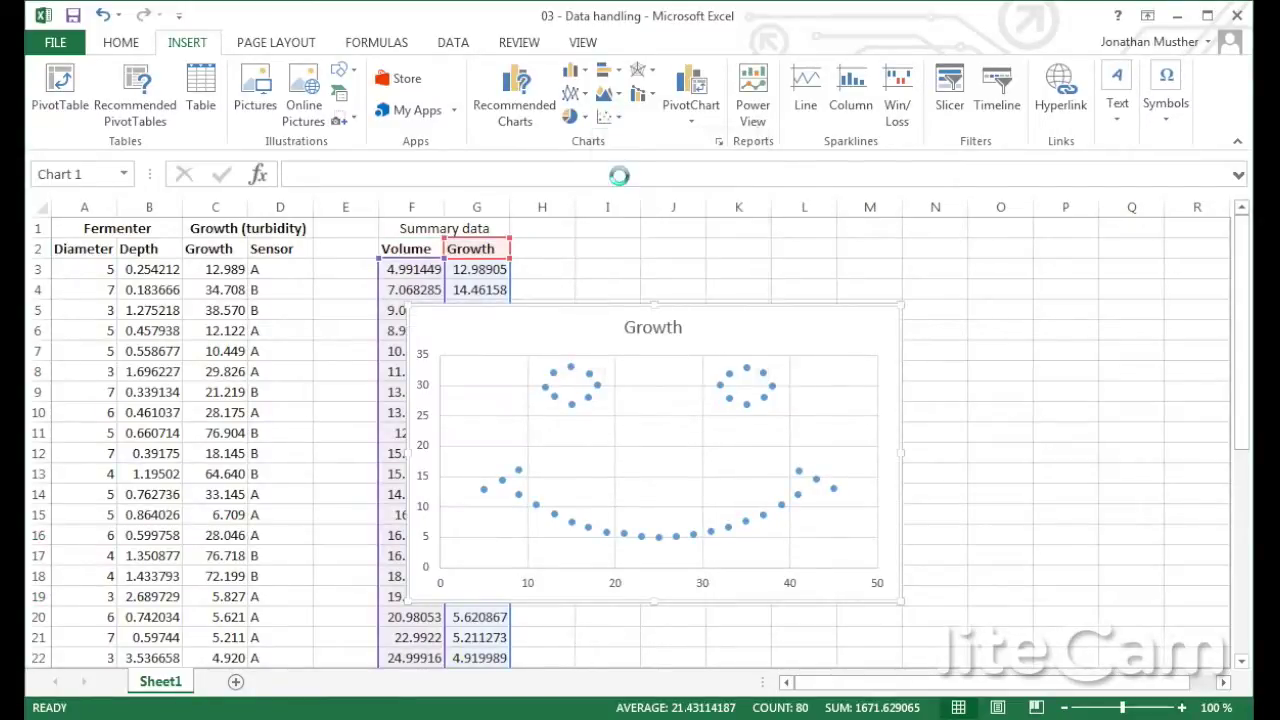
drag(771, 303, 986, 269)
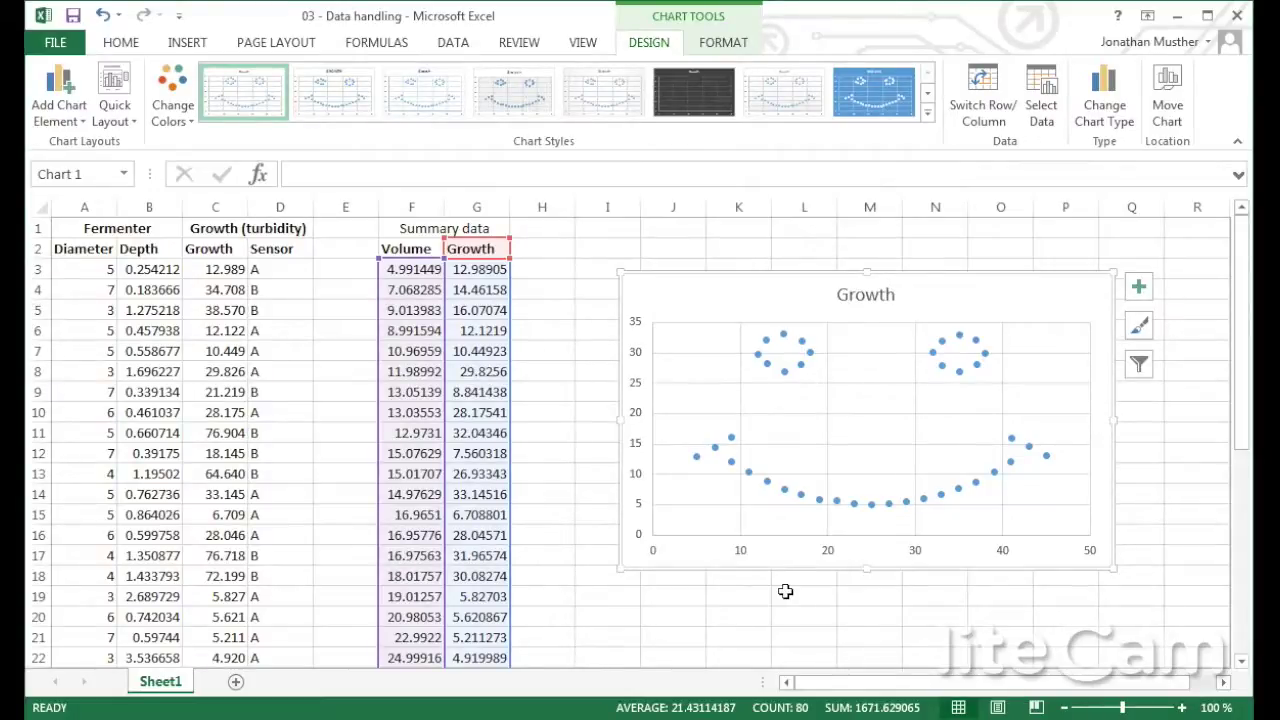
Deselect and reselect the Growth chart to examine the chart tools available for it.
click(768, 590)
click(781, 557)
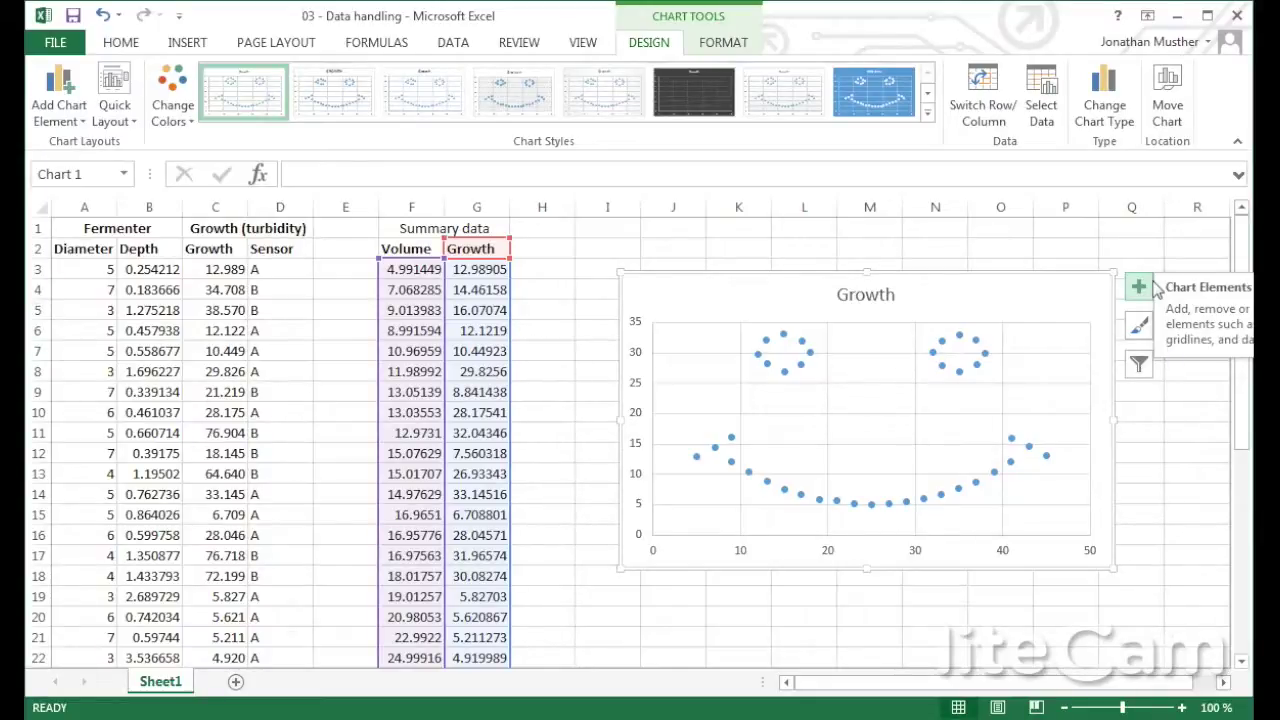
click(1045, 248)
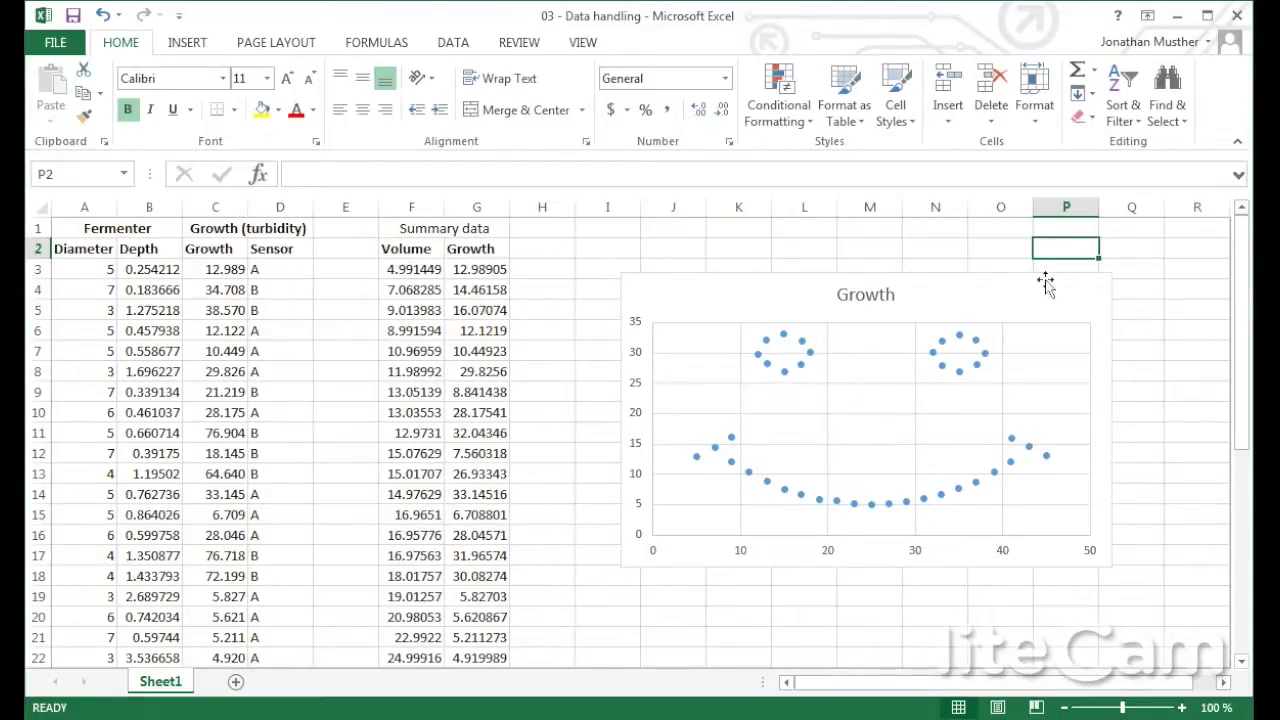
click(1047, 290)
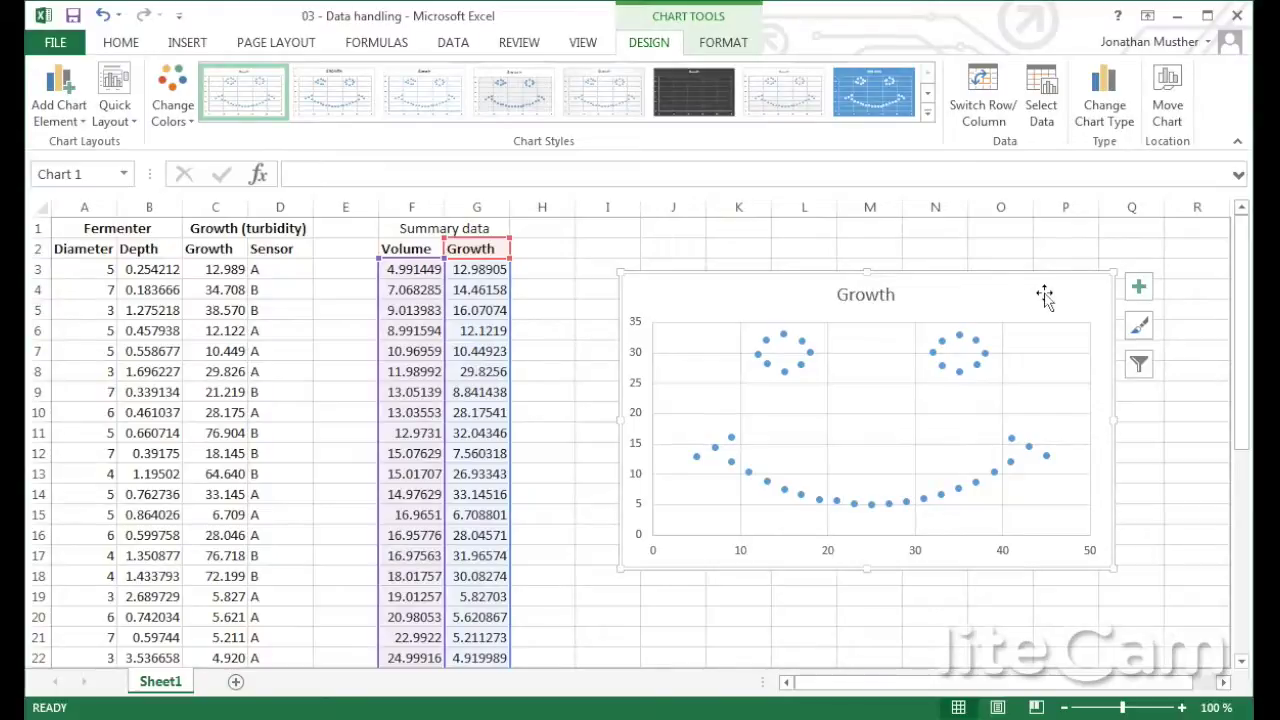
Review the formatting options of the Growth chart's vertical axis and close them.
double_click(643, 390)
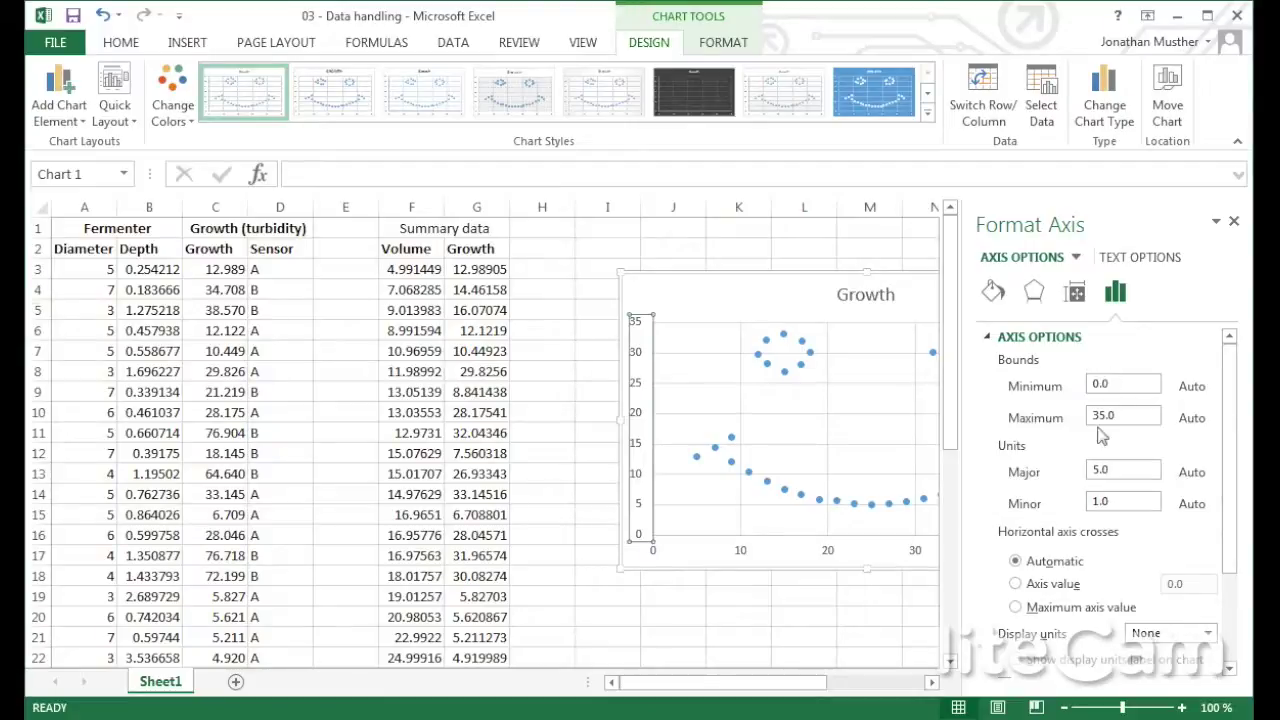
scroll(1103, 440, down, 3)
scroll(1103, 443, up, 3)
click(1233, 222)
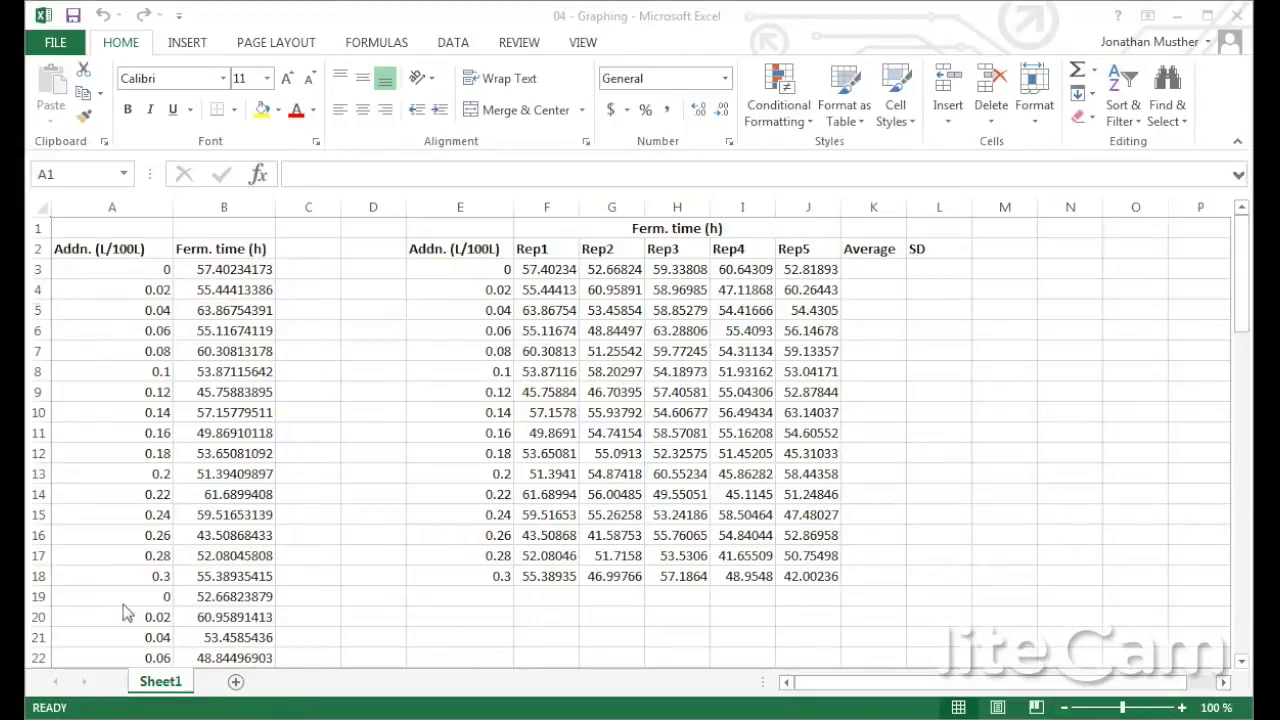
Look through the addition and fermentation time data in columns A and B of the 04 - Graphing workbook.
scroll(125, 611, down, 3)
scroll(125, 606, down, 10)
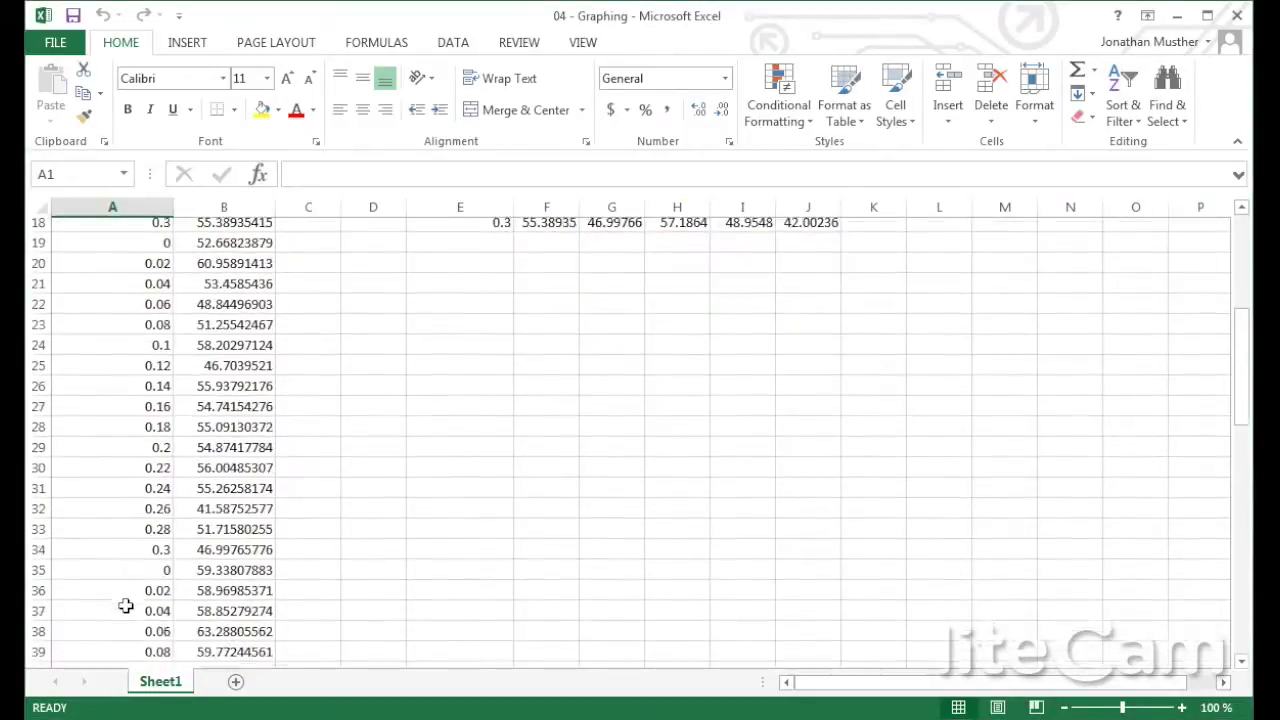
scroll(125, 606, down, 5)
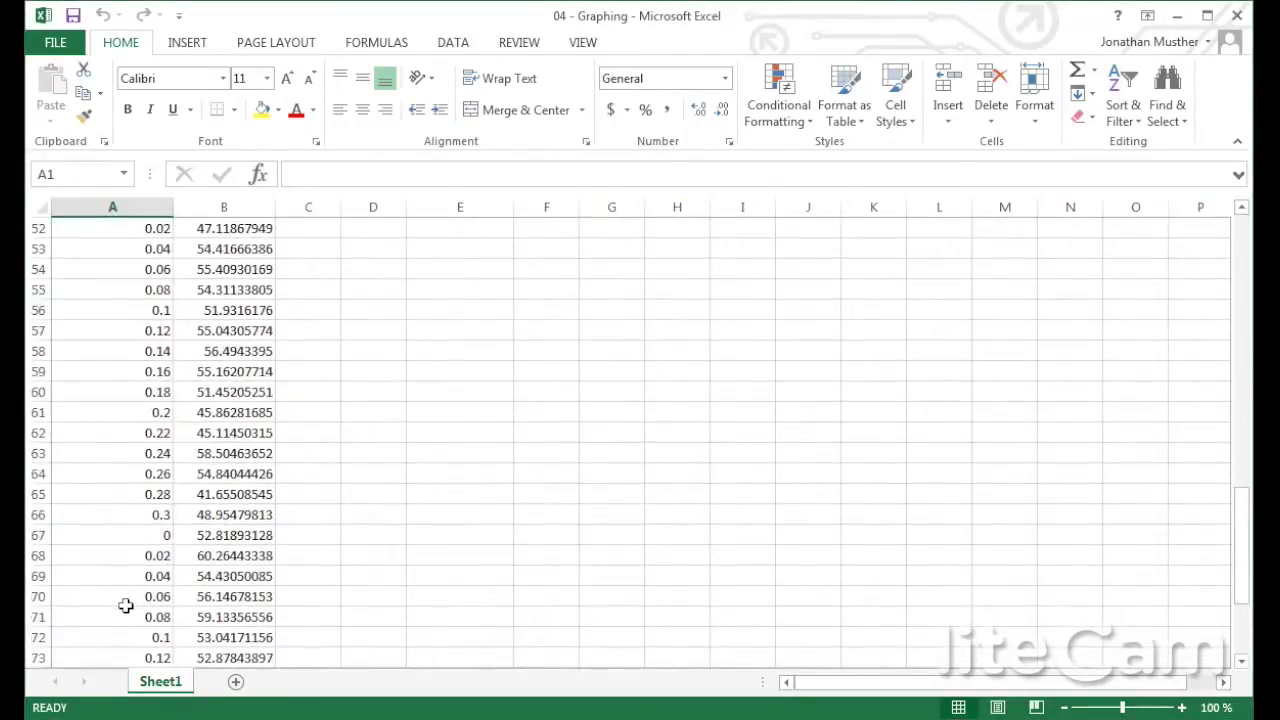
scroll(128, 608, up, 7)
scroll(128, 608, up, 11)
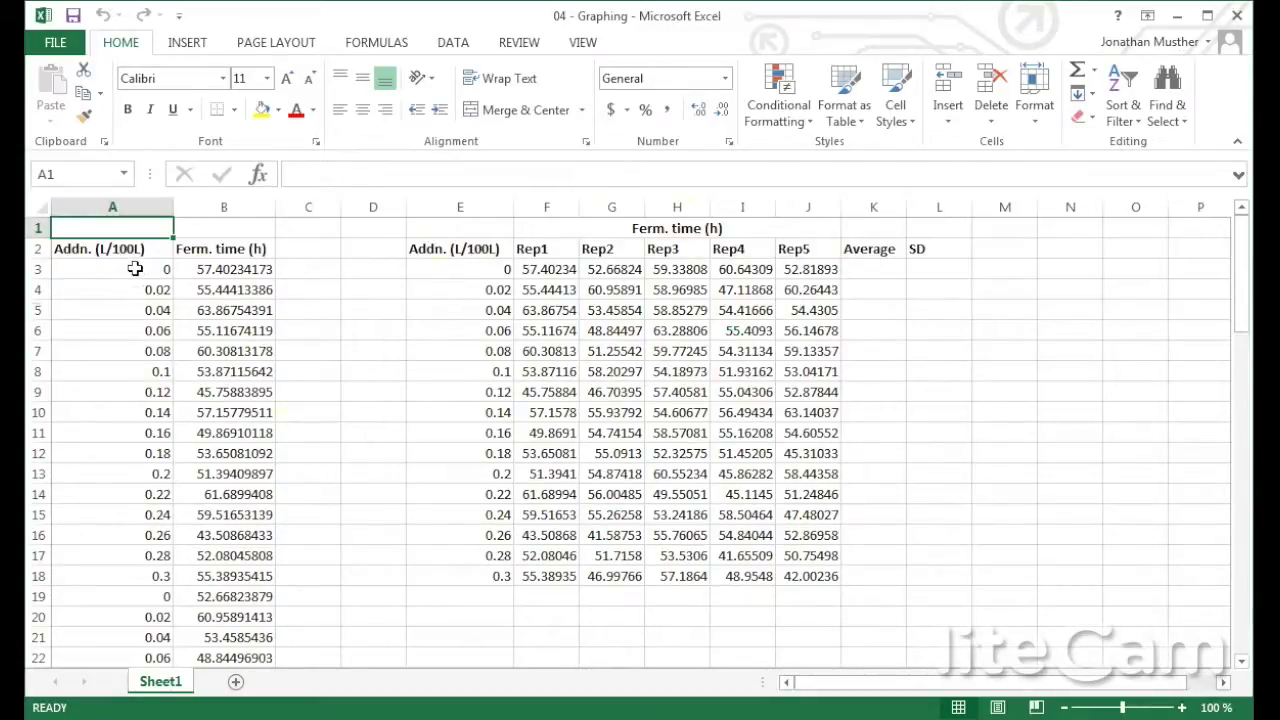
Insert a markers-only scatter chart of fermentation time against addition from A2:B82 and move it slightly further from the data.
drag(124, 248, 257, 640)
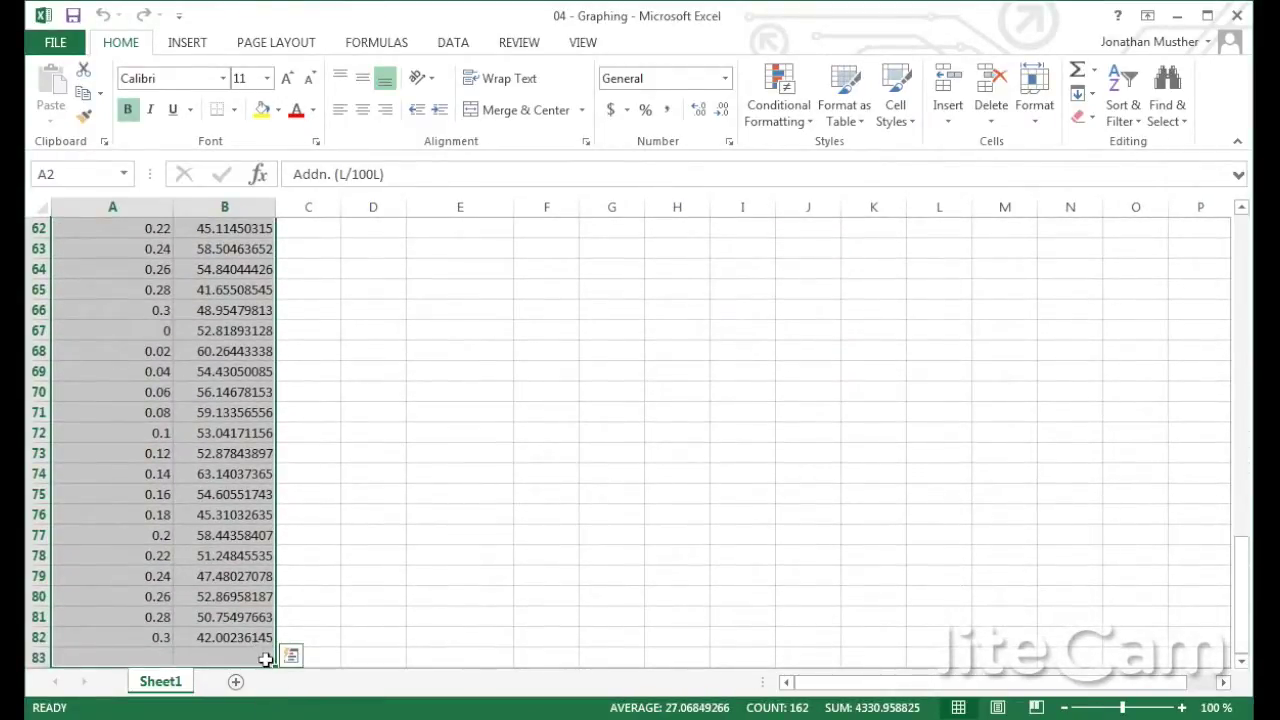
drag(274, 650, 275, 649)
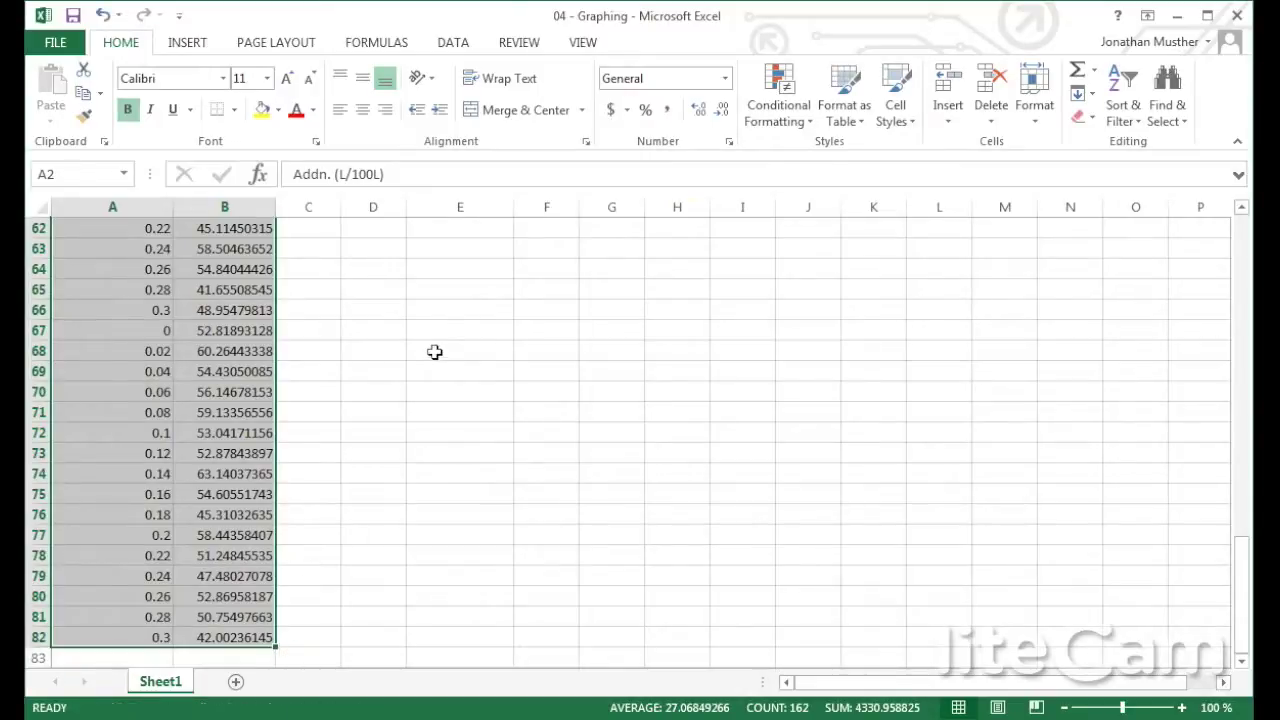
click(203, 48)
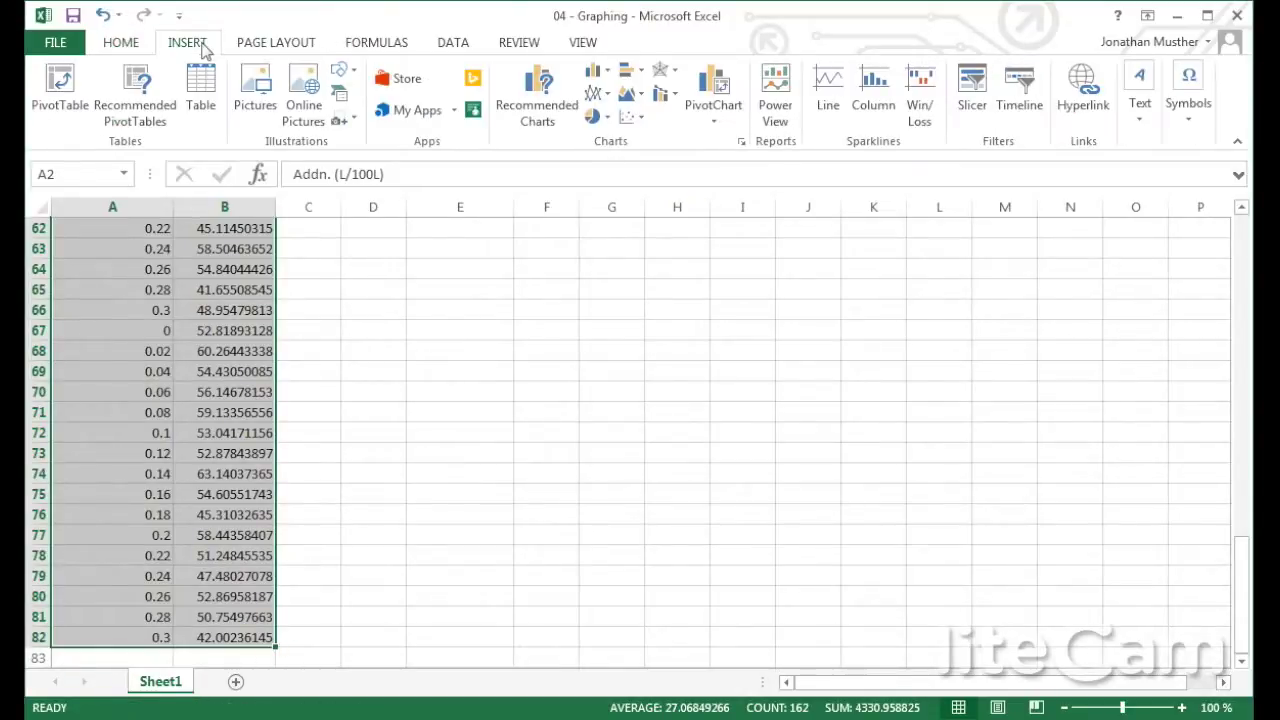
click(628, 117)
click(645, 182)
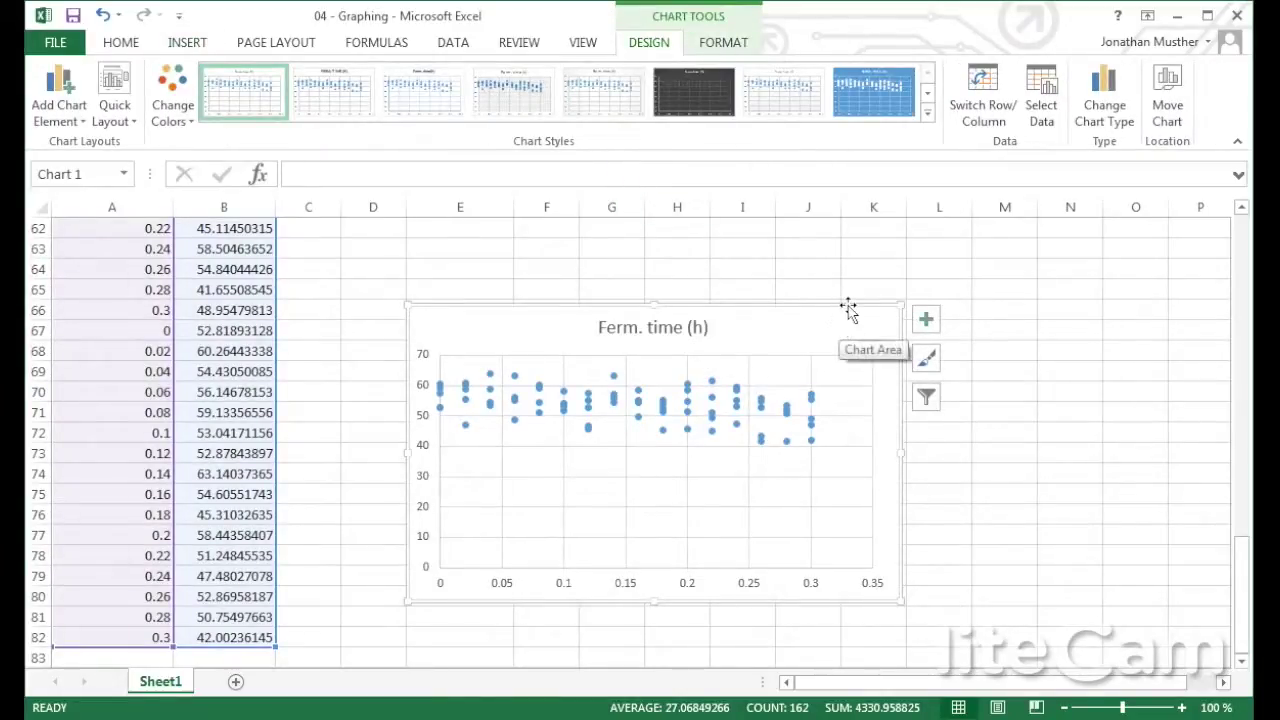
drag(853, 318, 926, 312)
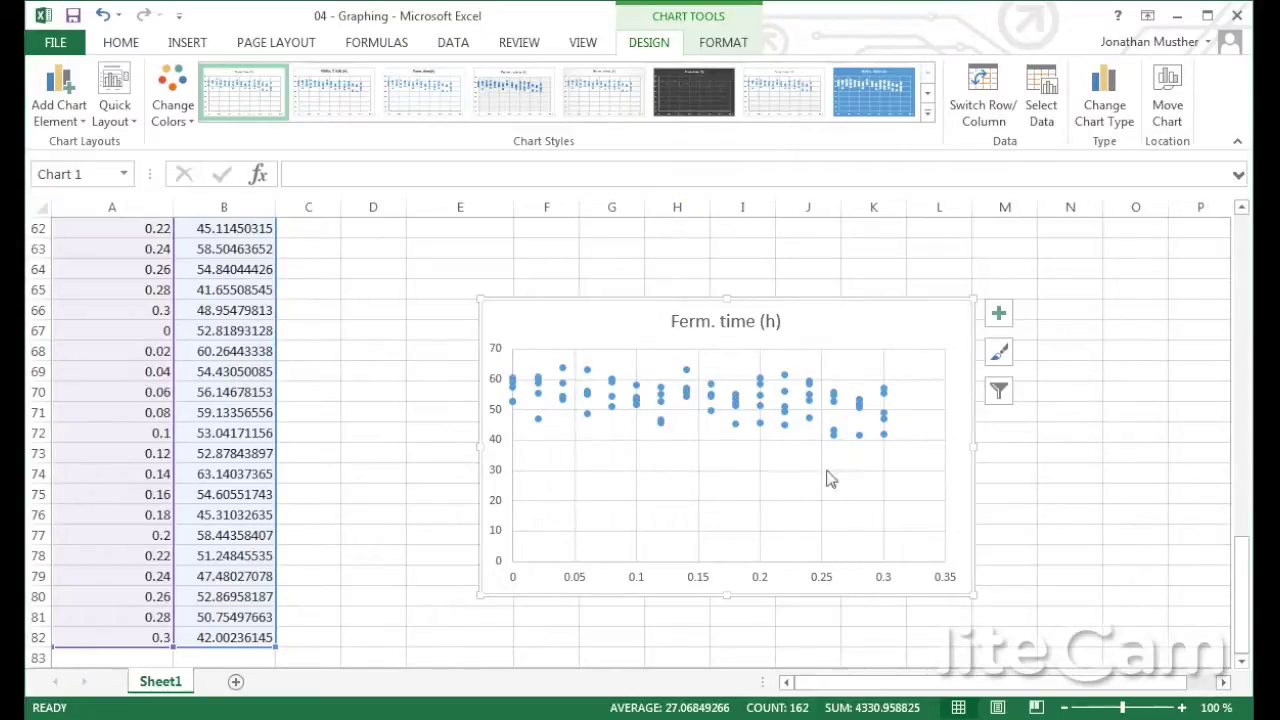
Set the Ferm. time chart's vertical axis bounds to a minimum of 40 and a maximum of 65.
double_click(500, 481)
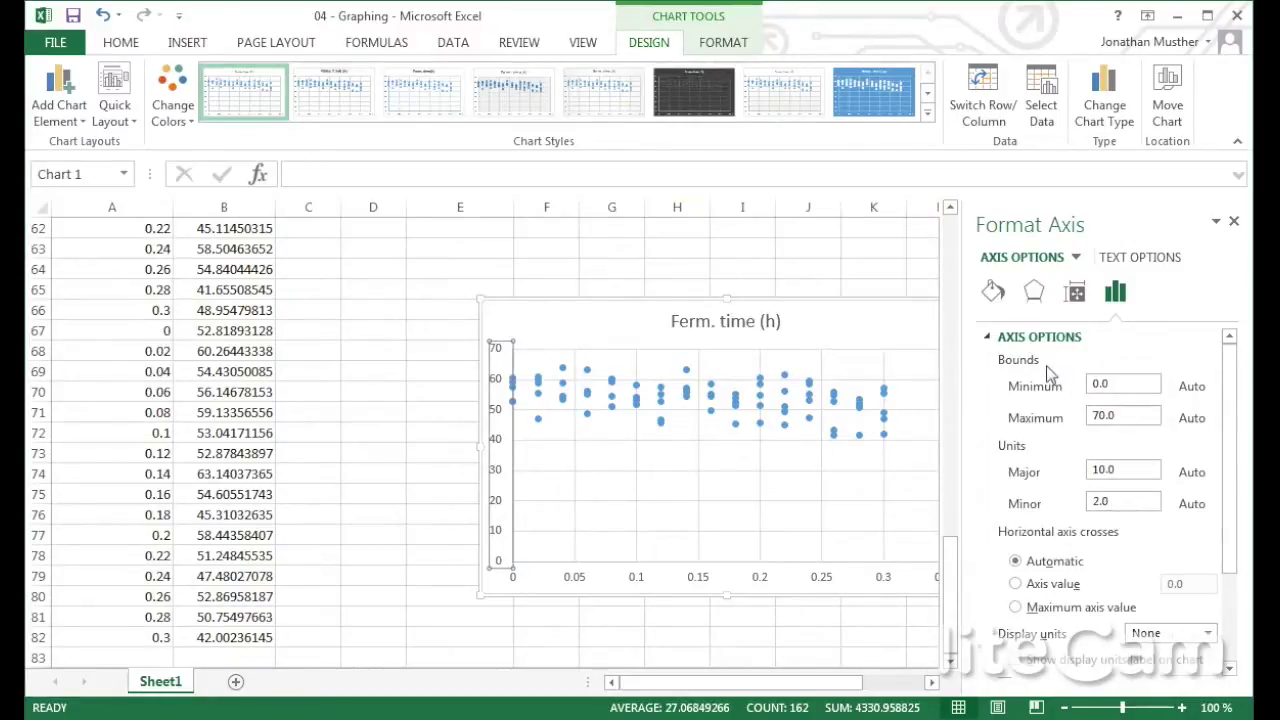
click(1077, 259)
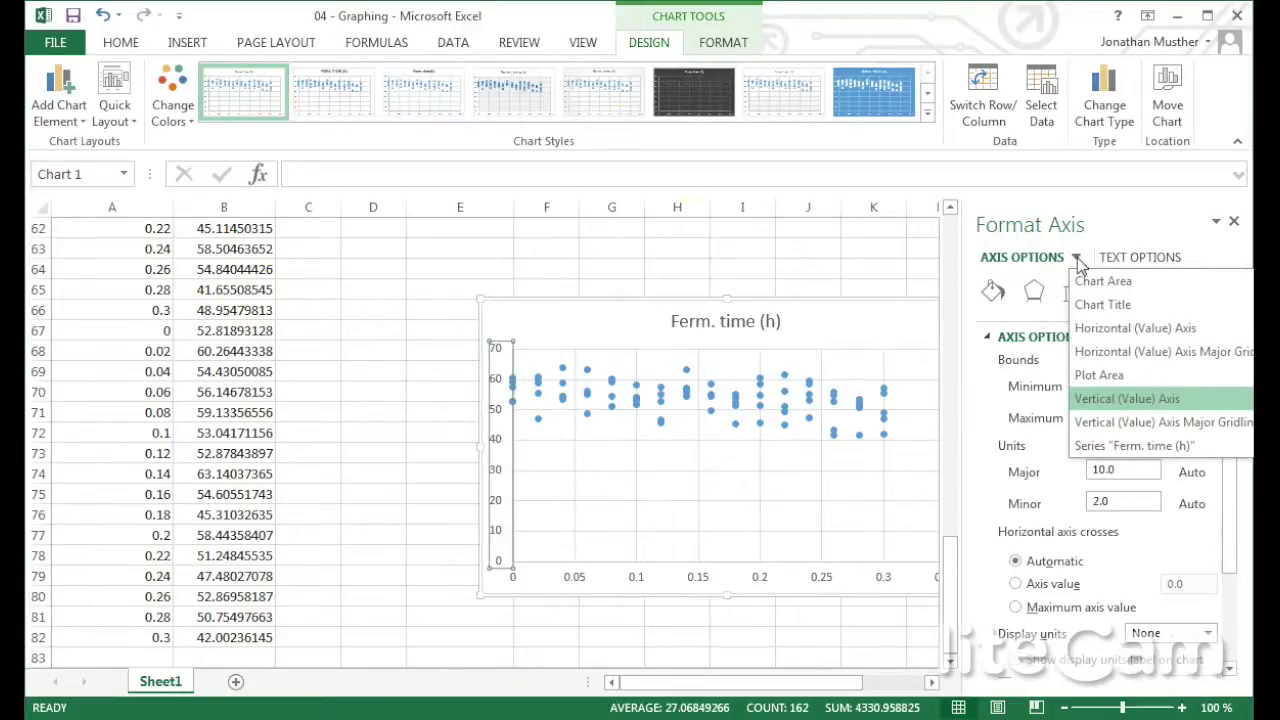
click(1078, 260)
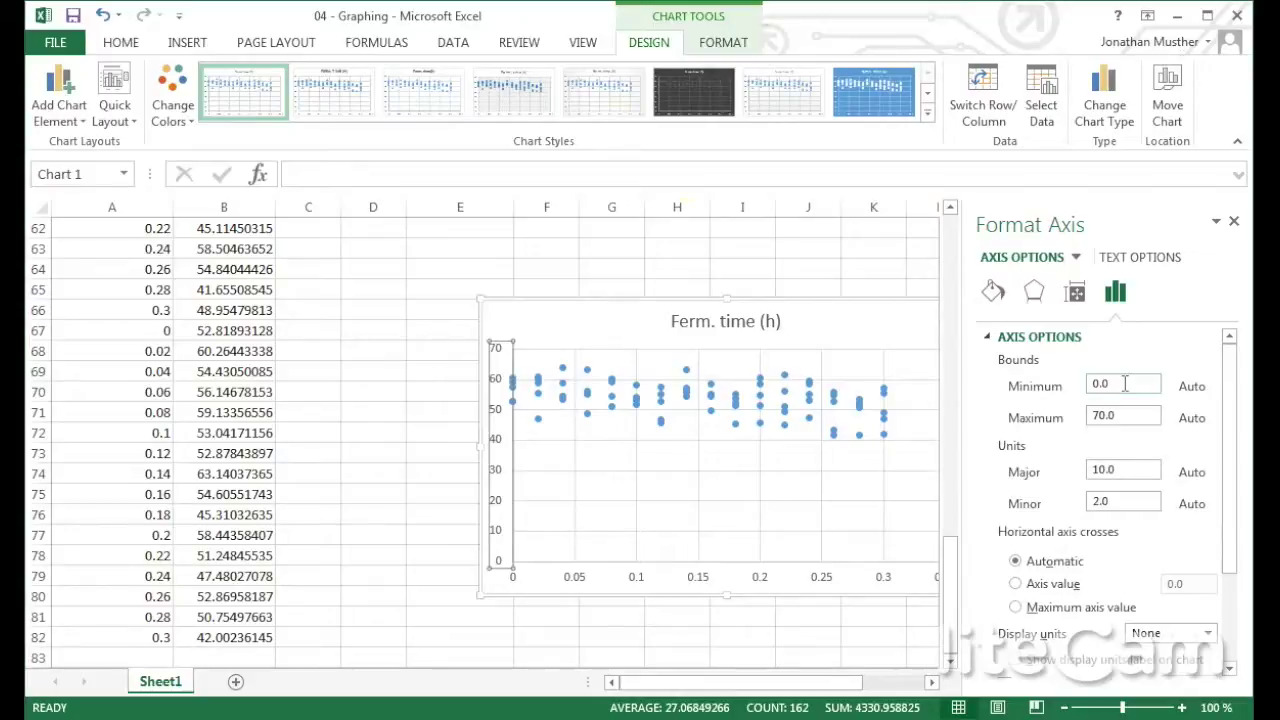
double_click(1125, 383)
text(40)
key(Return)
drag(1137, 414, 1088, 424)
text(65)
key(Return)
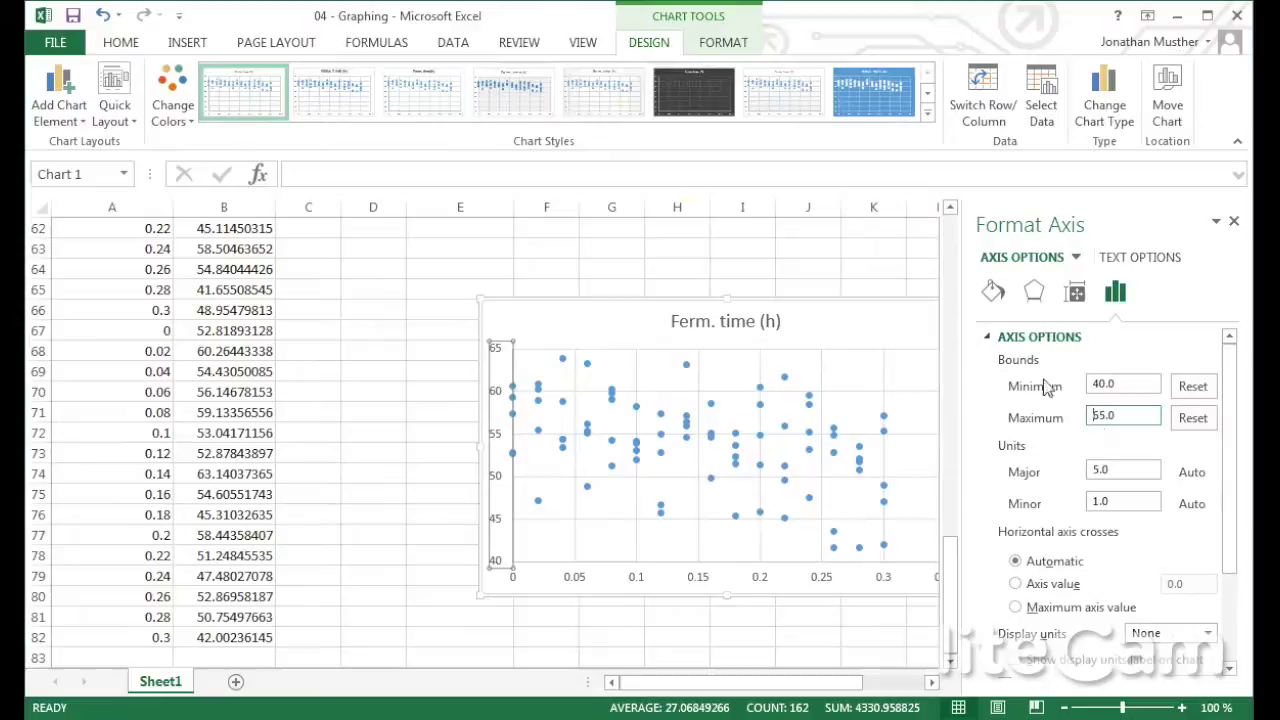
Set the horizontal axis maximum of the Ferm. time chart to 0.3, close the axis formatting and select the whole chart.
click(1076, 257)
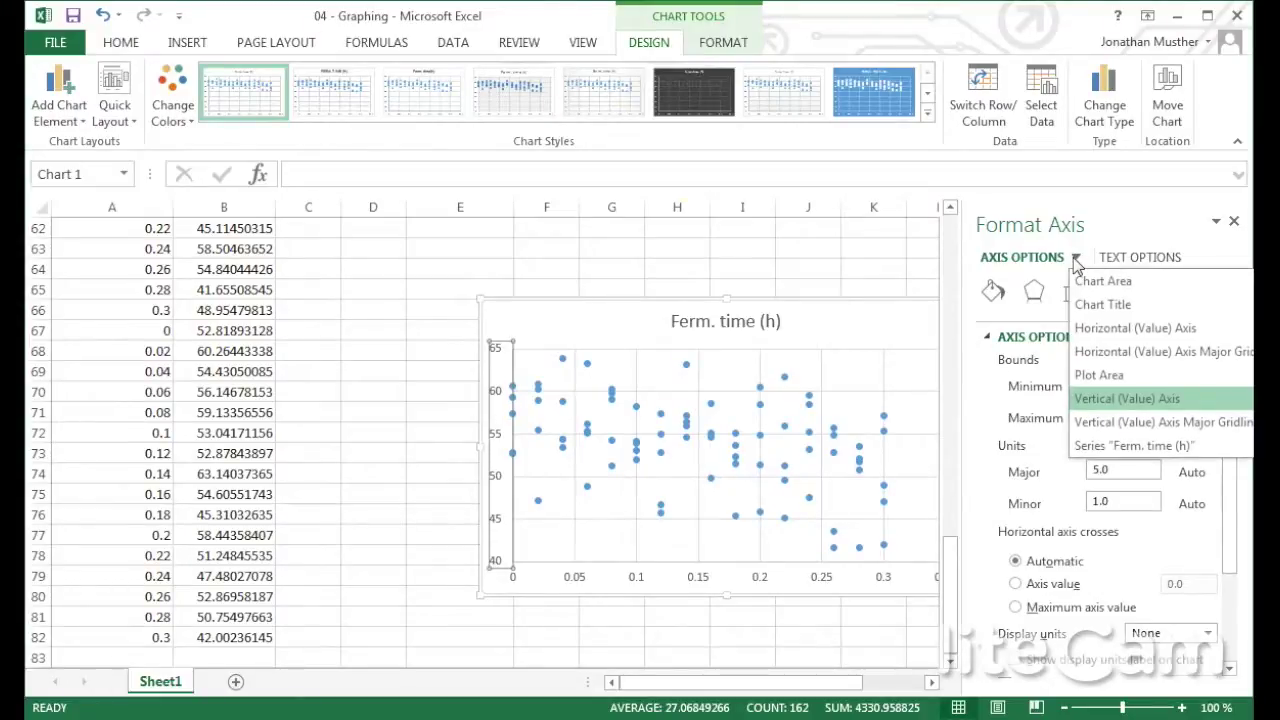
click(1105, 328)
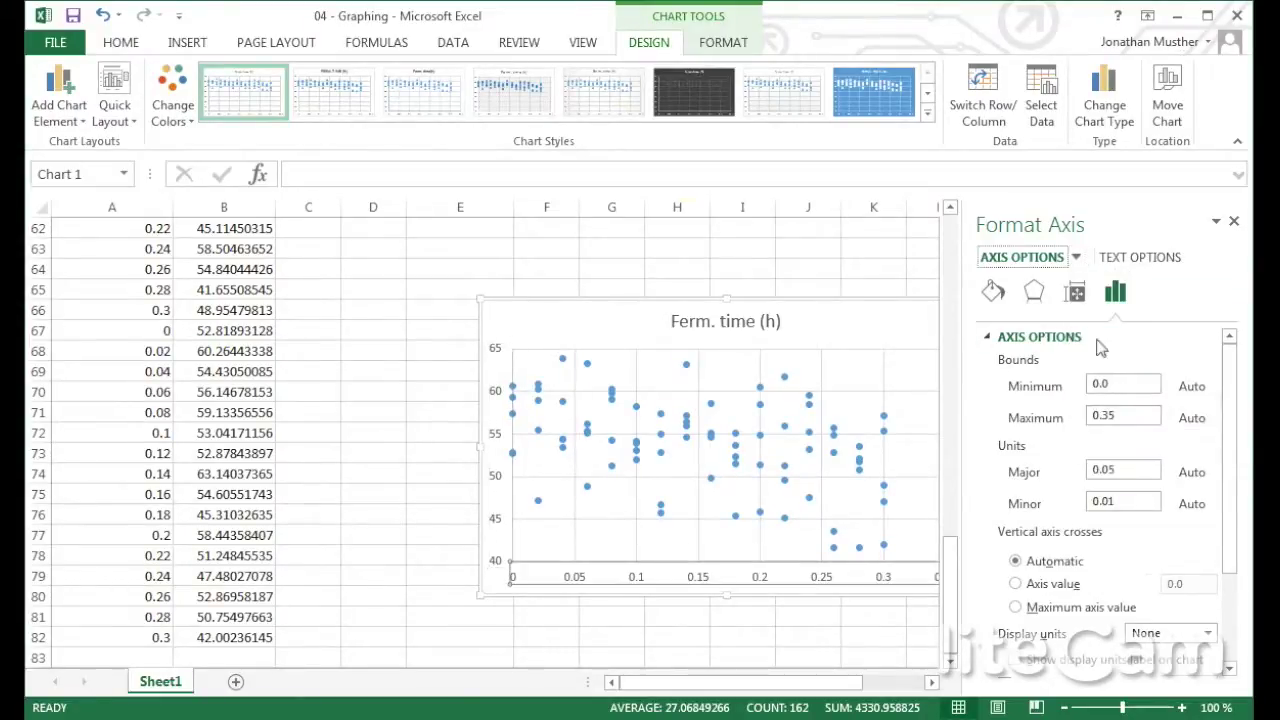
double_click(1112, 417)
text(0.3)
key(Return)
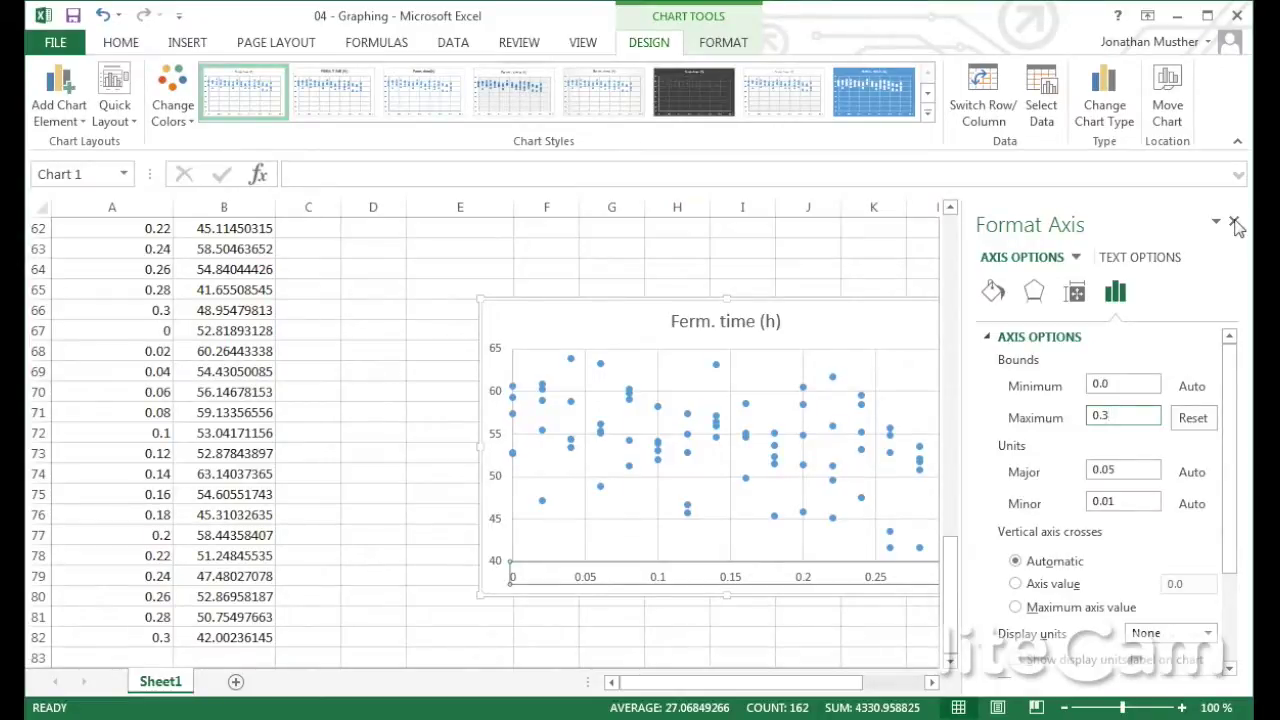
click(1236, 225)
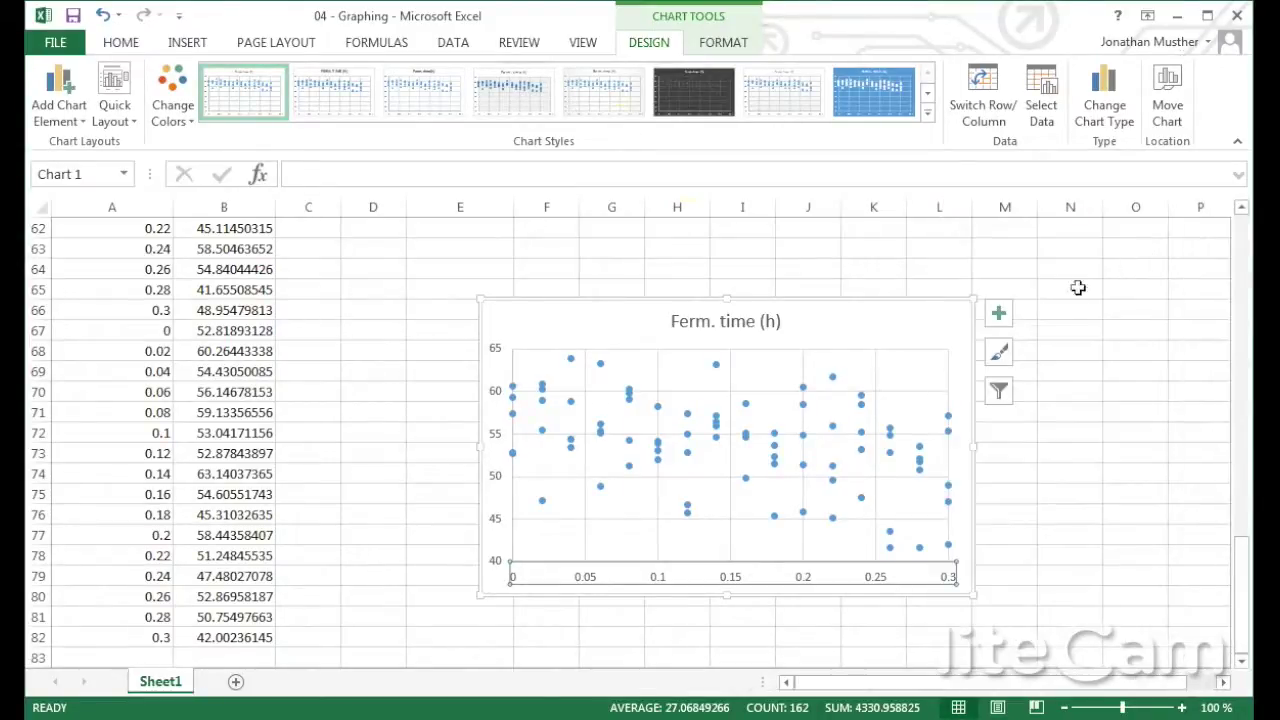
click(943, 331)
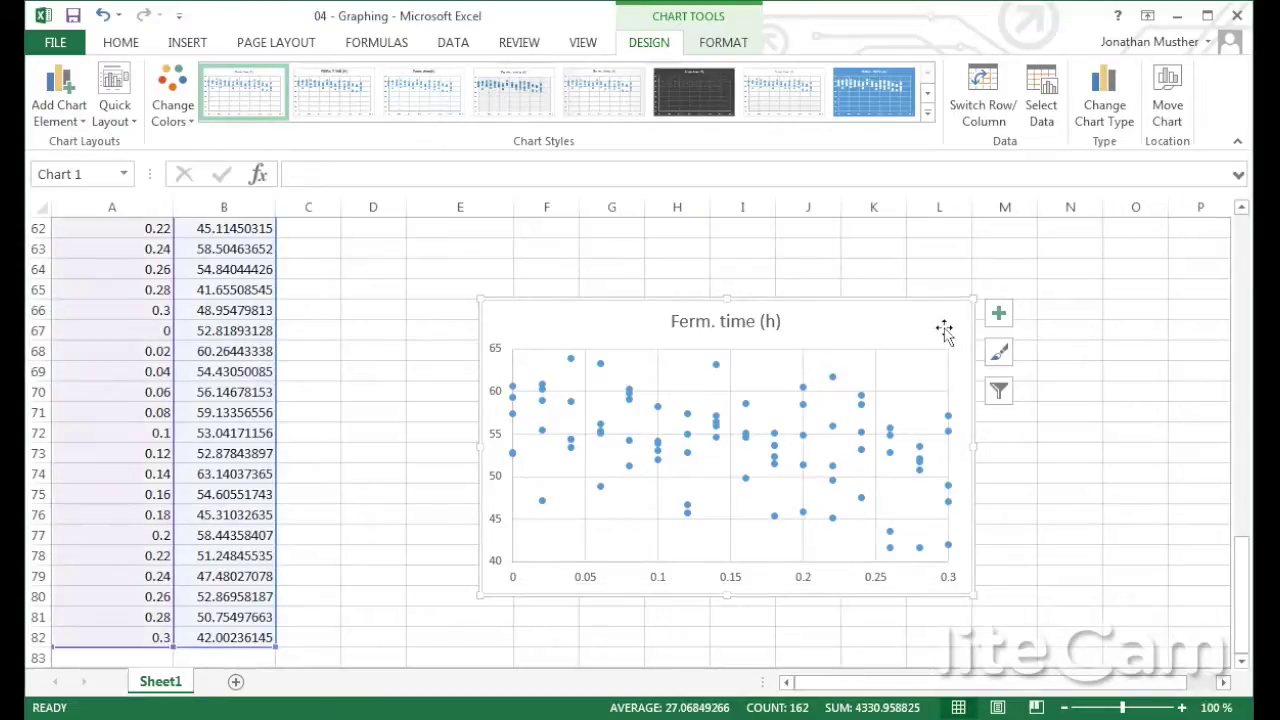
Add a linear trendline to the Ferm. time scatter chart.
click(998, 316)
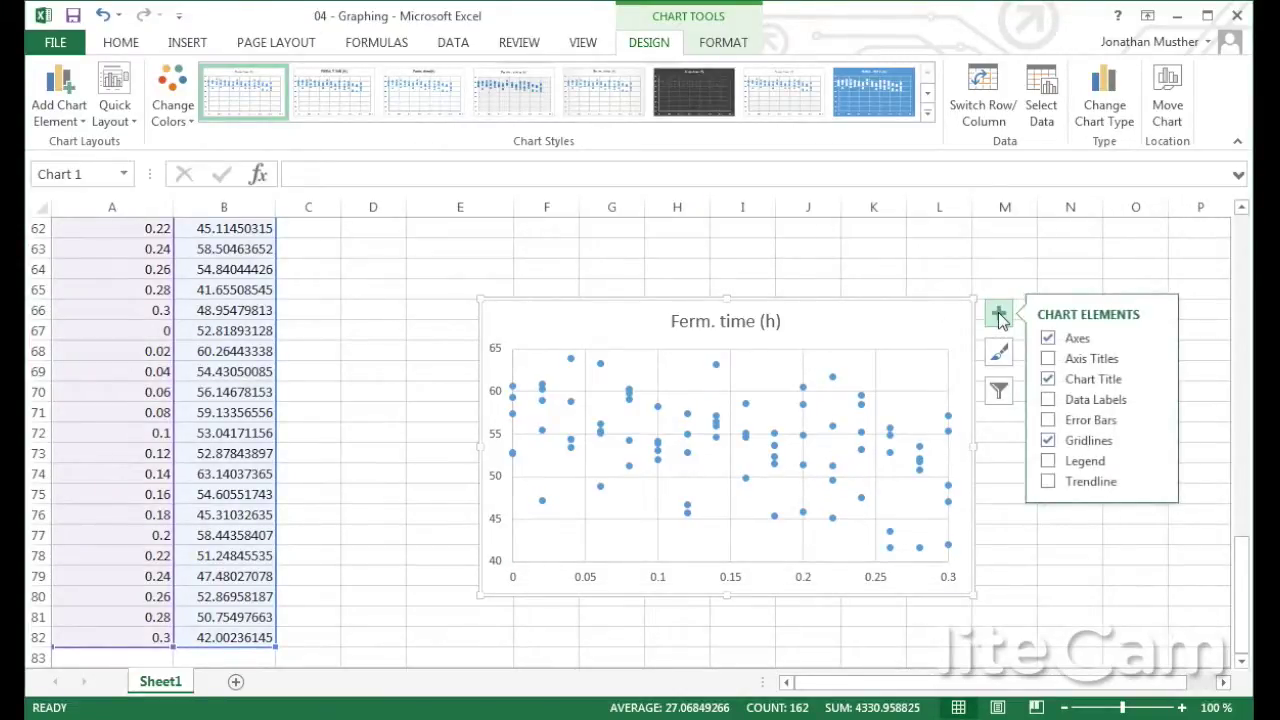
click(1048, 482)
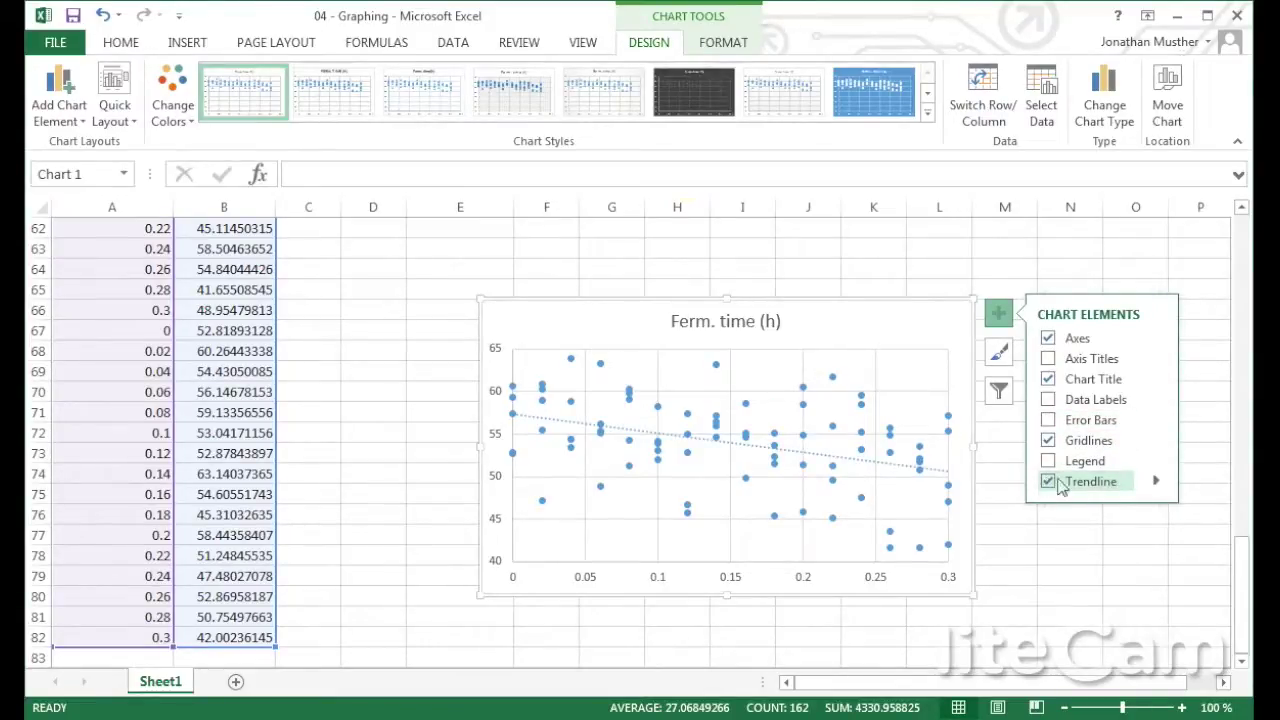
click(1156, 483)
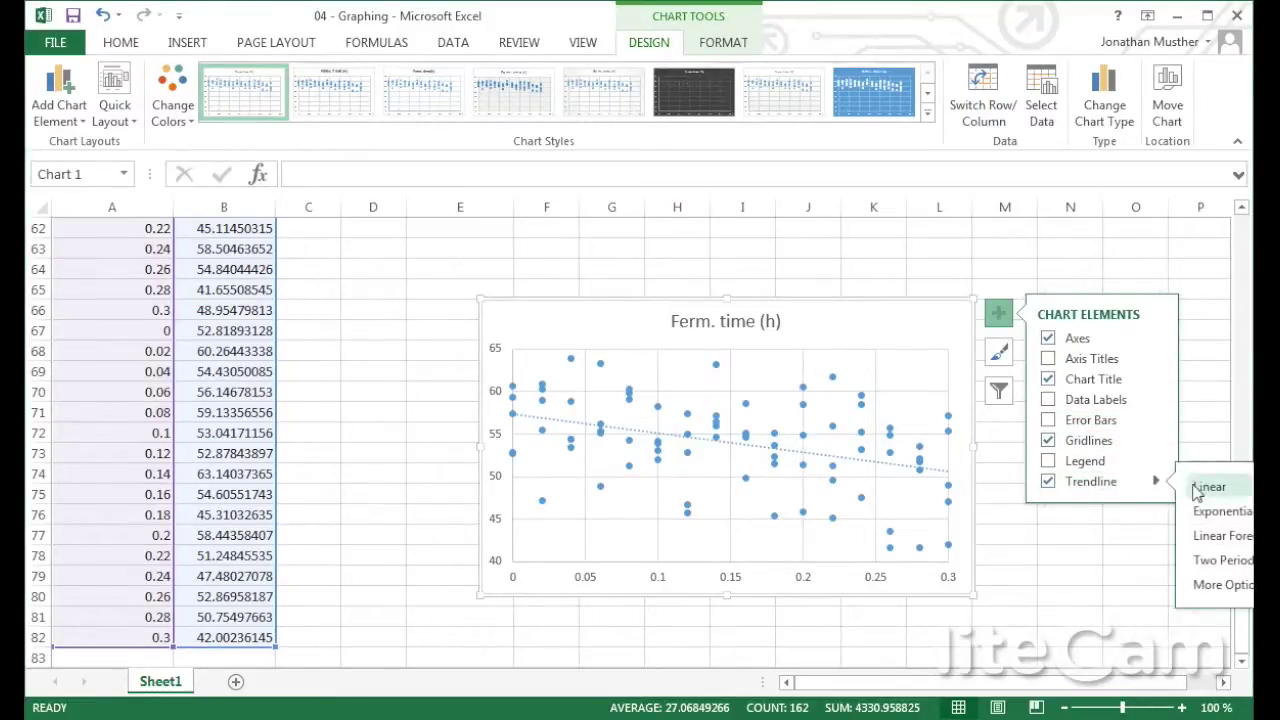
click(1203, 487)
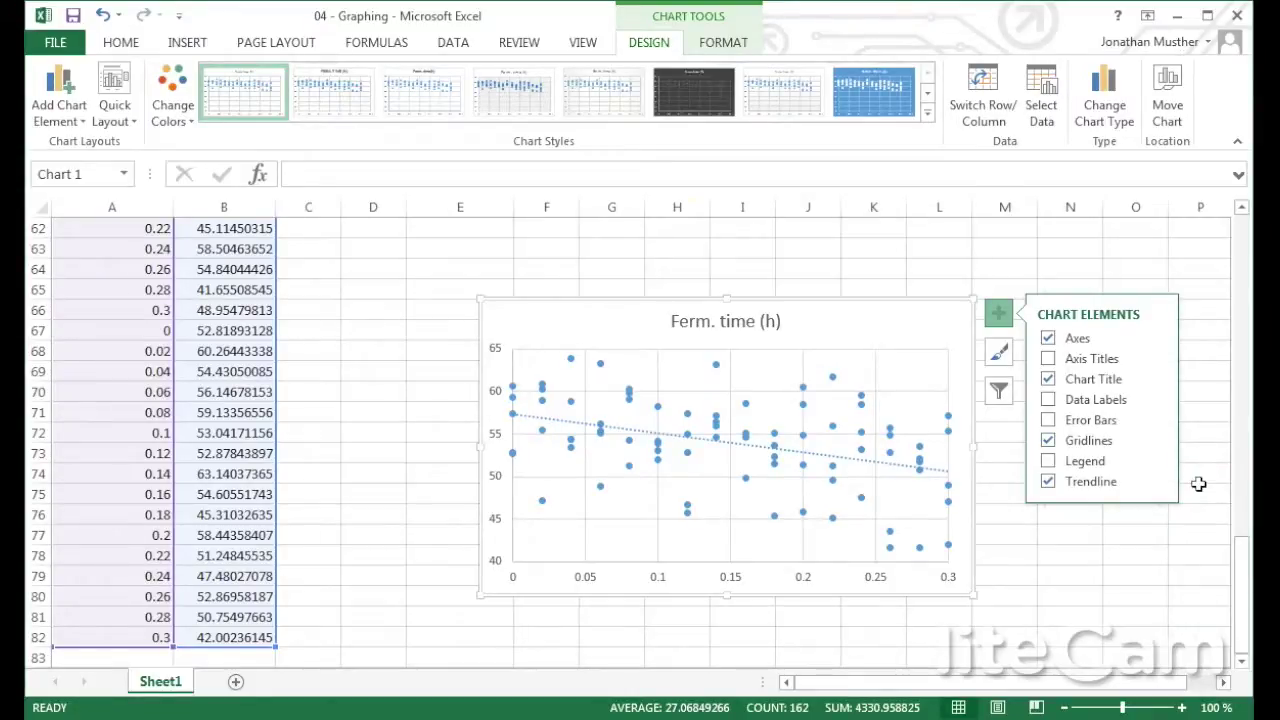
click(897, 466)
click(1034, 536)
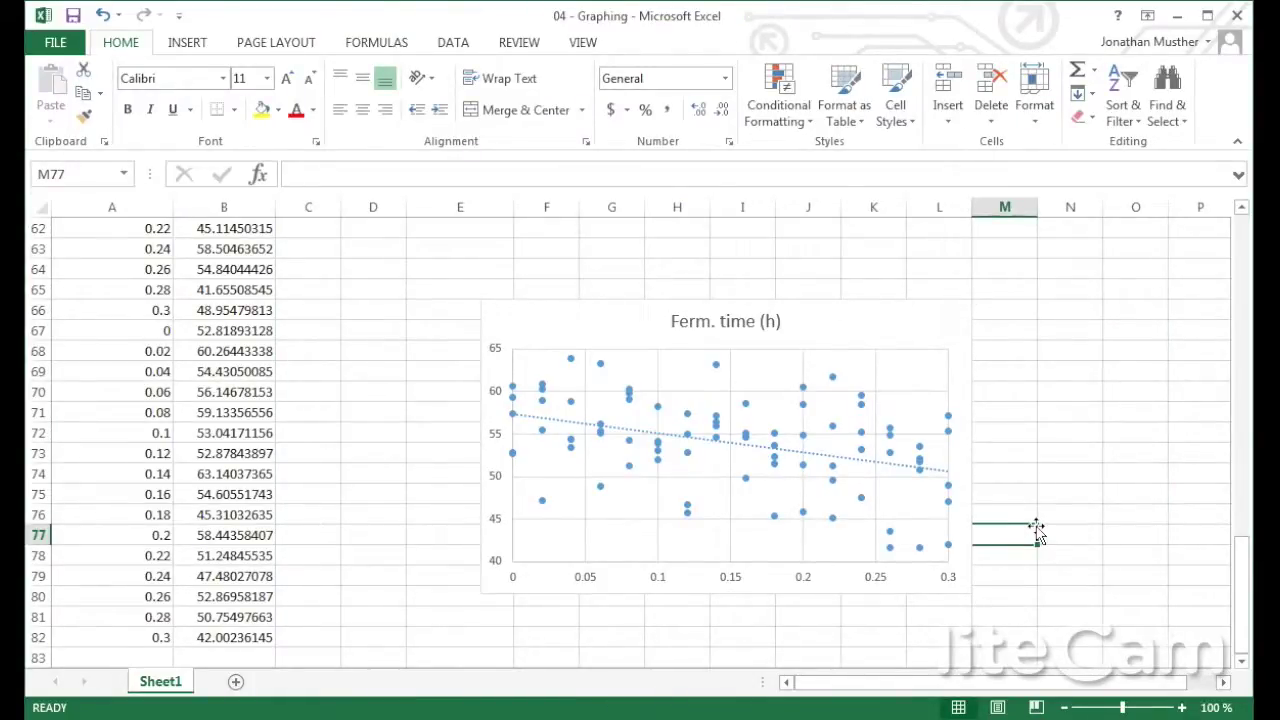
Display the trendline's equation and R-squared value on the Ferm. time chart and move the label above the plot area, beside the title.
double_click(893, 472)
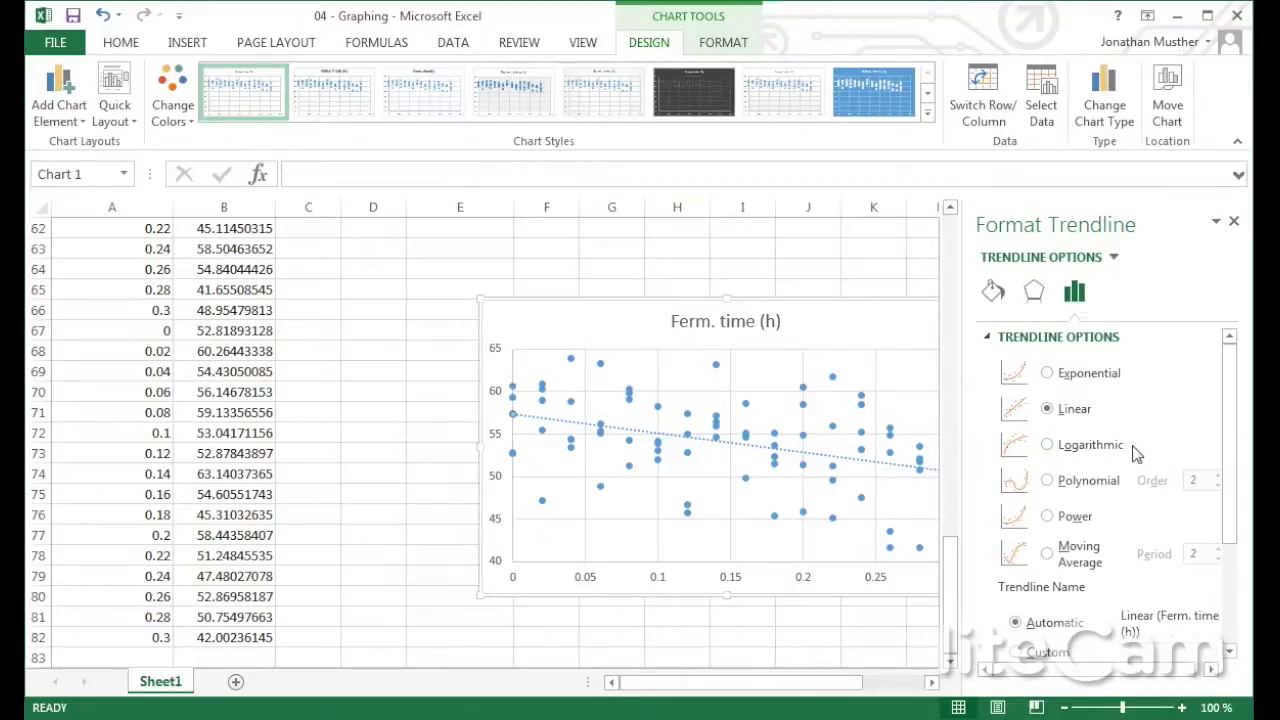
scroll(1130, 450, down, 3)
scroll(1130, 455, down, 1)
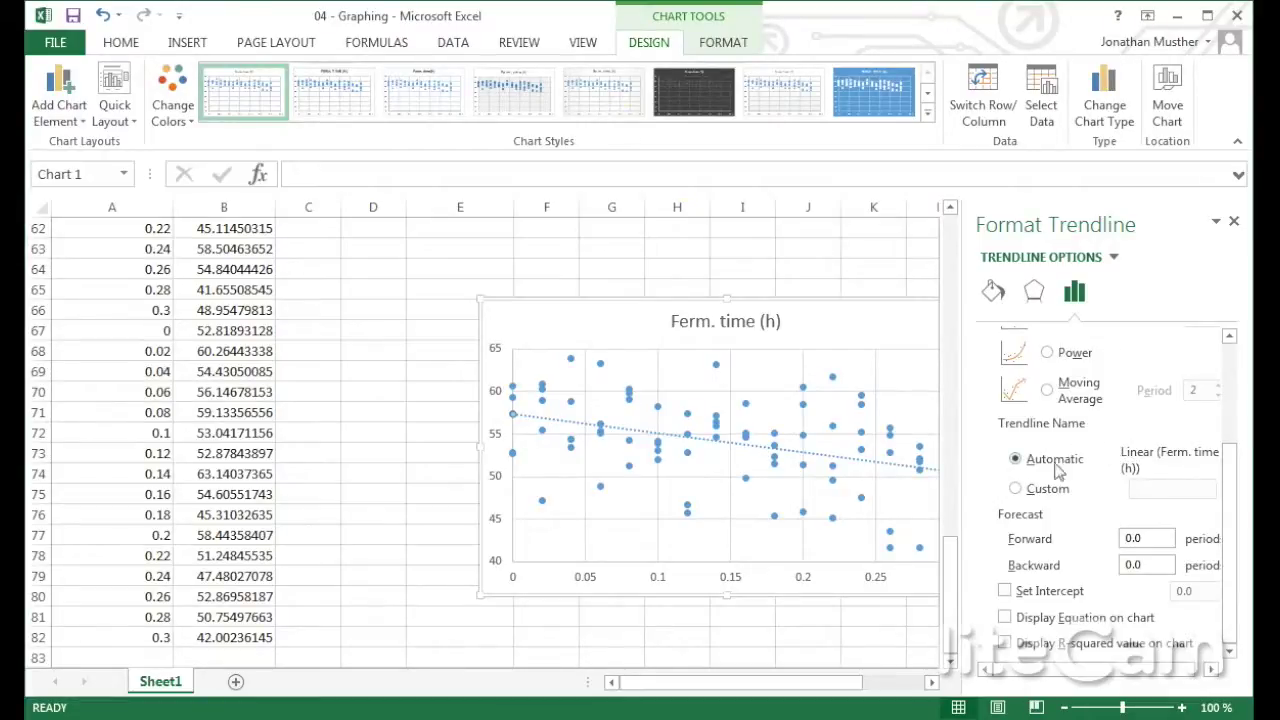
click(1004, 644)
click(1004, 618)
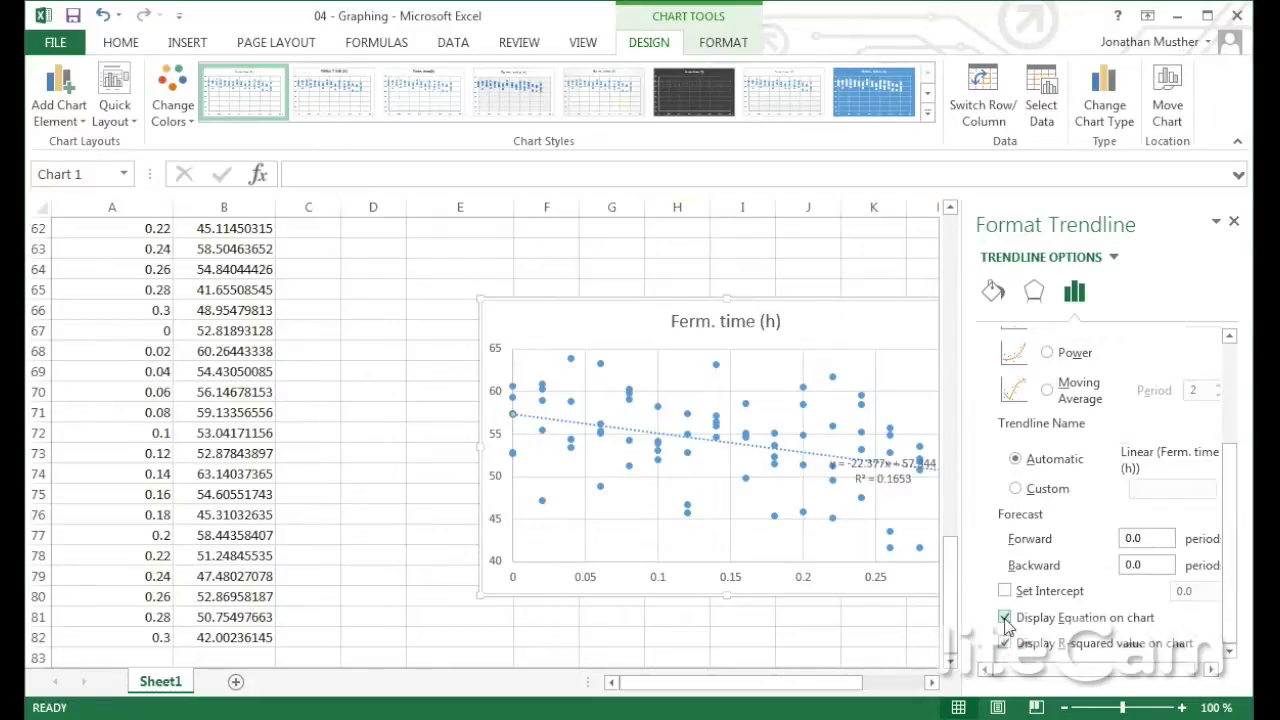
drag(884, 468, 882, 308)
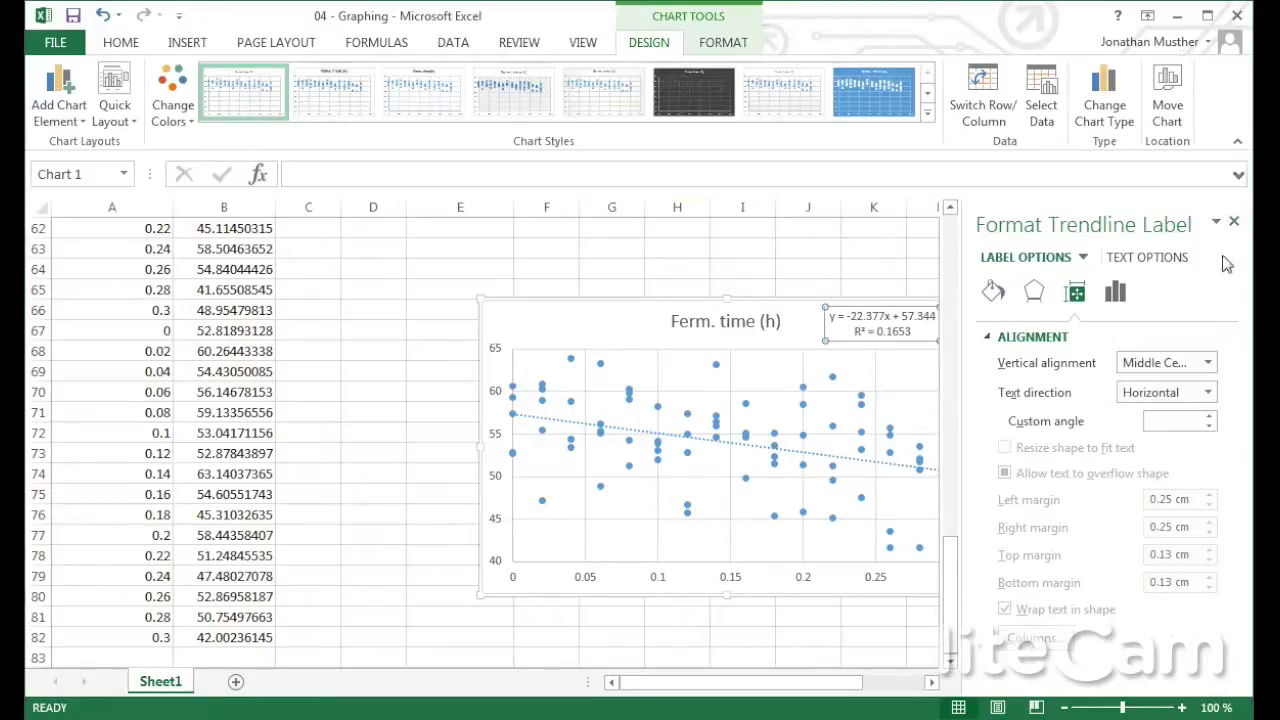
click(1234, 221)
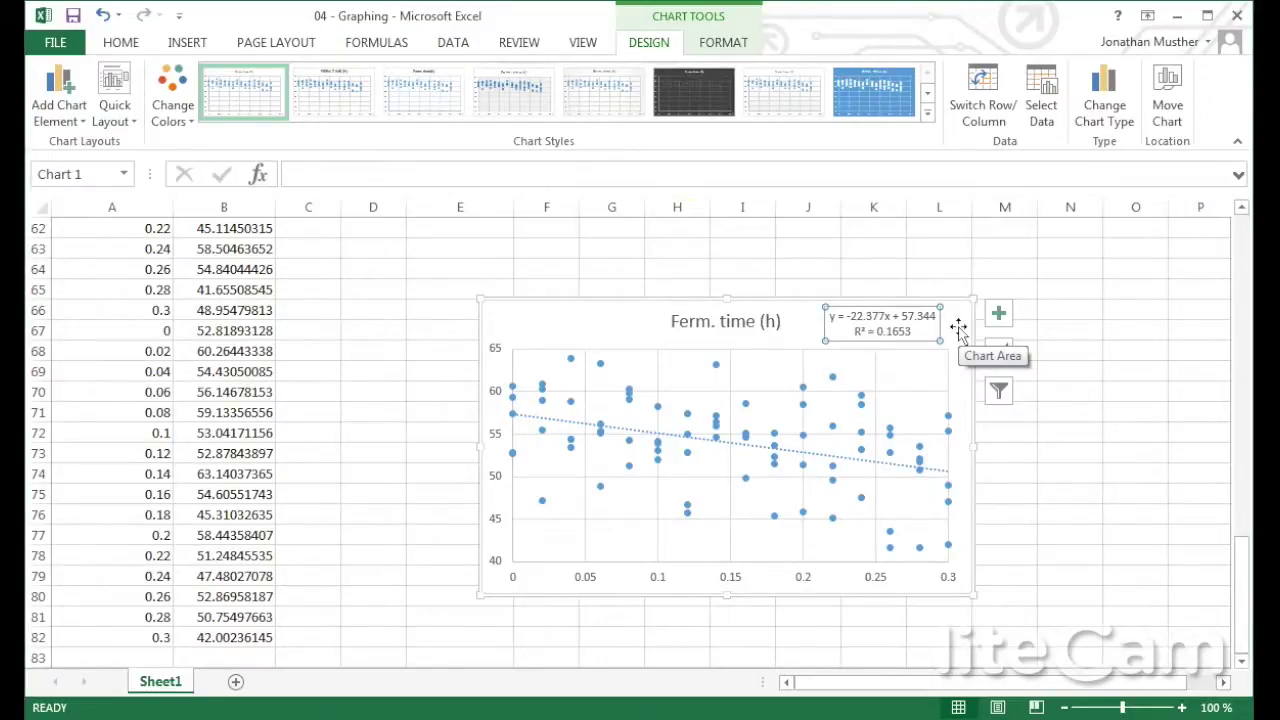
click(1047, 400)
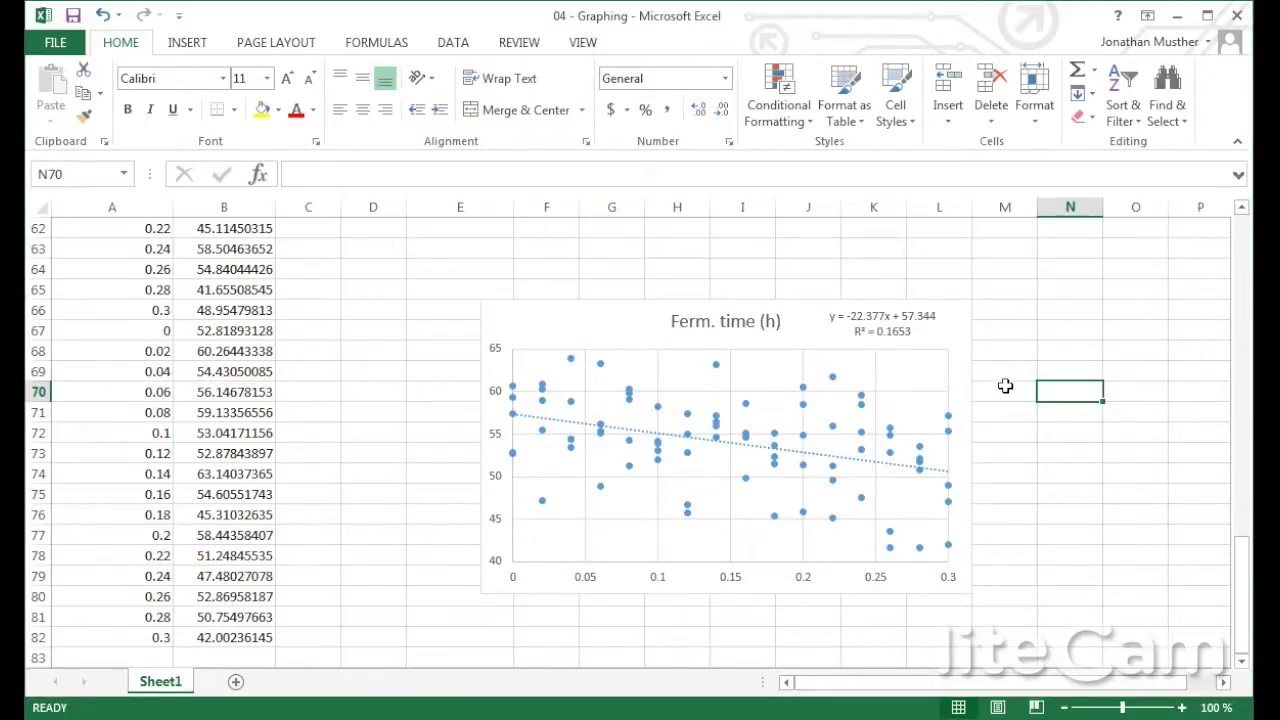
Calculate the average of the five replicates F3:J3 in cell K3 with the AVERAGE function.
scroll(937, 328, down, 3)
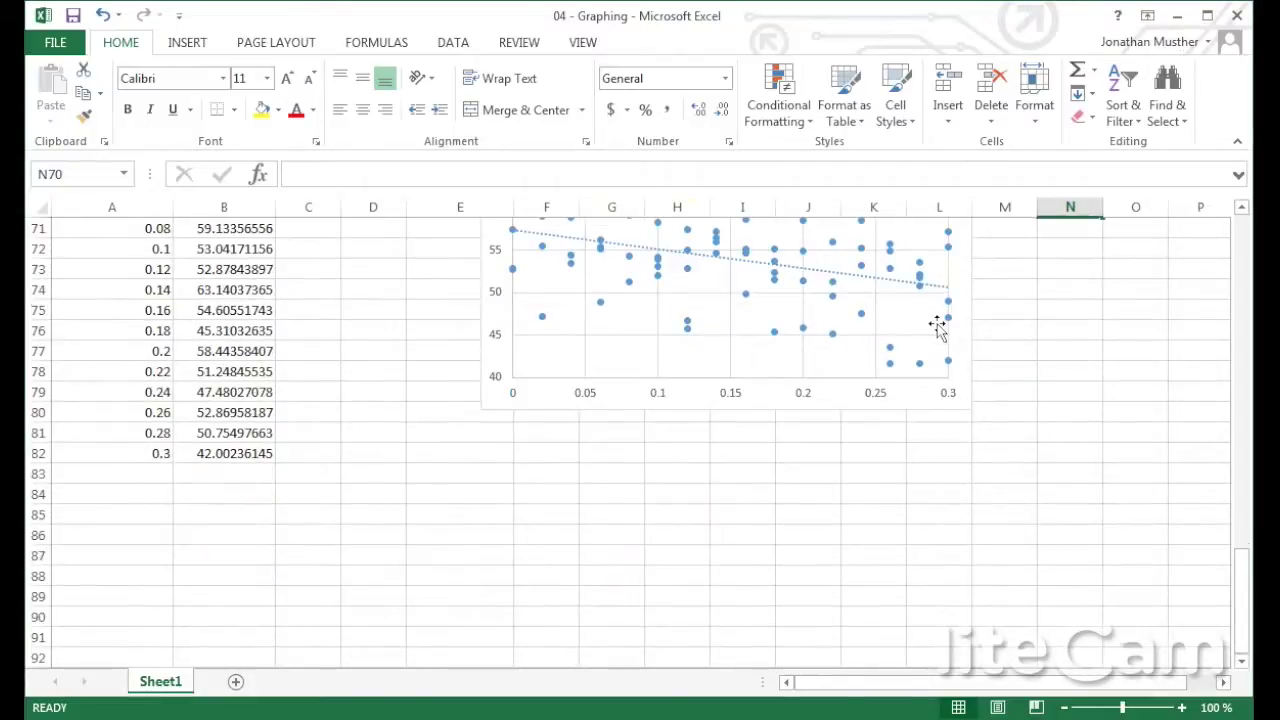
scroll(937, 328, up, 7)
scroll(945, 340, up, 16)
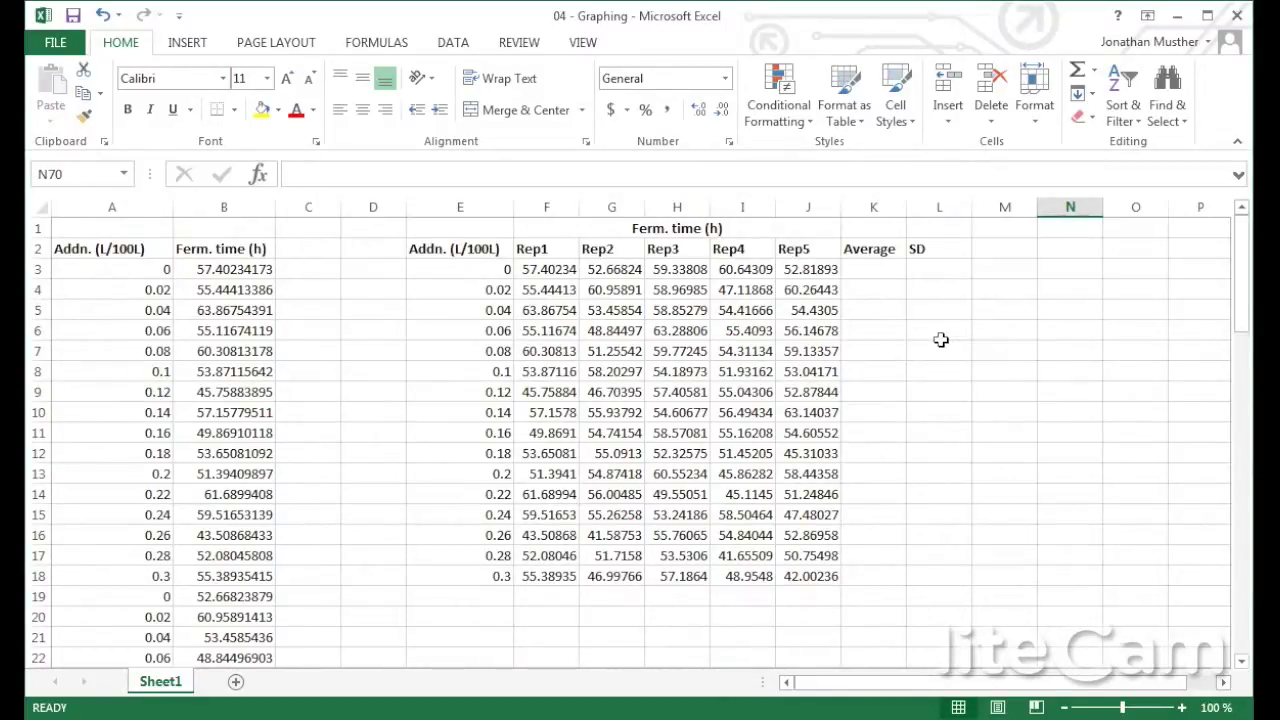
click(883, 266)
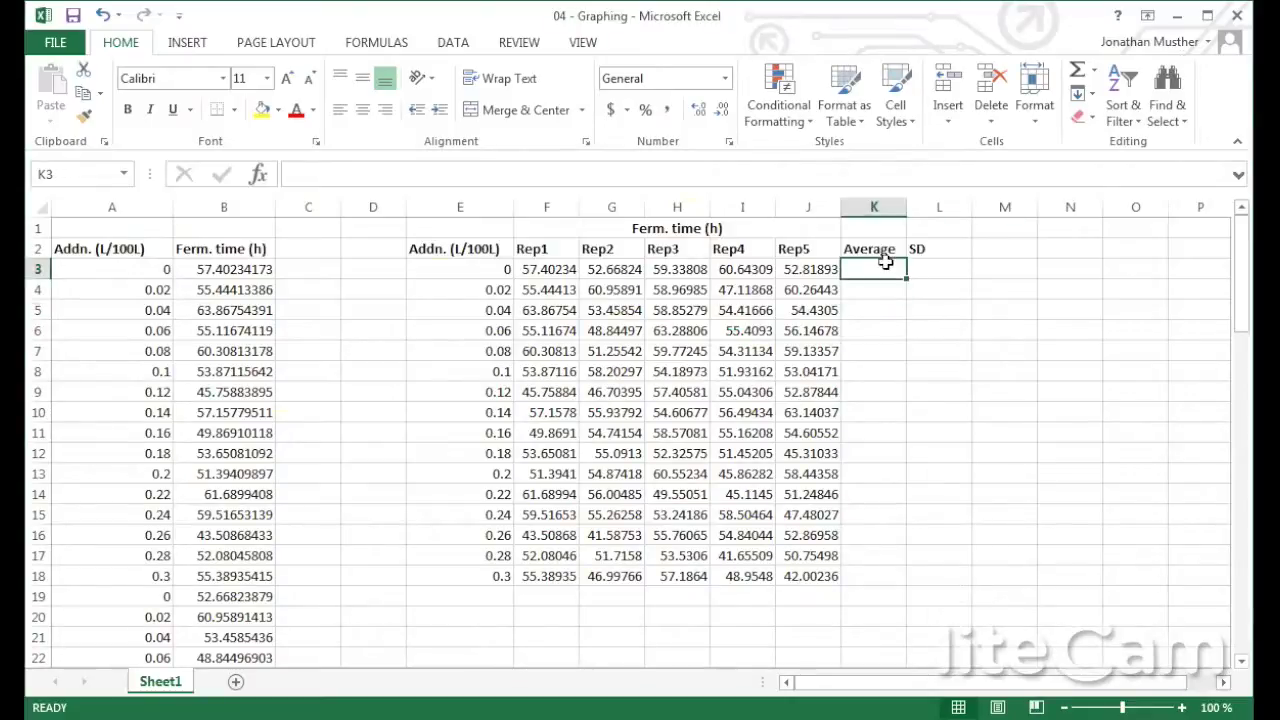
click(782, 176)
text(=average)
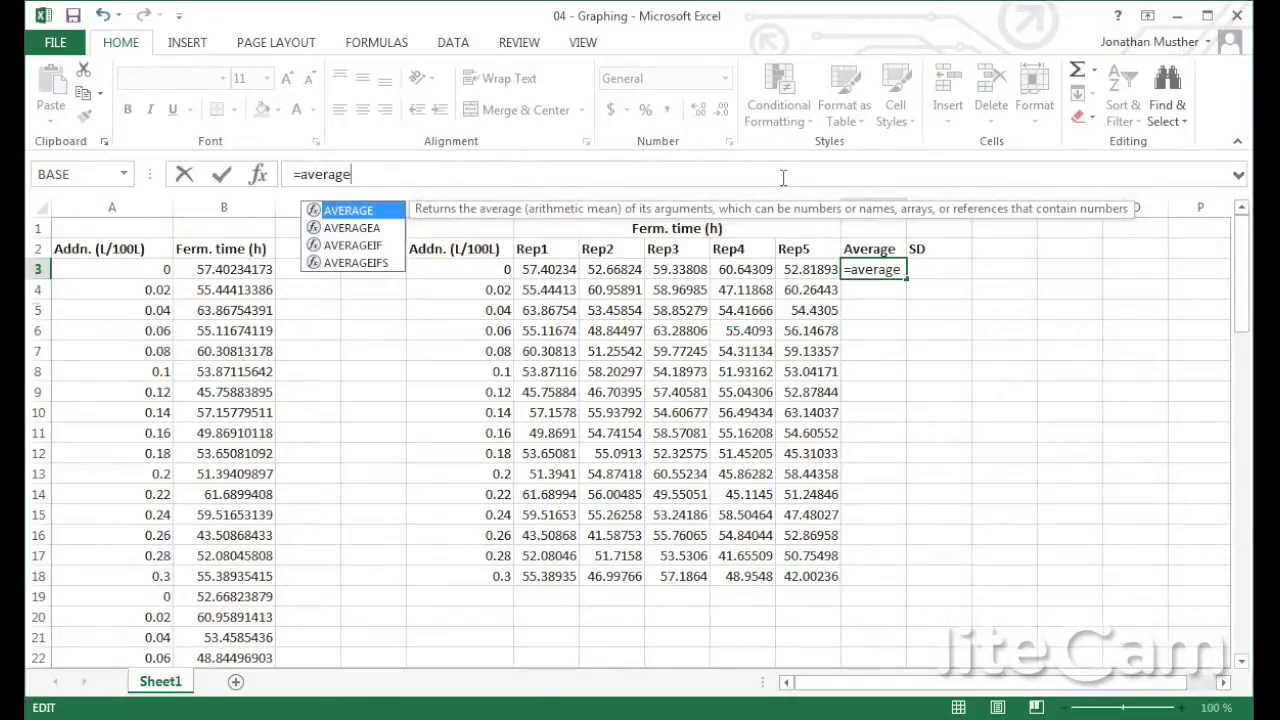
text(()
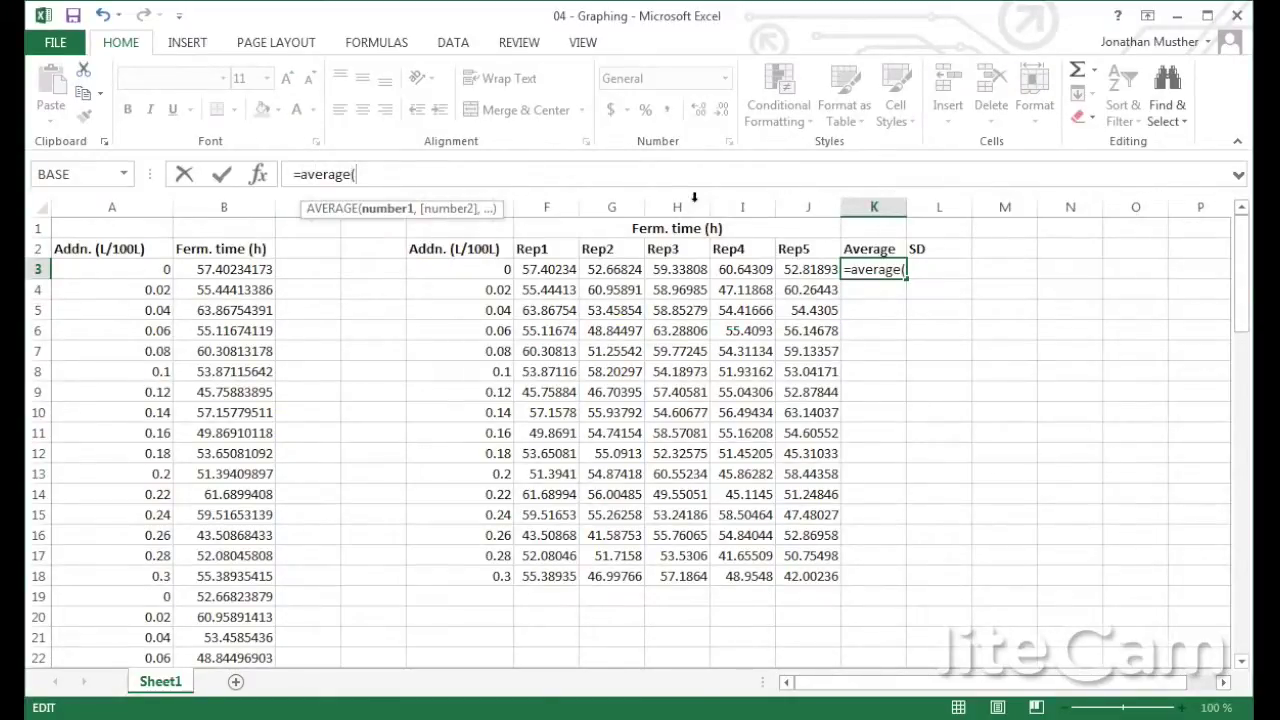
drag(557, 277, 830, 268)
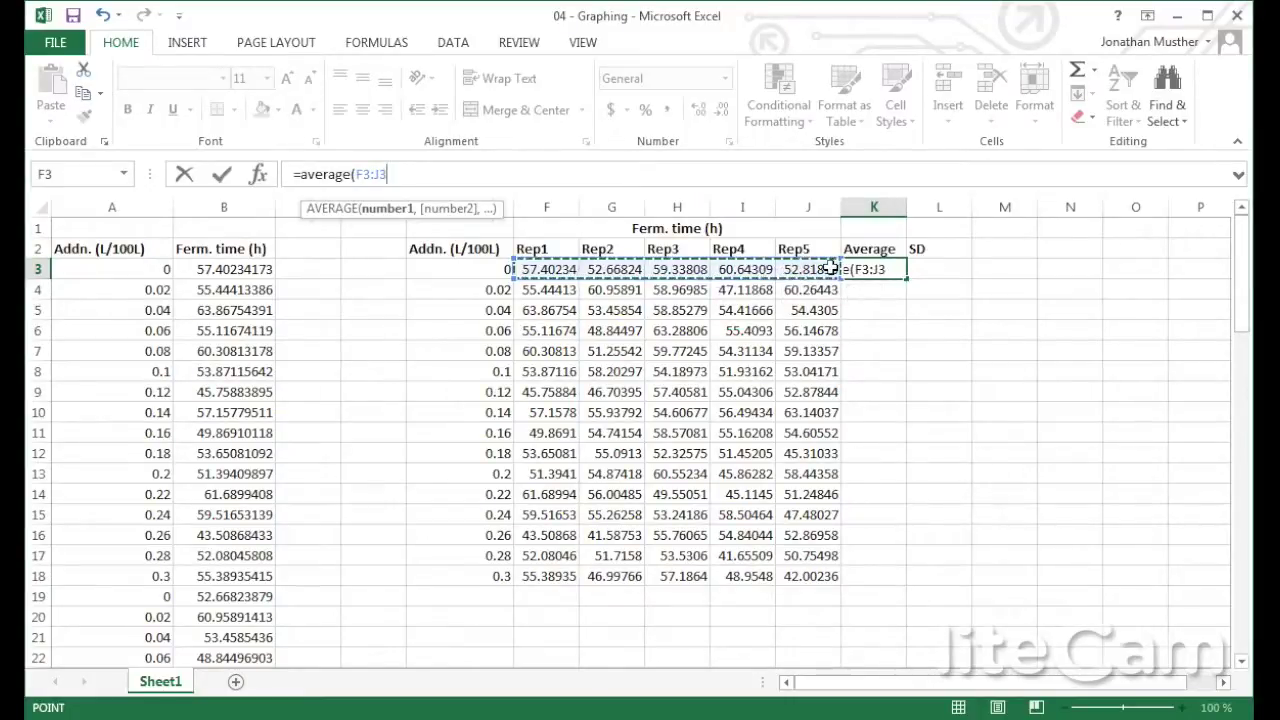
key(Return)
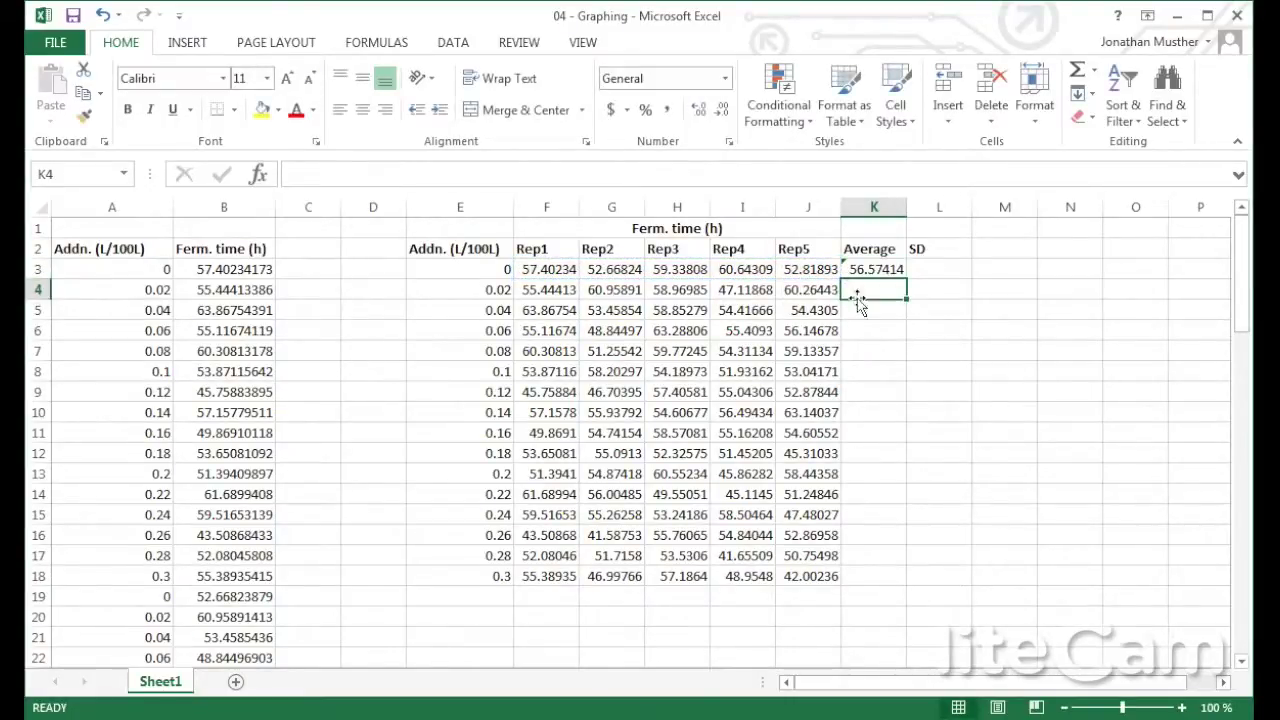
Calculate the standard deviation of F3:J3 in cell L3 with STDEV.S, and fill the Average and SD formulas down to row 18.
click(927, 272)
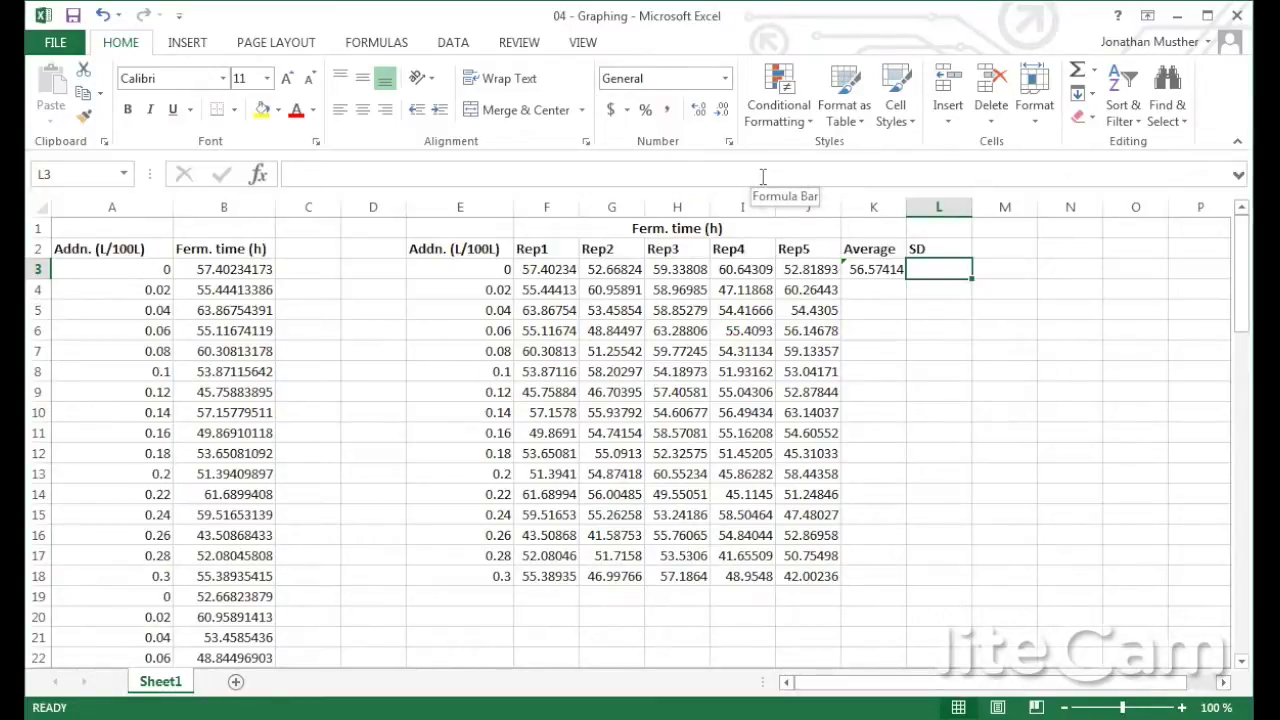
text(=s)
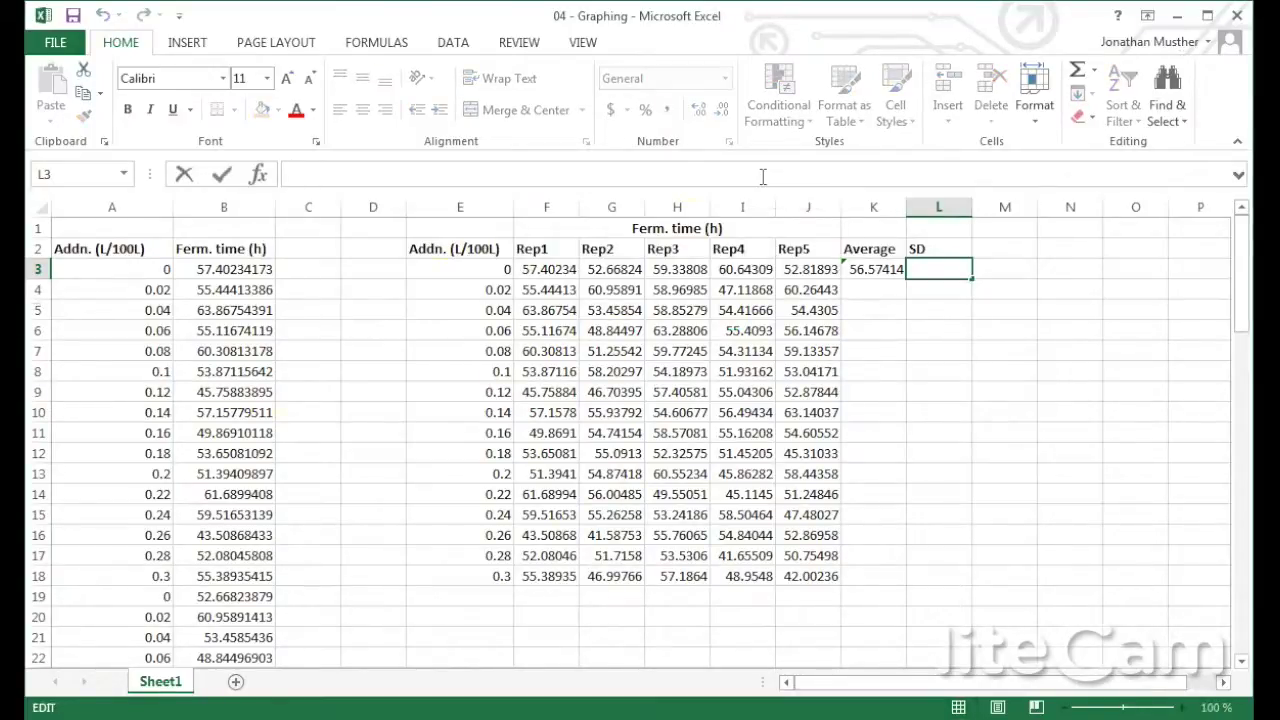
text(td)
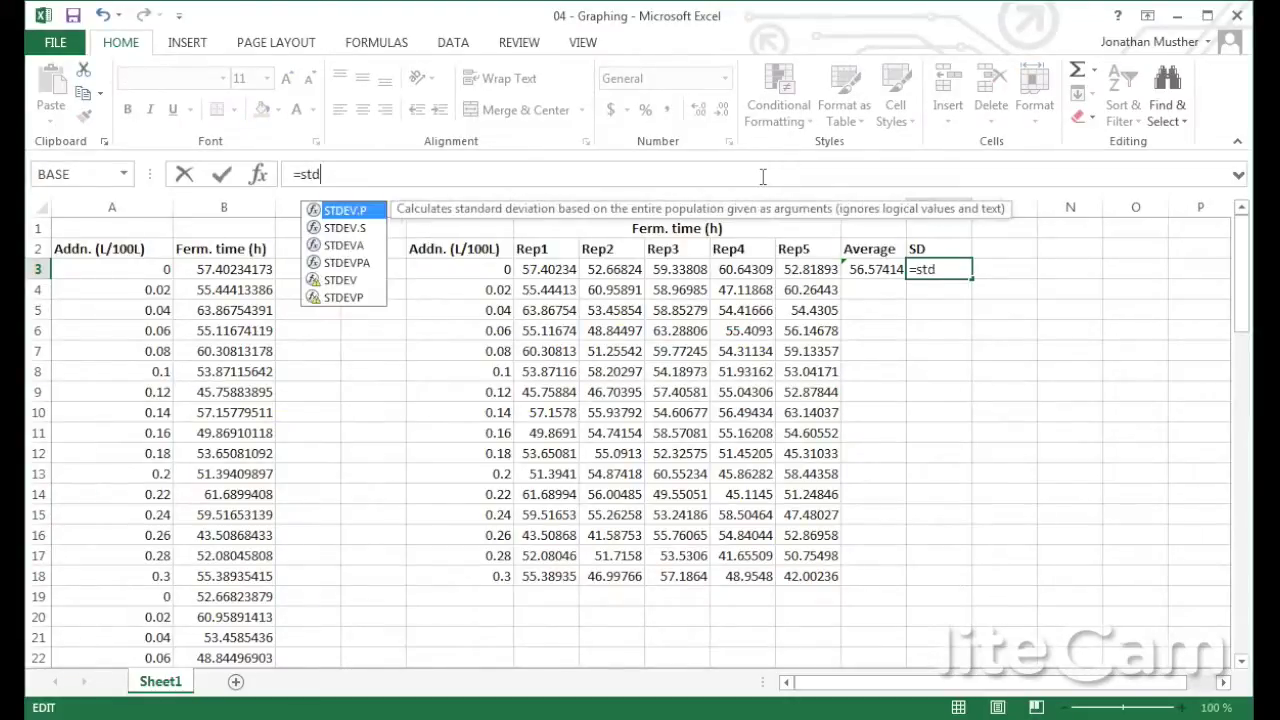
text(ev.s)
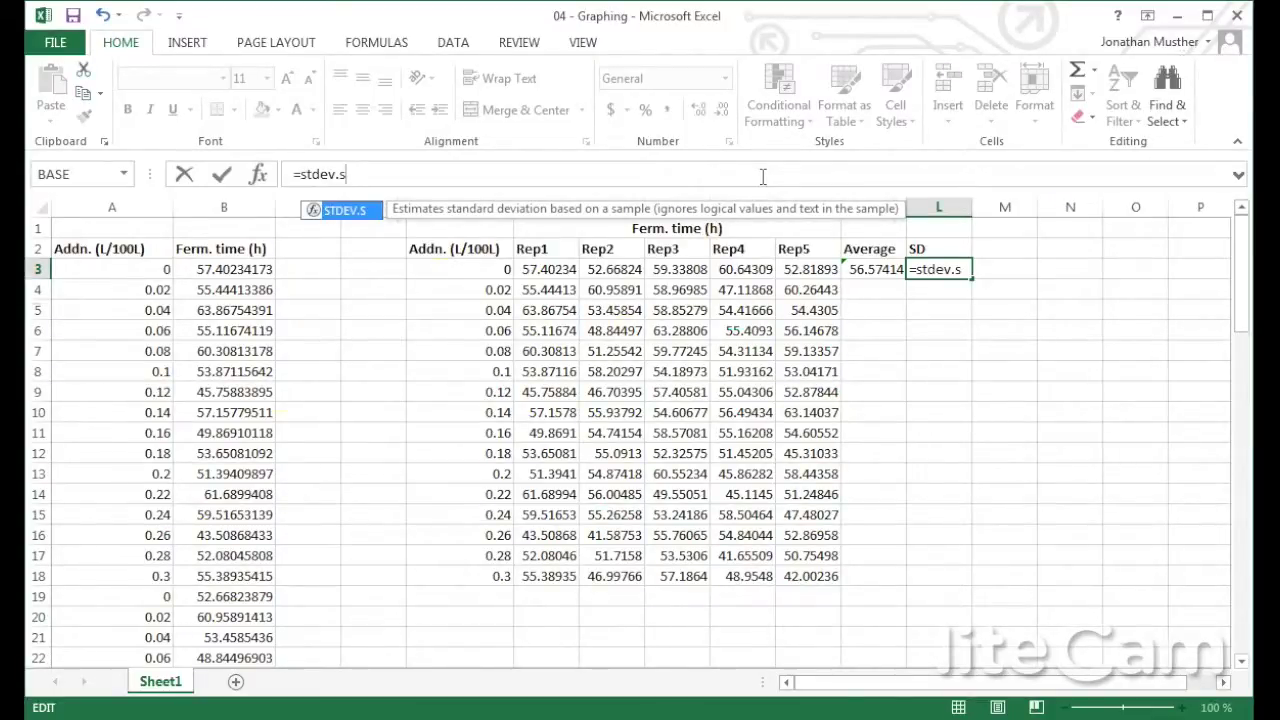
key(BackSpace)
key(BackSpace)
key(BackSpace)
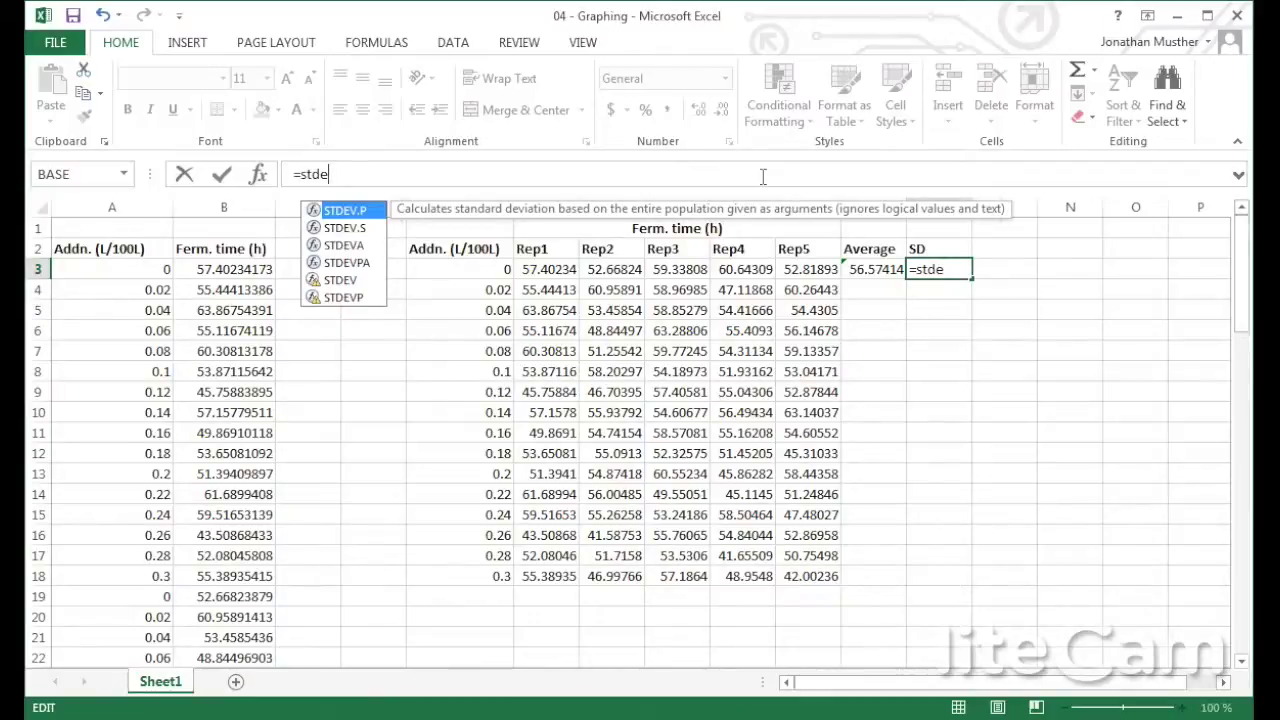
text(v)
text(.s)
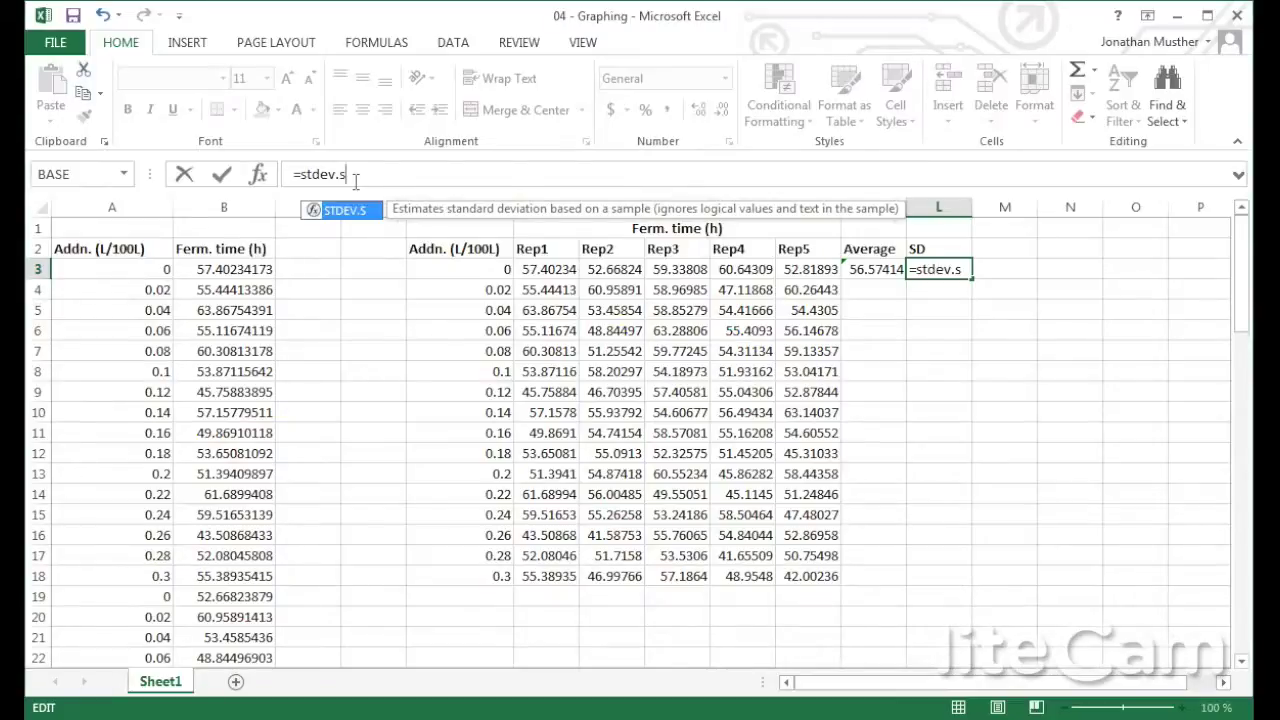
text(()
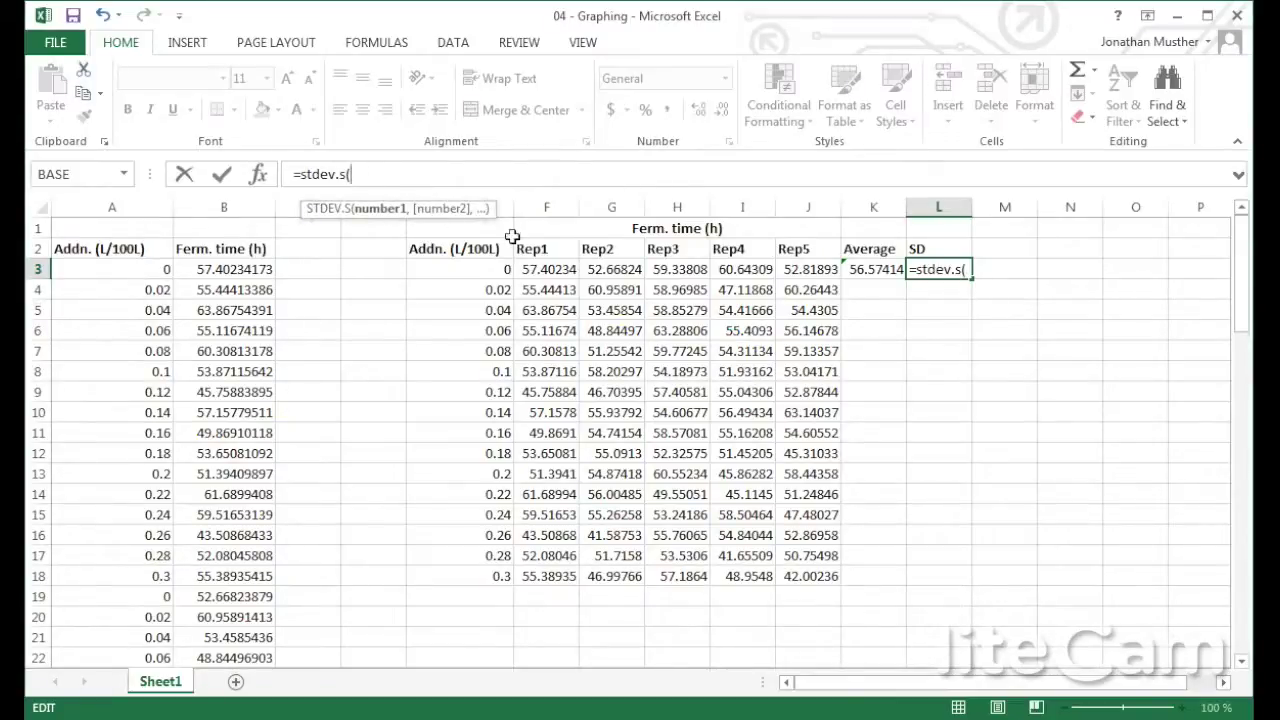
drag(525, 270, 803, 269)
text())
key(Return)
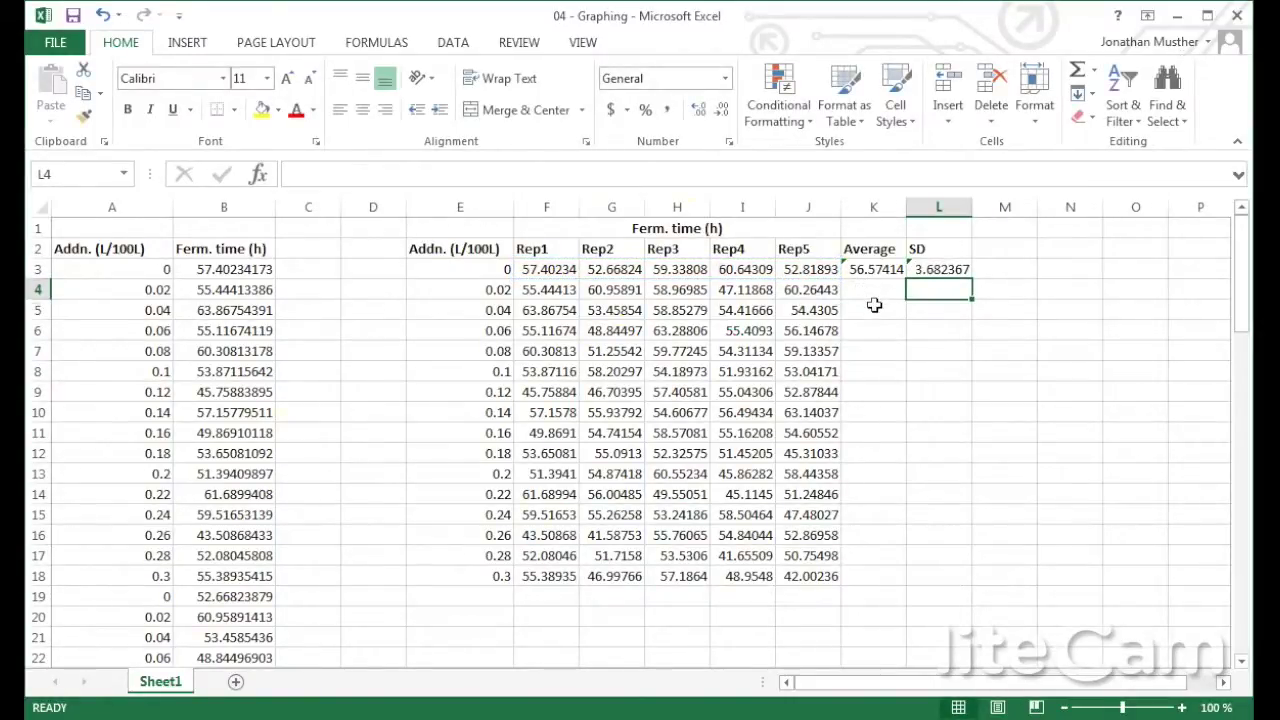
drag(878, 268, 966, 580)
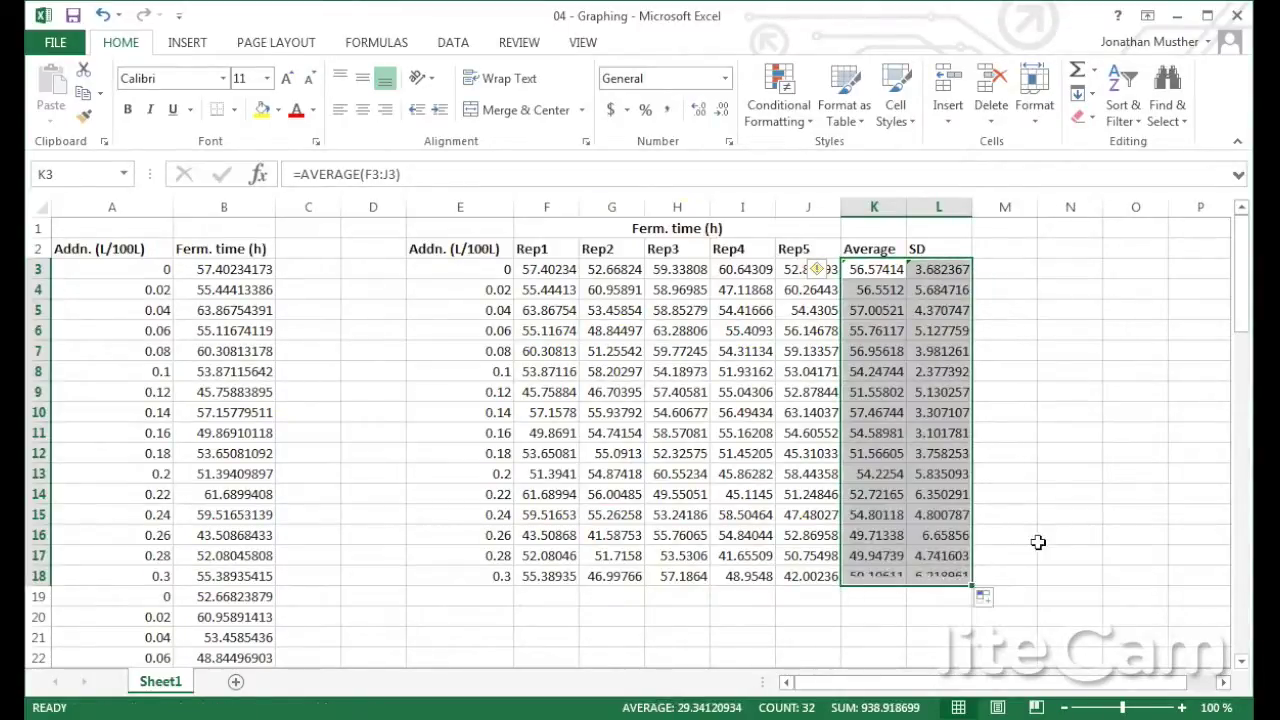
click(1044, 537)
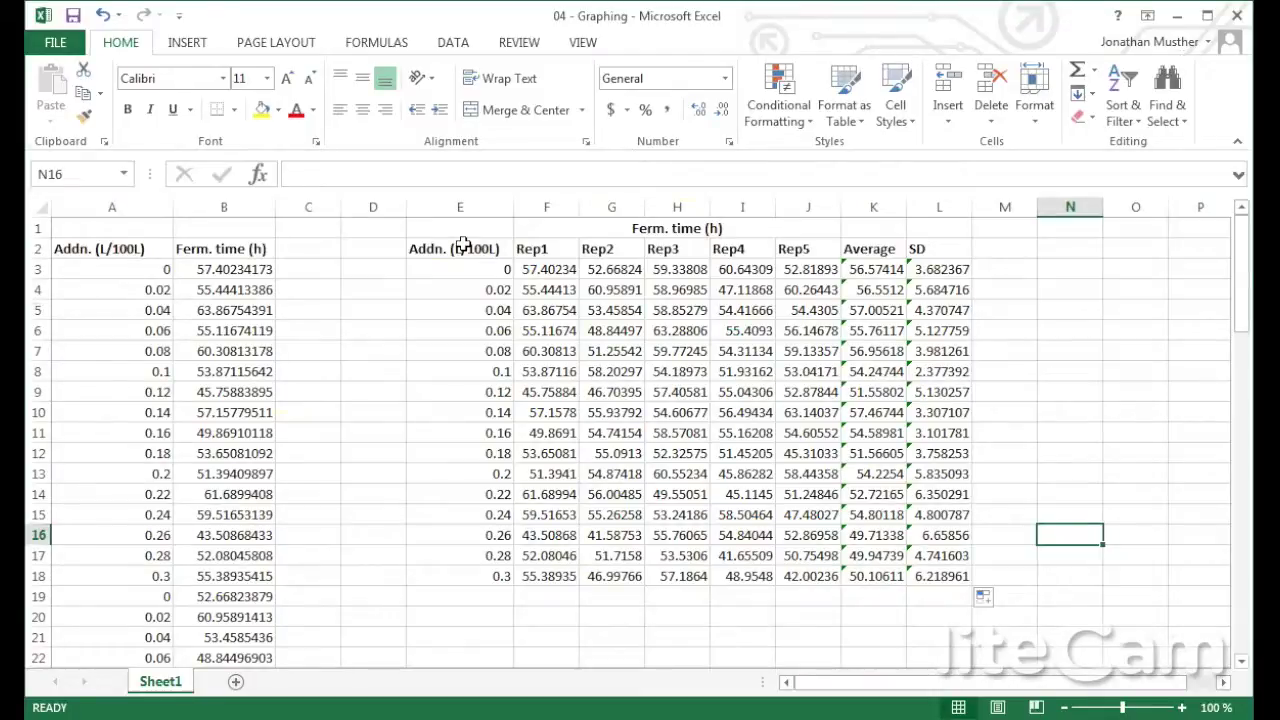
Insert a 2-D clustered column chart from the addition values E2:E18 and the averages K2:K18.
drag(462, 246, 465, 570)
drag(860, 250, 874, 574)
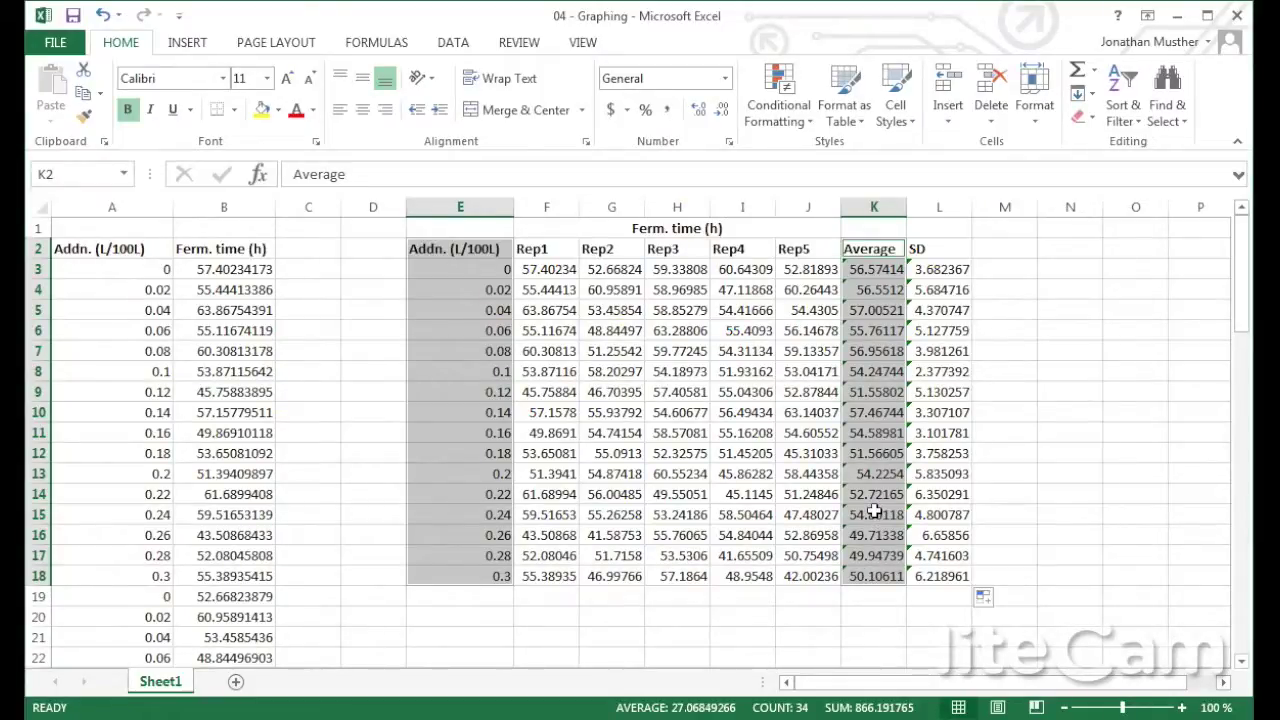
click(195, 40)
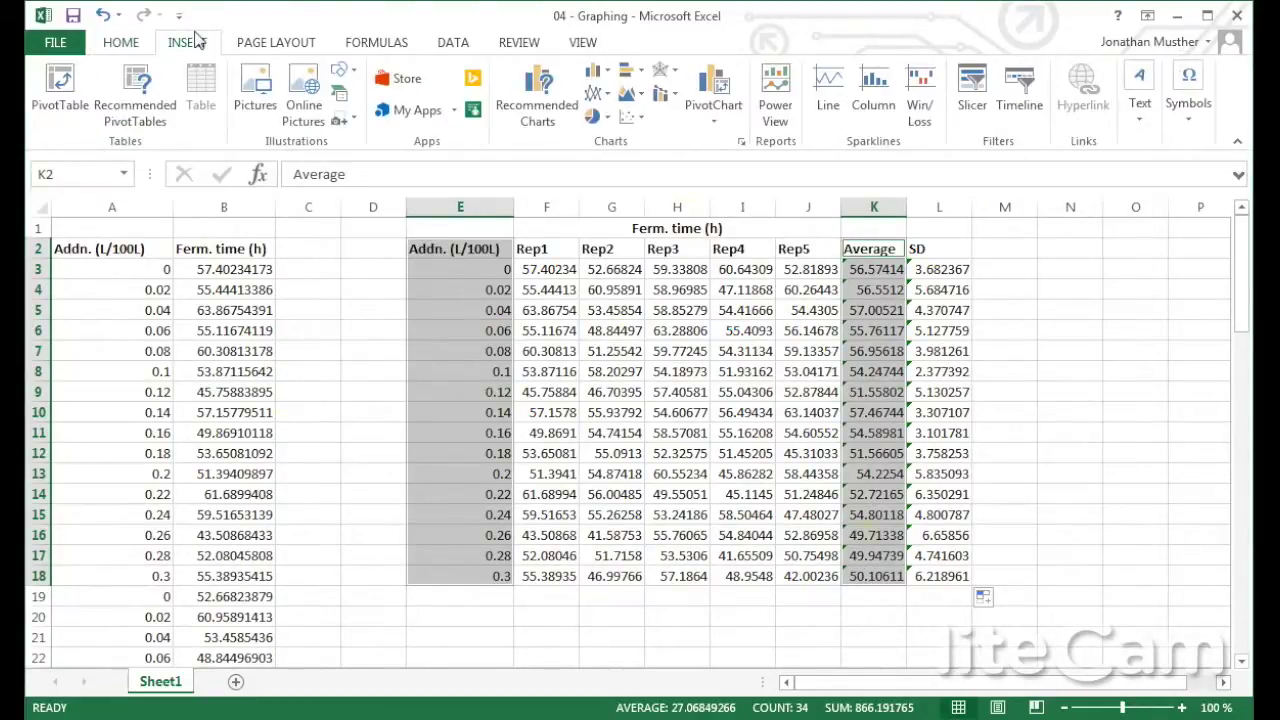
click(596, 72)
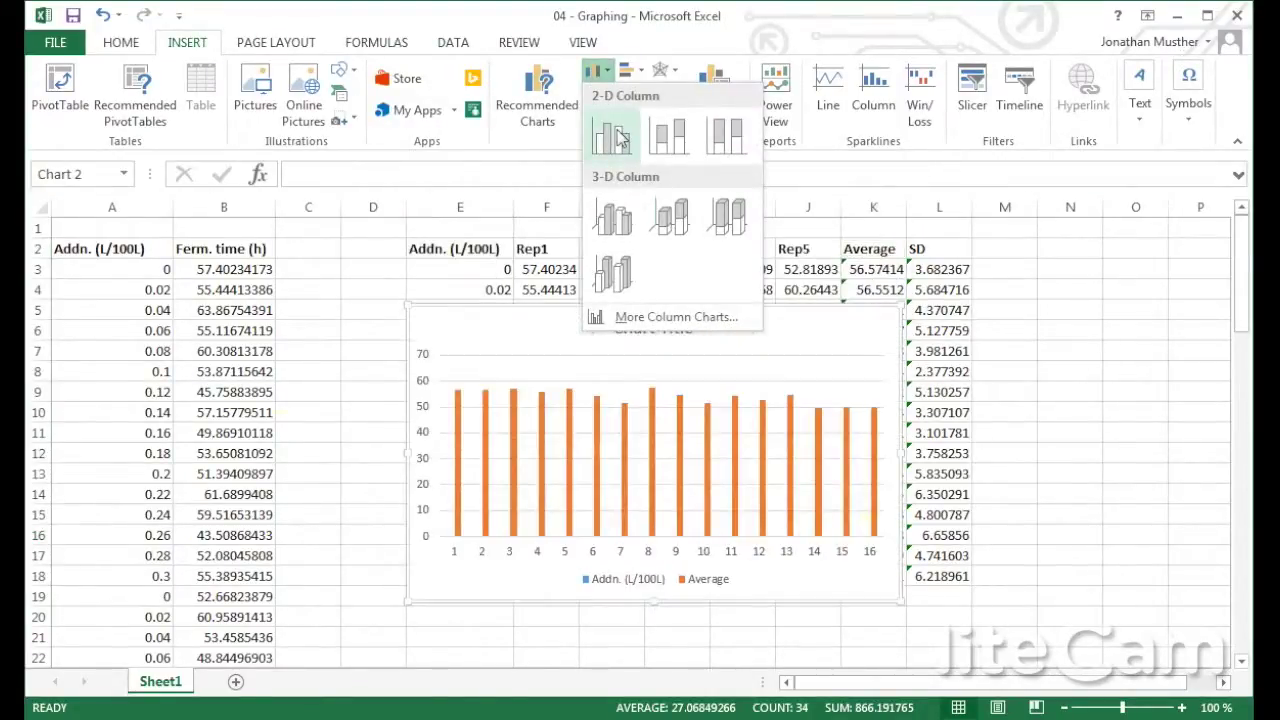
click(618, 138)
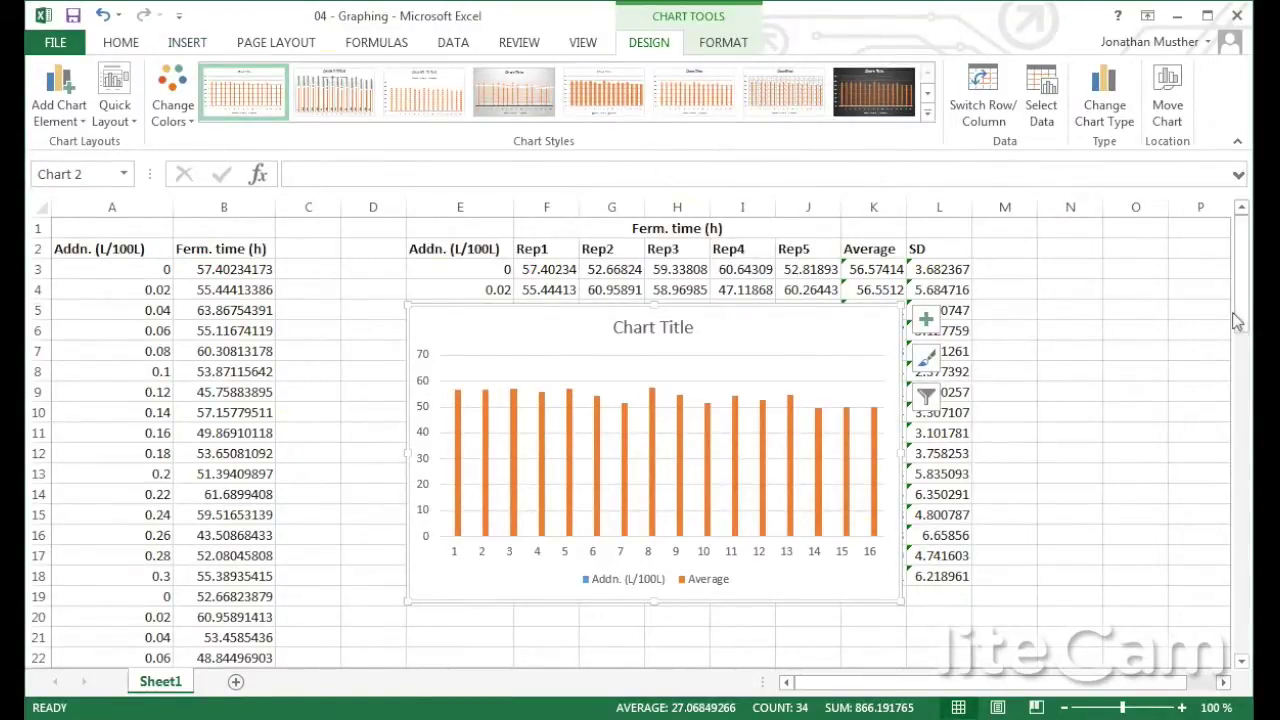
Move the column chart lower on the sheet and remove the Addn. (L/100L) series from its data source.
drag(1238, 320, 1241, 328)
mouse_move(782, 247)
mouse_down()
mouse_move(780, 287)
mouse_move(730, 398)
mouse_move(746, 345)
mouse_up()
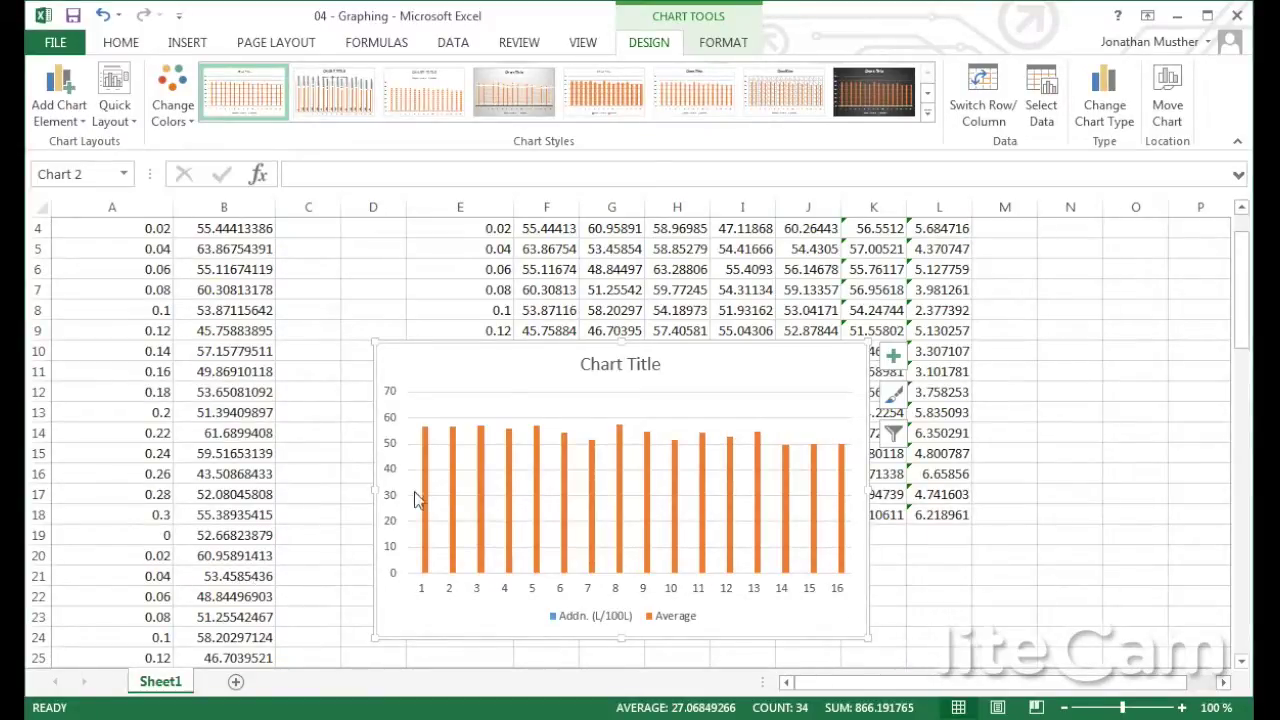
right_click(741, 380)
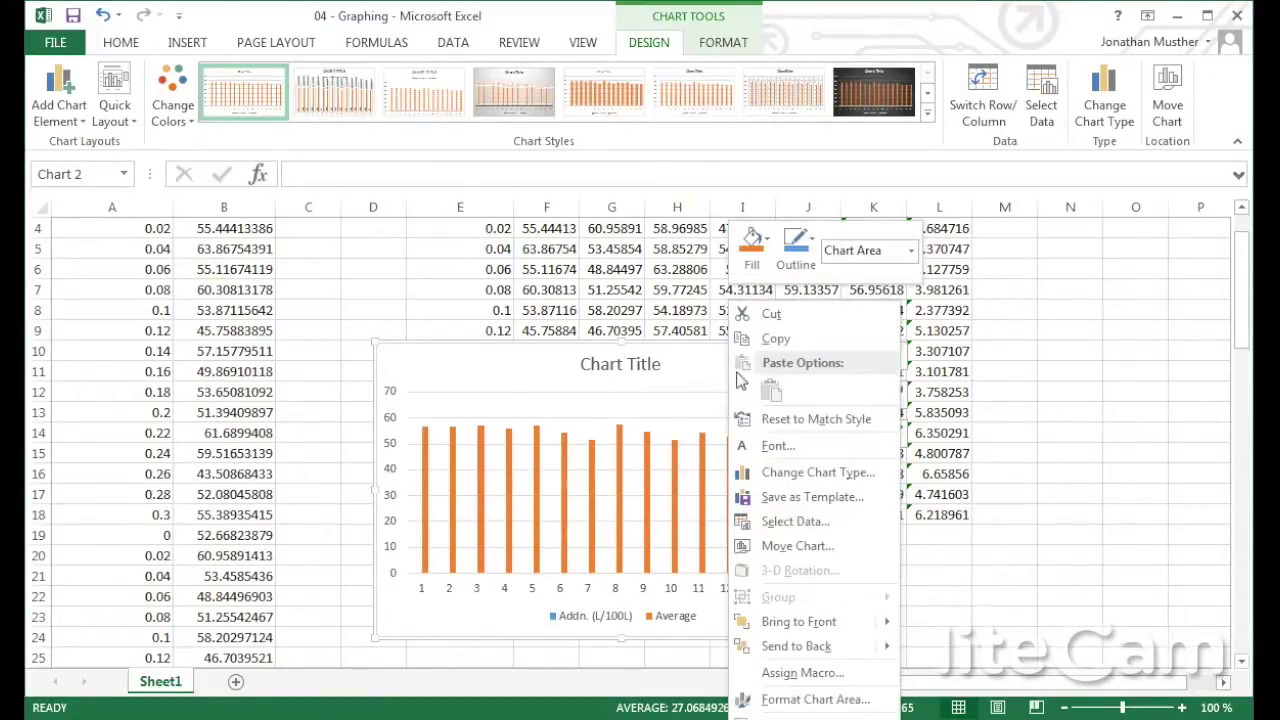
click(806, 522)
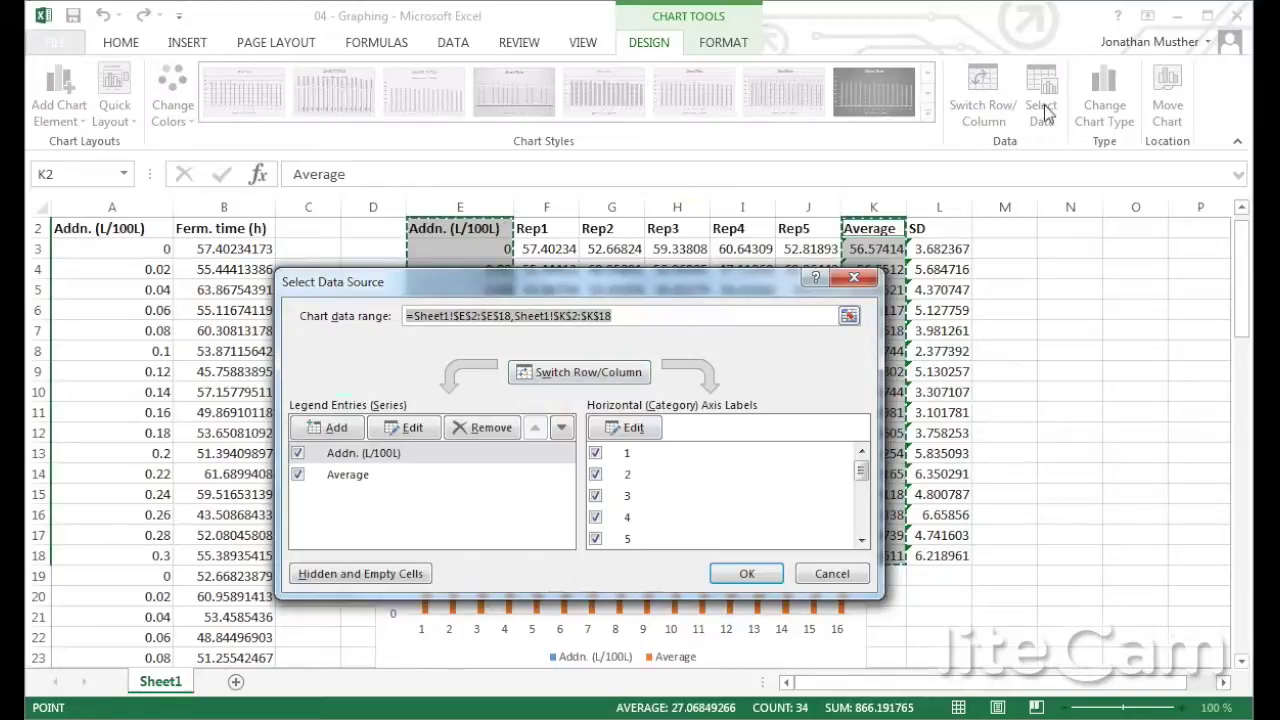
click(418, 458)
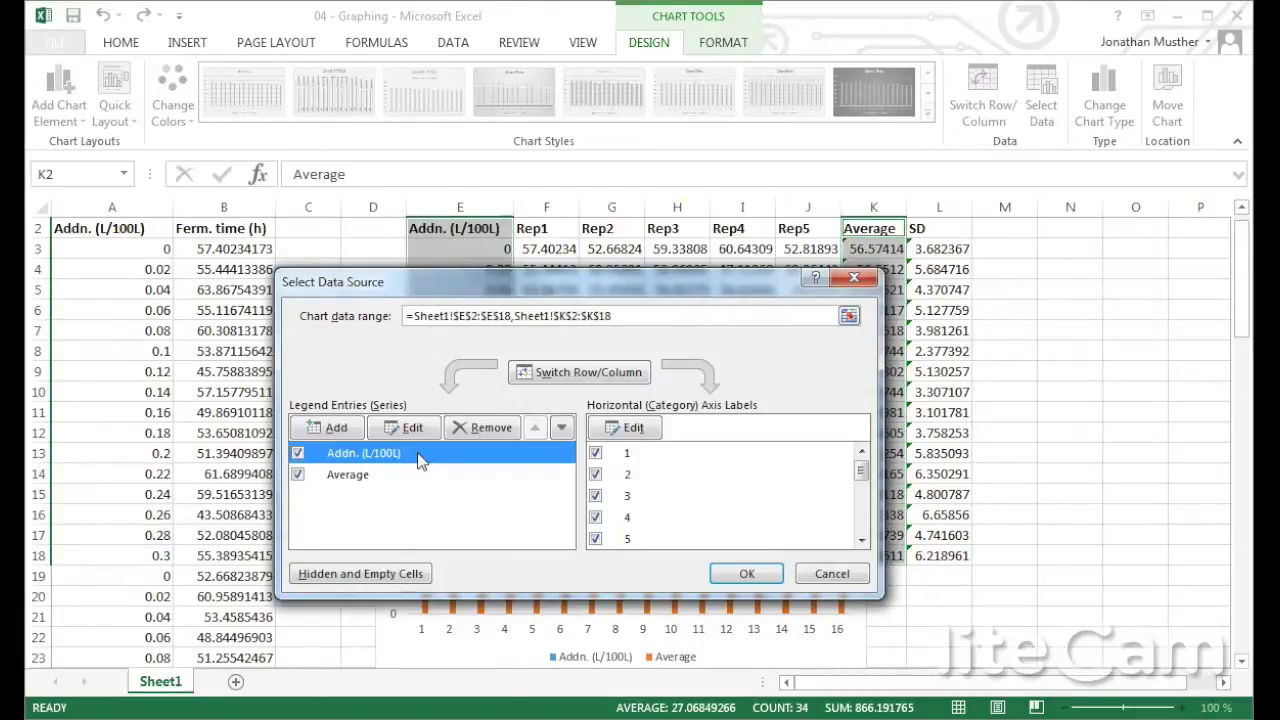
click(485, 427)
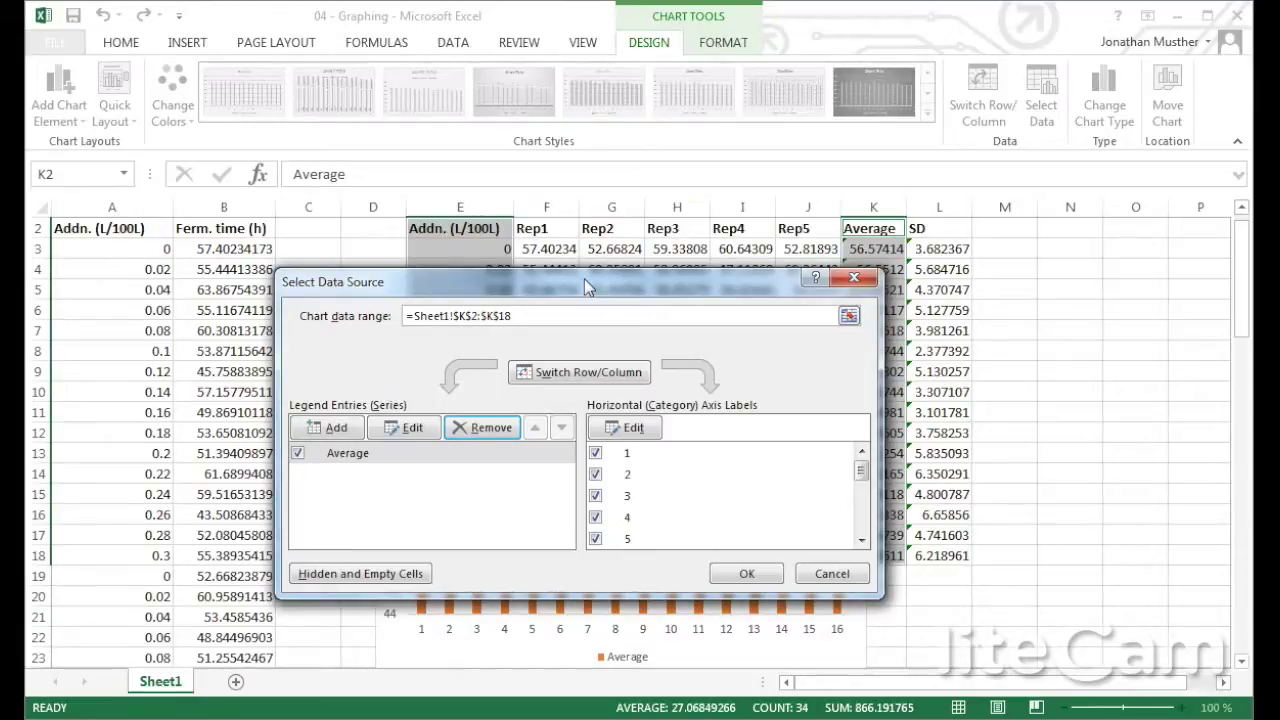
Set the column chart's horizontal axis labels to the addition values in E3:E18.
drag(585, 278, 866, 224)
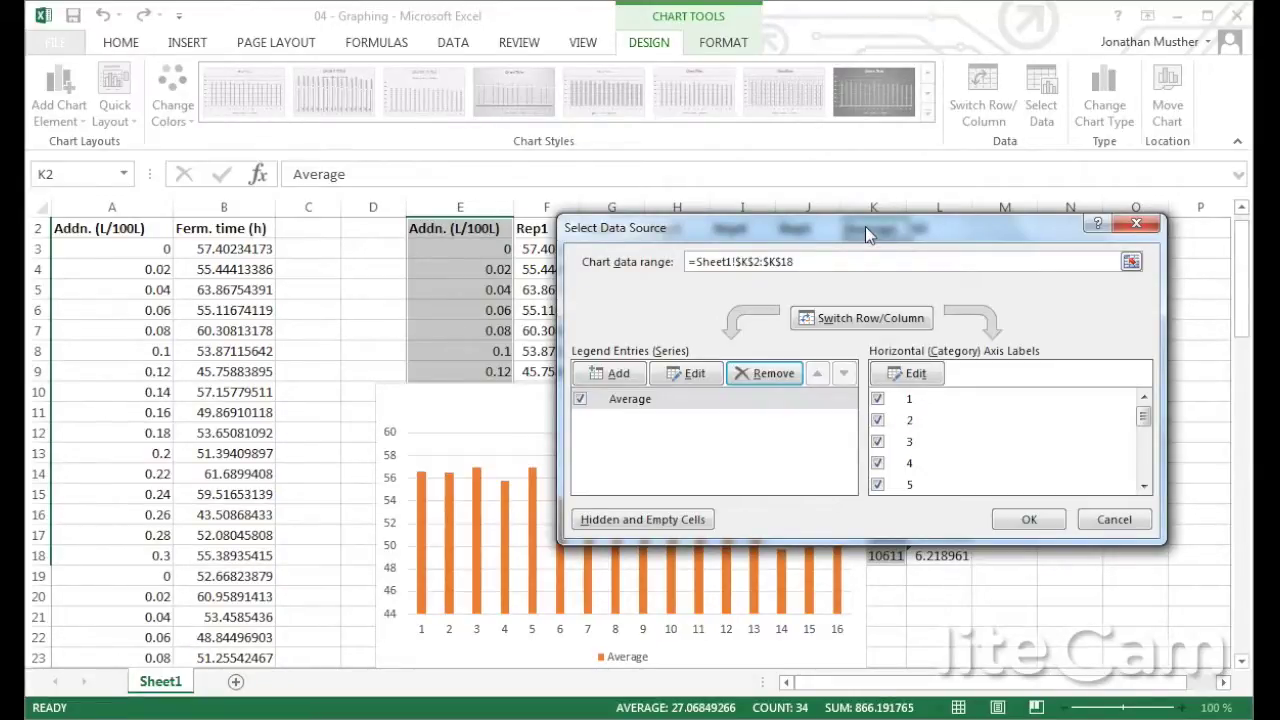
click(912, 374)
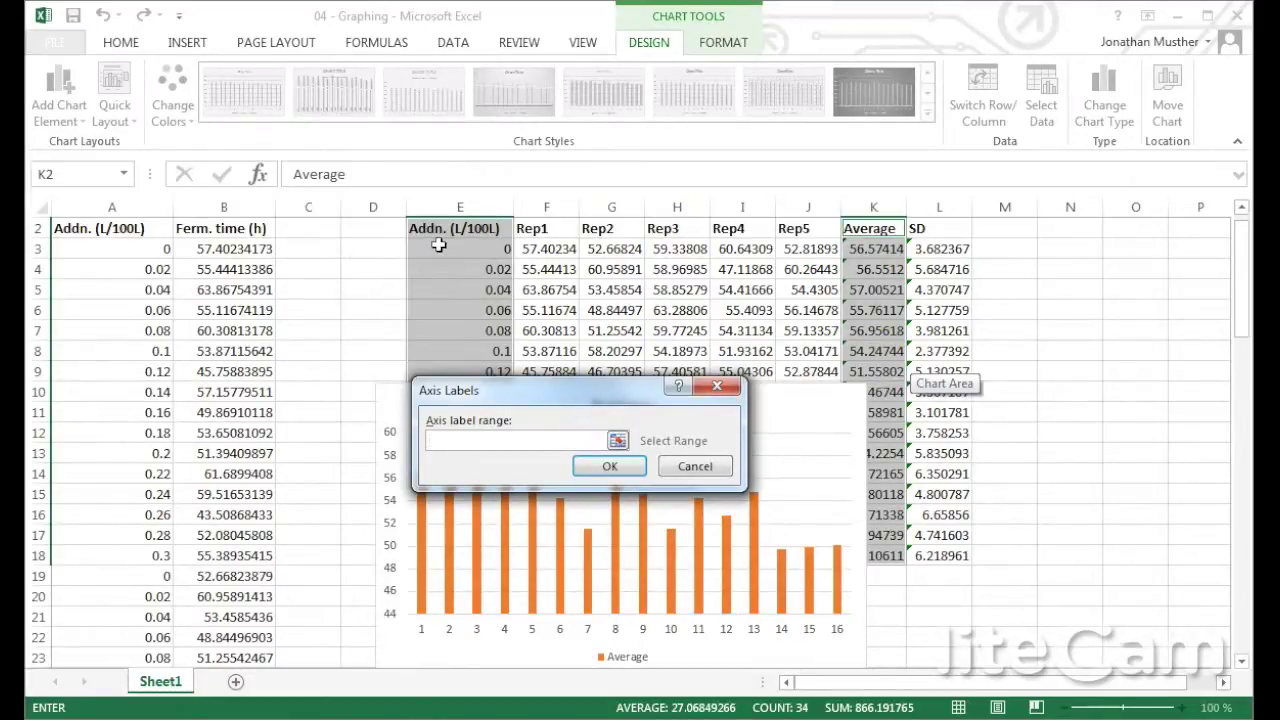
drag(438, 245, 449, 368)
drag(449, 464, 442, 549)
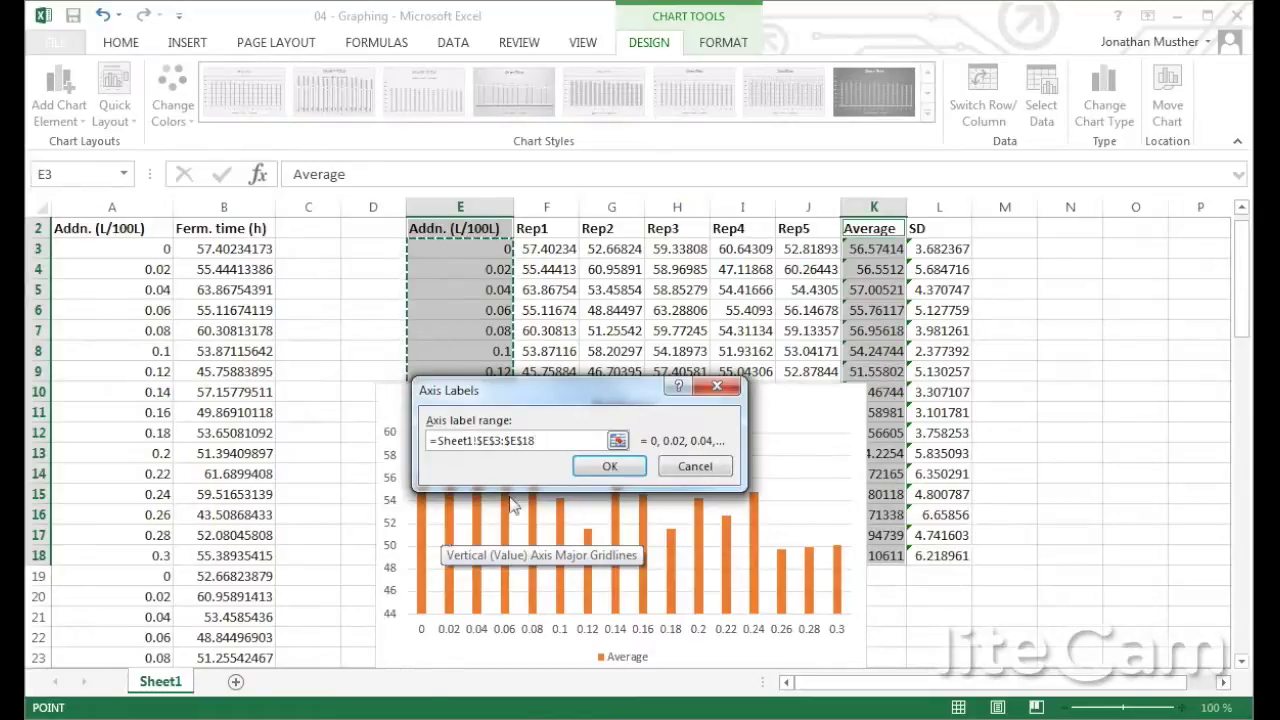
click(610, 468)
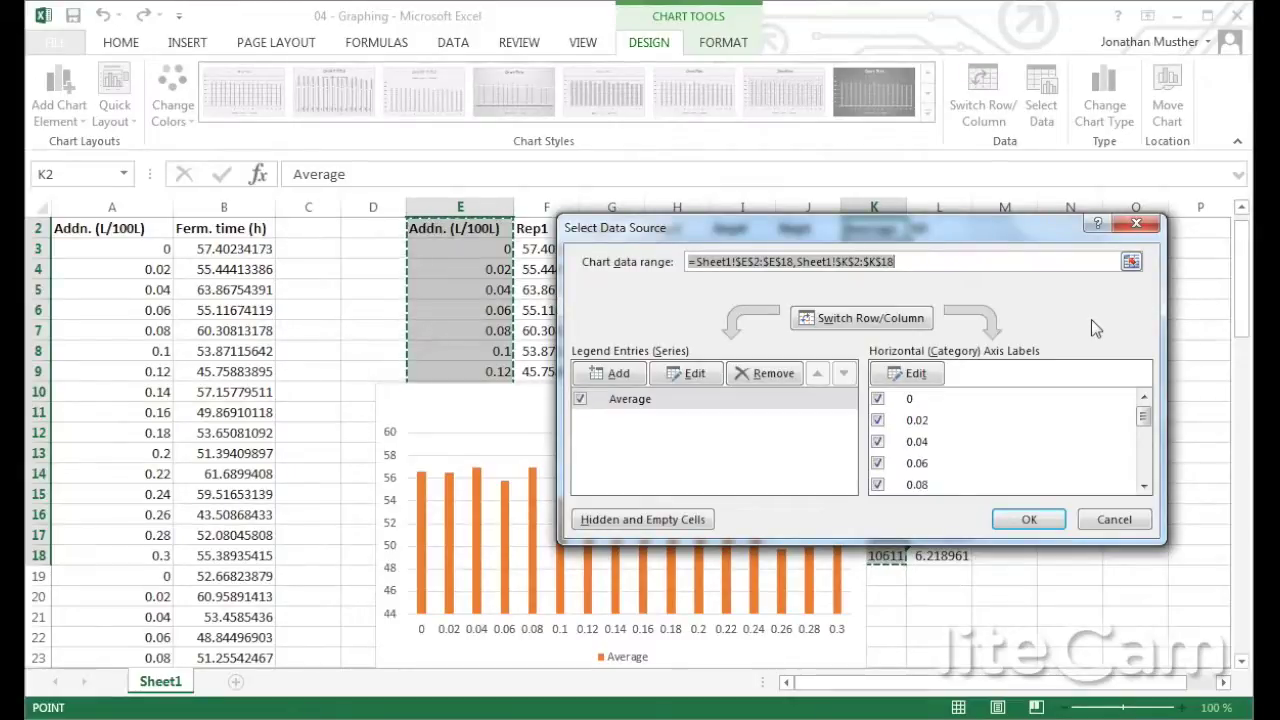
mouse_move(1143, 414)
mouse_down()
mouse_move(1148, 482)
mouse_move(1139, 414)
mouse_up()
click(1030, 520)
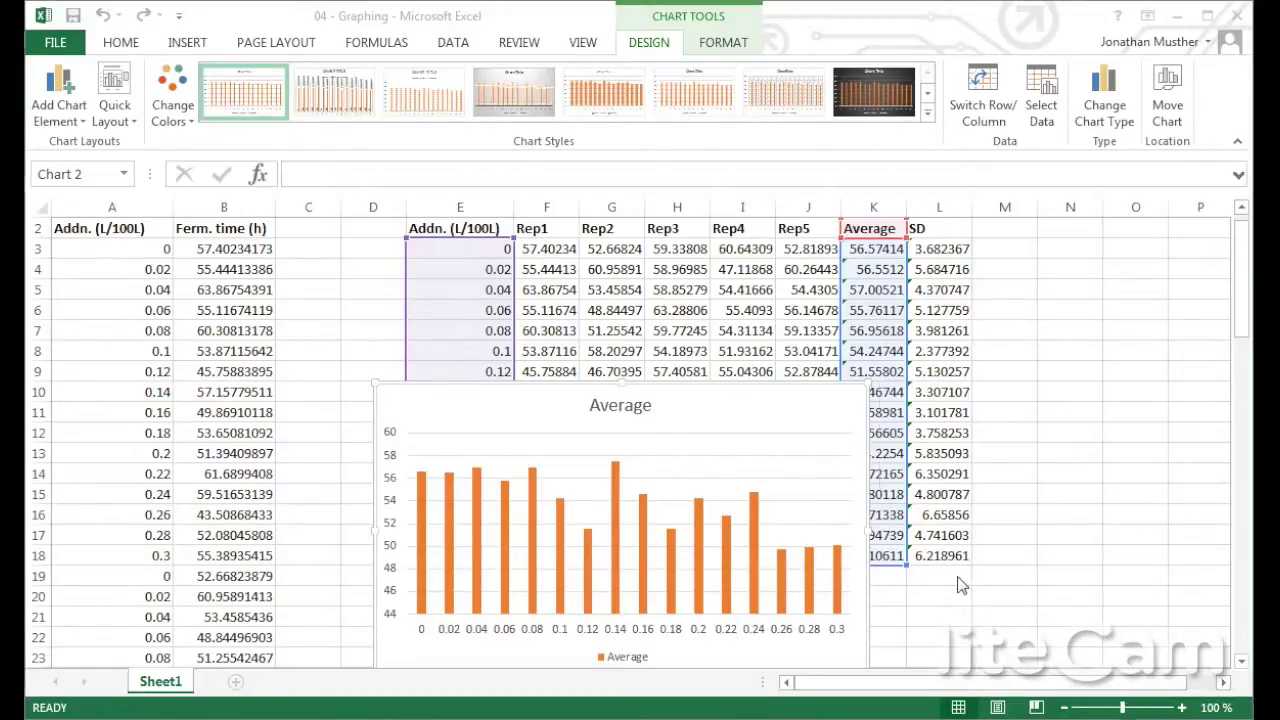
Add error bars to the Average column chart.
scroll(957, 576, down, 2)
scroll(957, 575, up, 1)
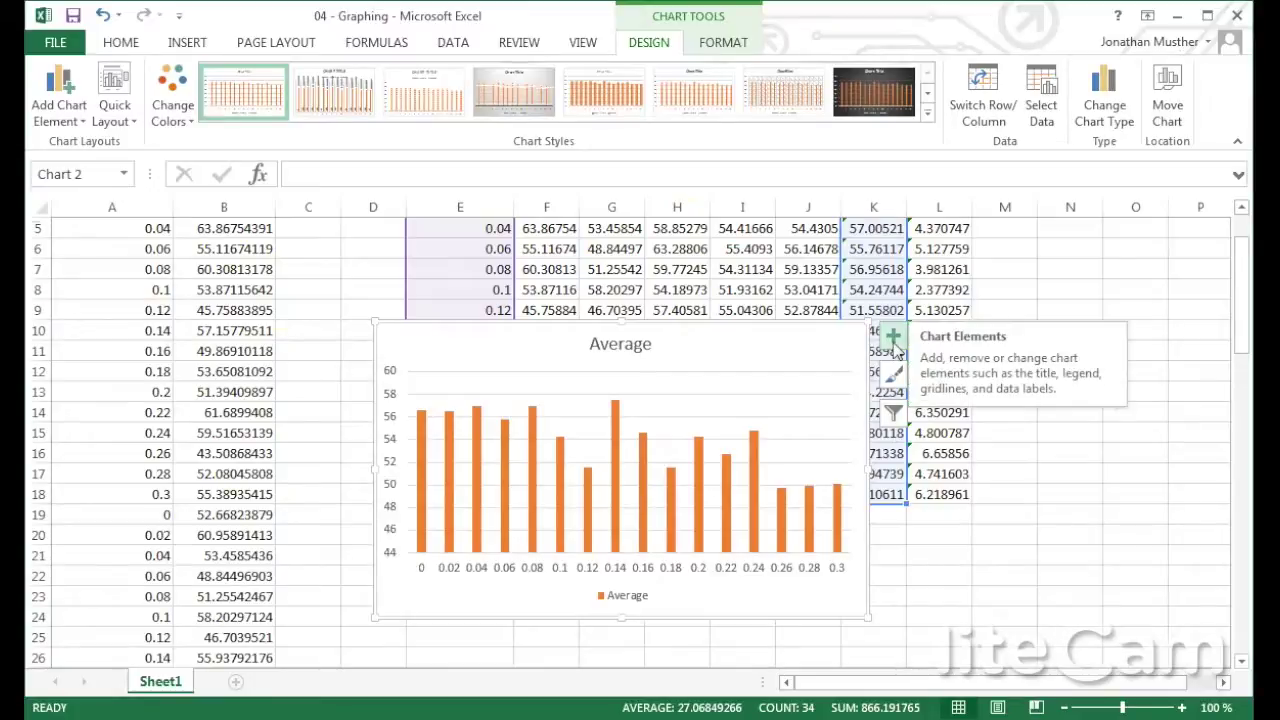
click(893, 340)
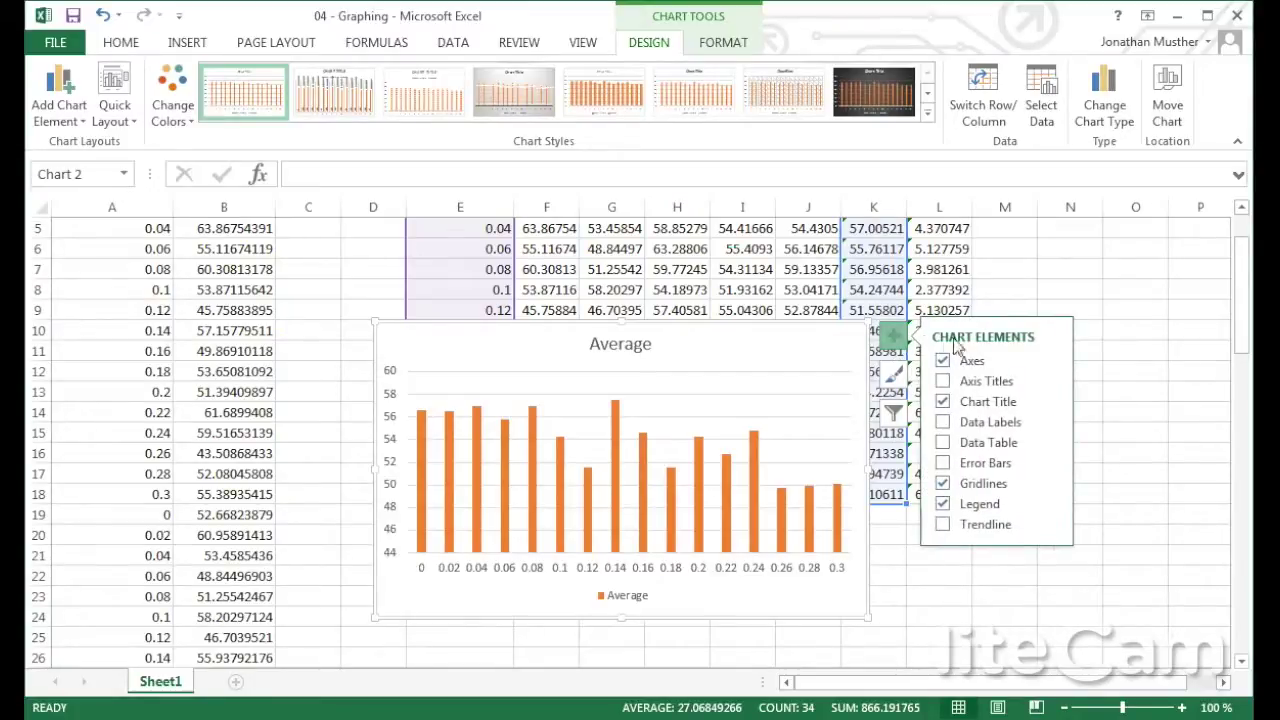
click(965, 463)
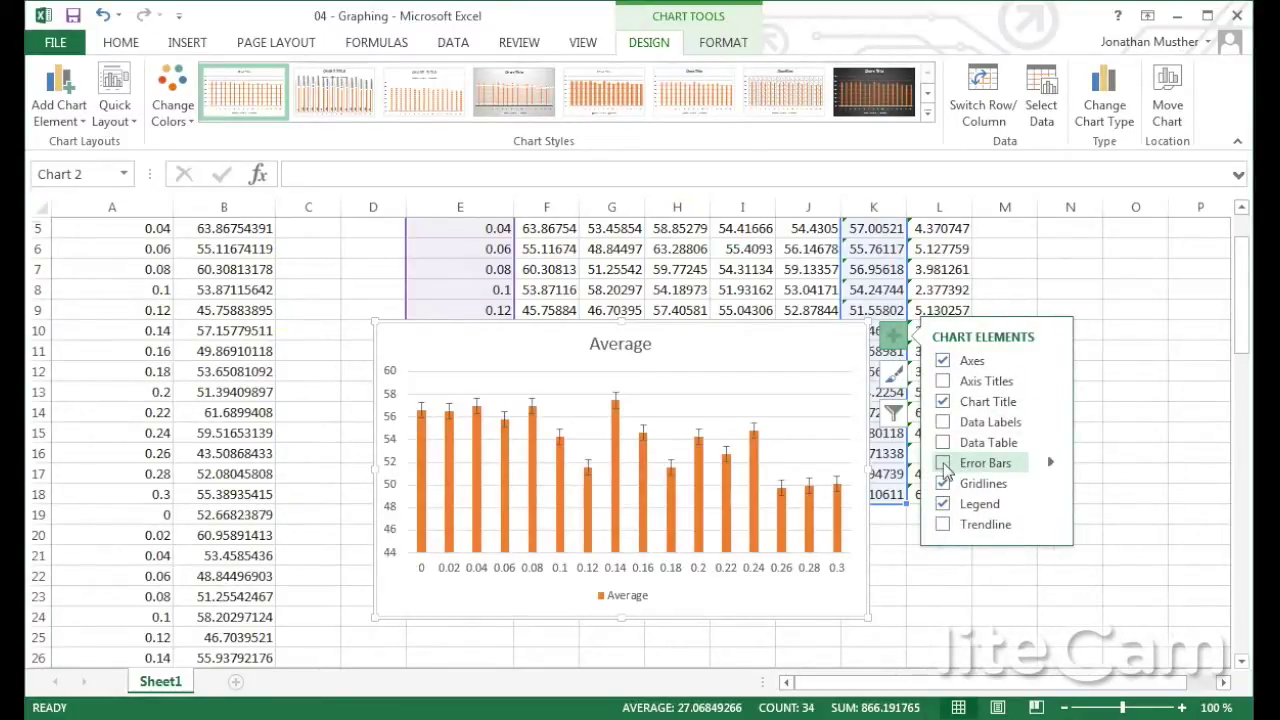
click(1148, 447)
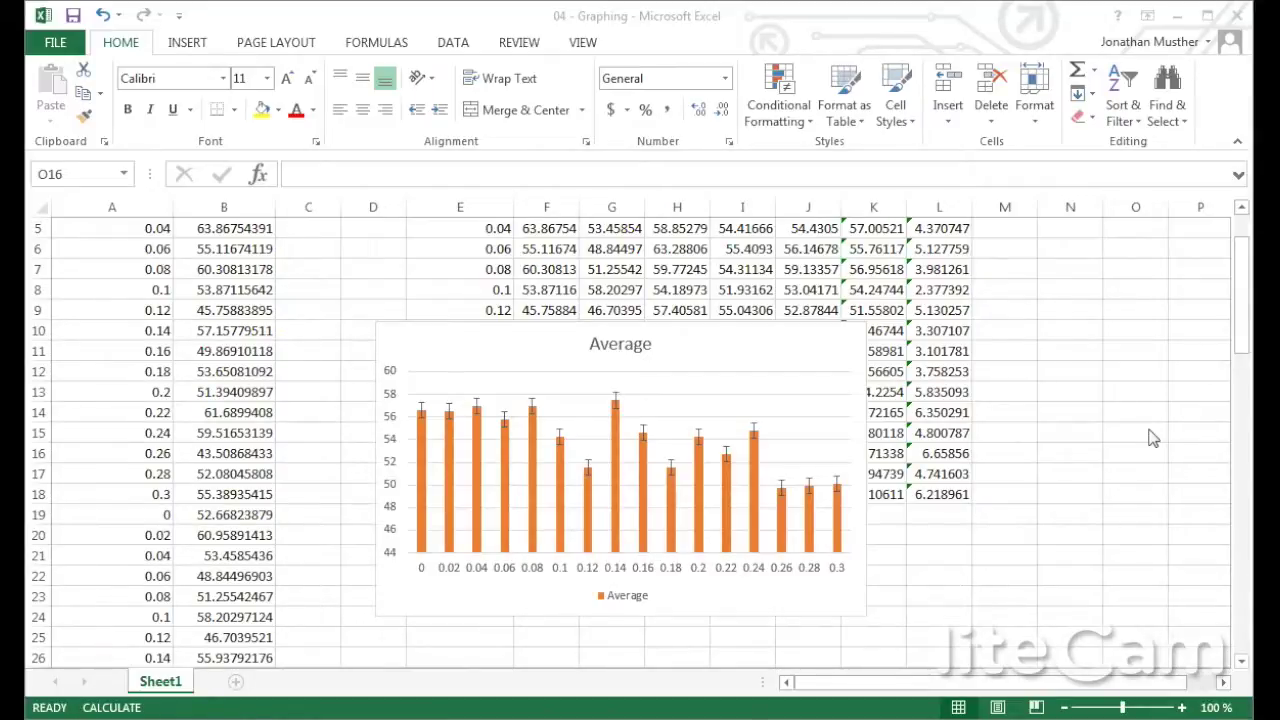
Open the formatting of the Average chart's error bars and set their error amount to Custom.
click(1240, 340)
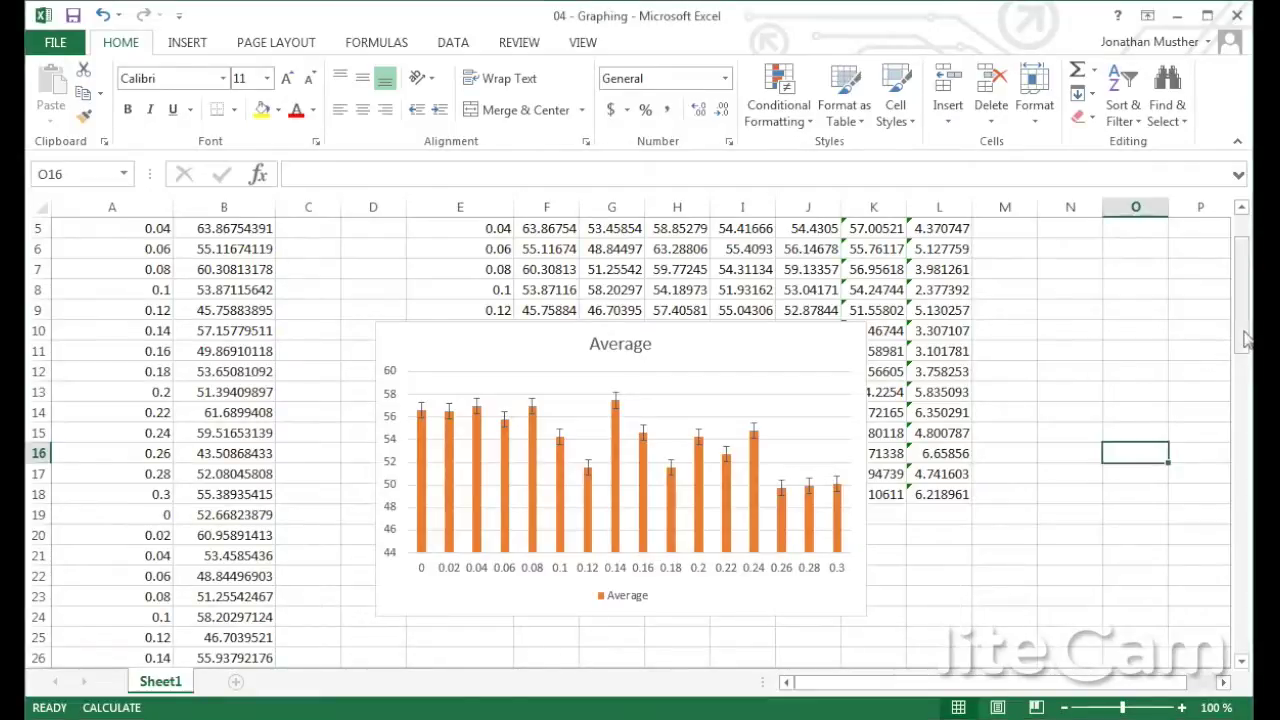
drag(1240, 268, 1238, 236)
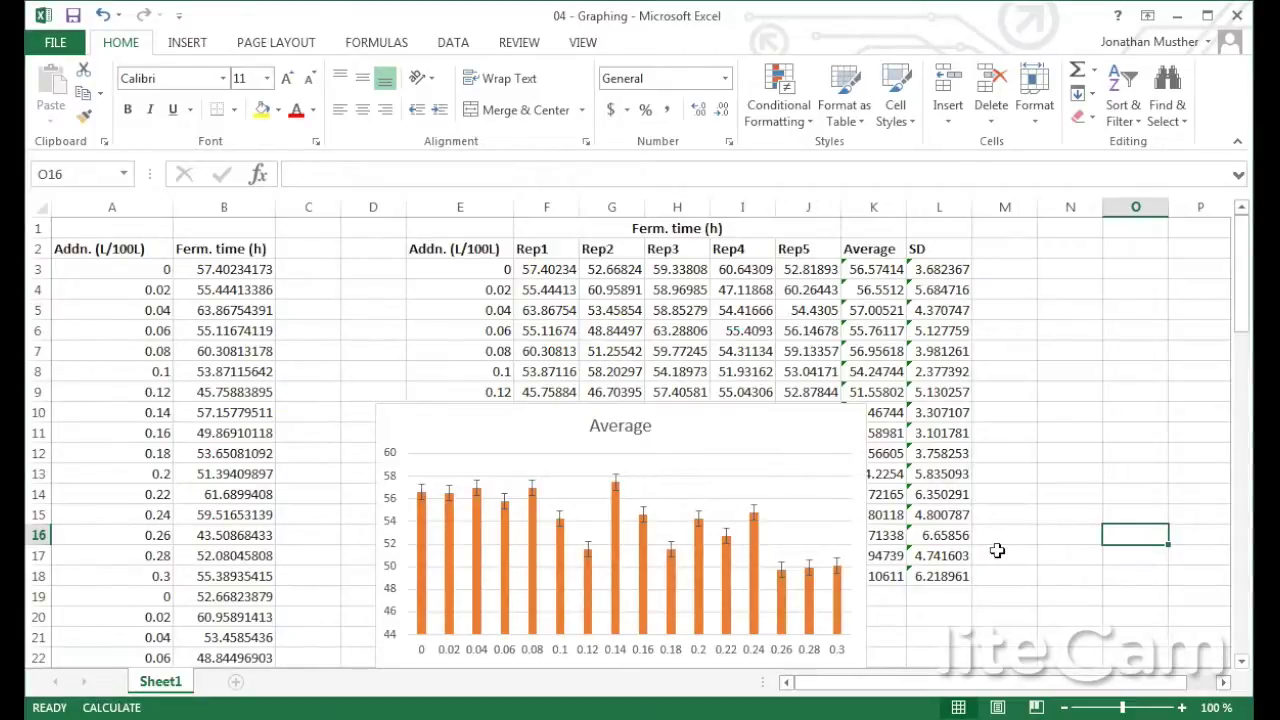
click(615, 477)
key(ctrl+1)
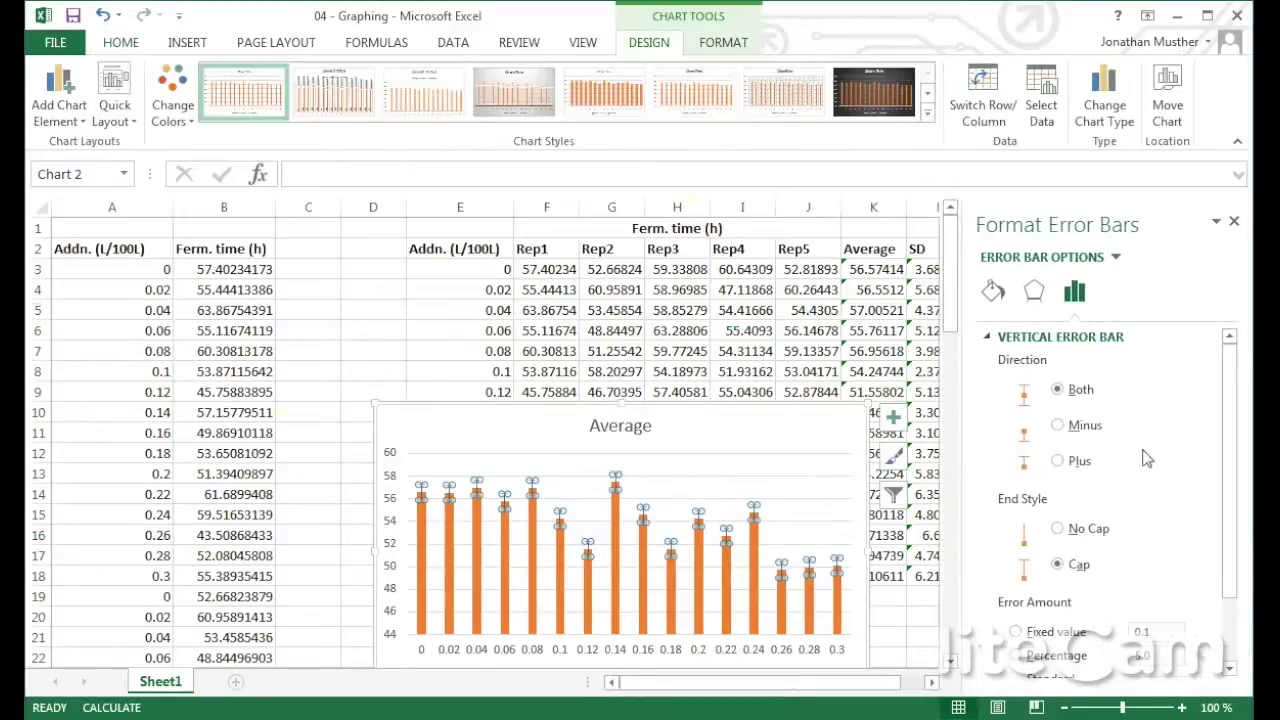
scroll(1150, 478, down, 2)
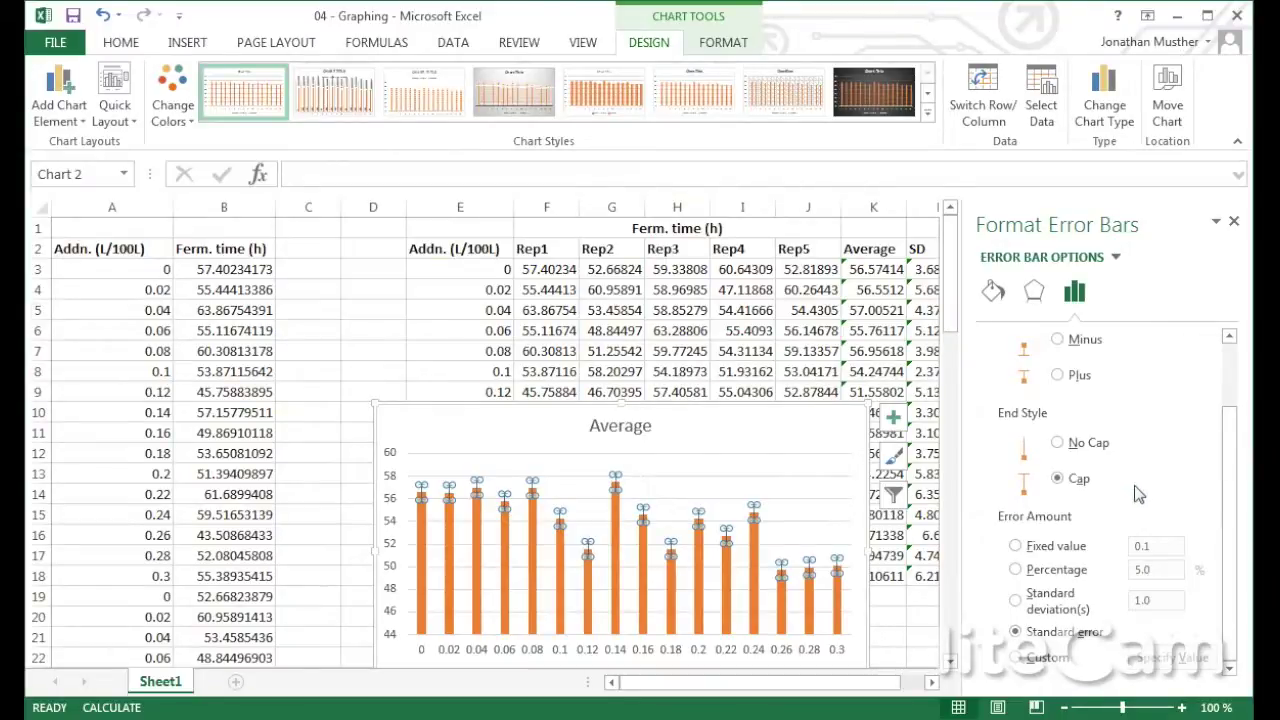
click(1030, 665)
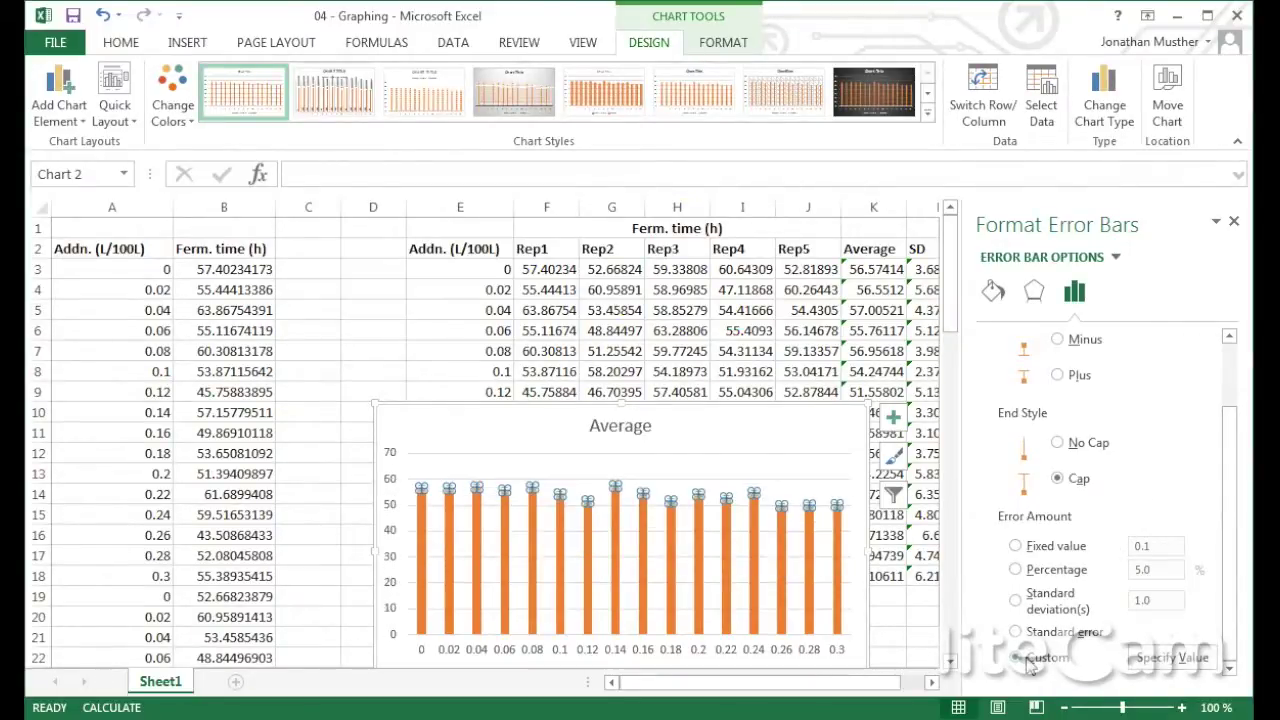
Specify the SD values L3:L18 as both the positive and negative error values of the custom error bars.
click(1180, 658)
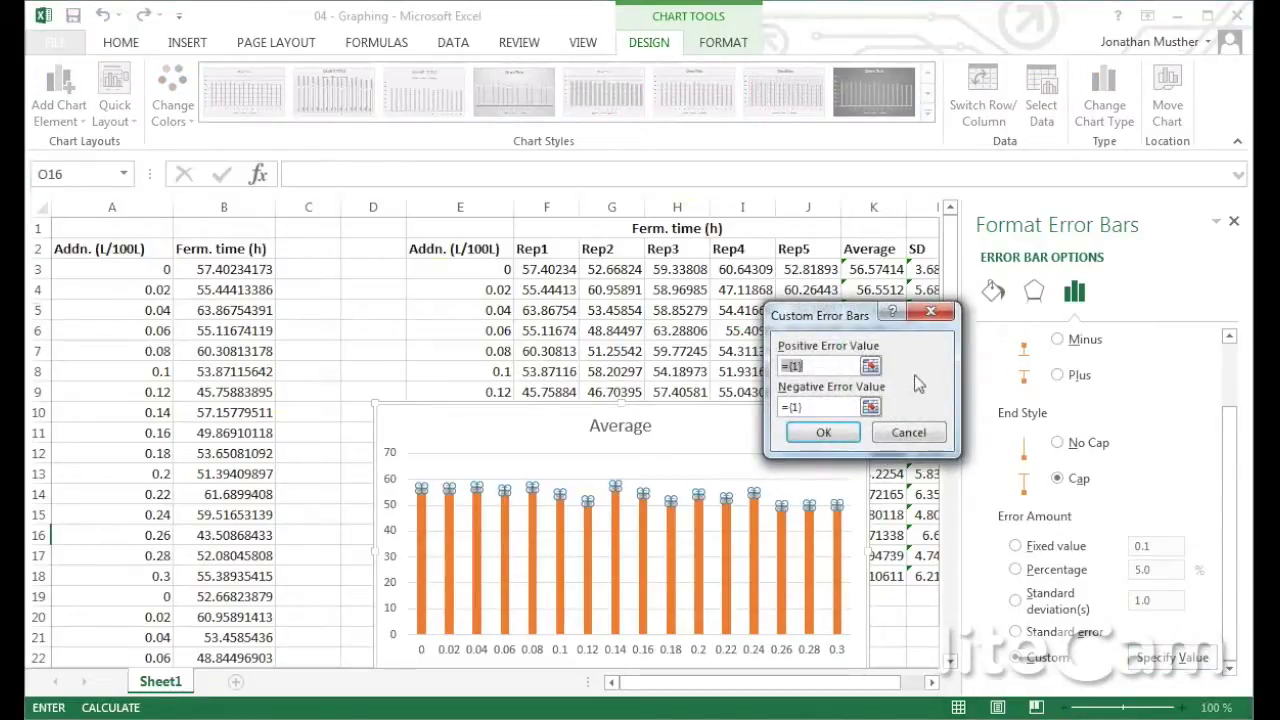
drag(812, 318, 499, 260)
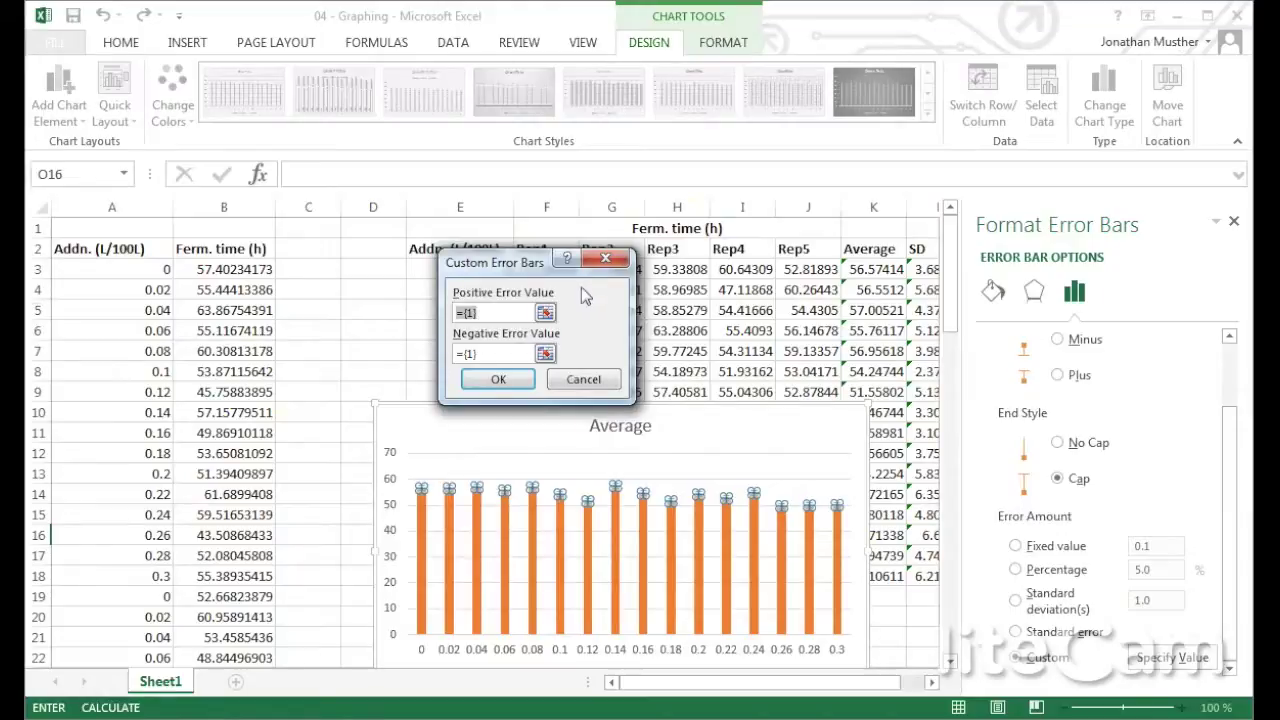
click(498, 312)
drag(494, 312, 458, 314)
key(BackSpace)
drag(924, 269, 930, 576)
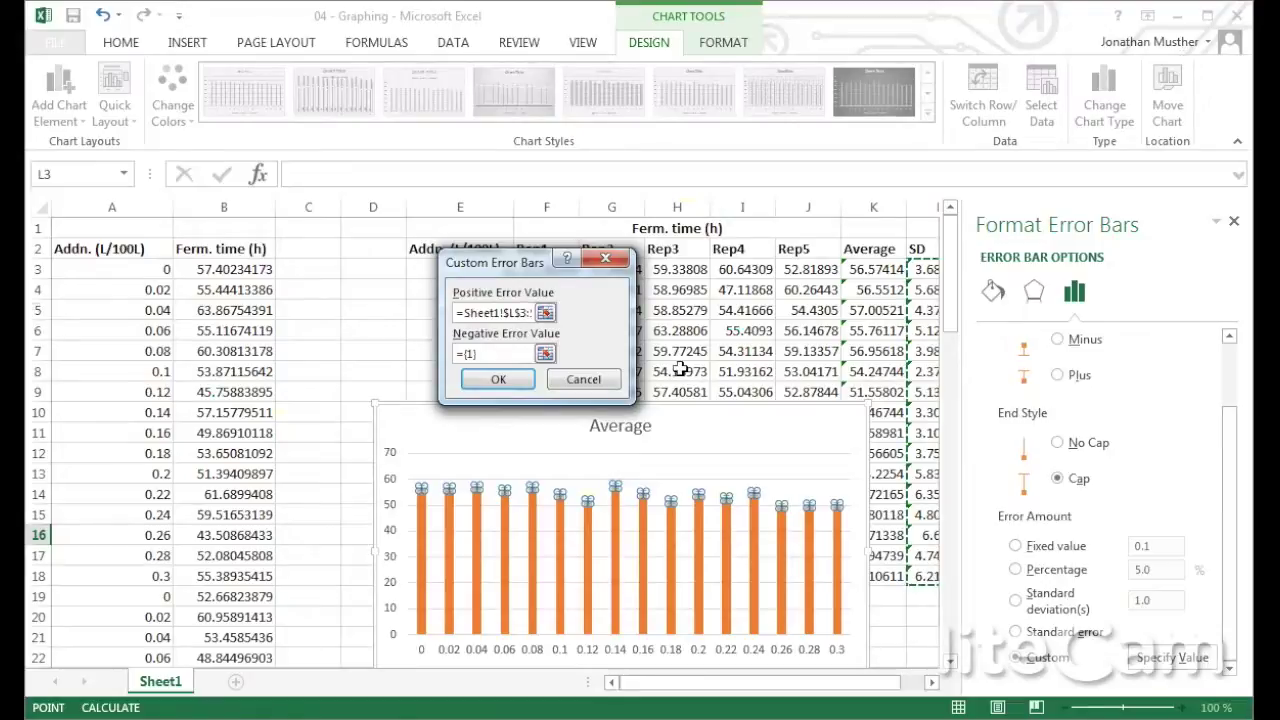
drag(506, 353, 458, 356)
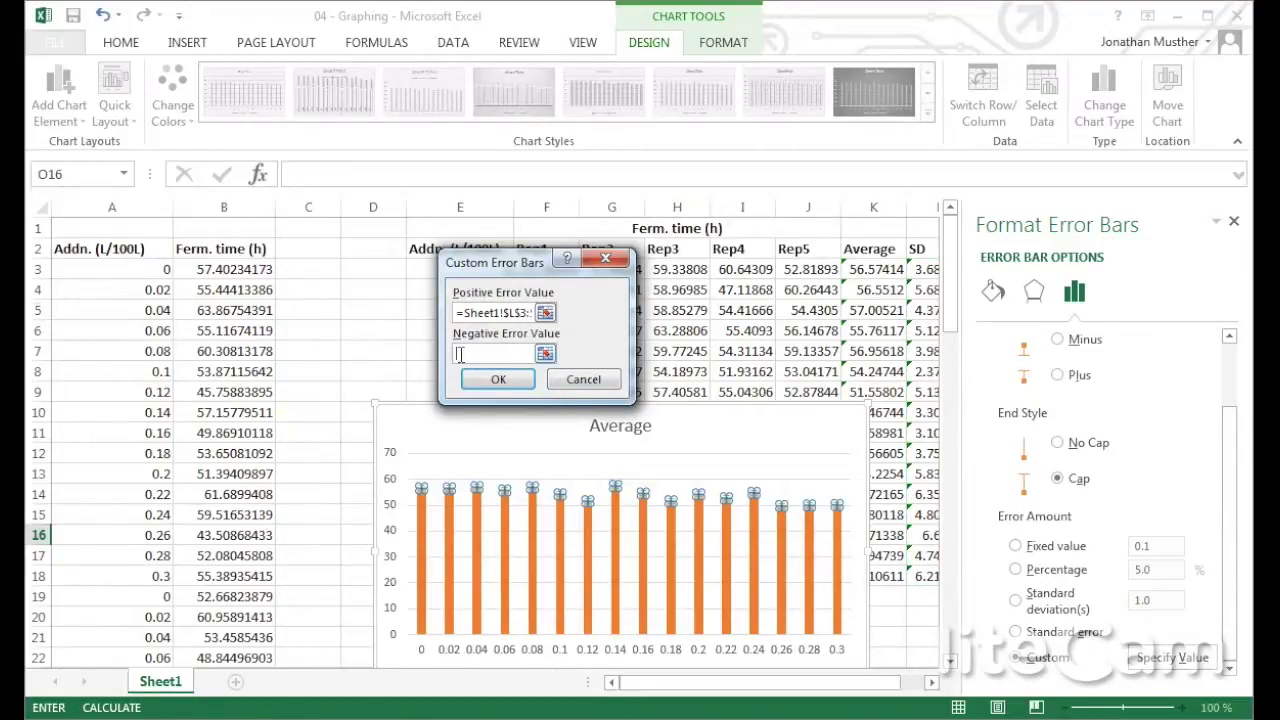
drag(915, 268, 912, 583)
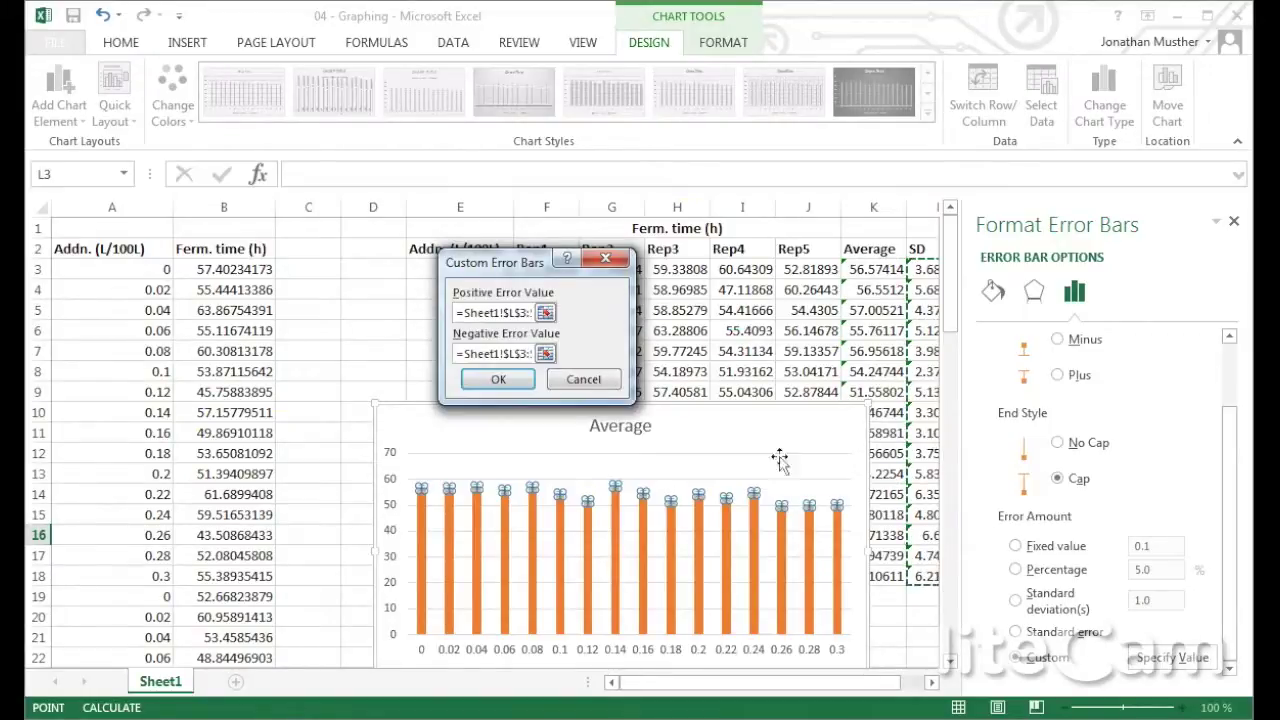
click(498, 379)
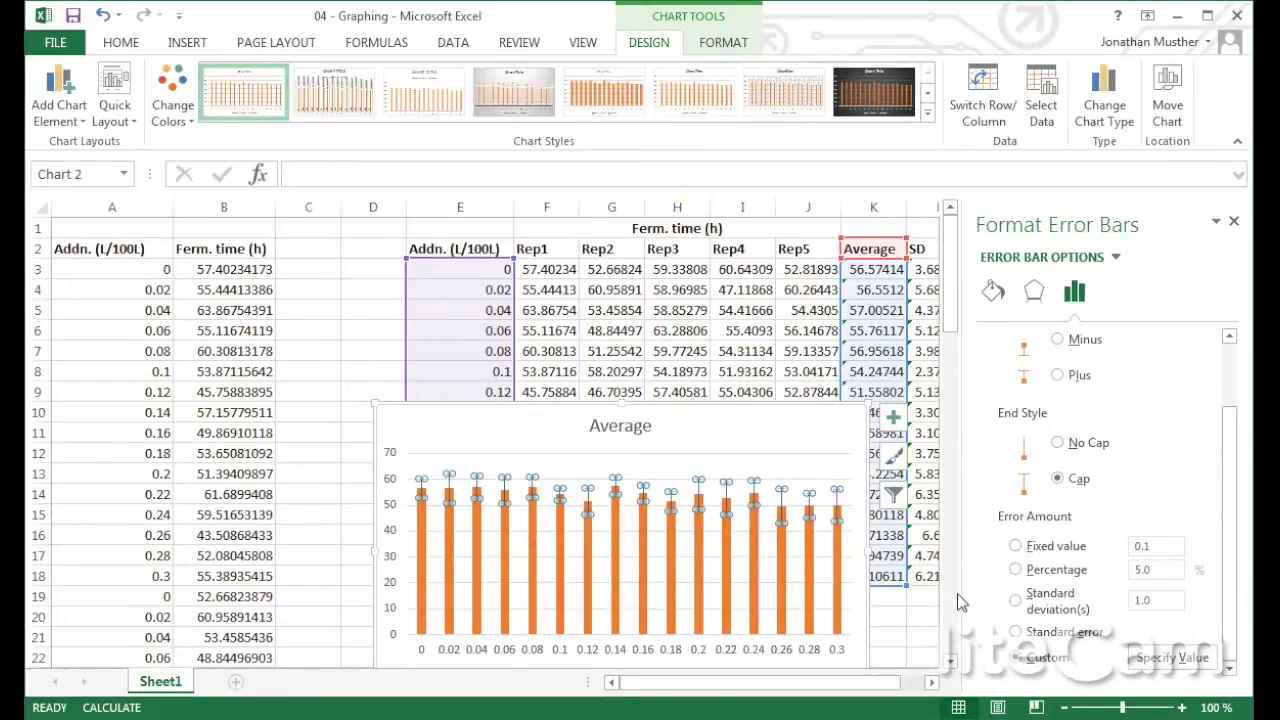
click(804, 445)
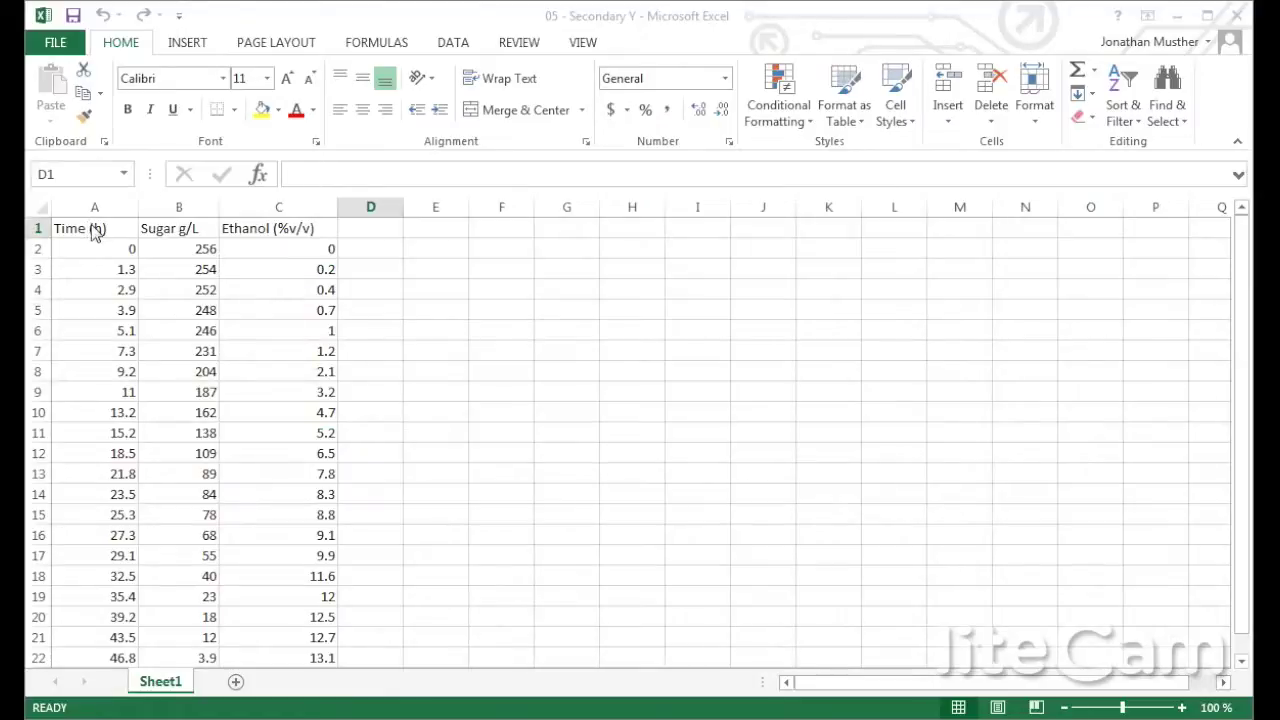
Insert a scatter chart of sugar and ethanol against time from A1:C23 in the 05 - Secondary Y workbook.
drag(94, 228, 250, 620)
click(190, 45)
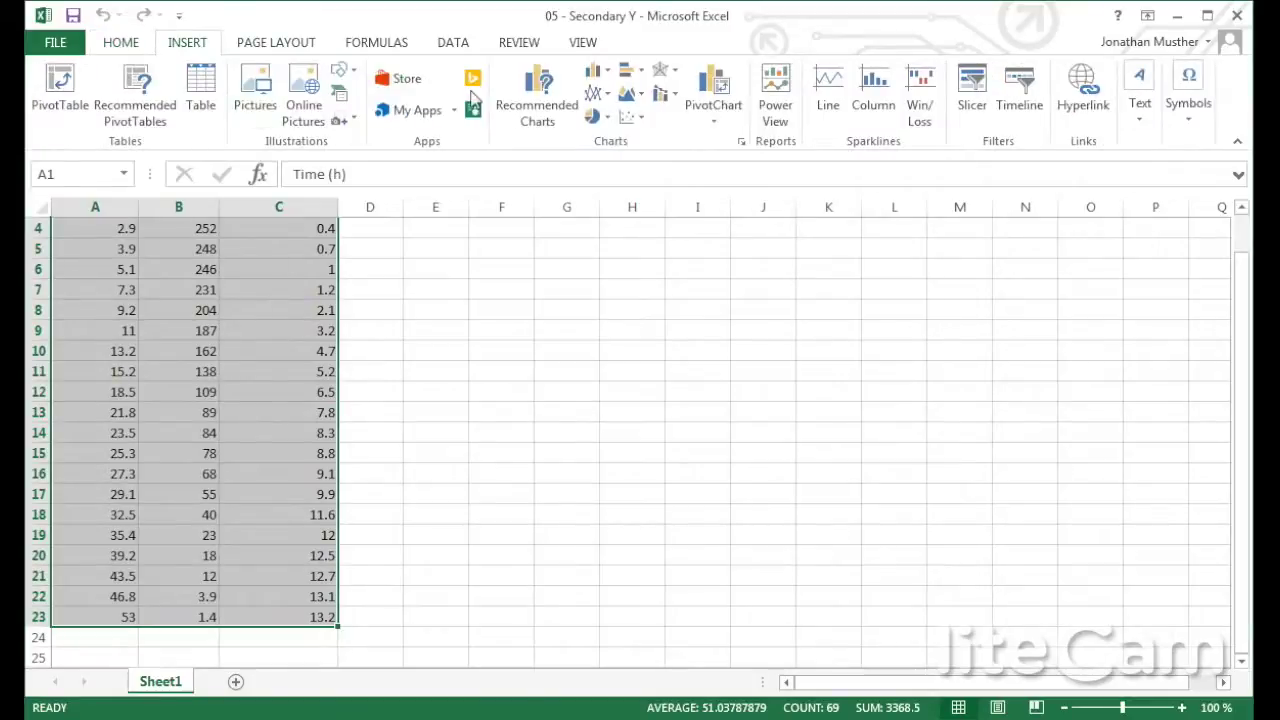
click(630, 117)
click(646, 178)
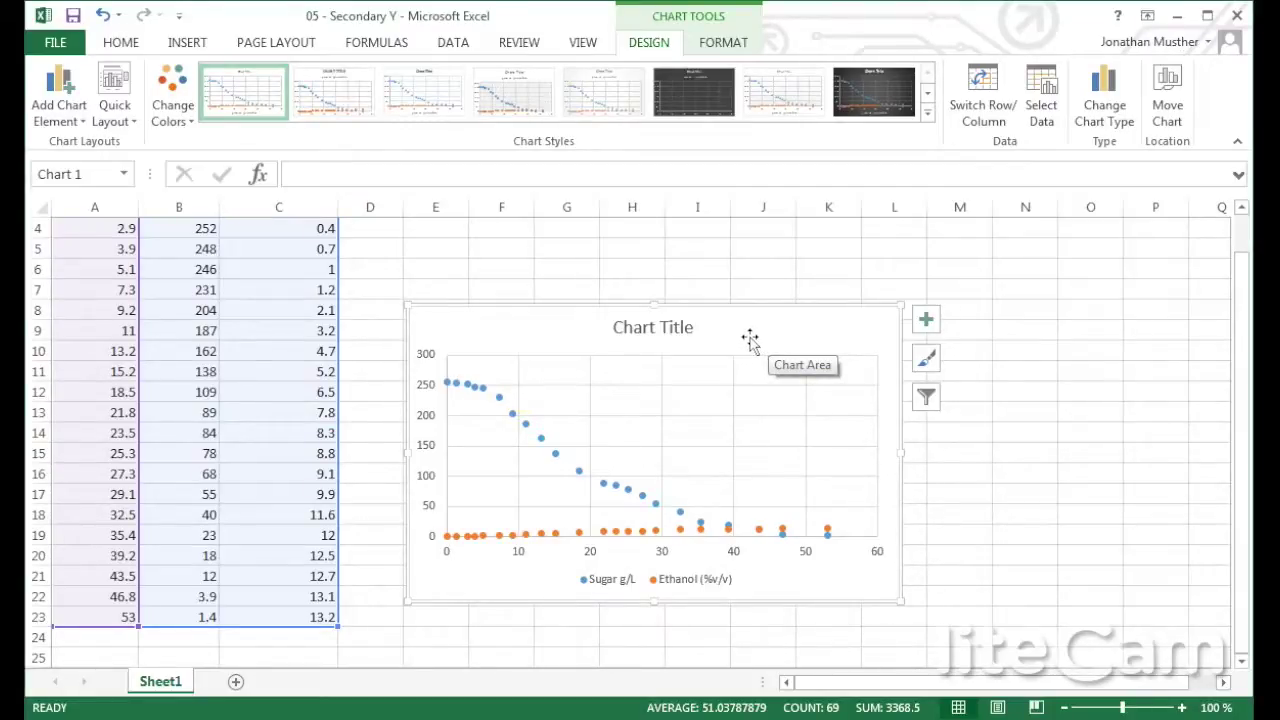
Plot the Ethanol (%v/v) series on the secondary axis and close the formatting pane.
double_click(629, 534)
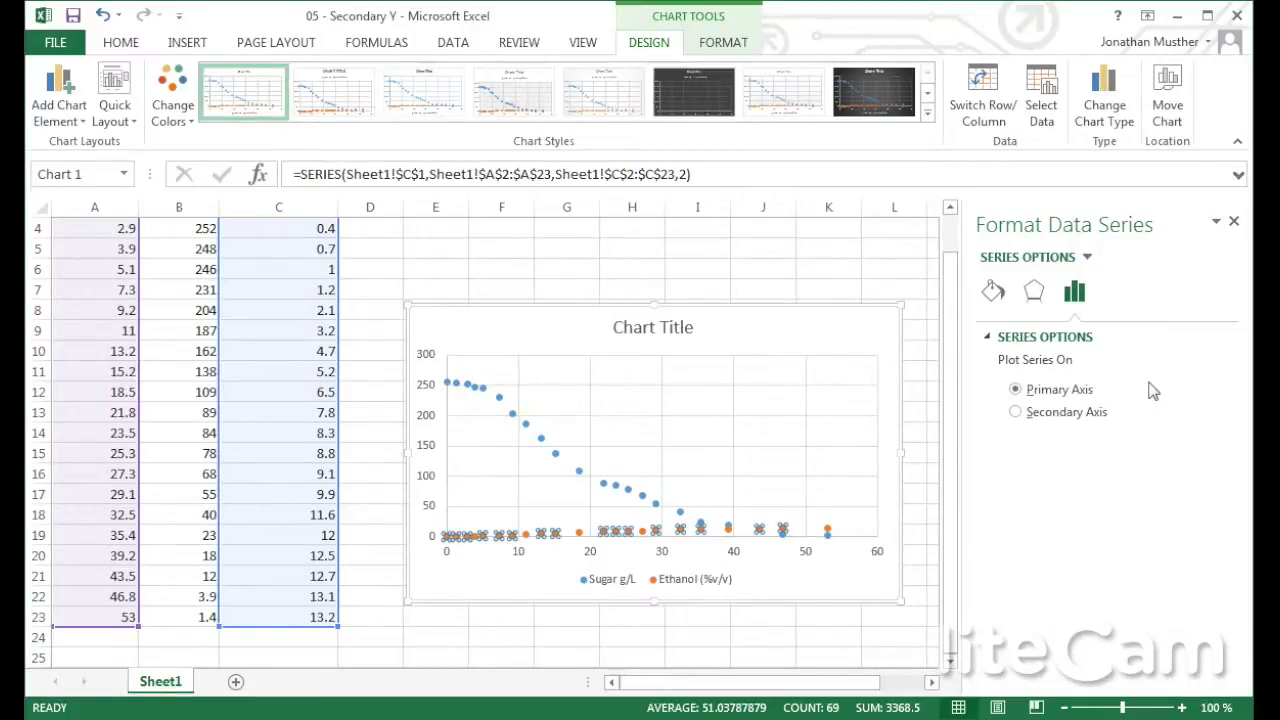
click(1017, 412)
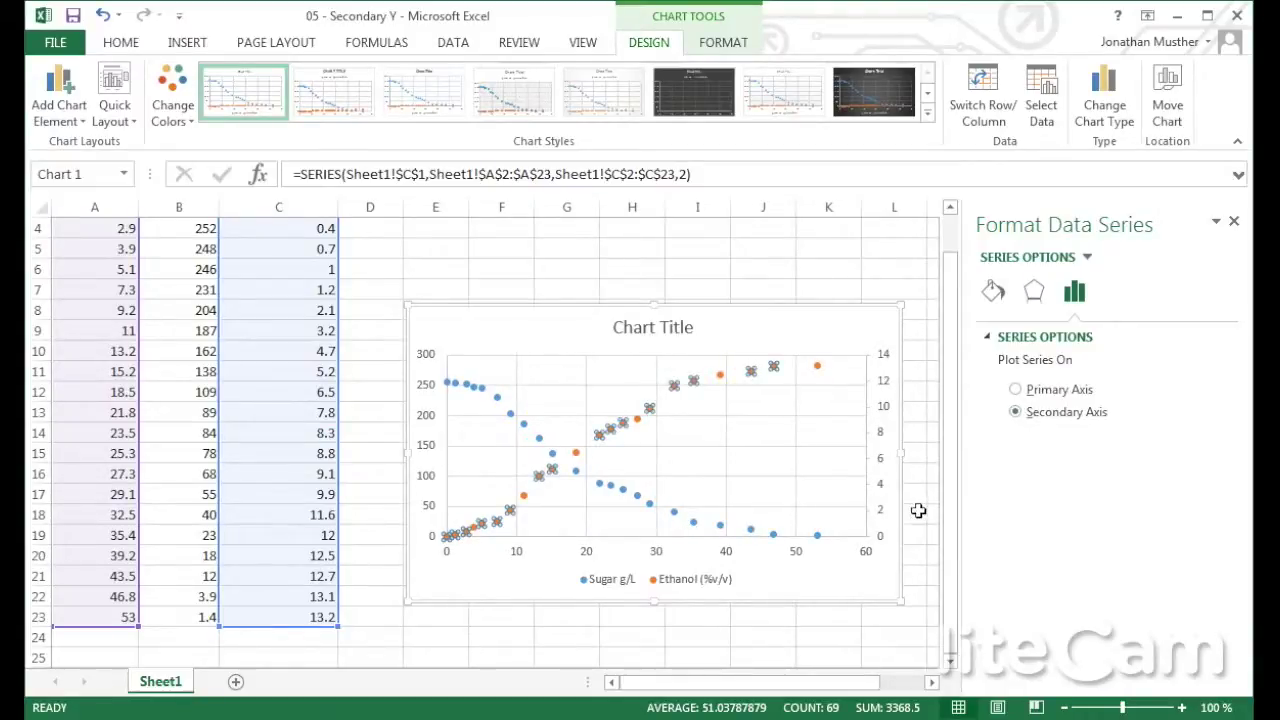
click(915, 513)
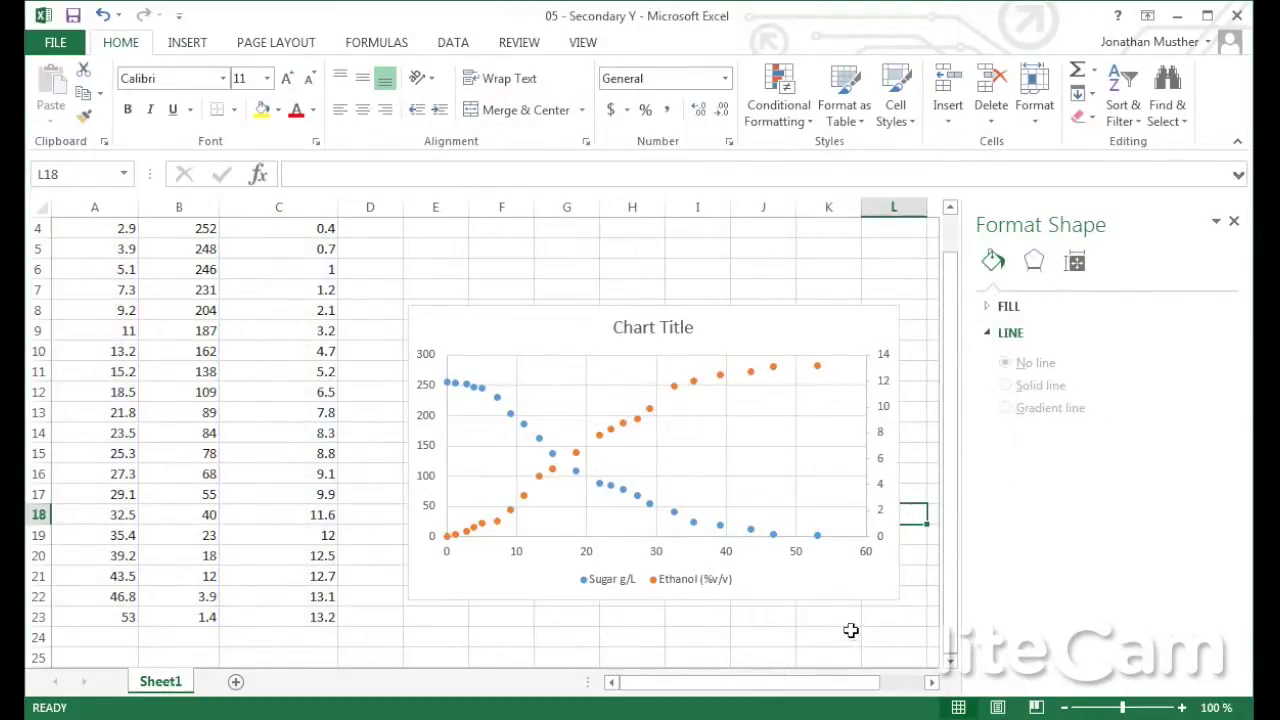
click(1233, 221)
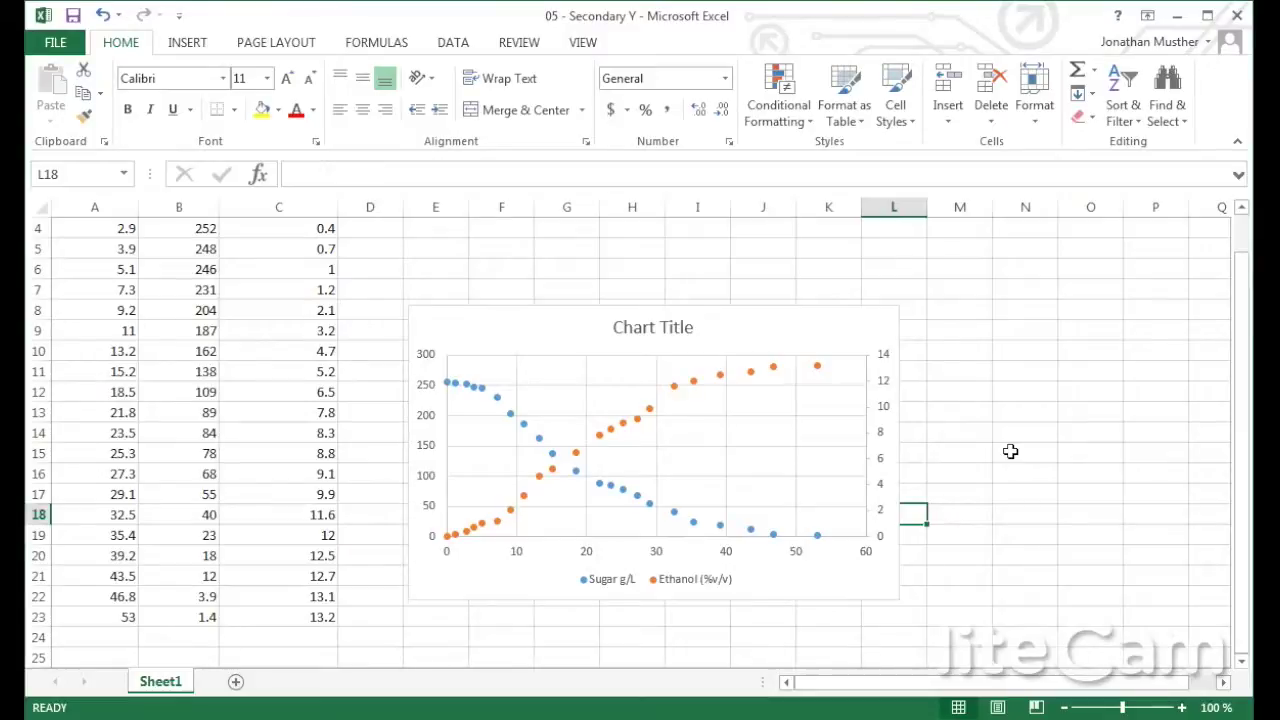
Format the secondary Y axis of the sugar and ethanol chart with a solid red line and close the formatting pane.
double_click(886, 417)
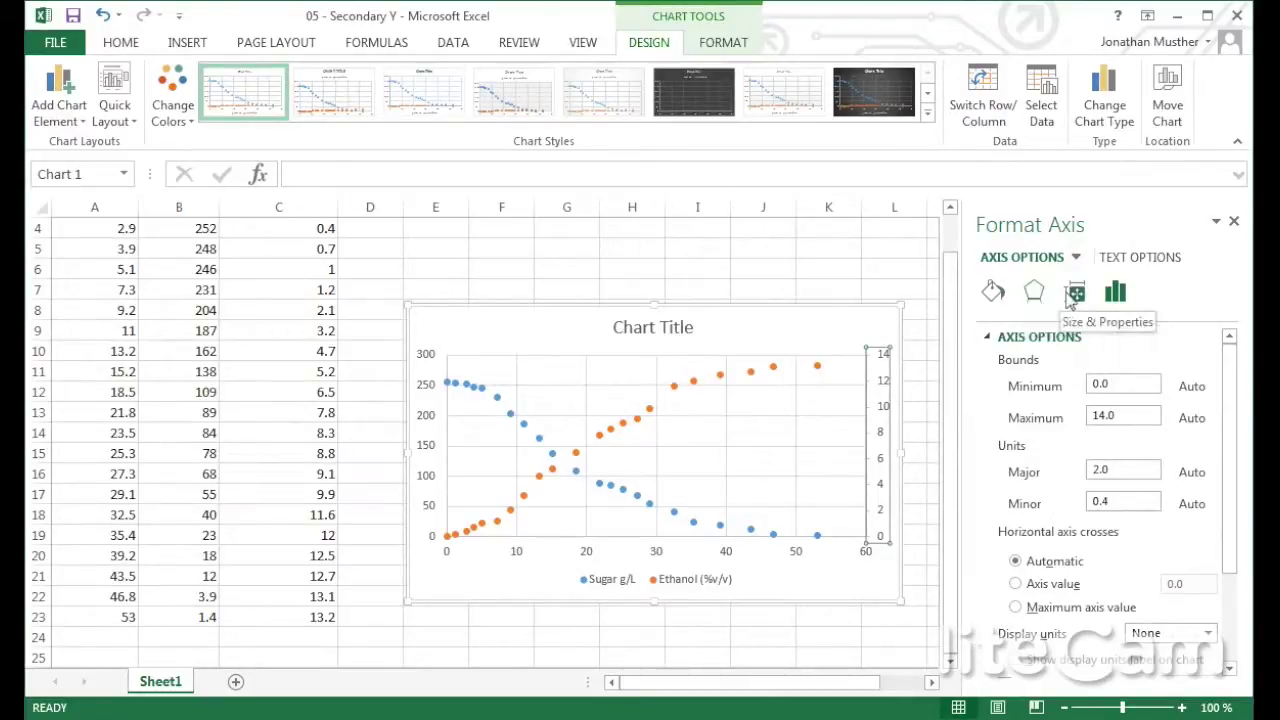
click(992, 298)
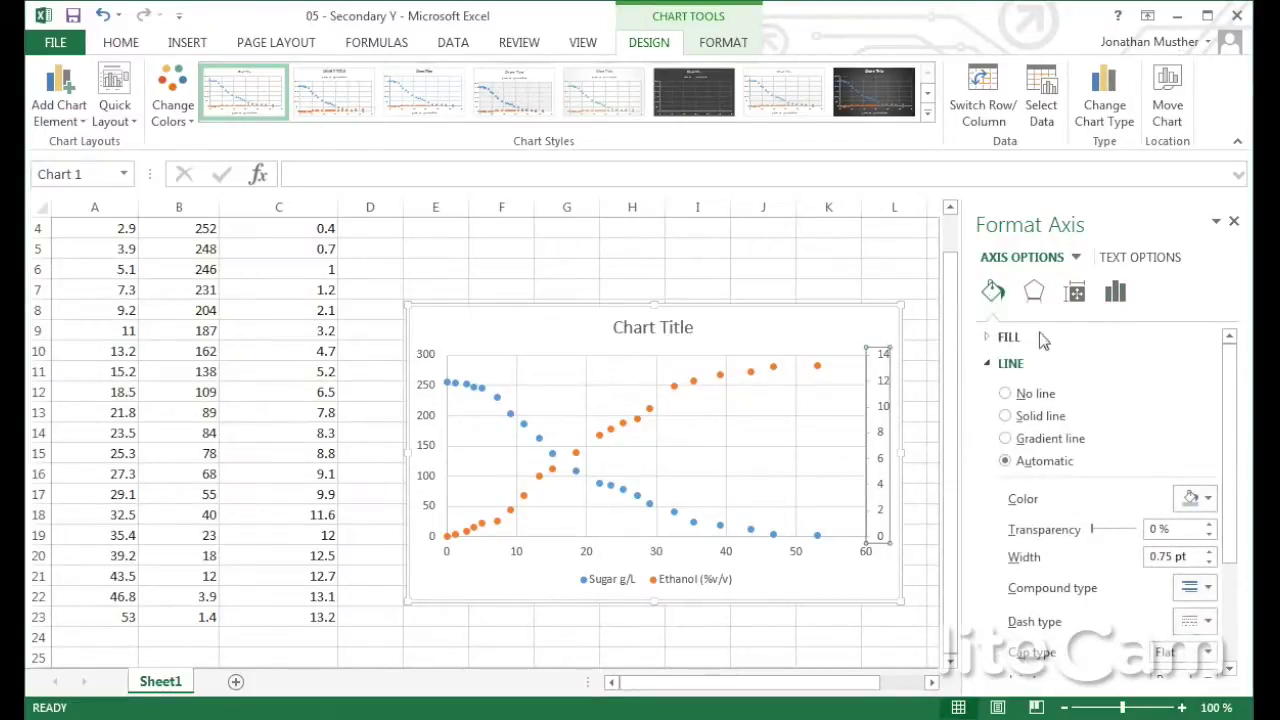
click(1203, 506)
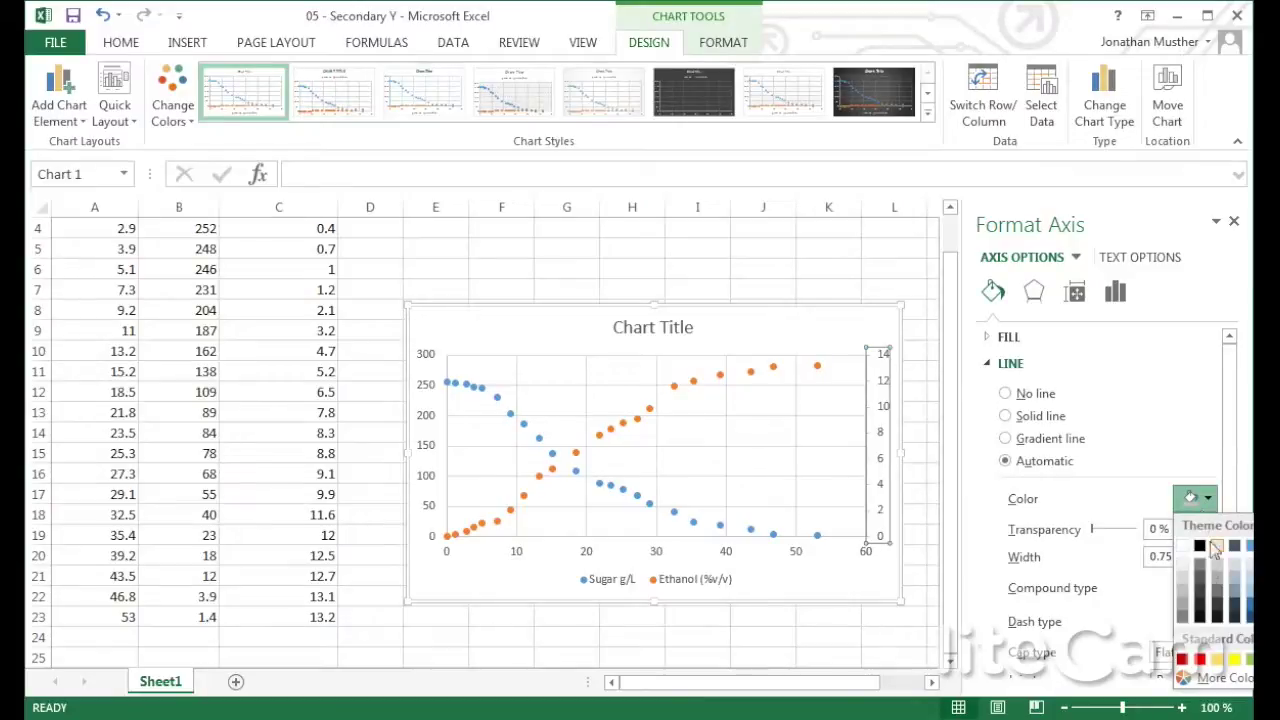
click(1201, 660)
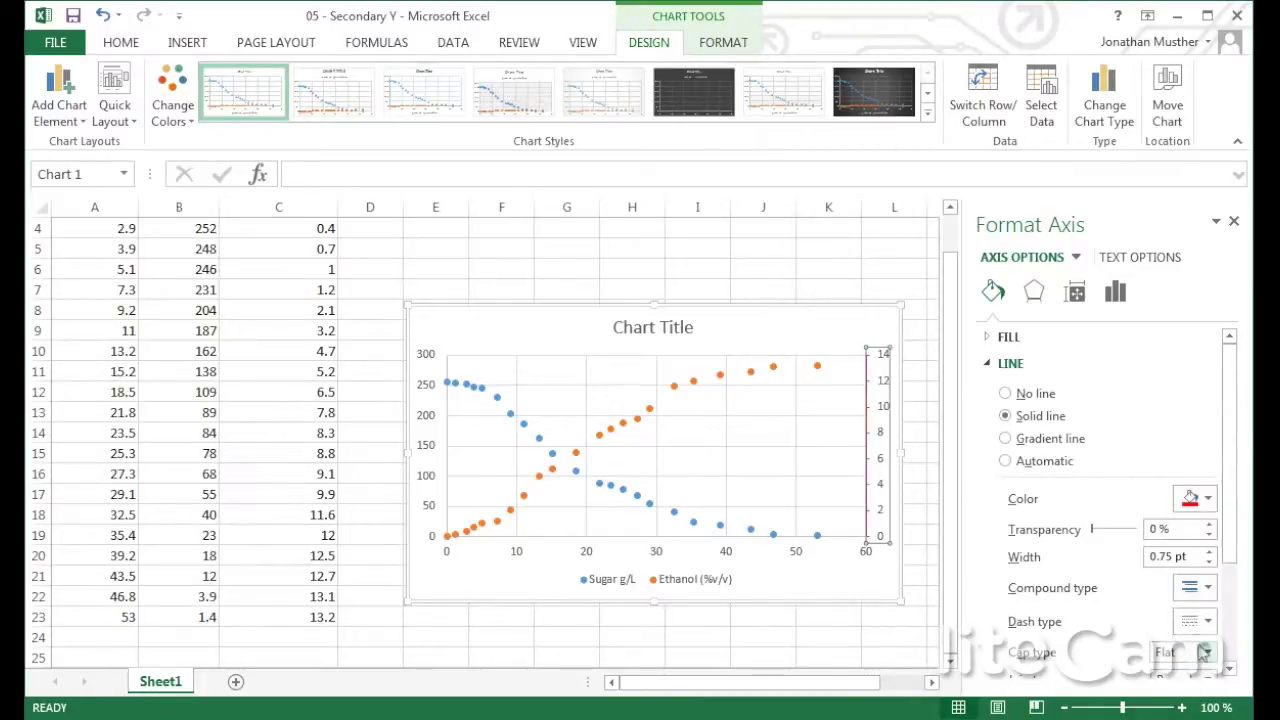
scroll(1128, 573, down, 1)
scroll(1097, 543, down, 2)
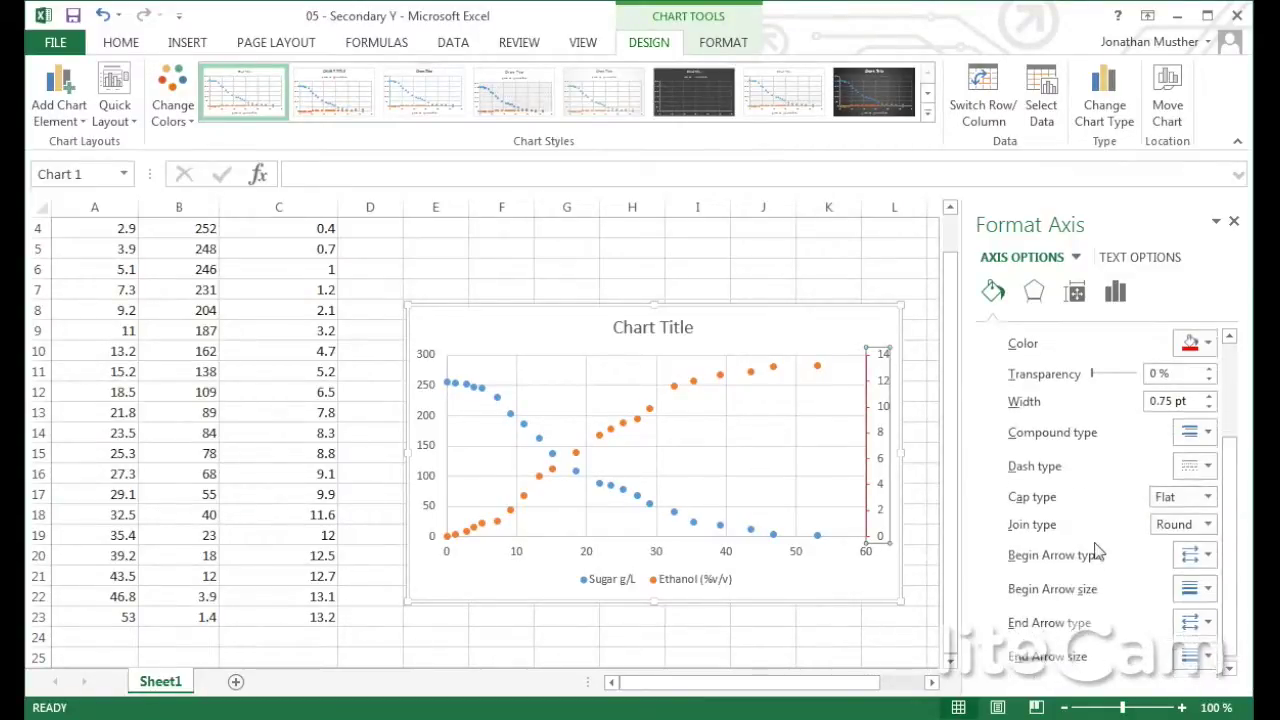
scroll(1095, 543, up, 3)
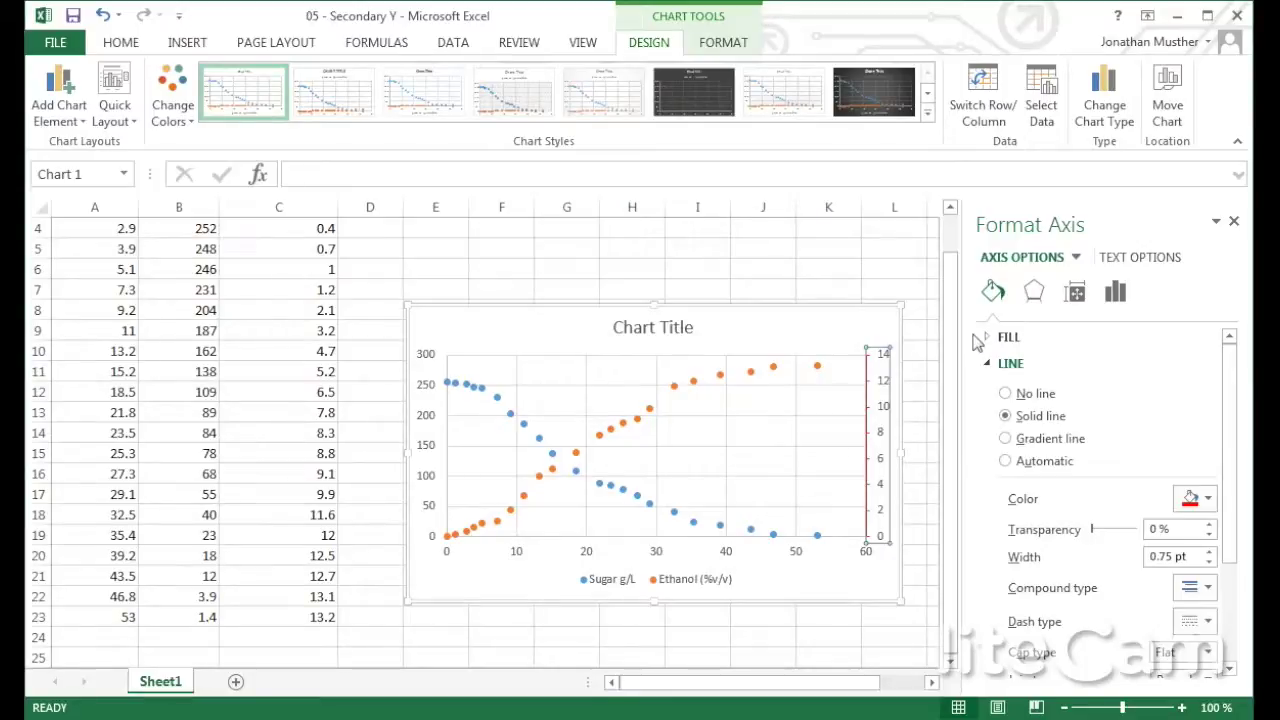
click(1233, 221)
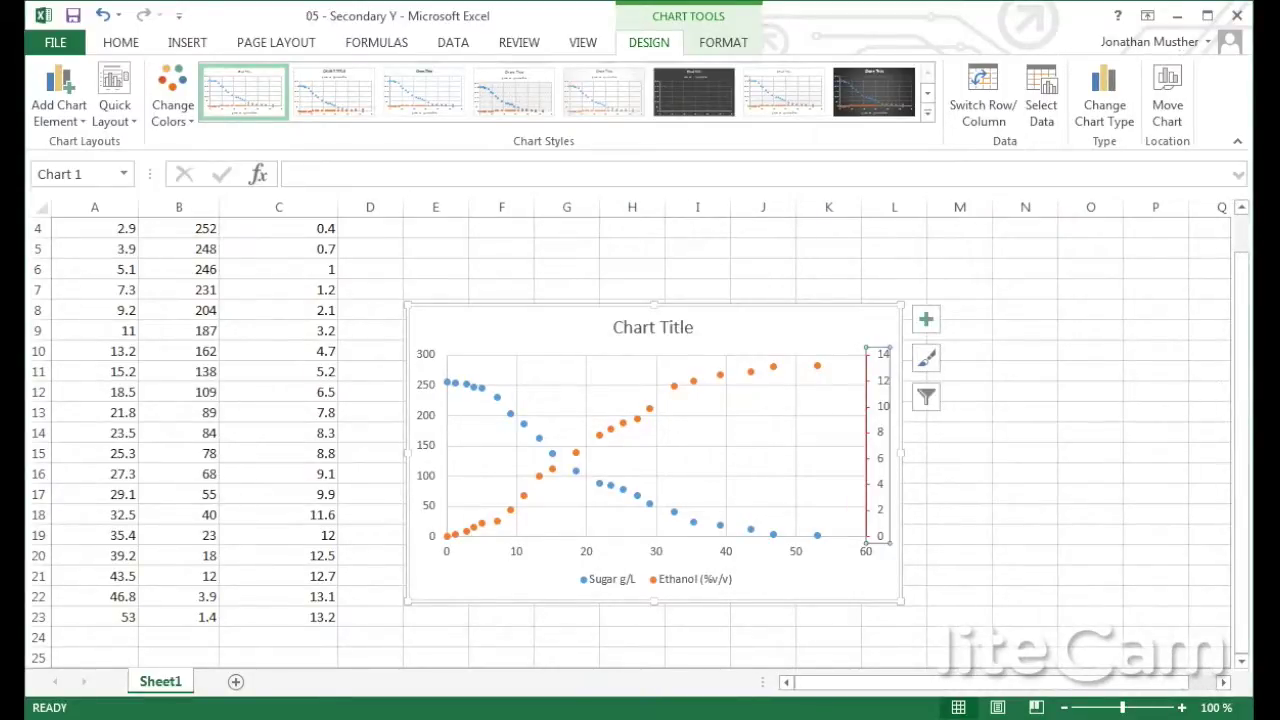
click(1014, 410)
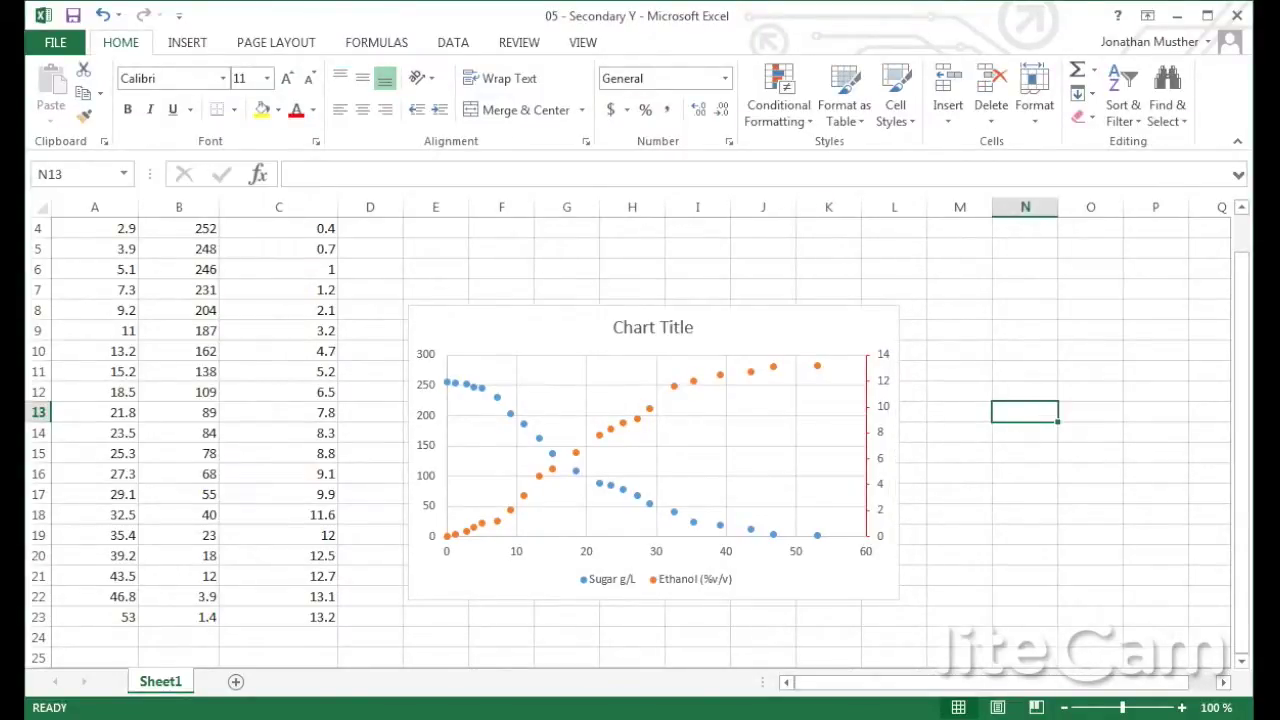
Delete the sugar and ethanol scatter chart from Sheet1.
click(862, 325)
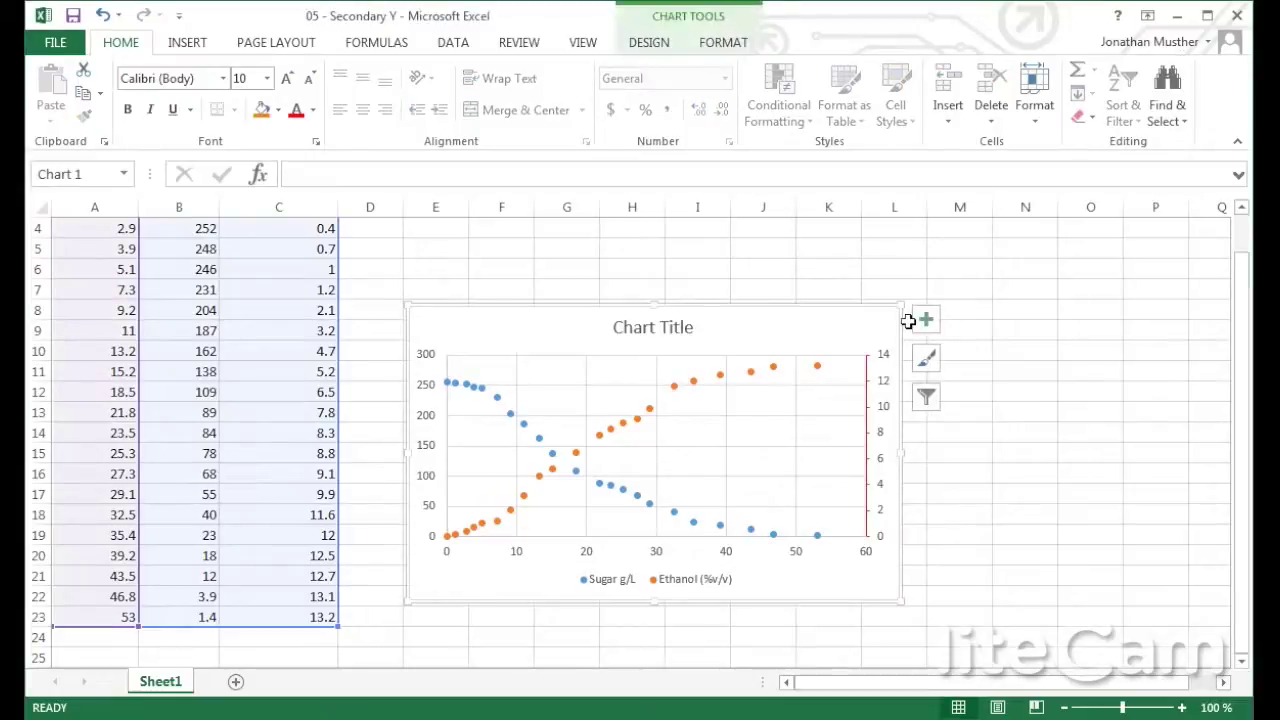
key(Delete)
click(811, 414)
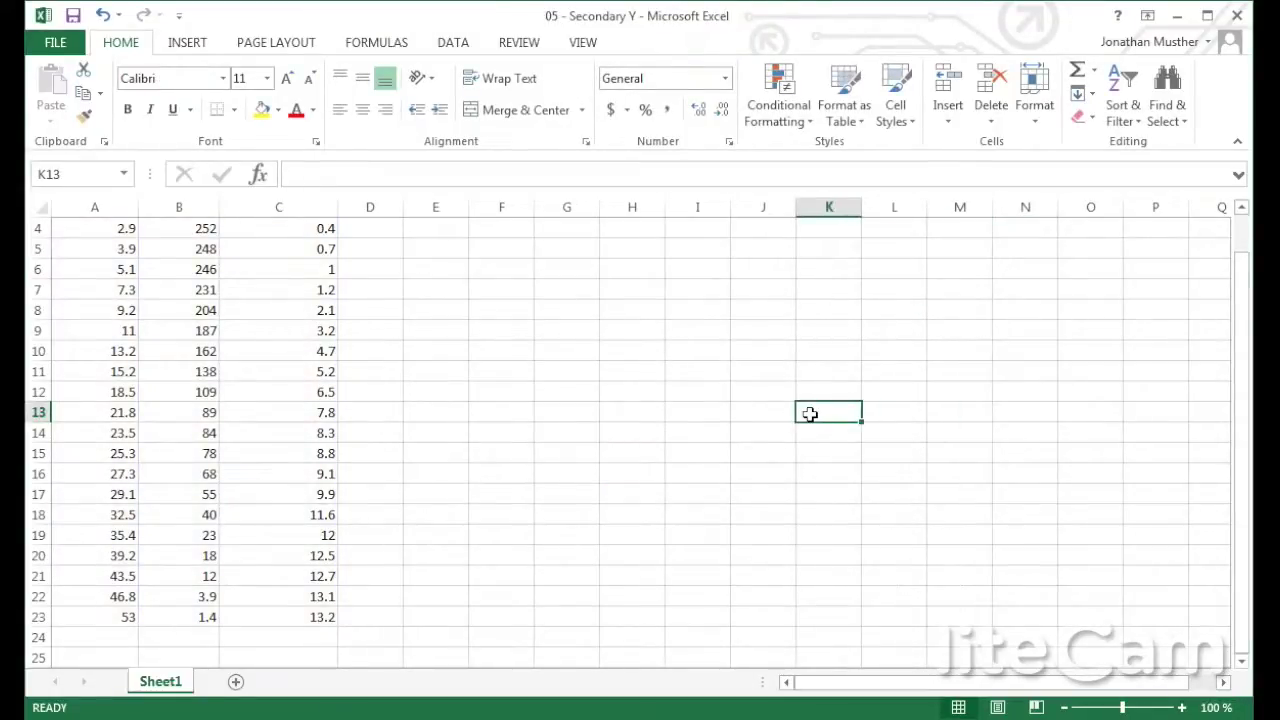
Move the Time (h) data from column A to column D, after the Ethanol column.
scroll(684, 462, up, 1)
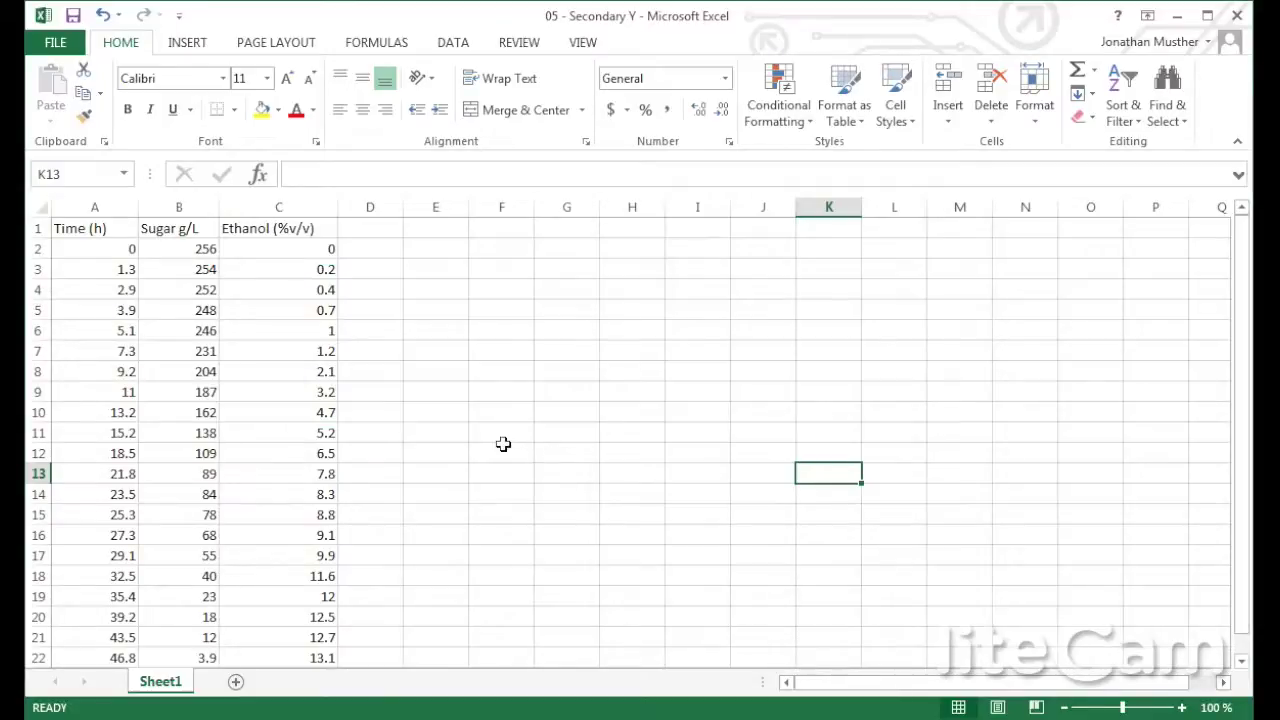
click(126, 207)
key(ctrl+c)
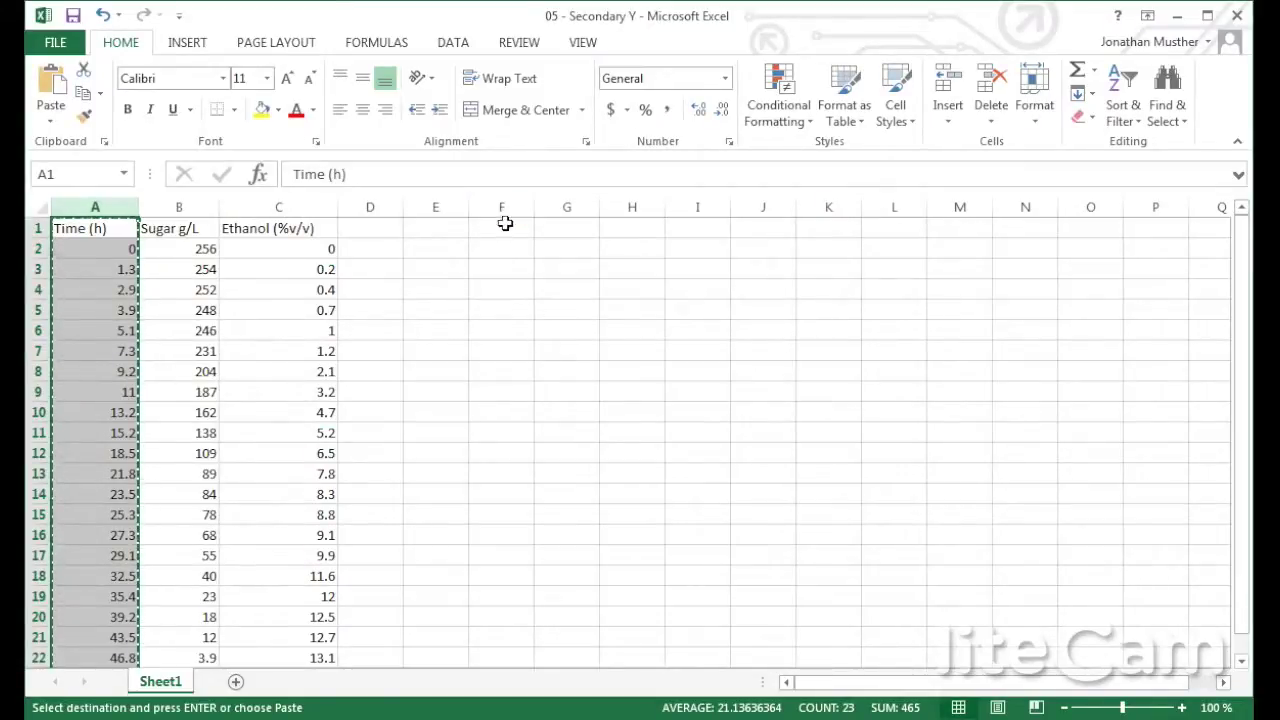
click(378, 207)
key(Return)
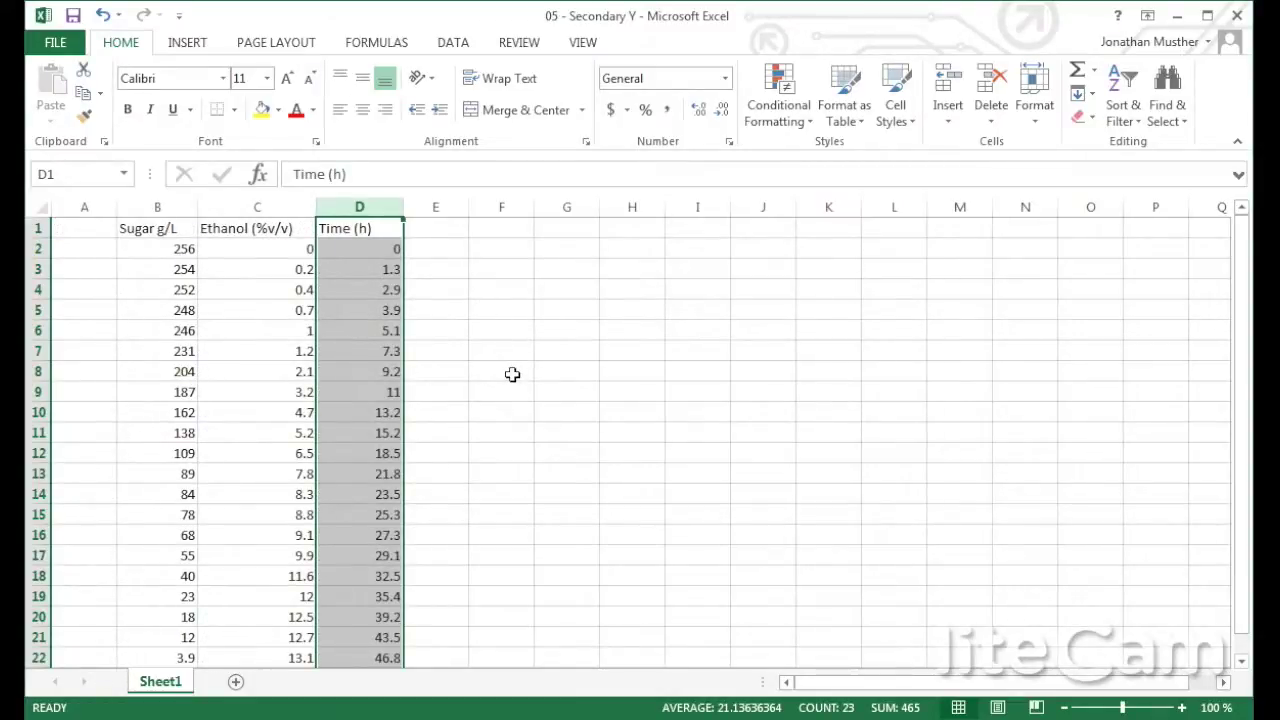
click(512, 374)
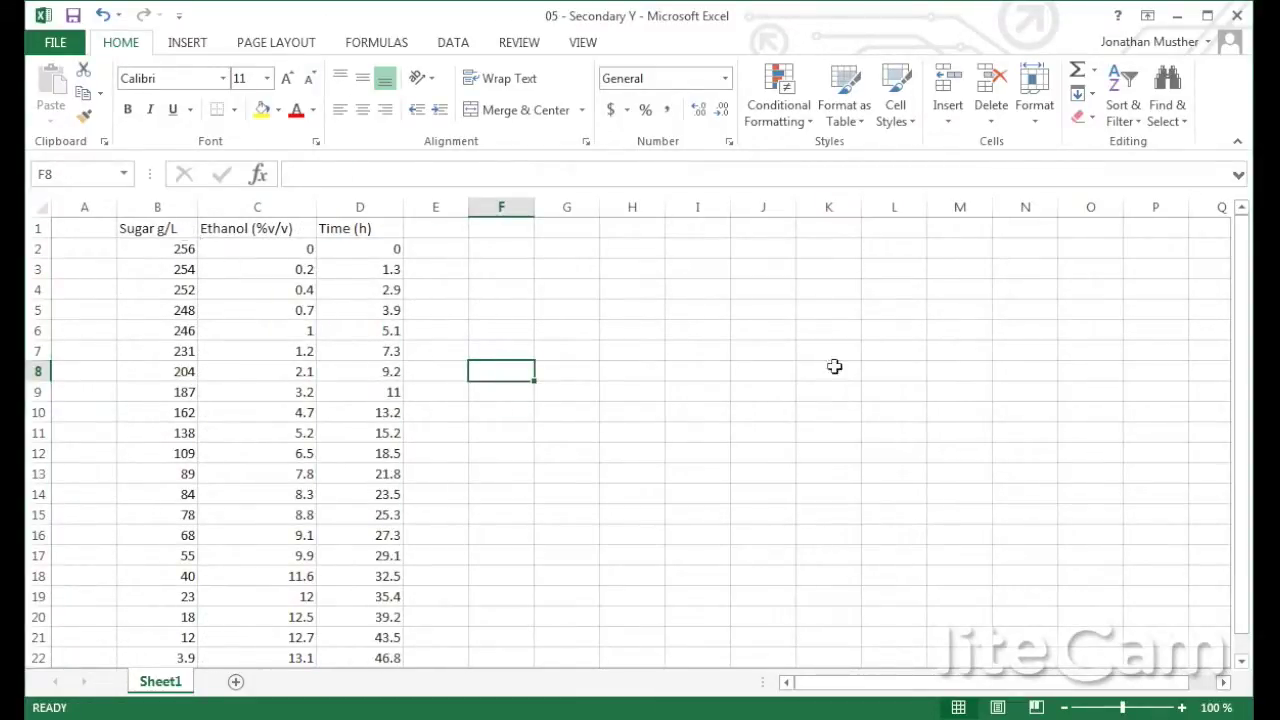
click(632, 371)
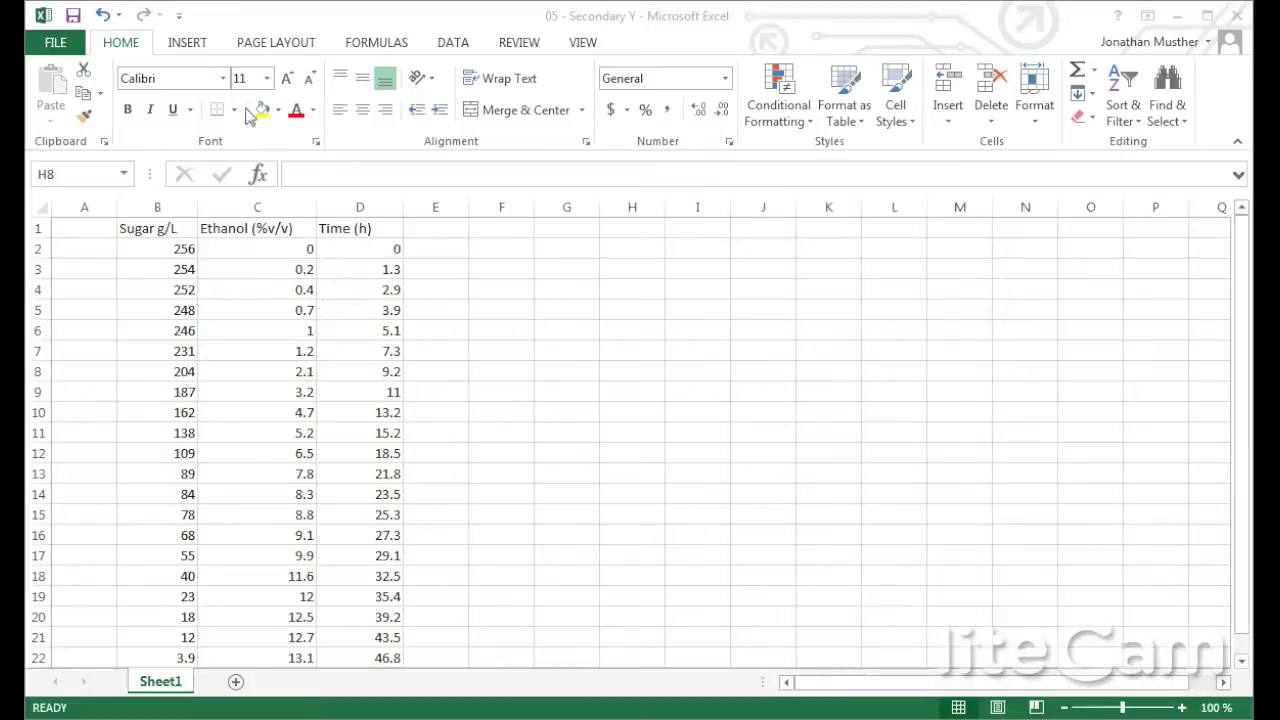
Insert a markers-only scatter chart from the rearranged data in B1:D23.
drag(167, 229, 371, 634)
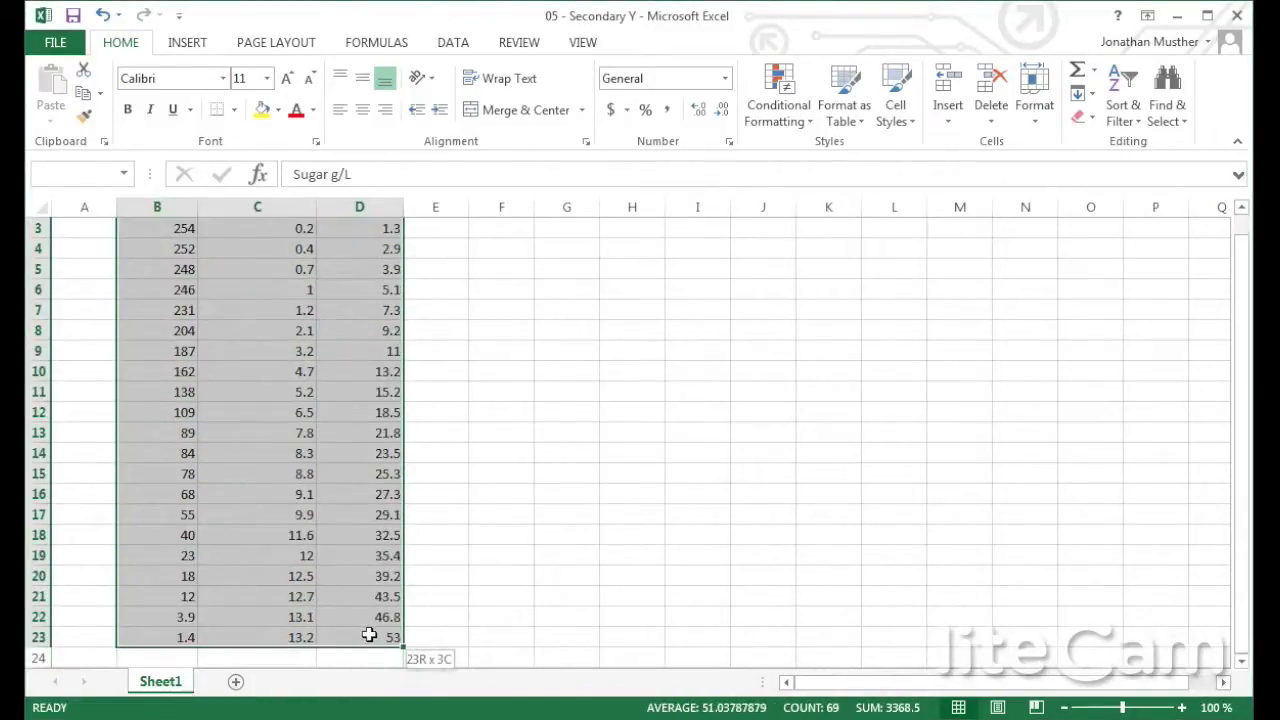
click(202, 44)
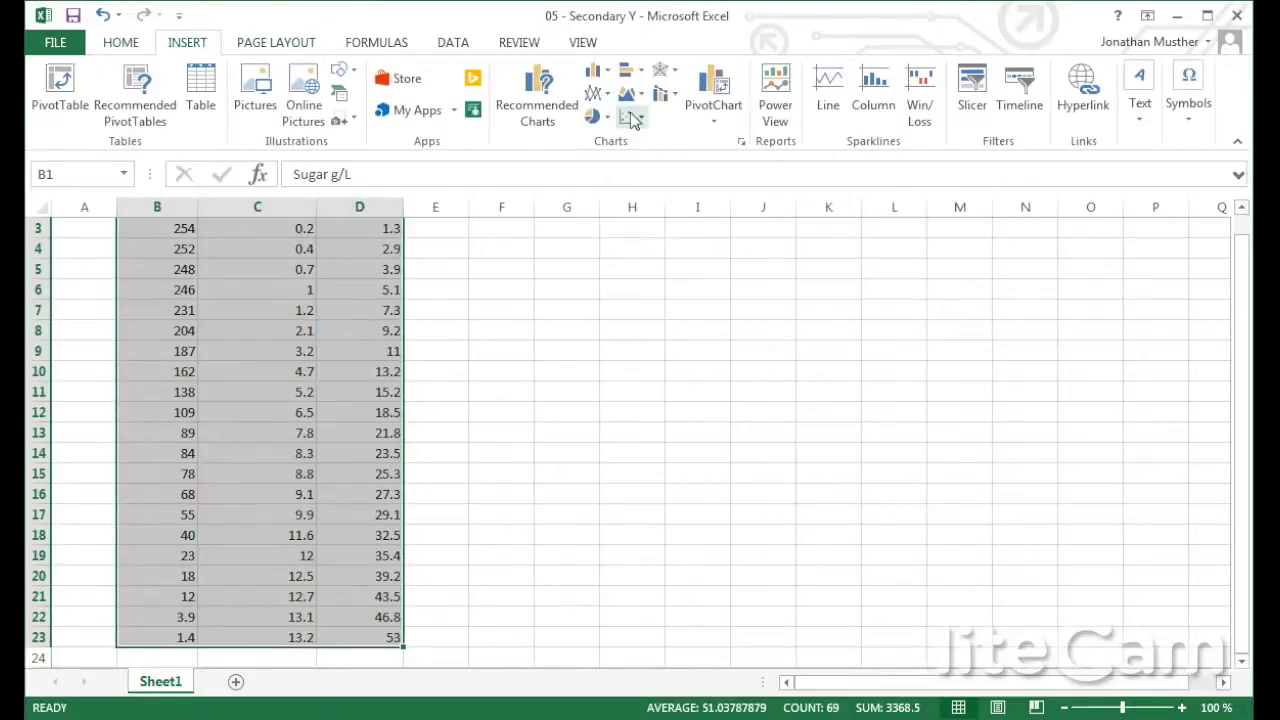
click(630, 119)
click(645, 182)
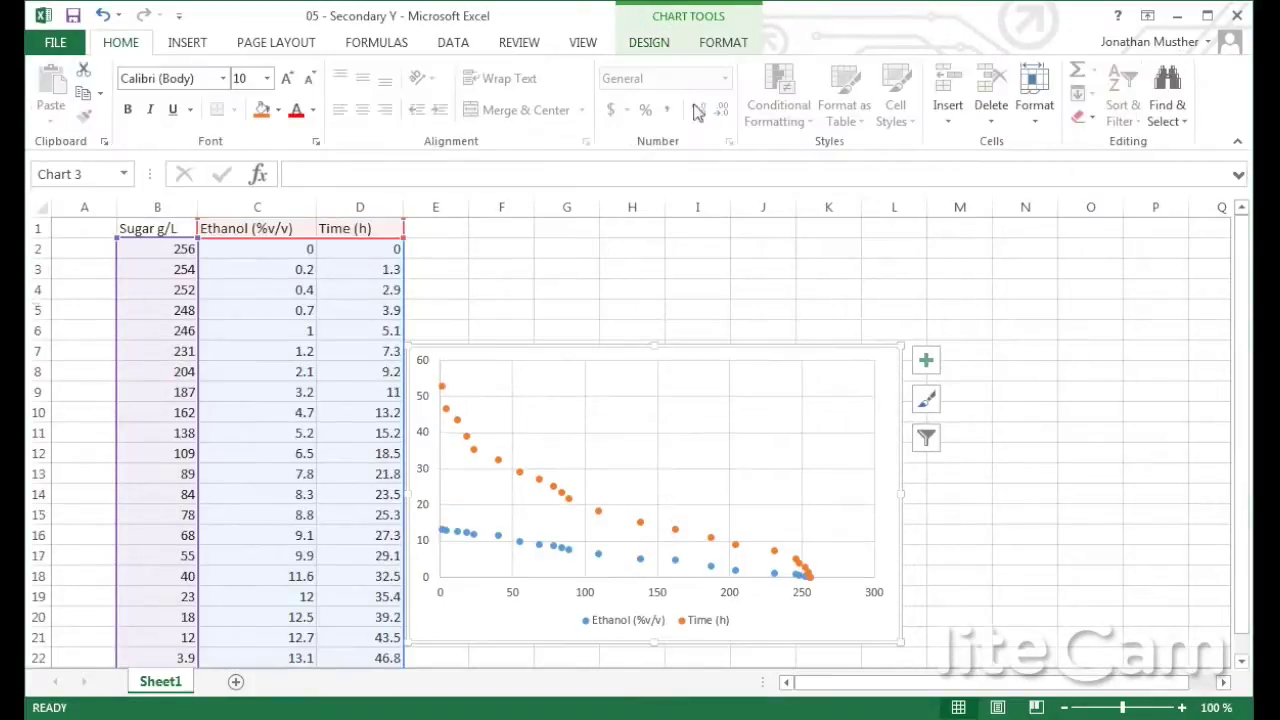
Remove both the Ethanol (%v/v) and Time (h) series from the new chart's data source.
right_click(902, 415)
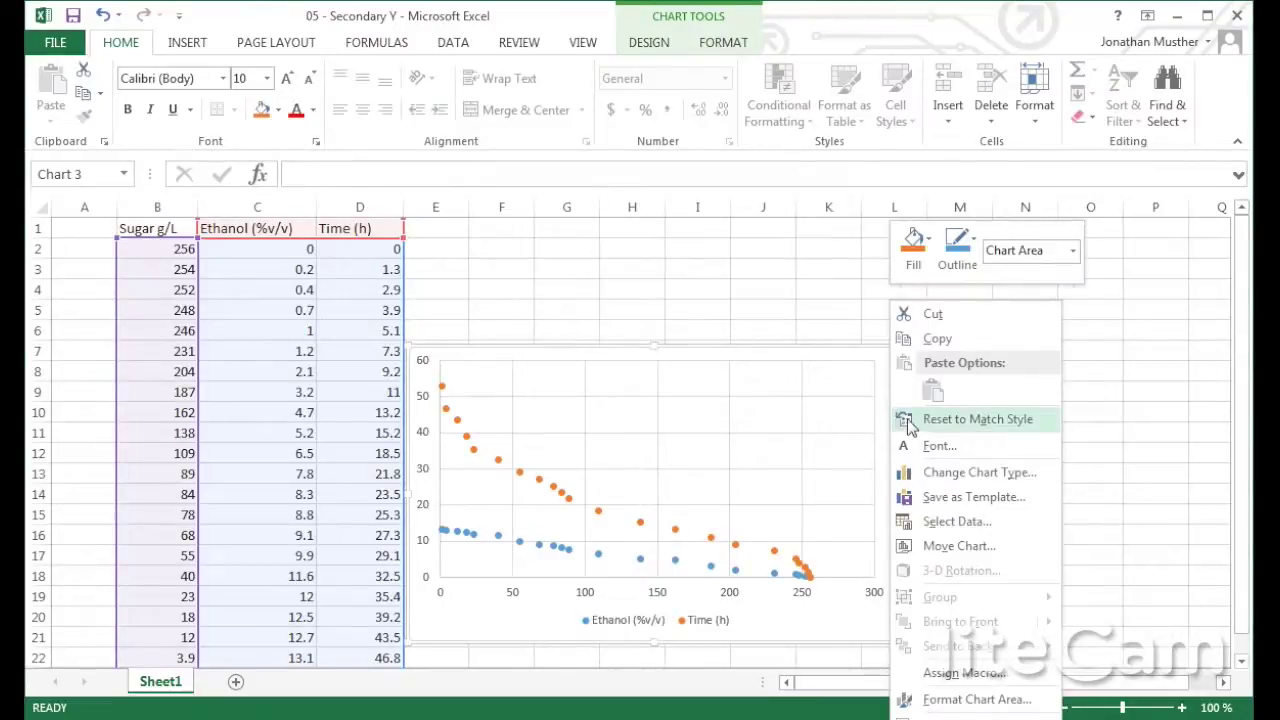
click(950, 521)
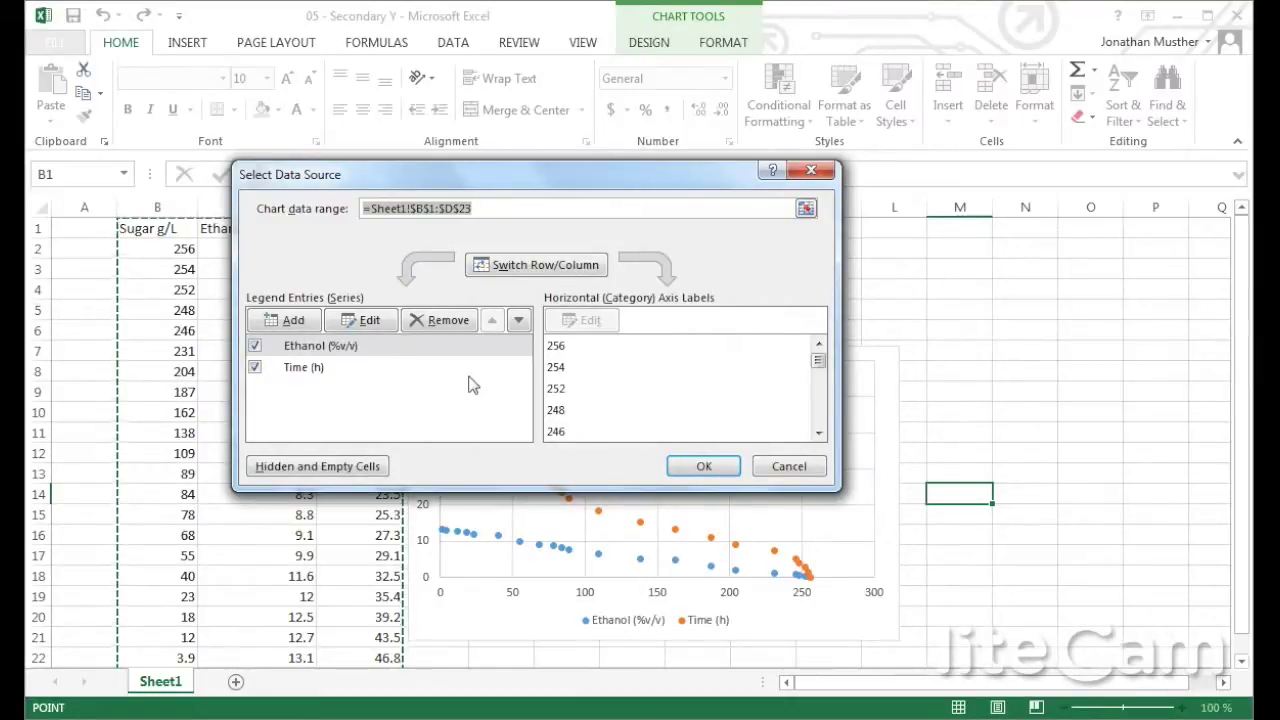
click(438, 346)
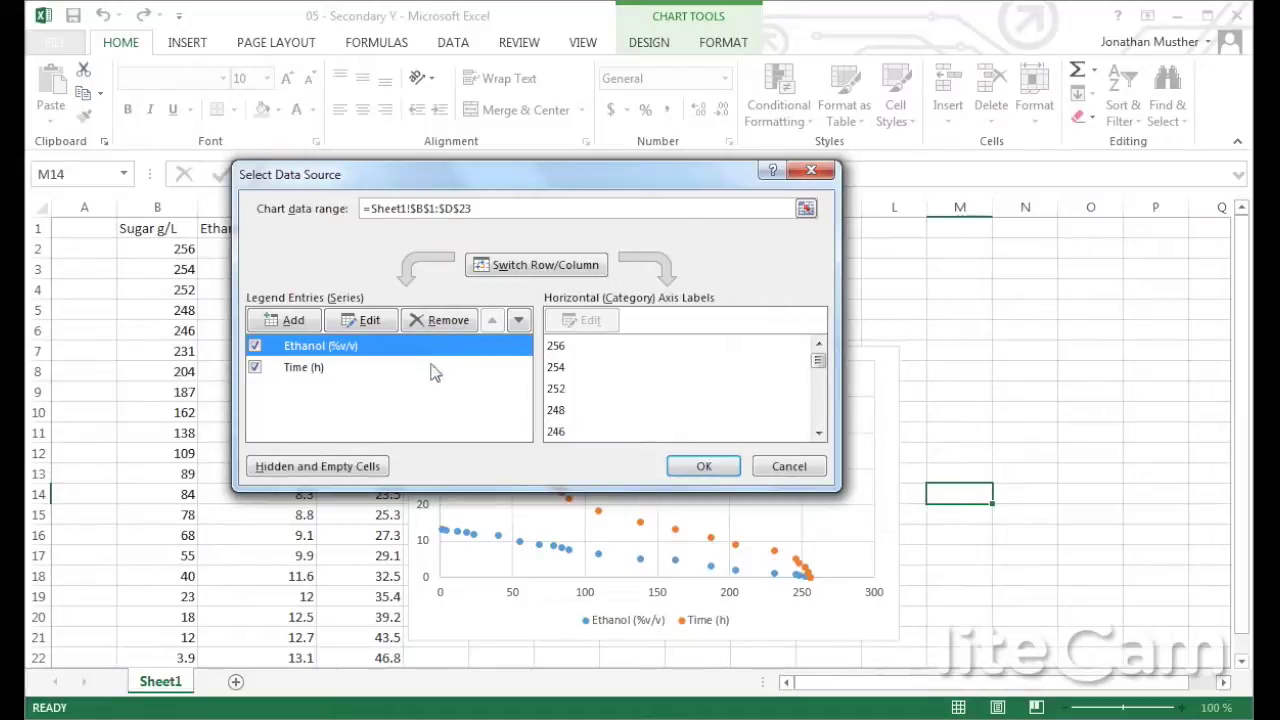
click(432, 378)
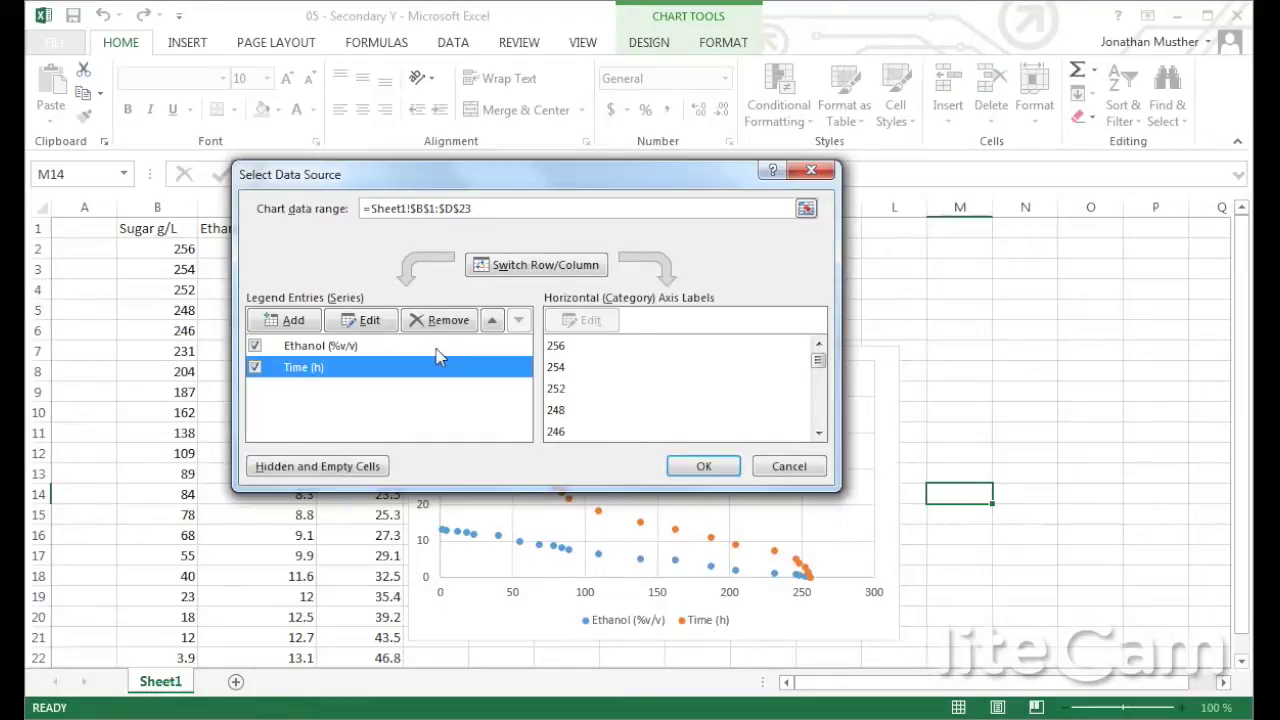
click(437, 346)
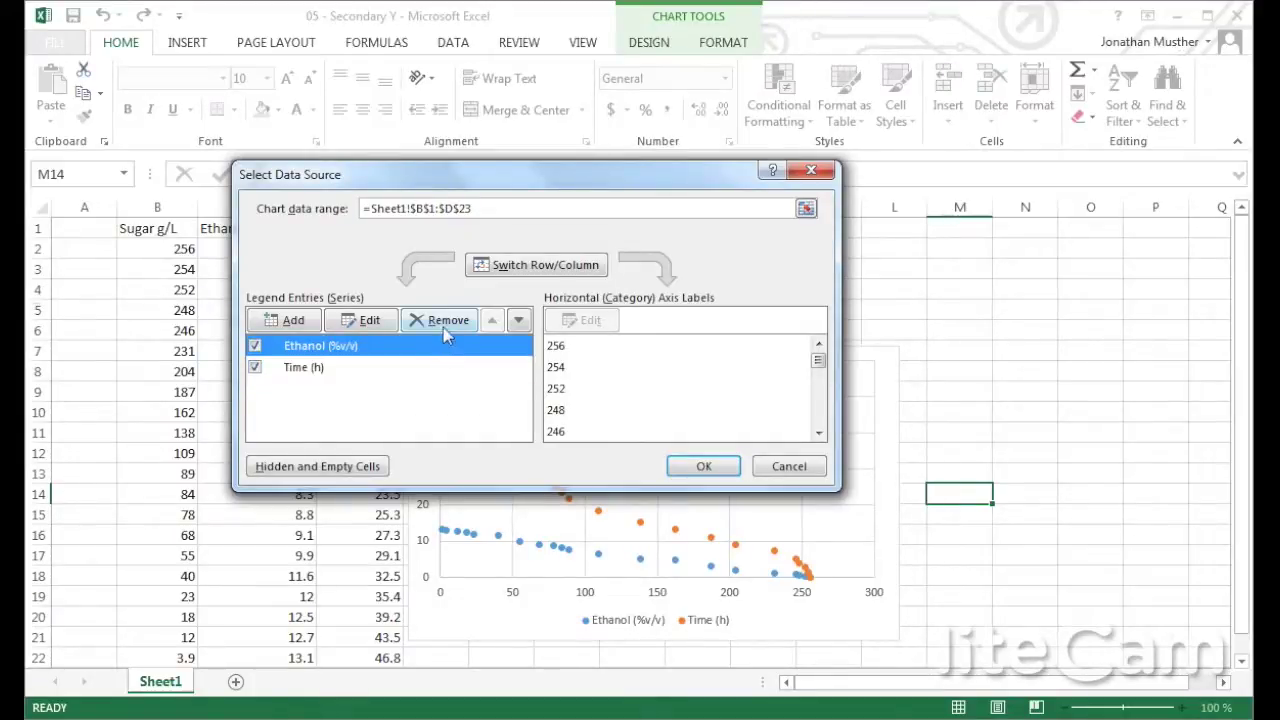
click(441, 322)
click(400, 353)
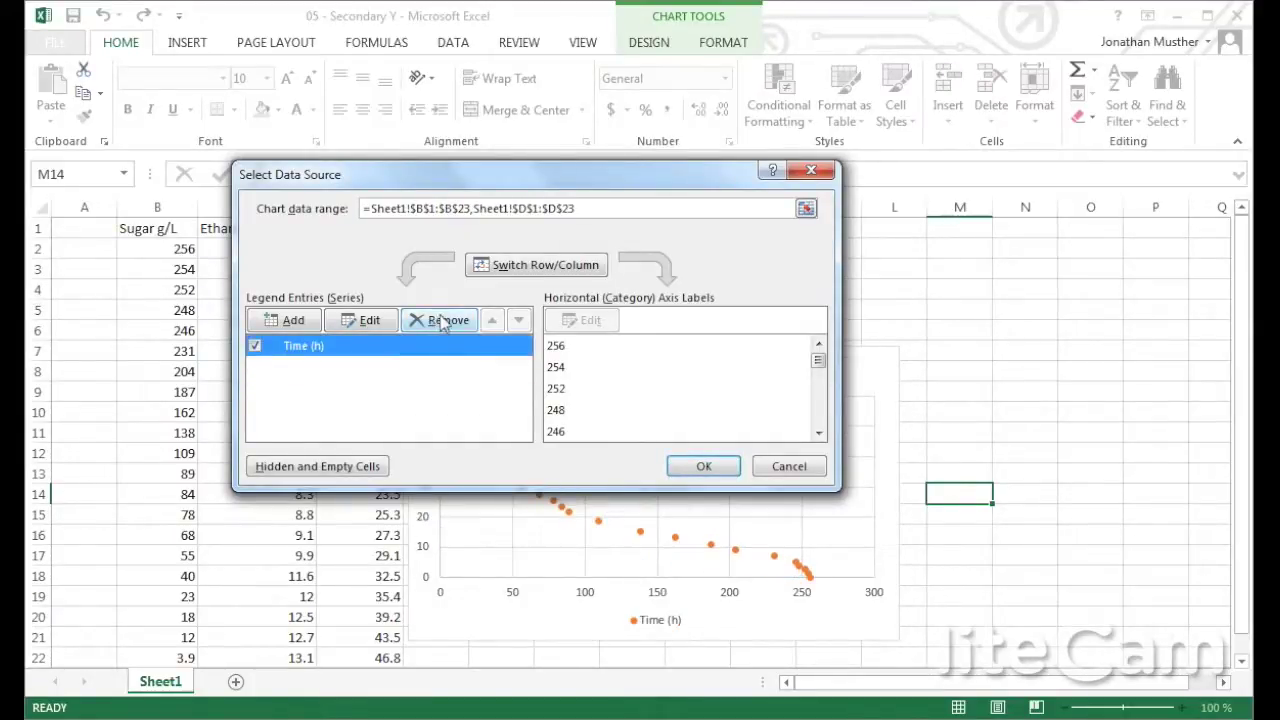
click(441, 322)
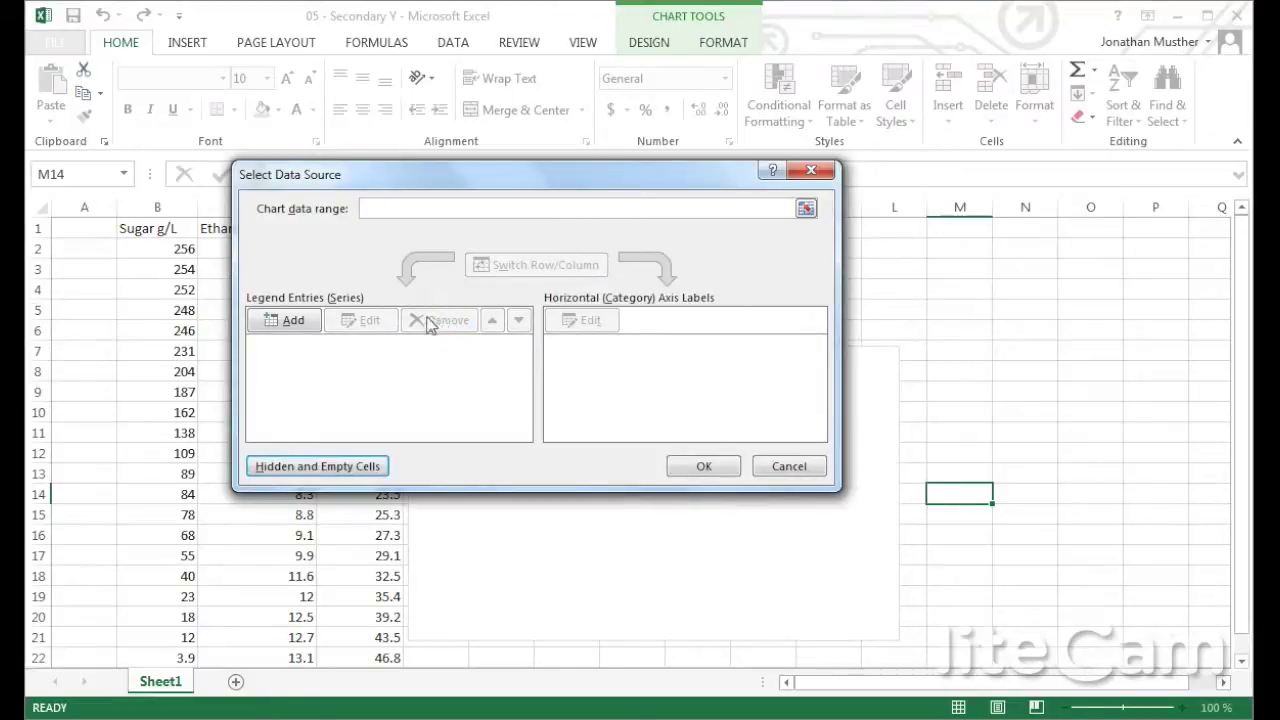
Add a series named Sugar with X values from D2:D23 and Y values from B2:B23.
click(286, 321)
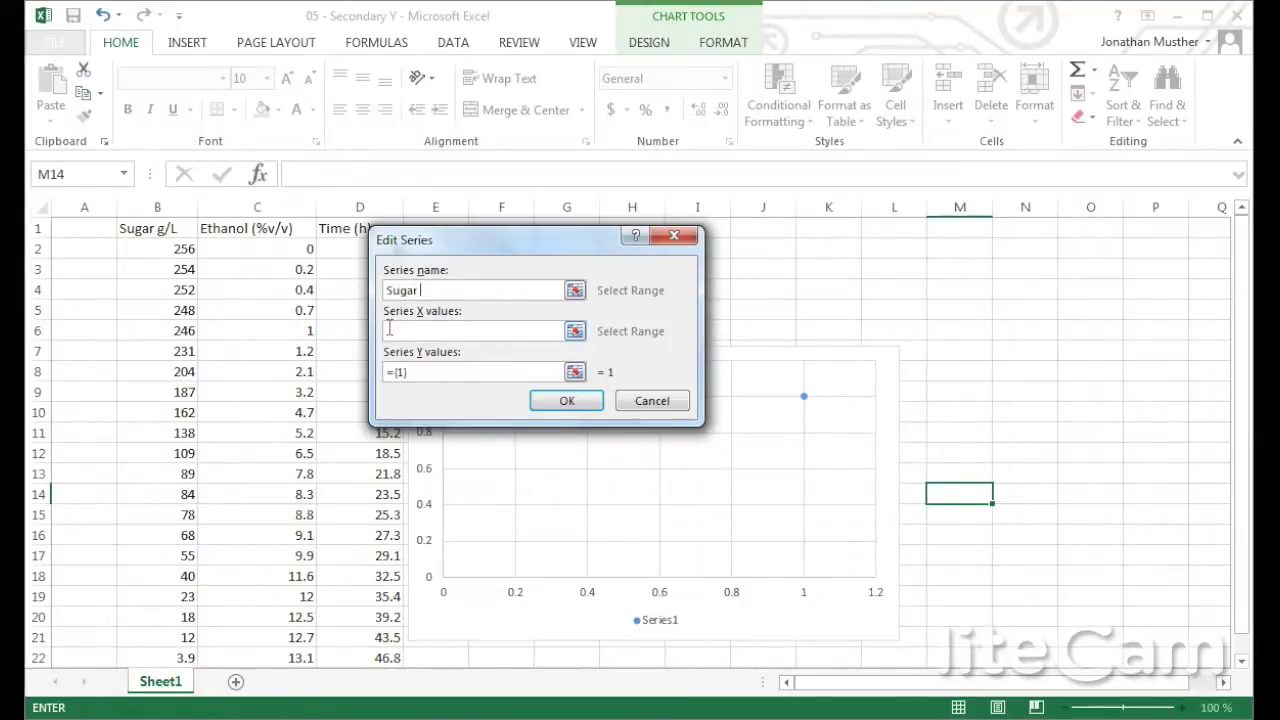
click(412, 330)
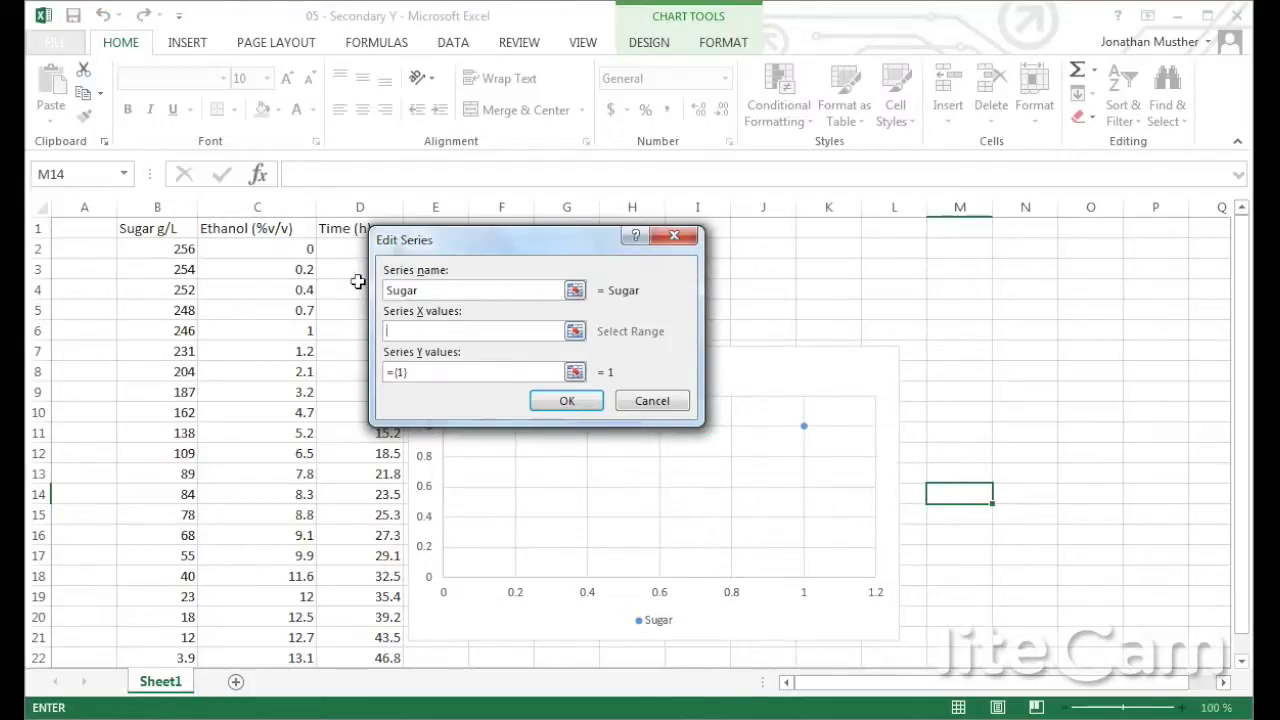
drag(346, 254, 363, 617)
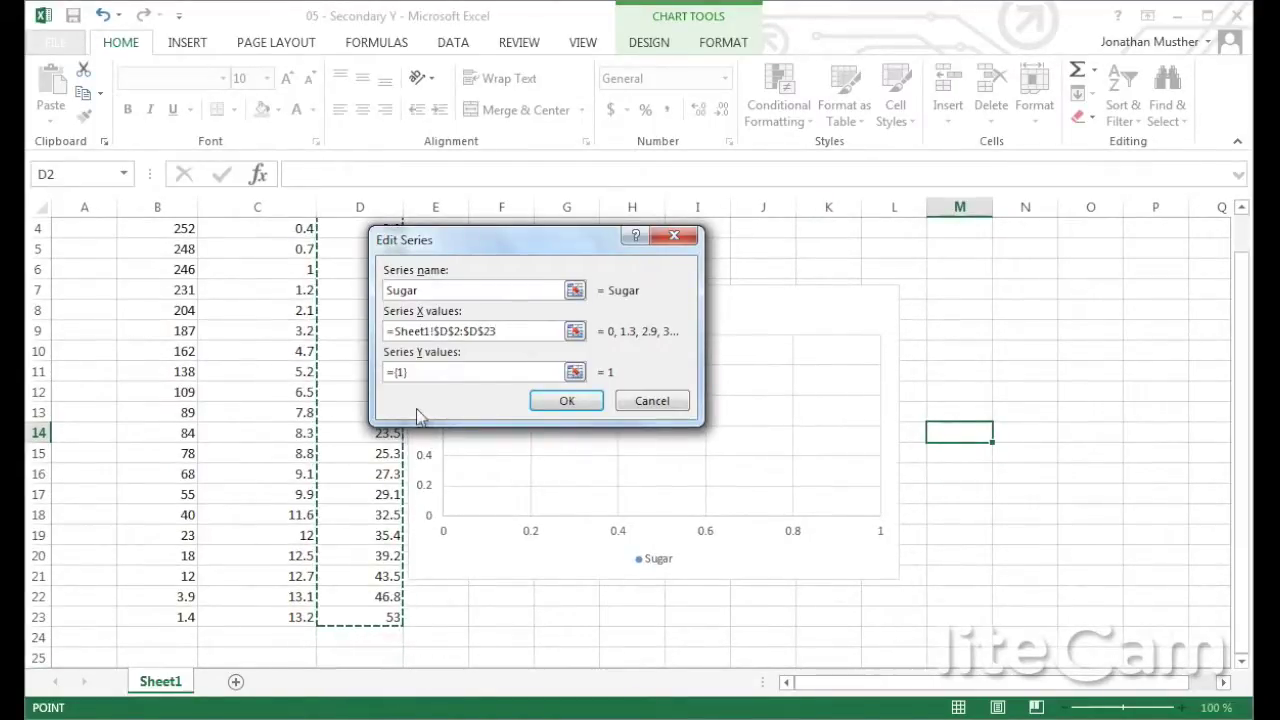
click(394, 372)
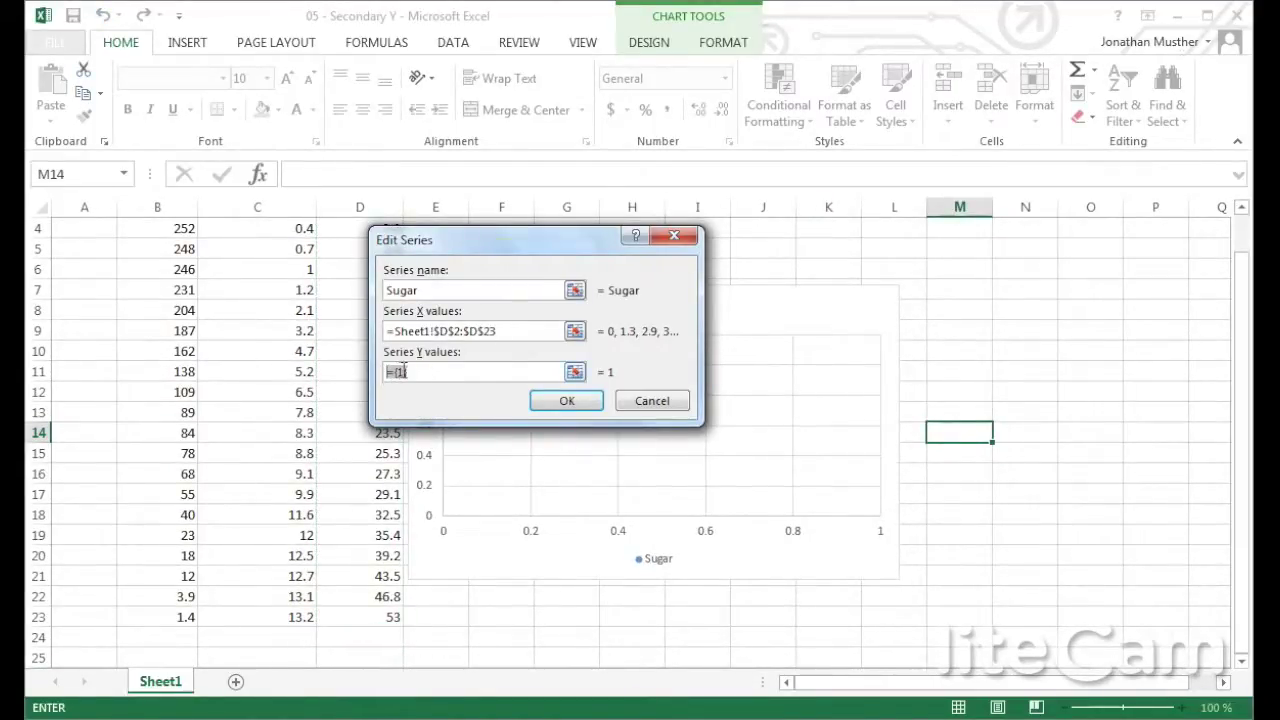
key(BackSpace)
scroll(250, 313, up, 1)
drag(183, 249, 170, 640)
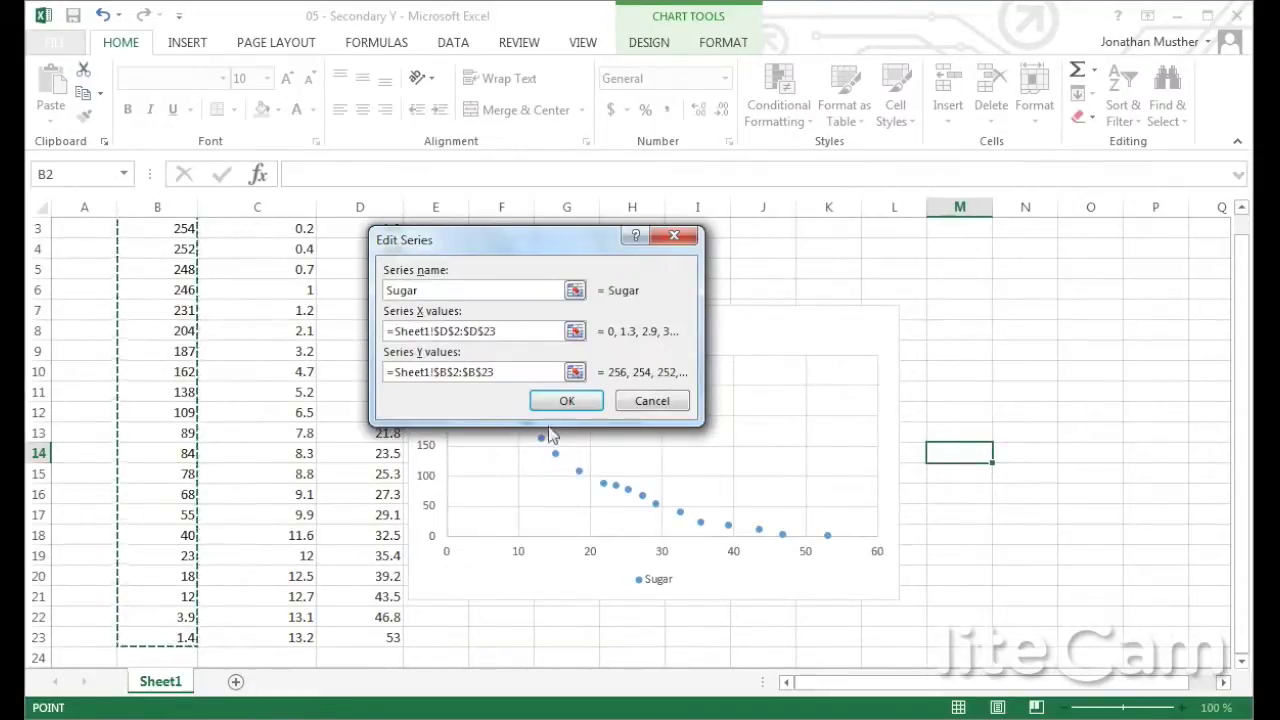
click(563, 401)
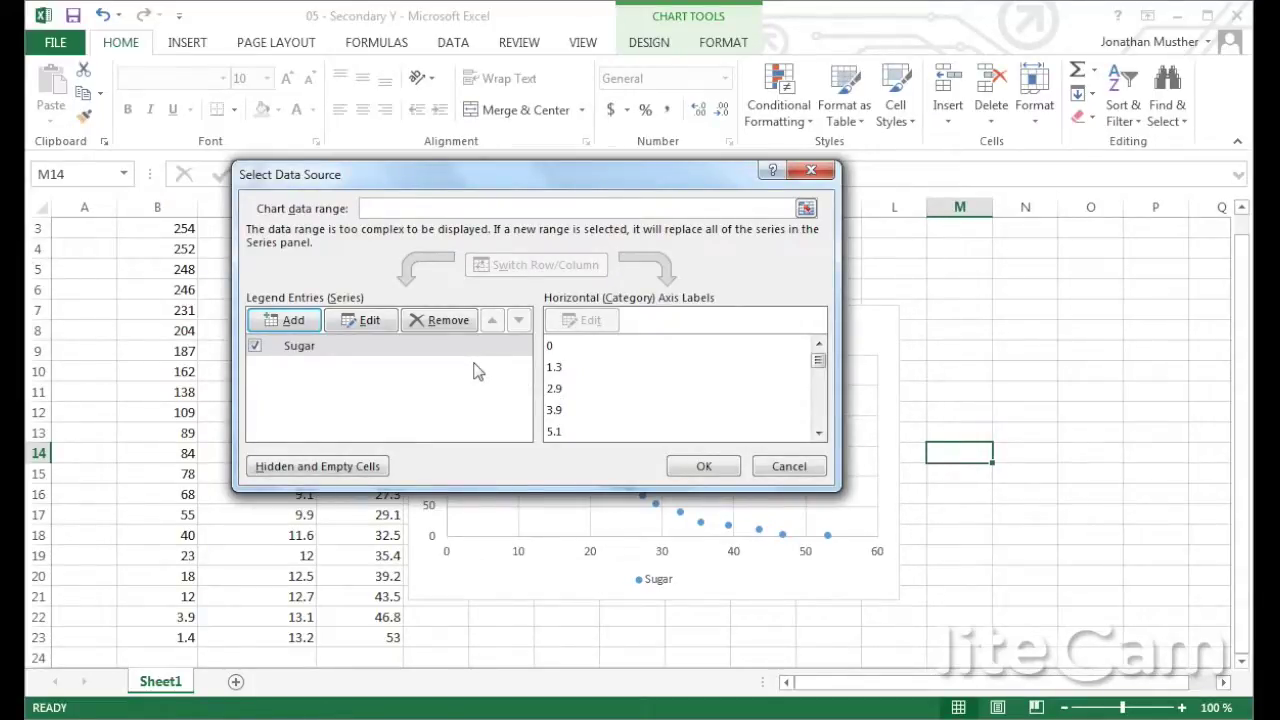
Add a series named Ethanol with X values from D2:D23 and Y values from C2:C23.
click(293, 320)
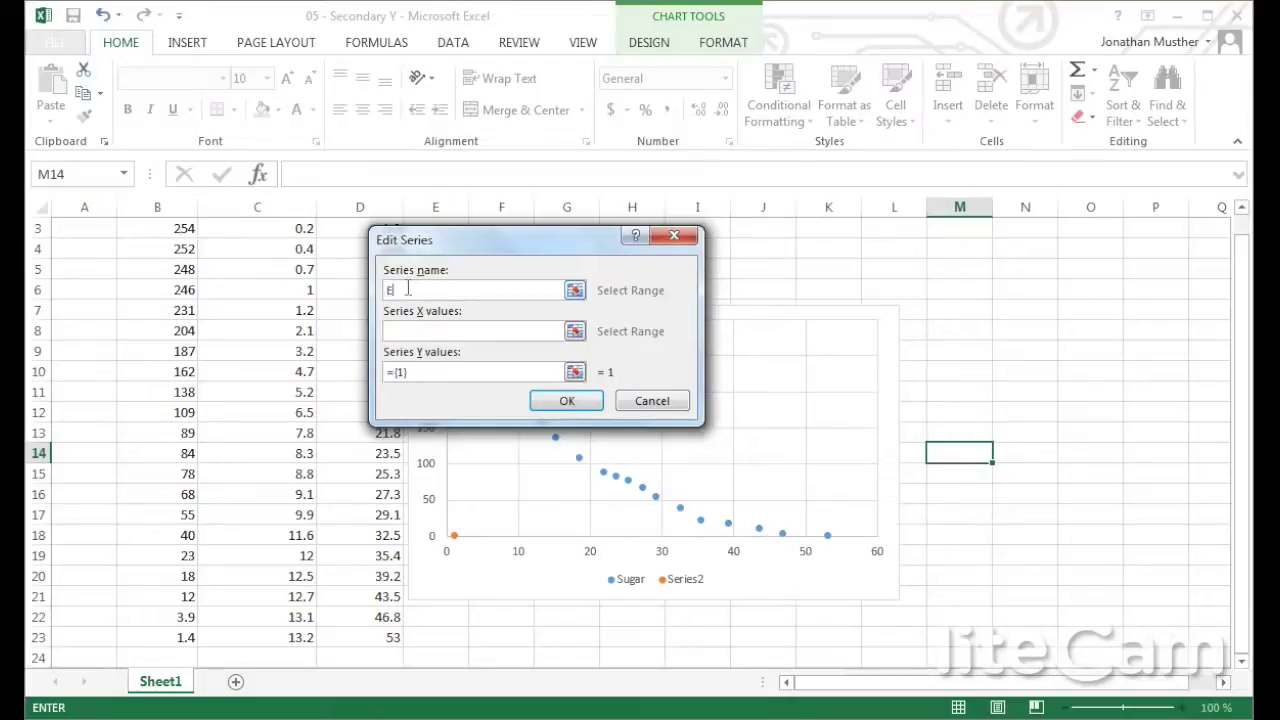
click(426, 330)
scroll(257, 294, up, 1)
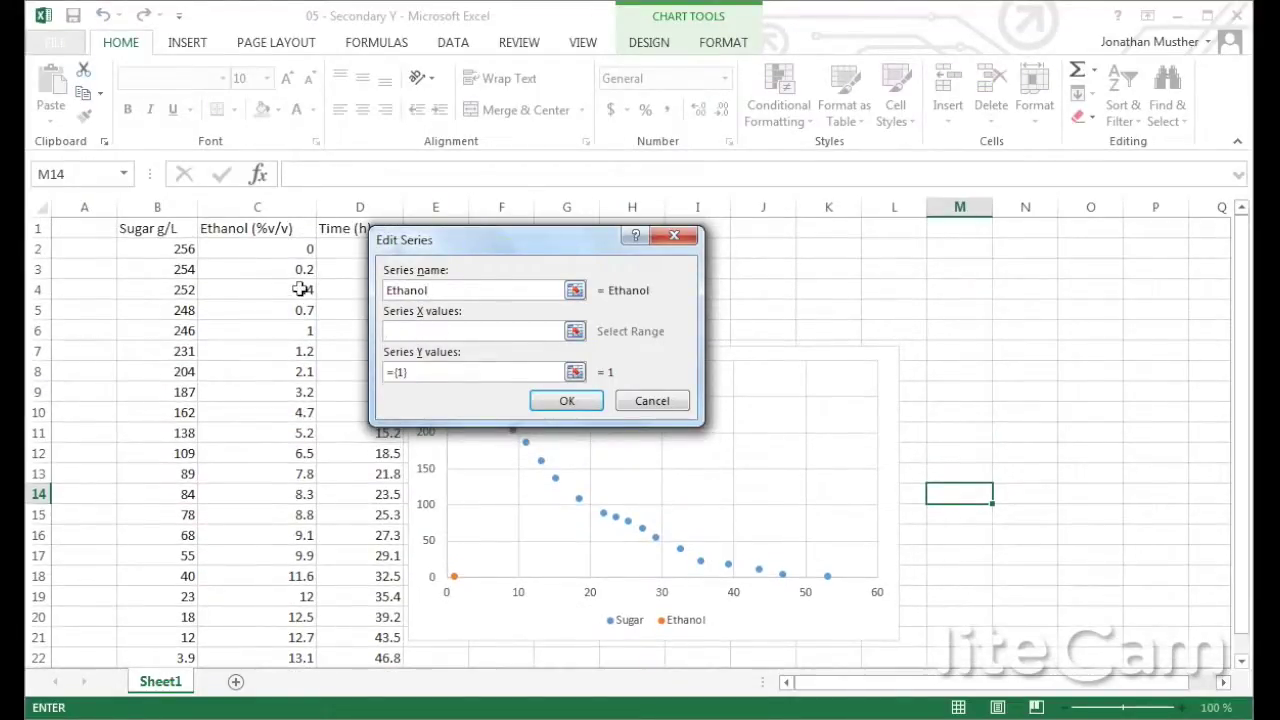
drag(332, 249, 392, 640)
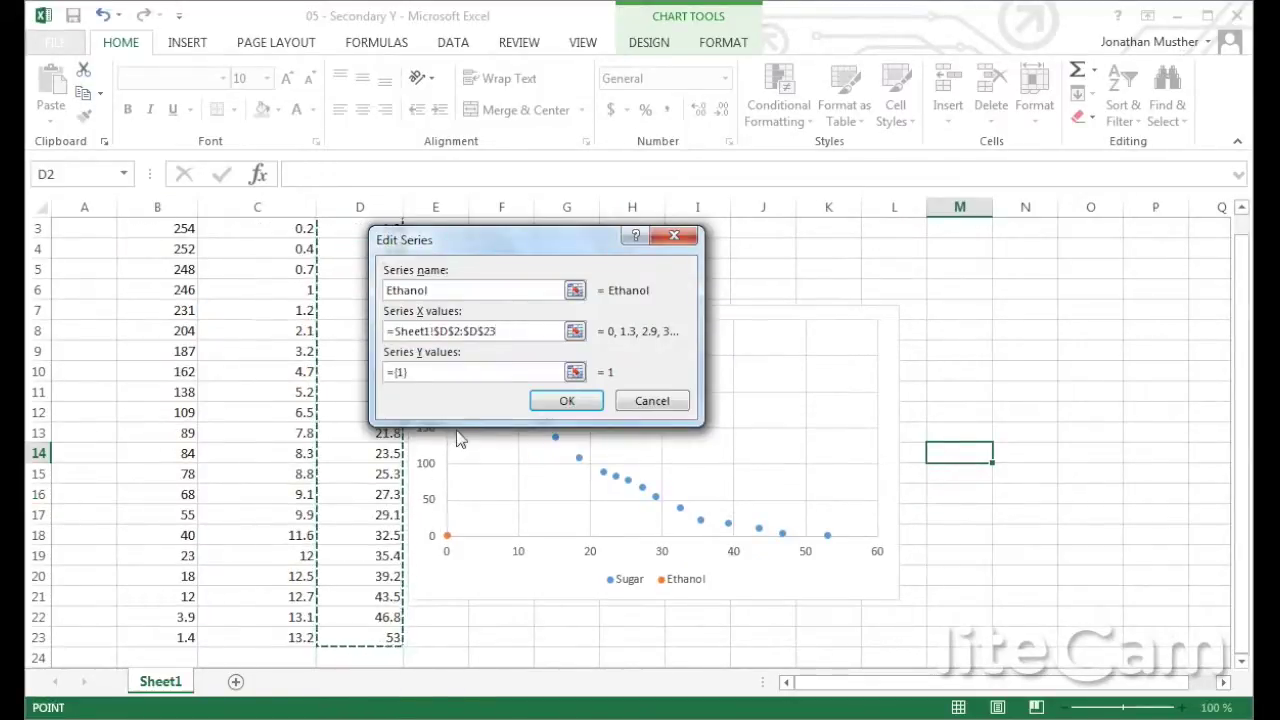
click(406, 373)
drag(404, 372, 390, 371)
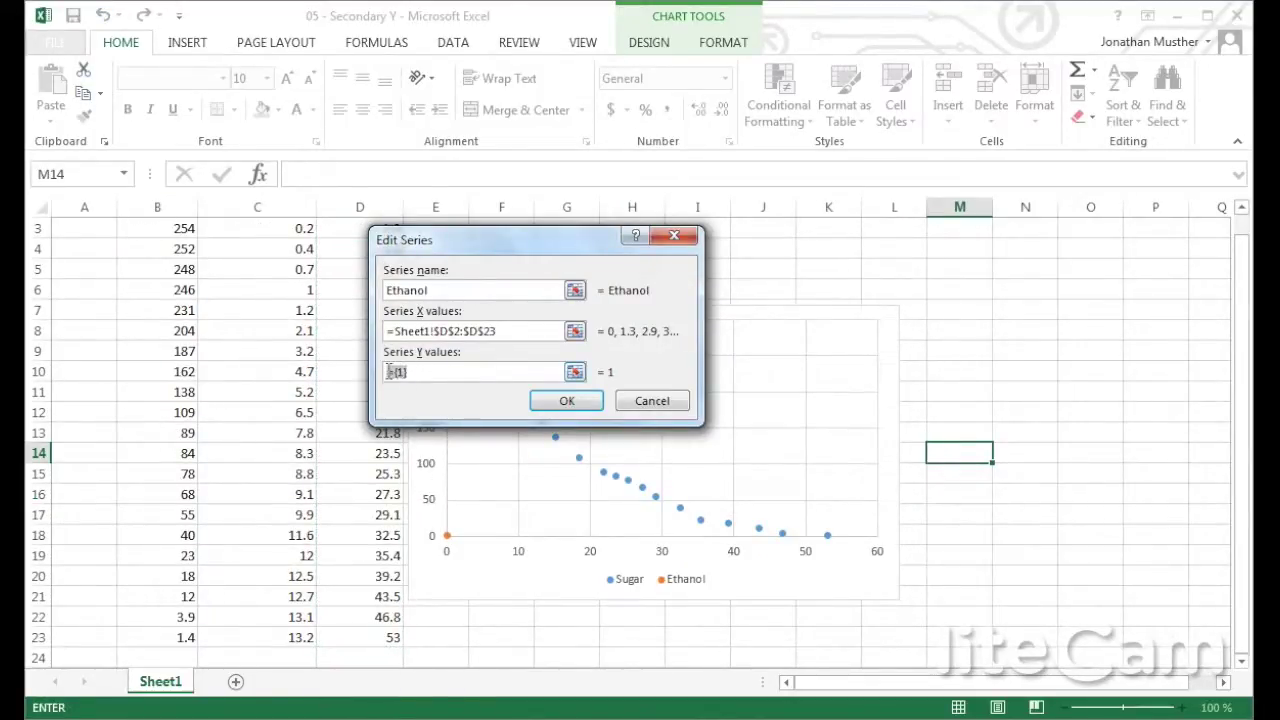
key(BackSpace)
scroll(380, 371, up, 1)
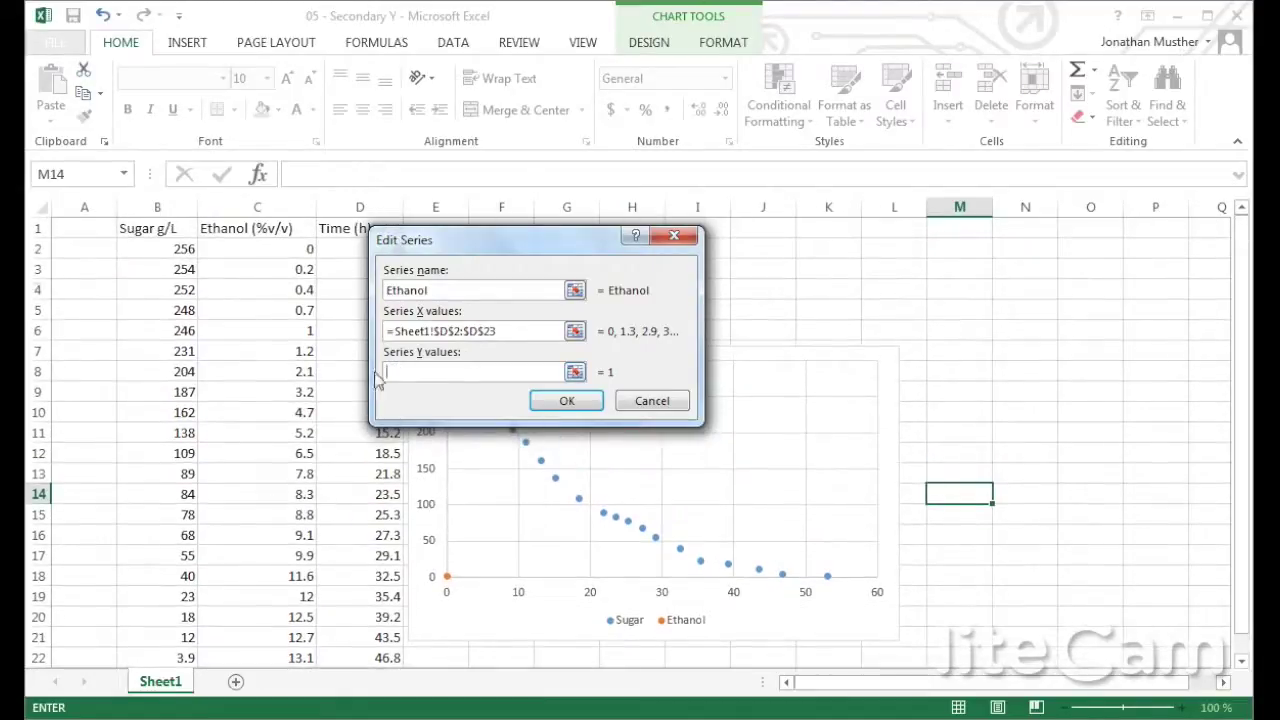
drag(251, 251, 263, 640)
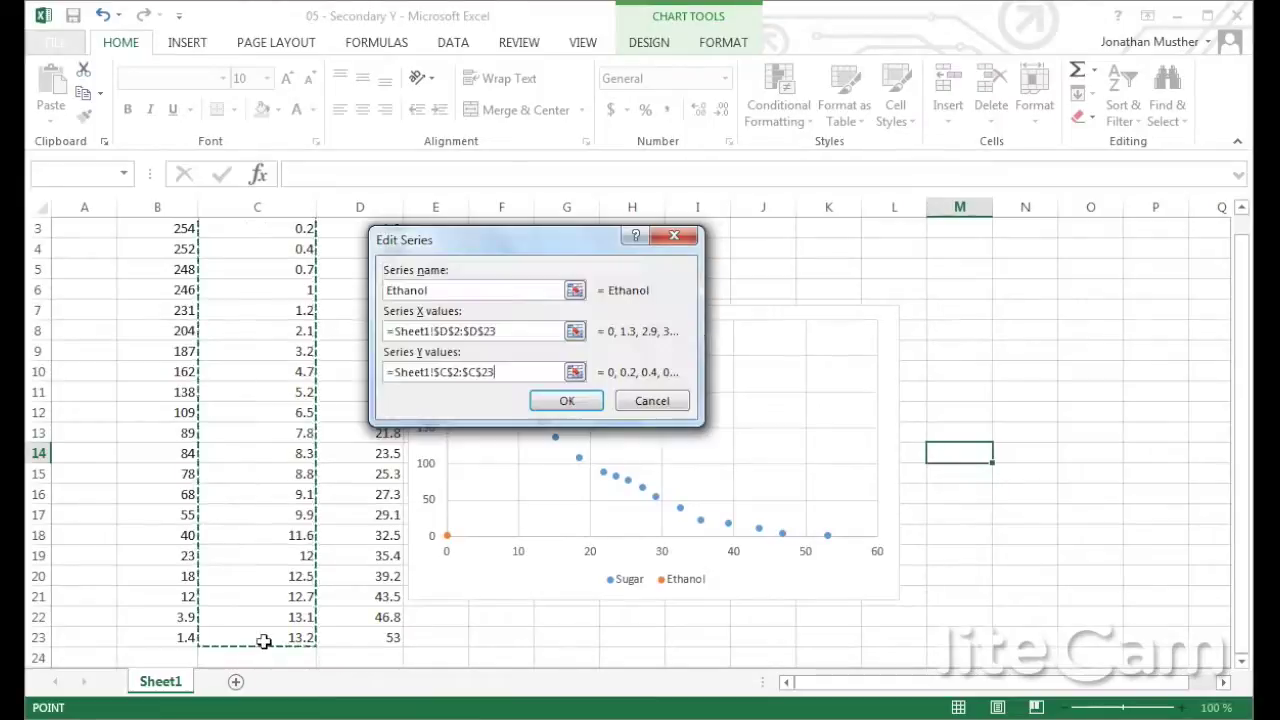
click(567, 401)
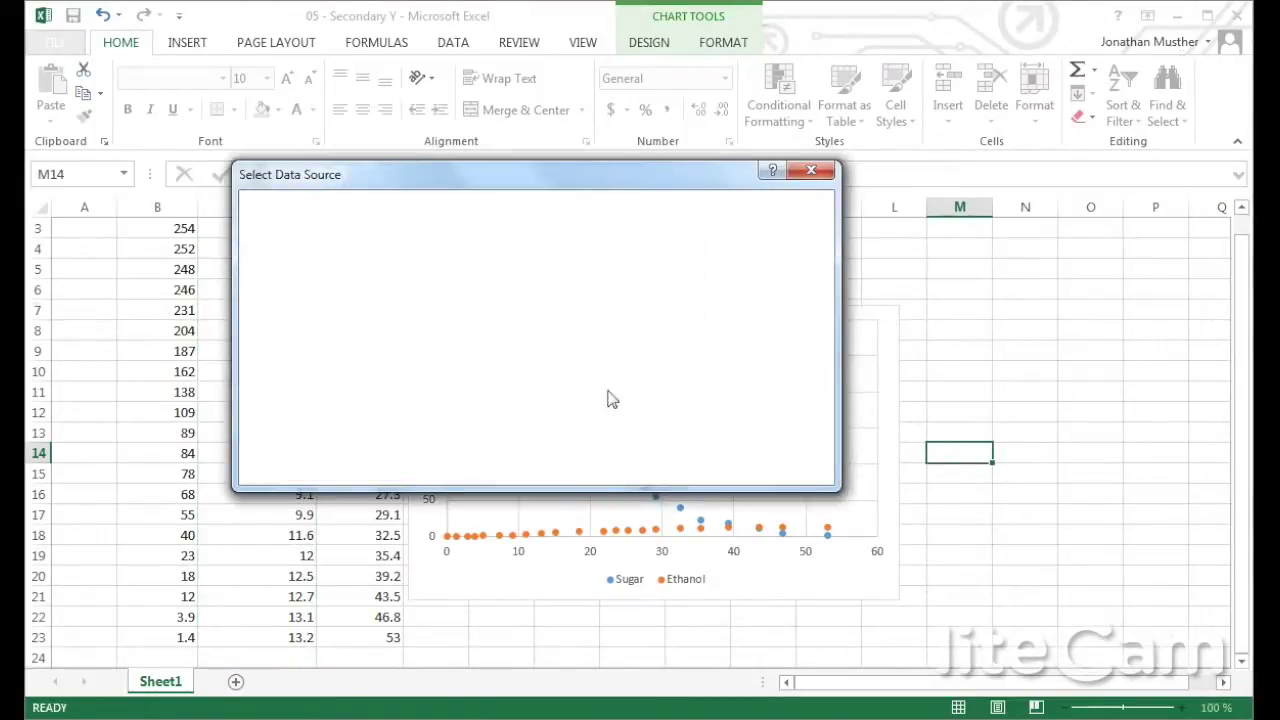